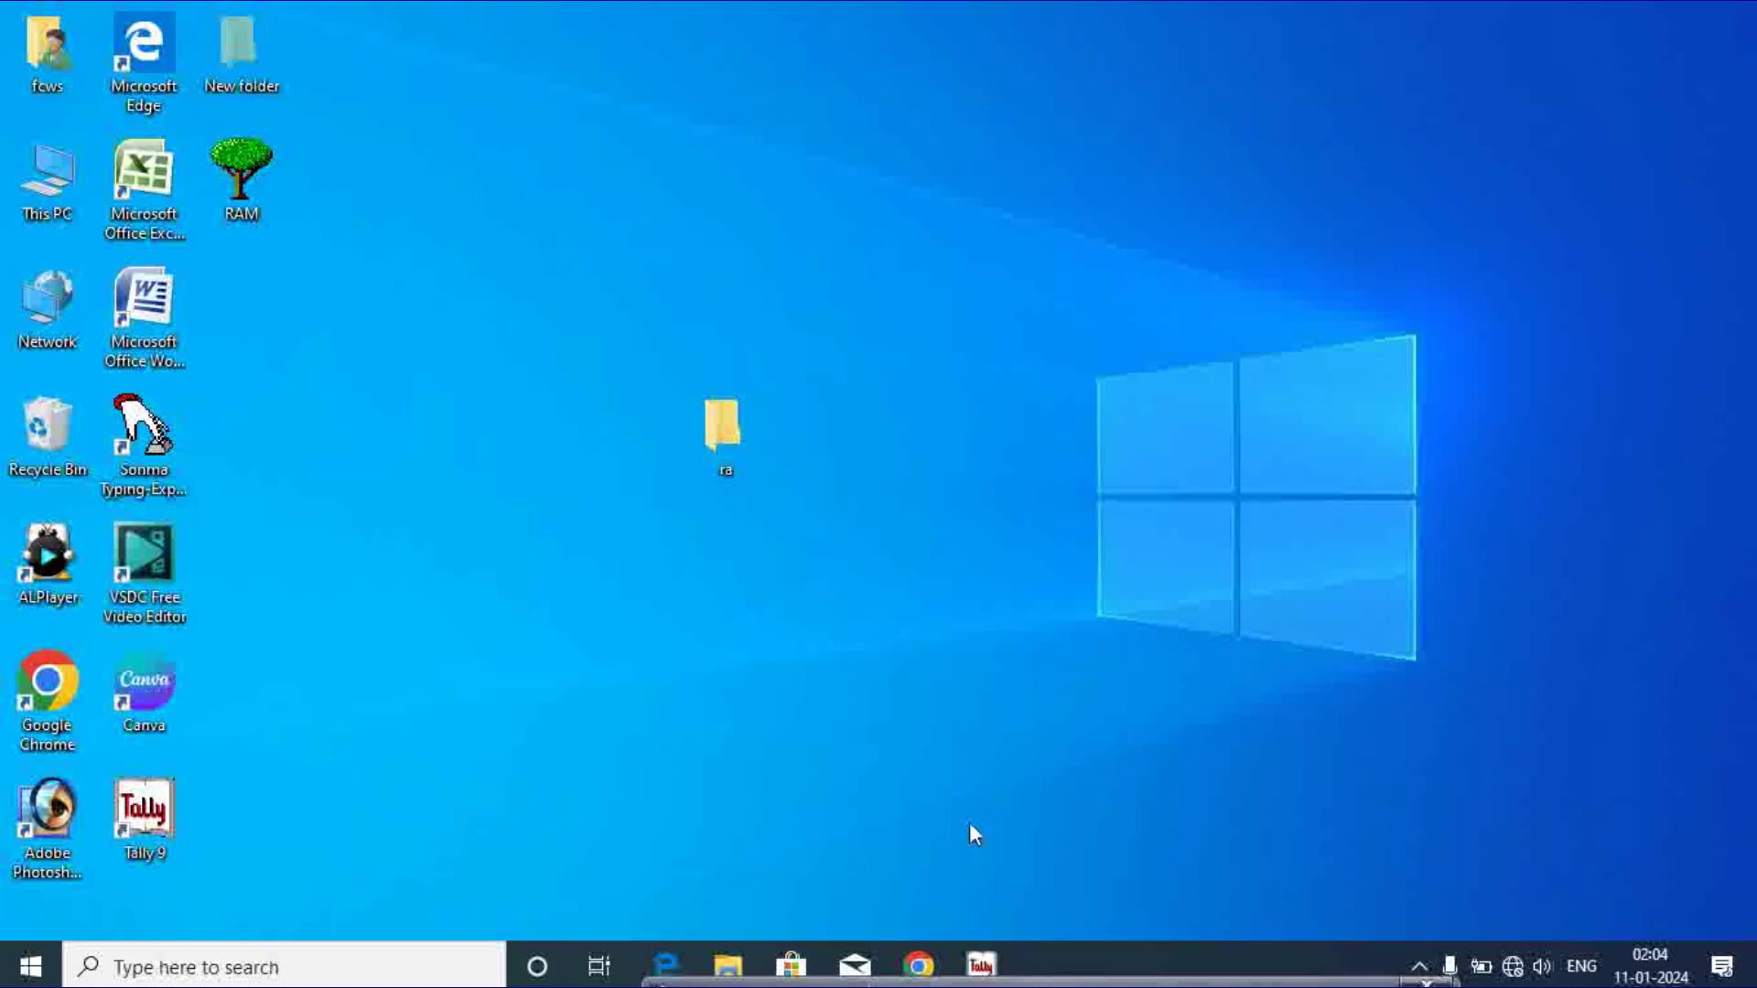
Step: Switch to Tally 9 and open the Inventory Features of the company Shri Ram Com
{"action": "left_click", "coordinate": [980, 966]}
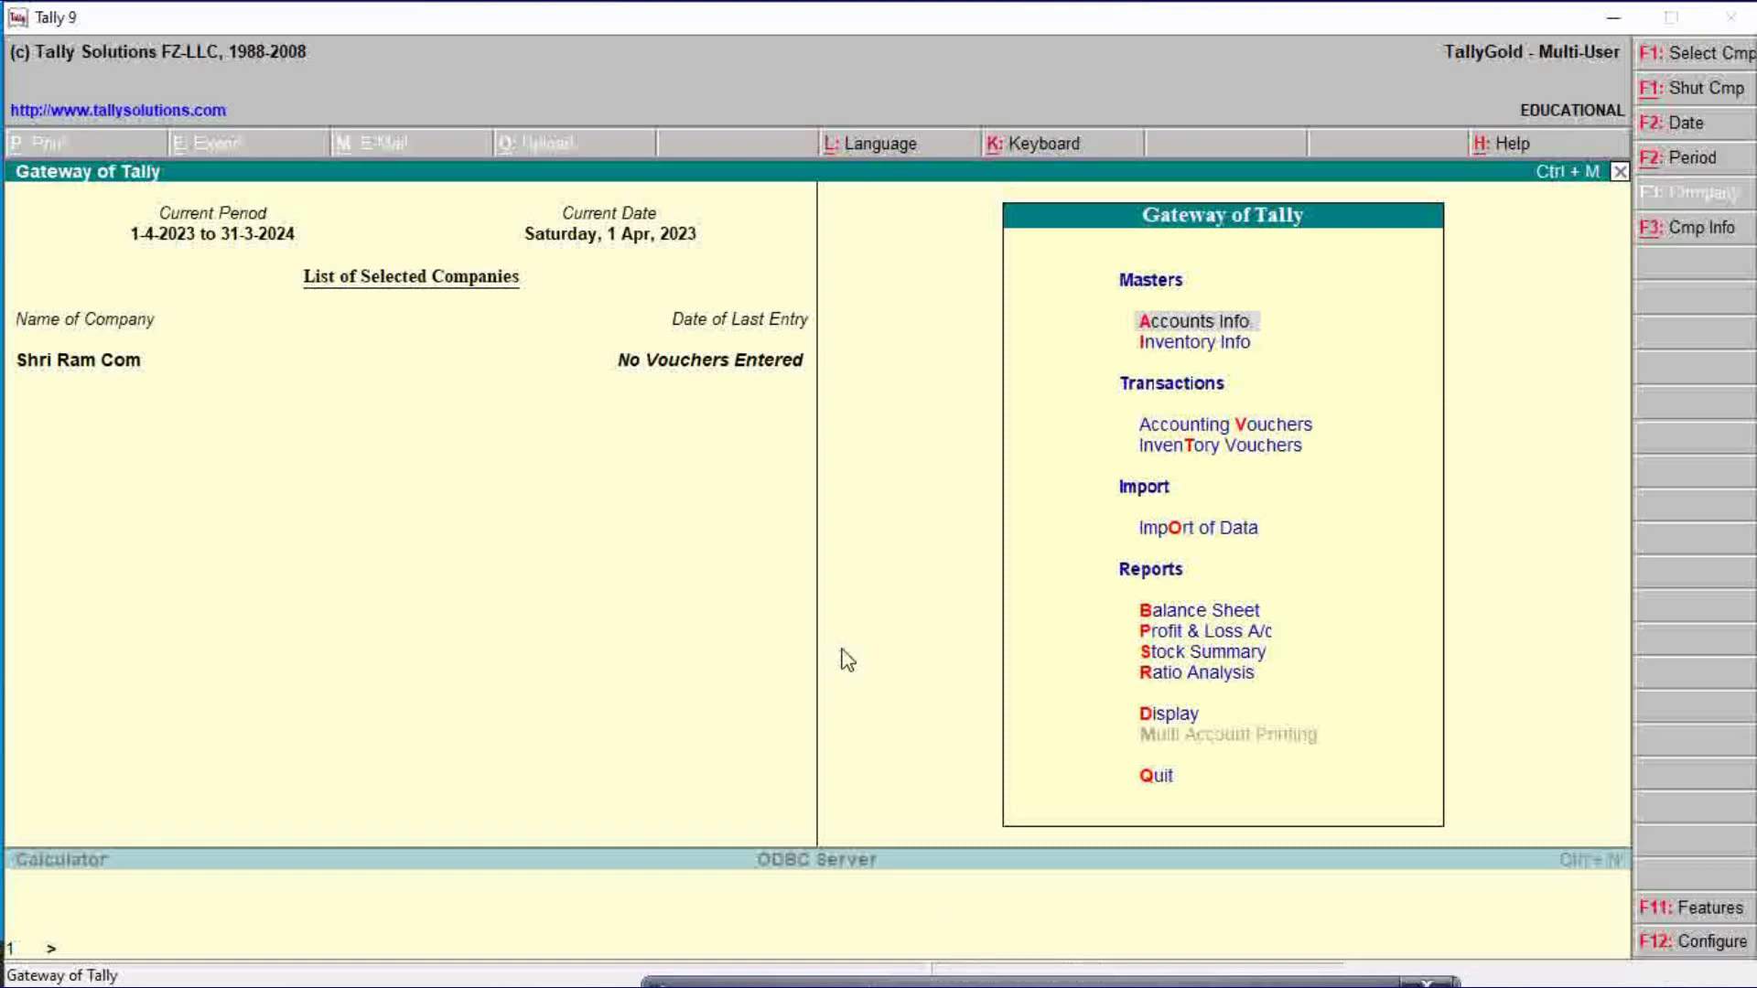
{"action": "key", "text": "F11"}
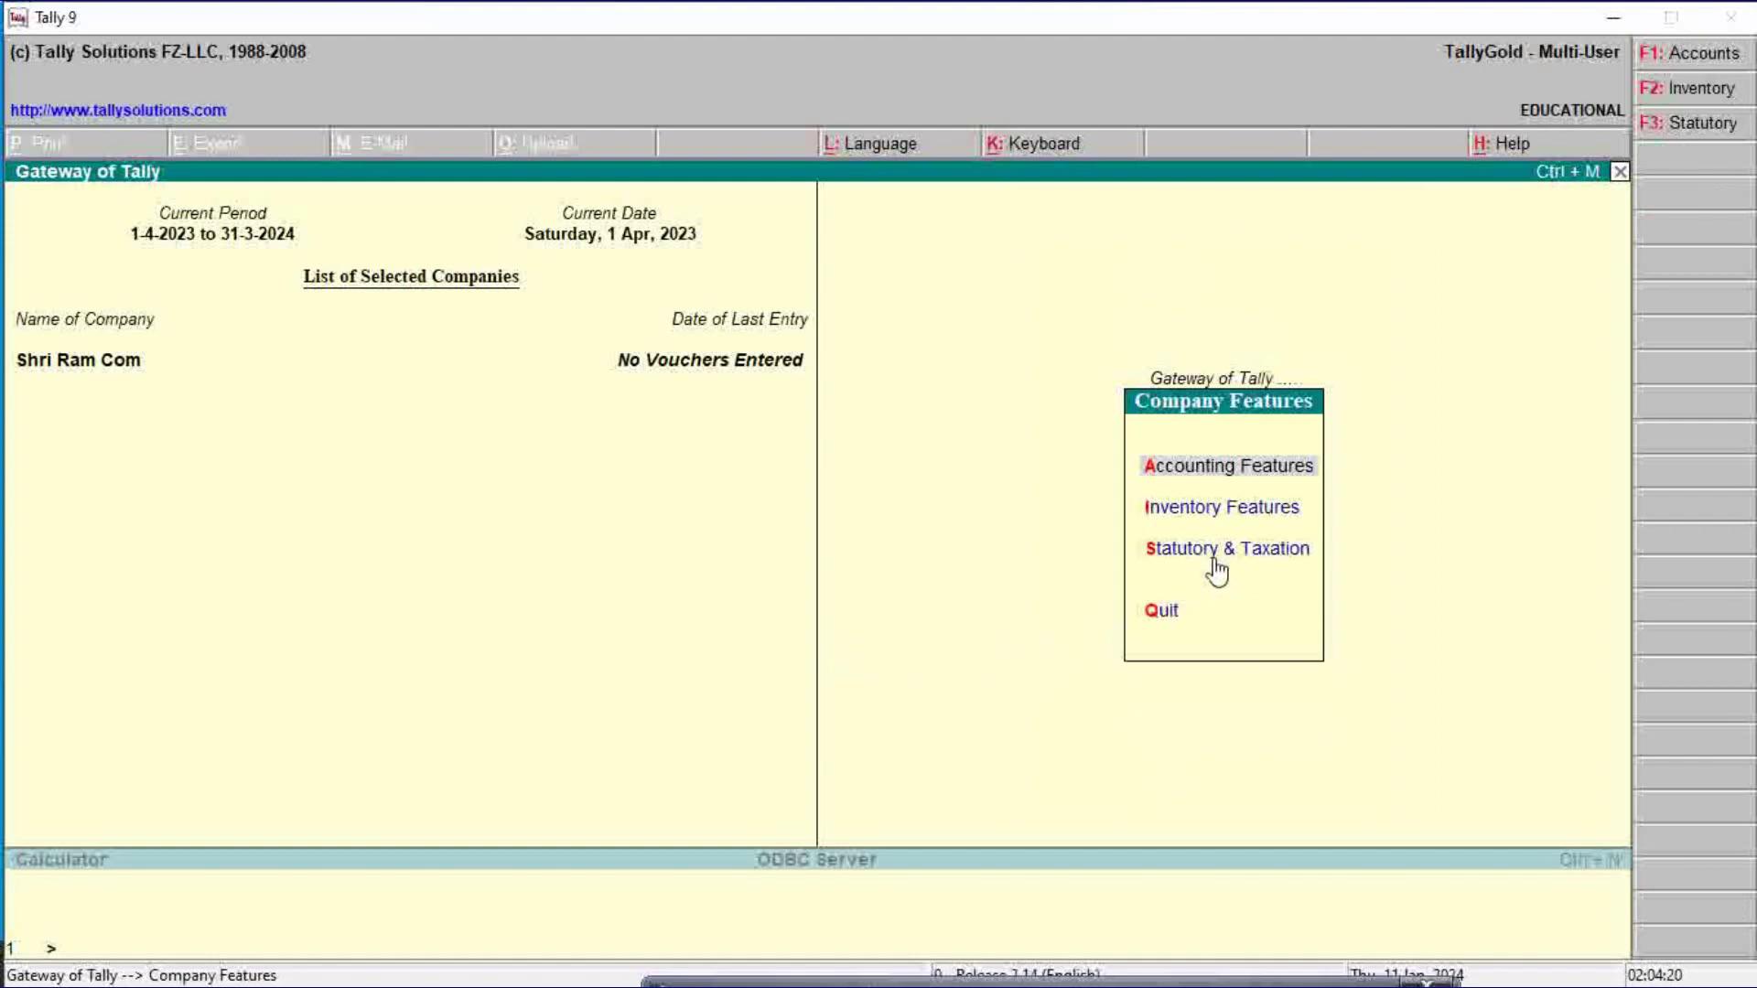
{"action": "key", "text": "Down"}
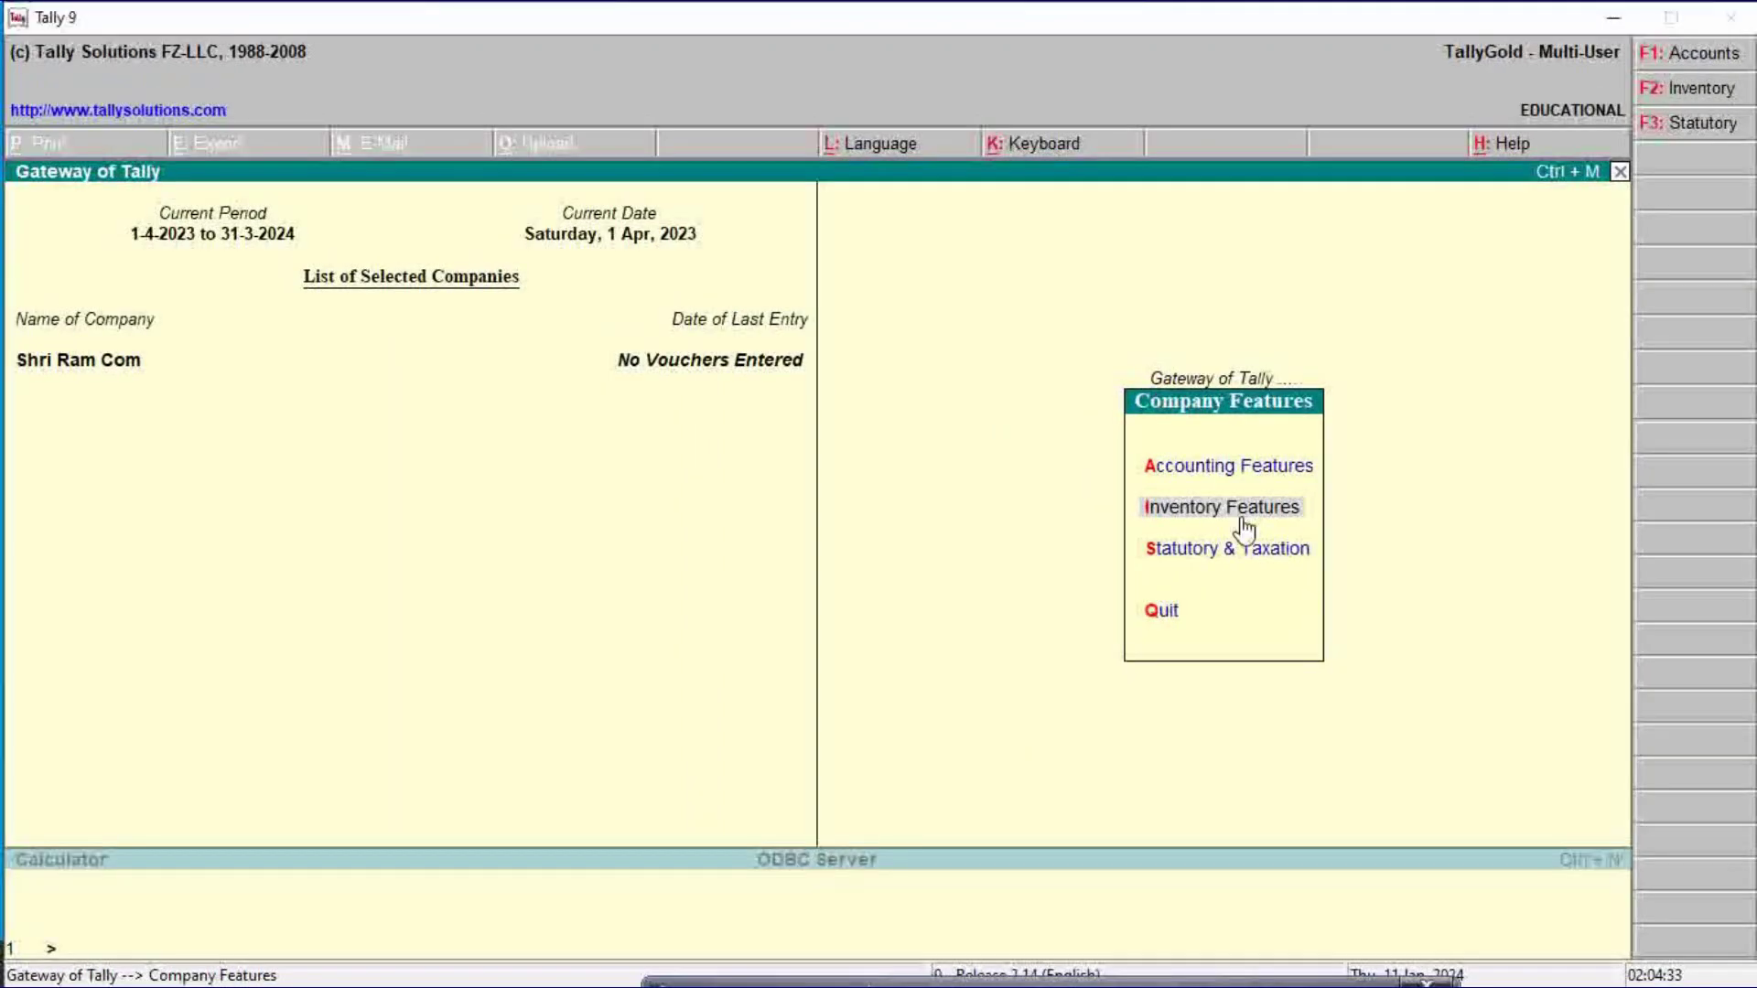
{"action": "left_click", "coordinate": [1240, 518]}
{"action": "key", "text": "Return"}
{"action": "key", "text": "Return"}
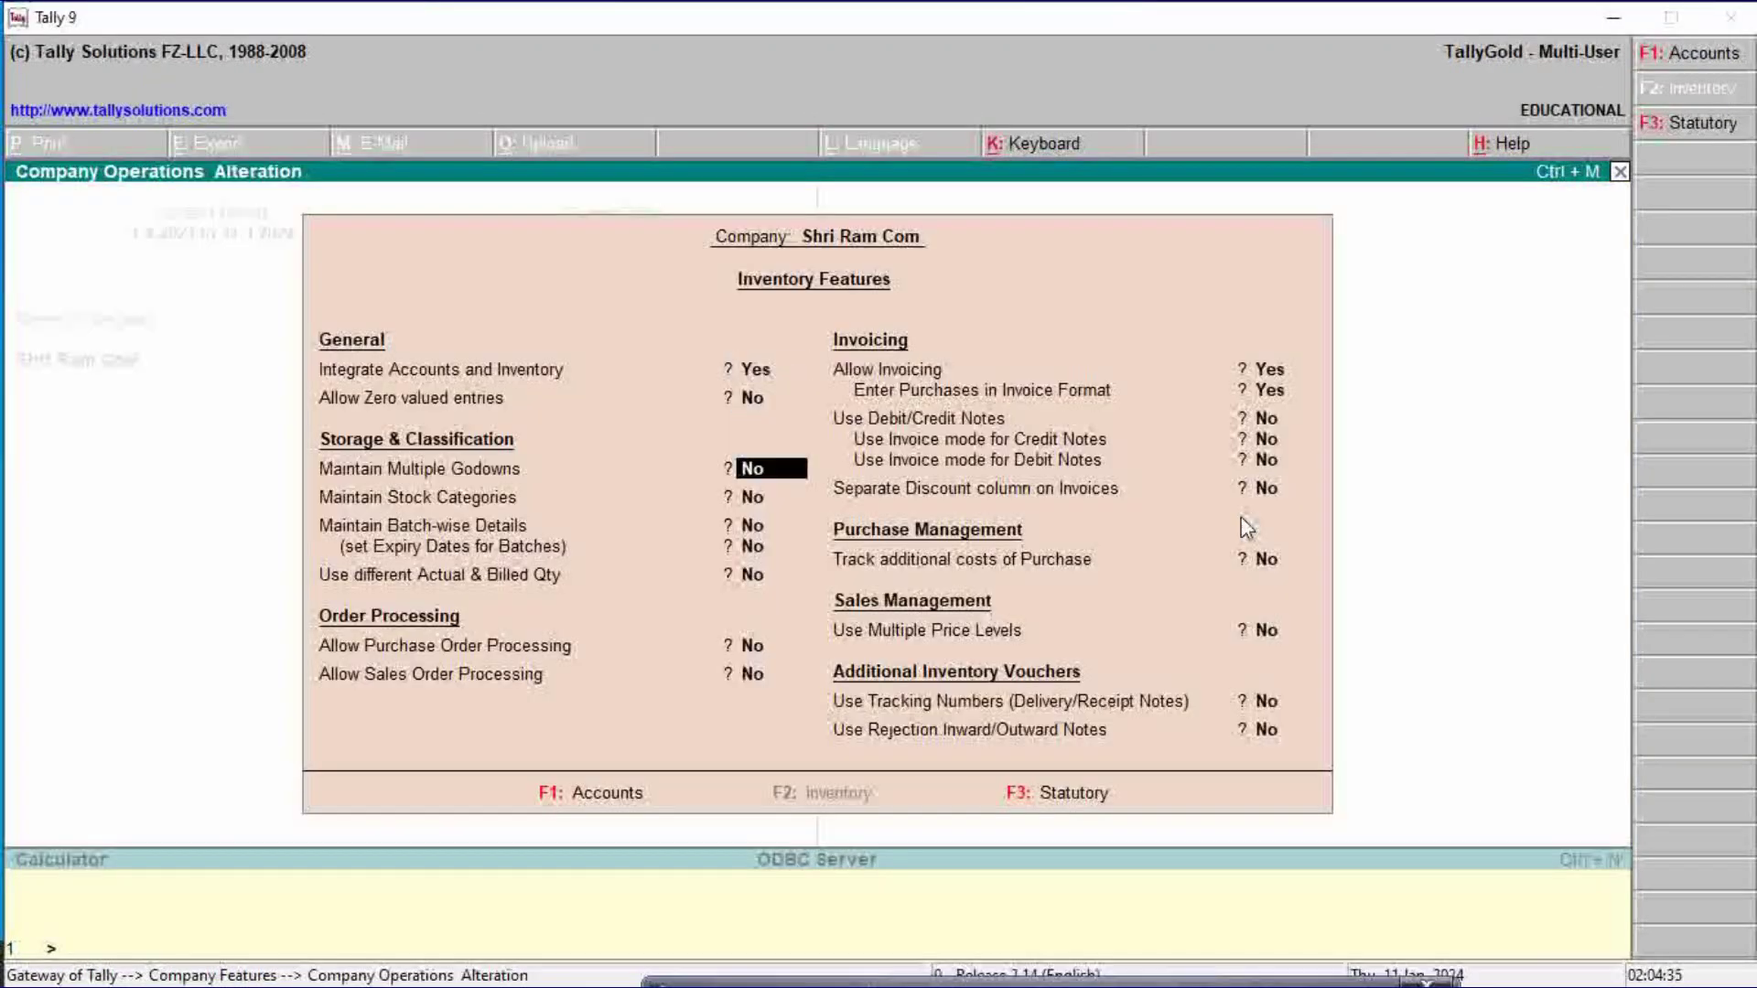
Step: Enable Maintain Batch-wise Details and expiry dates for batches, save the inventory features and return to the Gateway of Tally
{"action": "key", "text": "Return"}
{"action": "key", "text": "Return"}
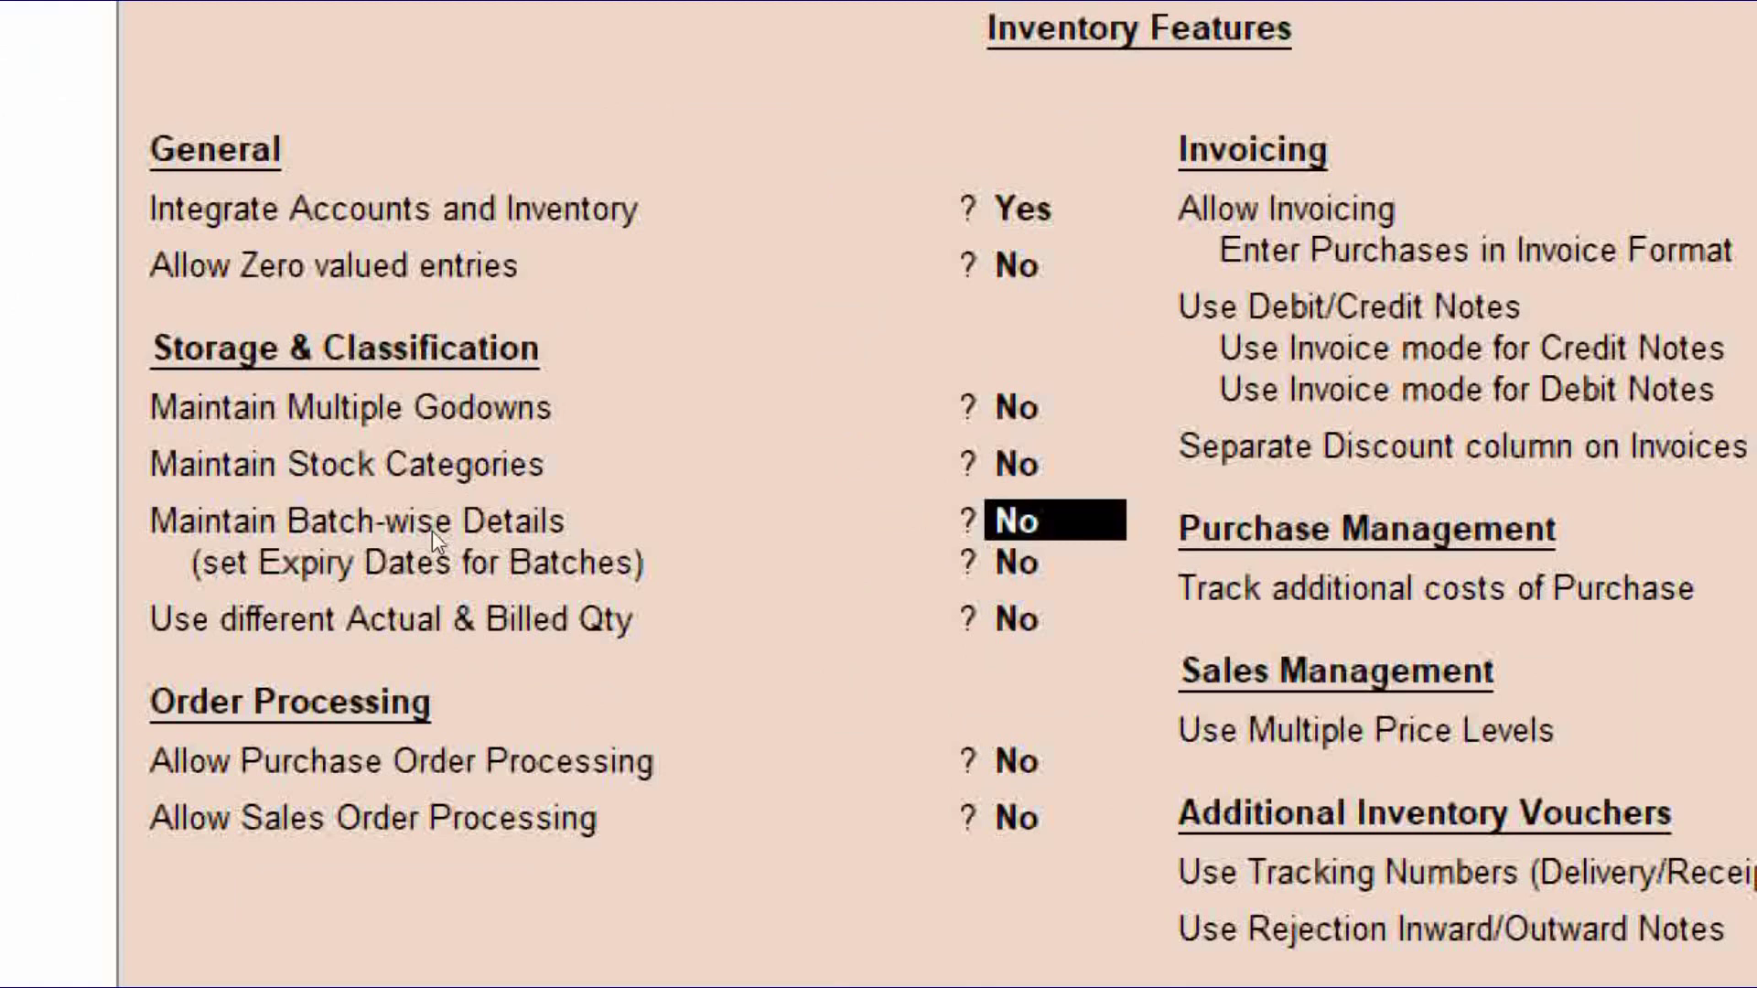
{"action": "type", "text": "y"}
{"action": "key", "text": "Return"}
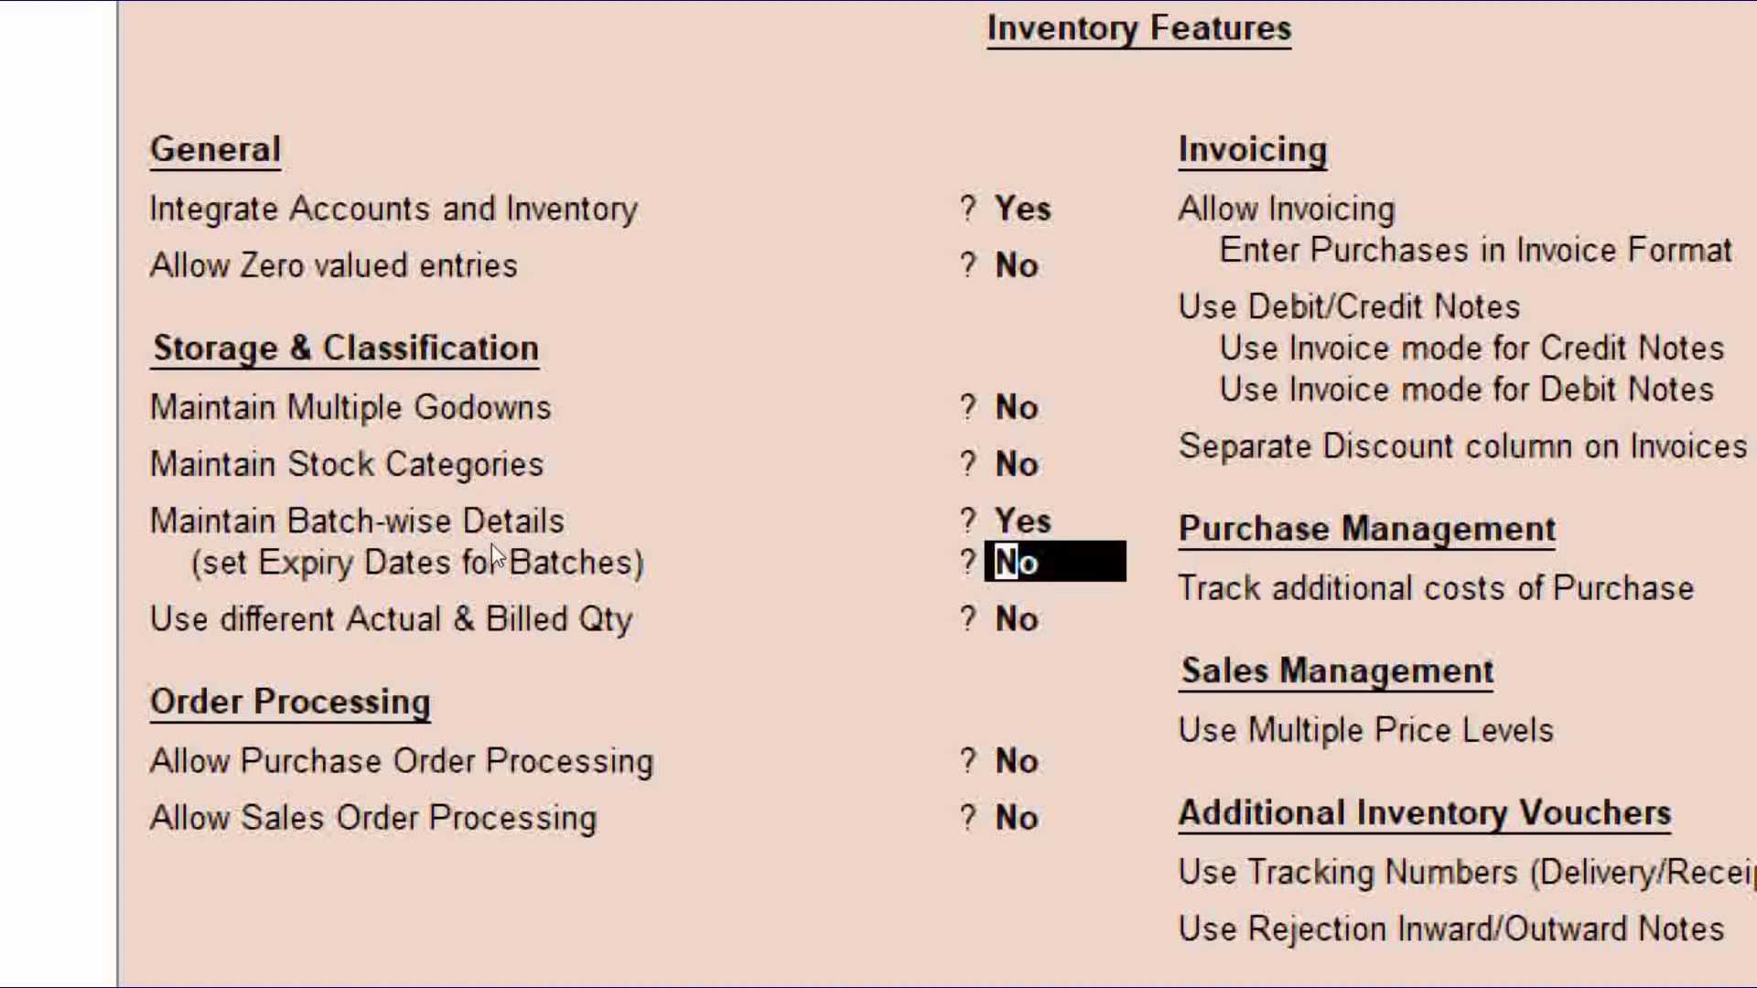
{"action": "type", "text": "y"}
{"action": "key", "text": "Return"}
{"action": "key", "text": "Return"}
{"action": "key", "text": "Return"}
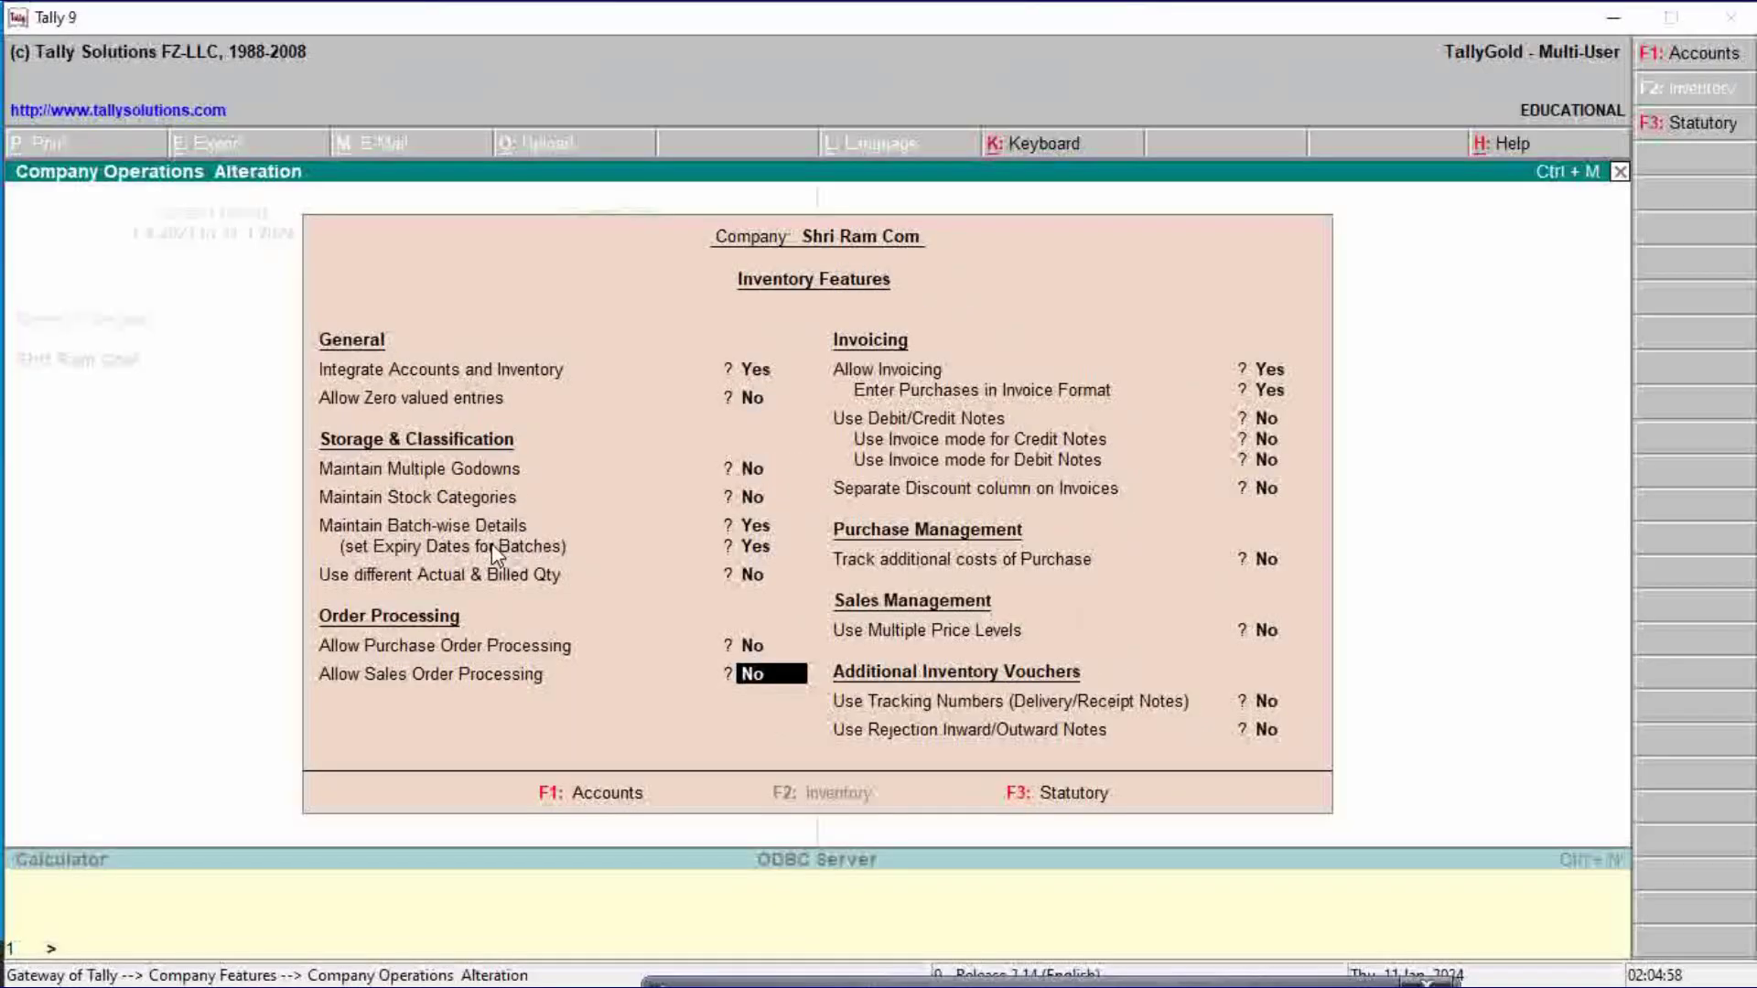
{"action": "key", "text": "Return"}
{"action": "key", "text": "Return"}
{"action": "key", "text": "Return"}
{"action": "key", "text": "Return"}
{"action": "key", "text": "Return"}
{"action": "key", "text": "Return"}
{"action": "key", "text": "Return"}
{"action": "key", "text": "Return"}
{"action": "key", "text": "Return"}
{"action": "key", "text": "Return"}
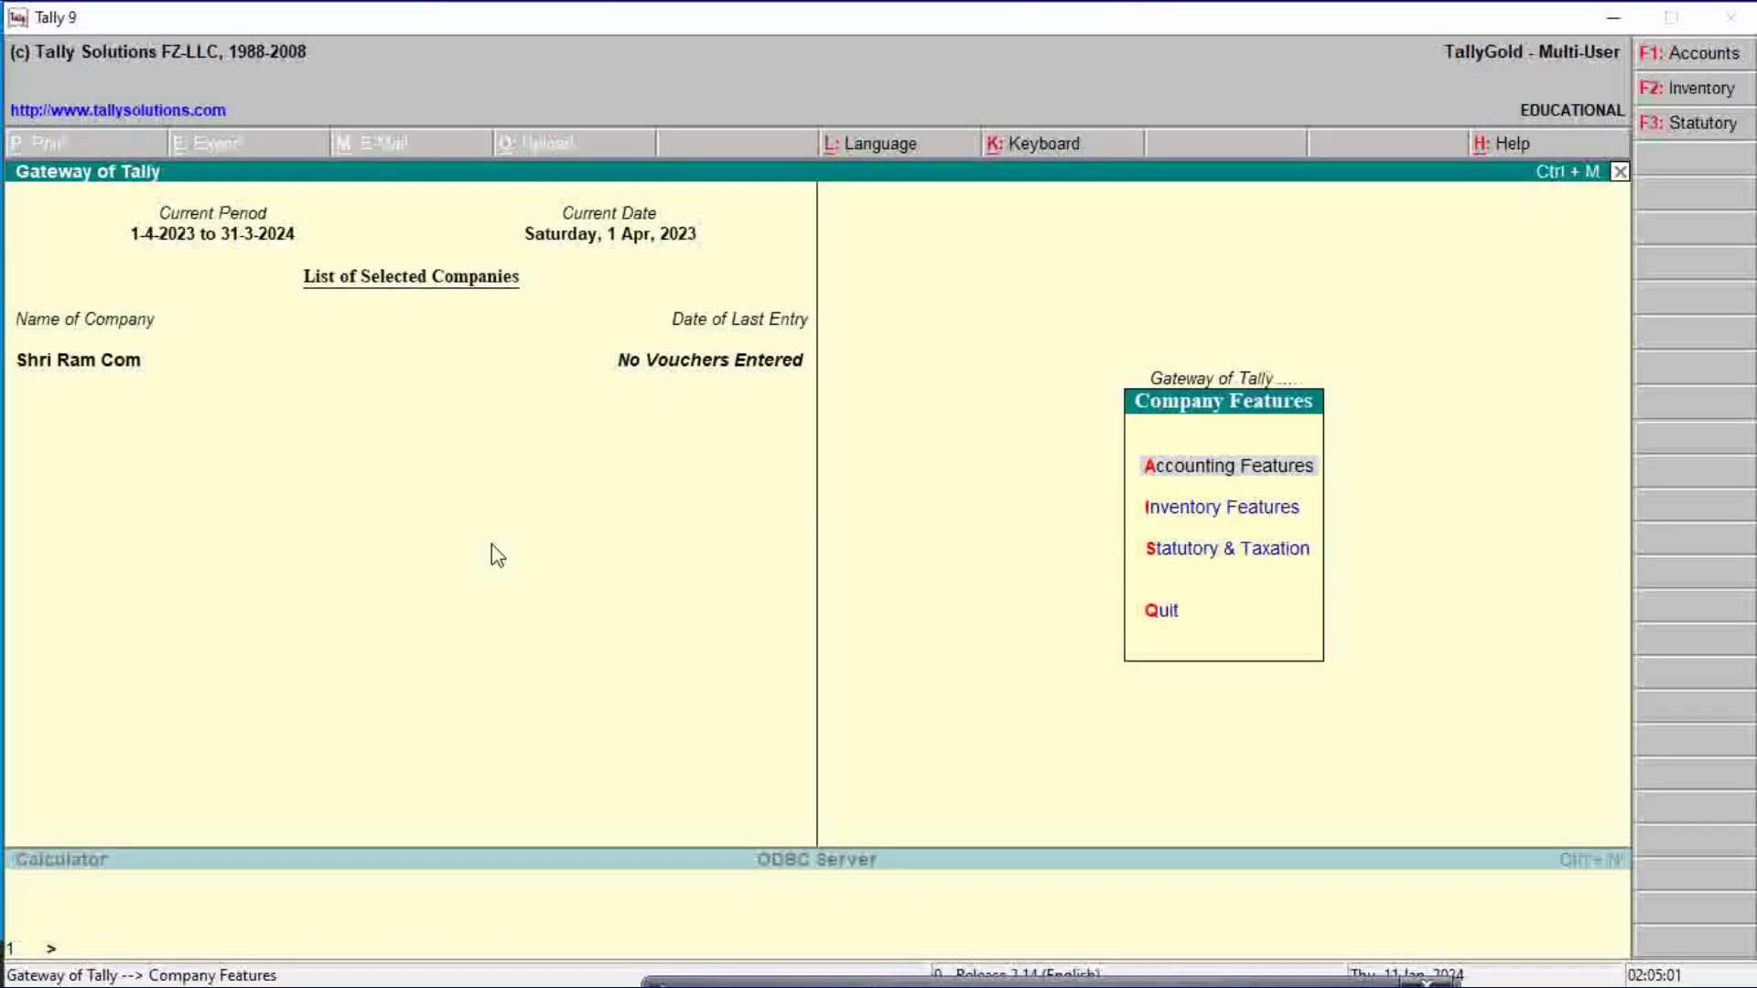
{"action": "key", "text": "Escape"}
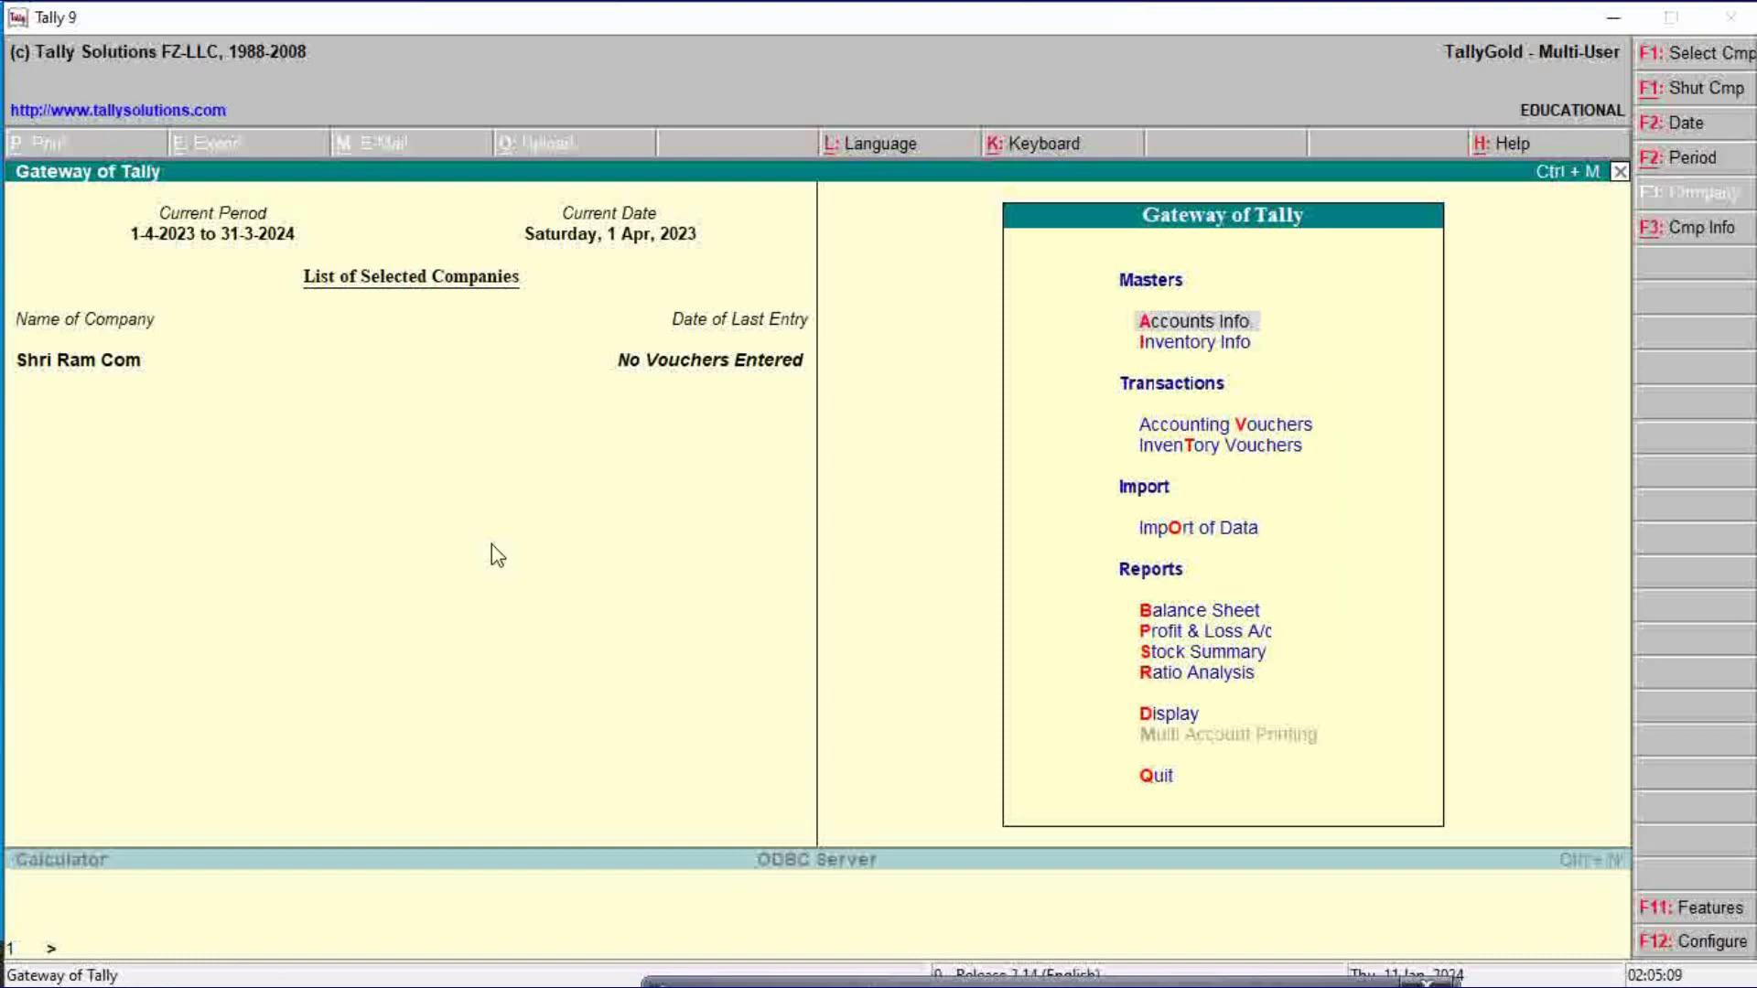
Step: Enable alternate units for stock items in the Accts / Inventory Info configuration, save it and return to the Gateway of Tally
{"action": "key", "text": "F12"}
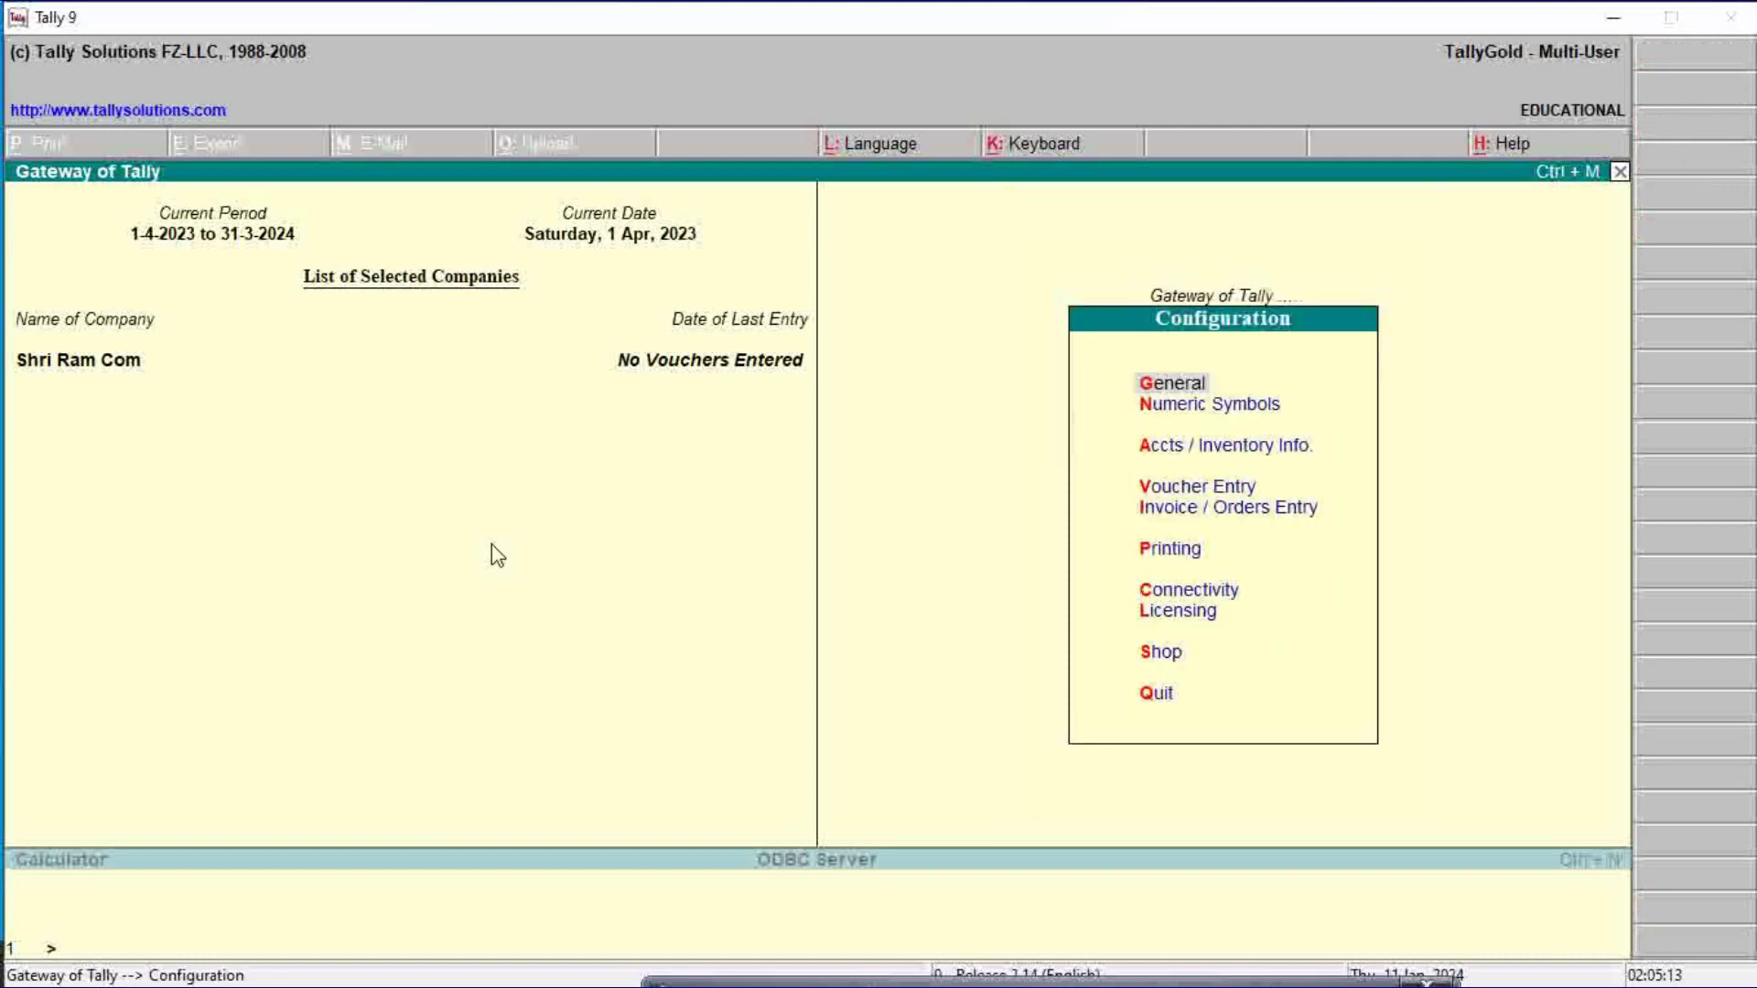
{"action": "key", "text": "Down"}
{"action": "key", "text": "Down"}
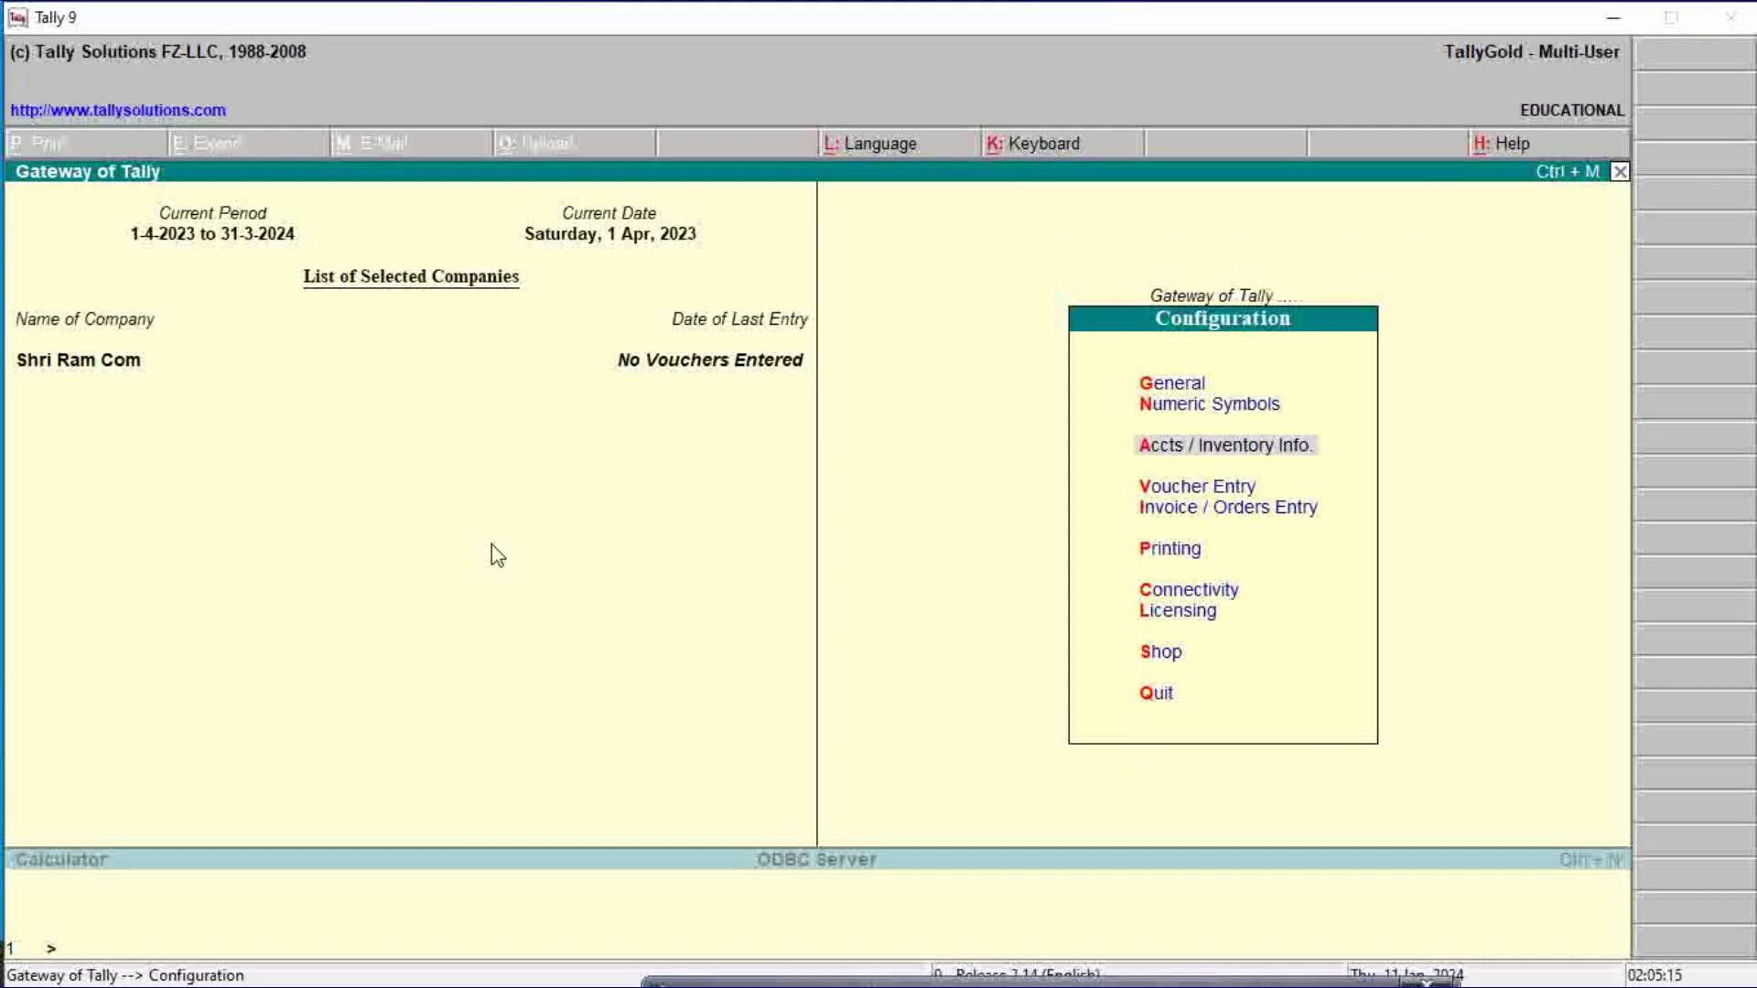
{"action": "key", "text": "Return"}
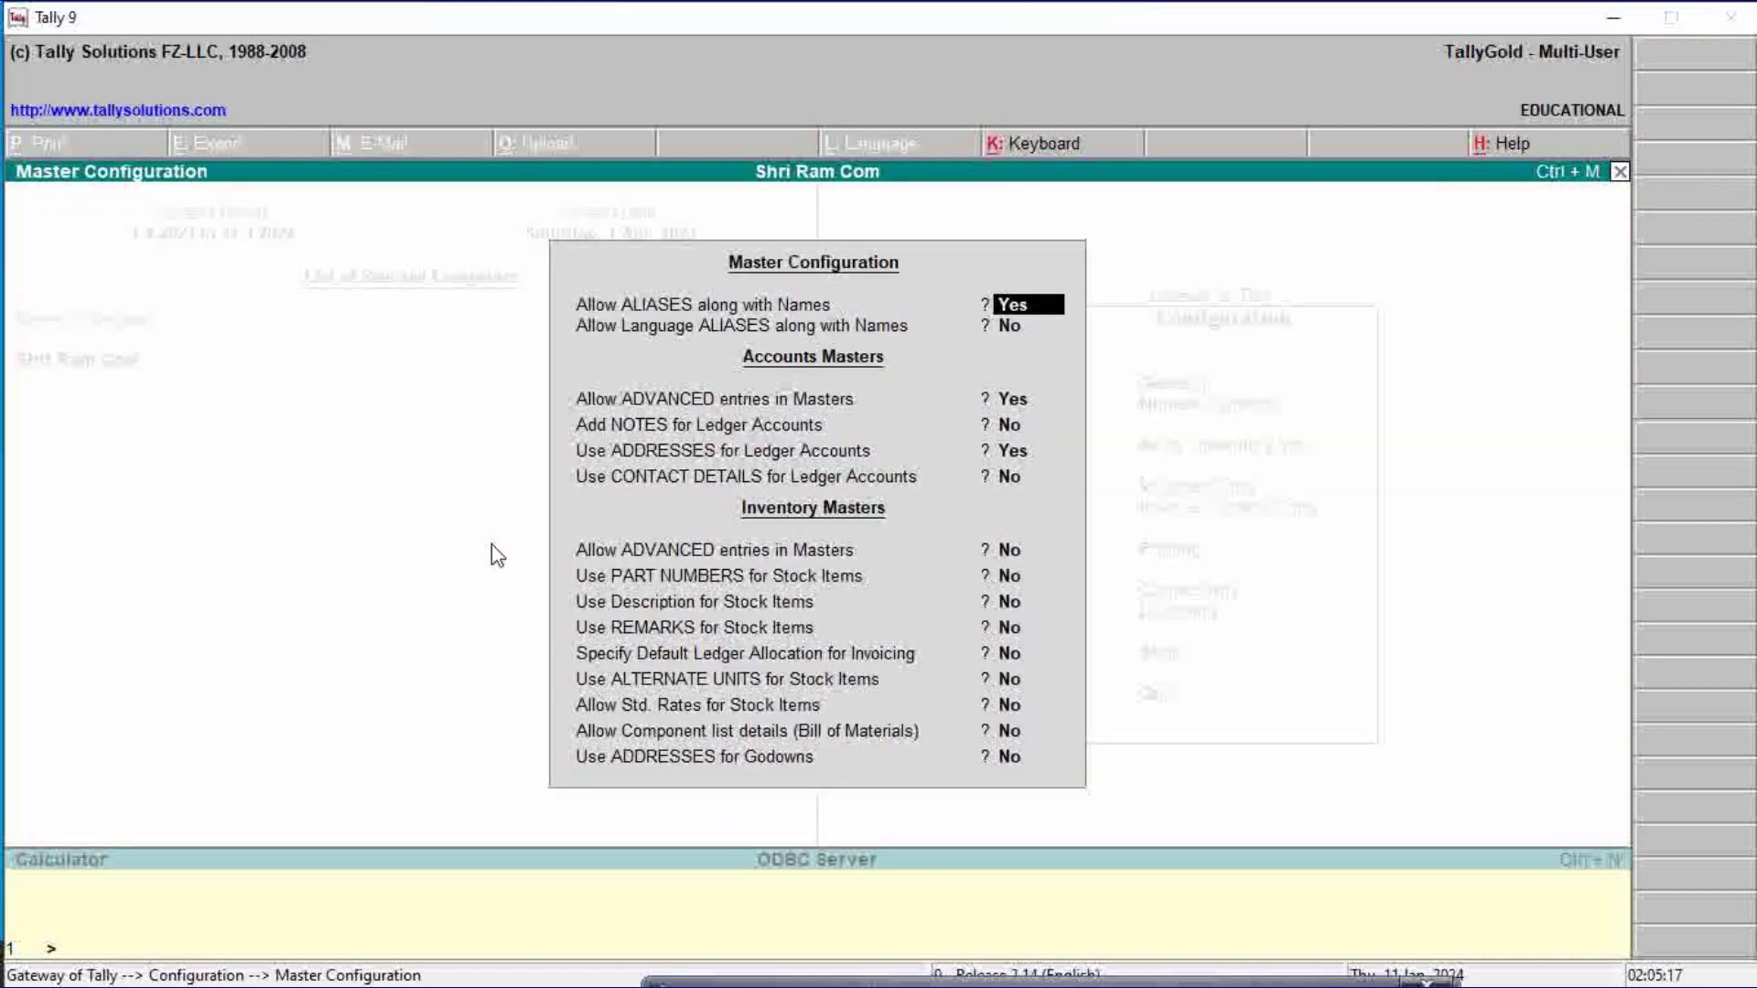
{"action": "key", "text": "Return"}
{"action": "key", "text": "Return"}
{"action": "key", "text": "Return"}
{"action": "key", "text": "Return"}
{"action": "key", "text": "Return"}
{"action": "key", "text": "Return"}
{"action": "key", "text": "Return"}
{"action": "key", "text": "Return"}
{"action": "key", "text": "Return"}
{"action": "key", "text": "Return"}
{"action": "key", "text": "Return"}
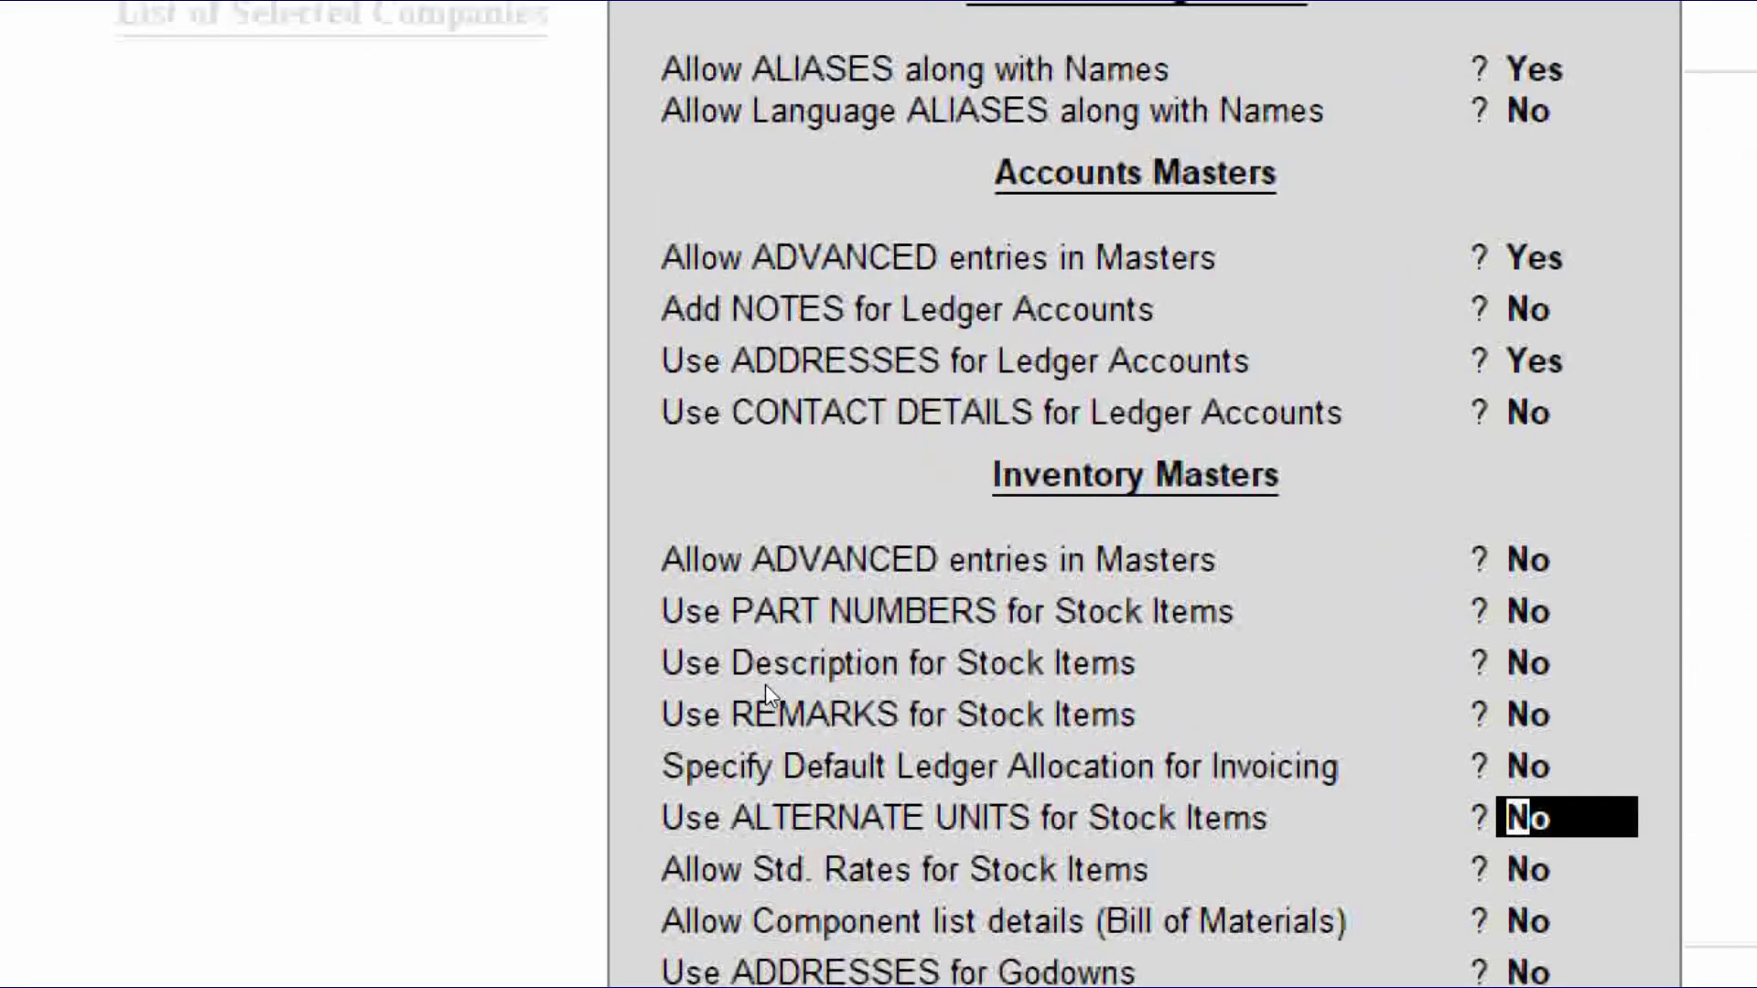
{"action": "type", "text": "y"}
{"action": "key", "text": "Return"}
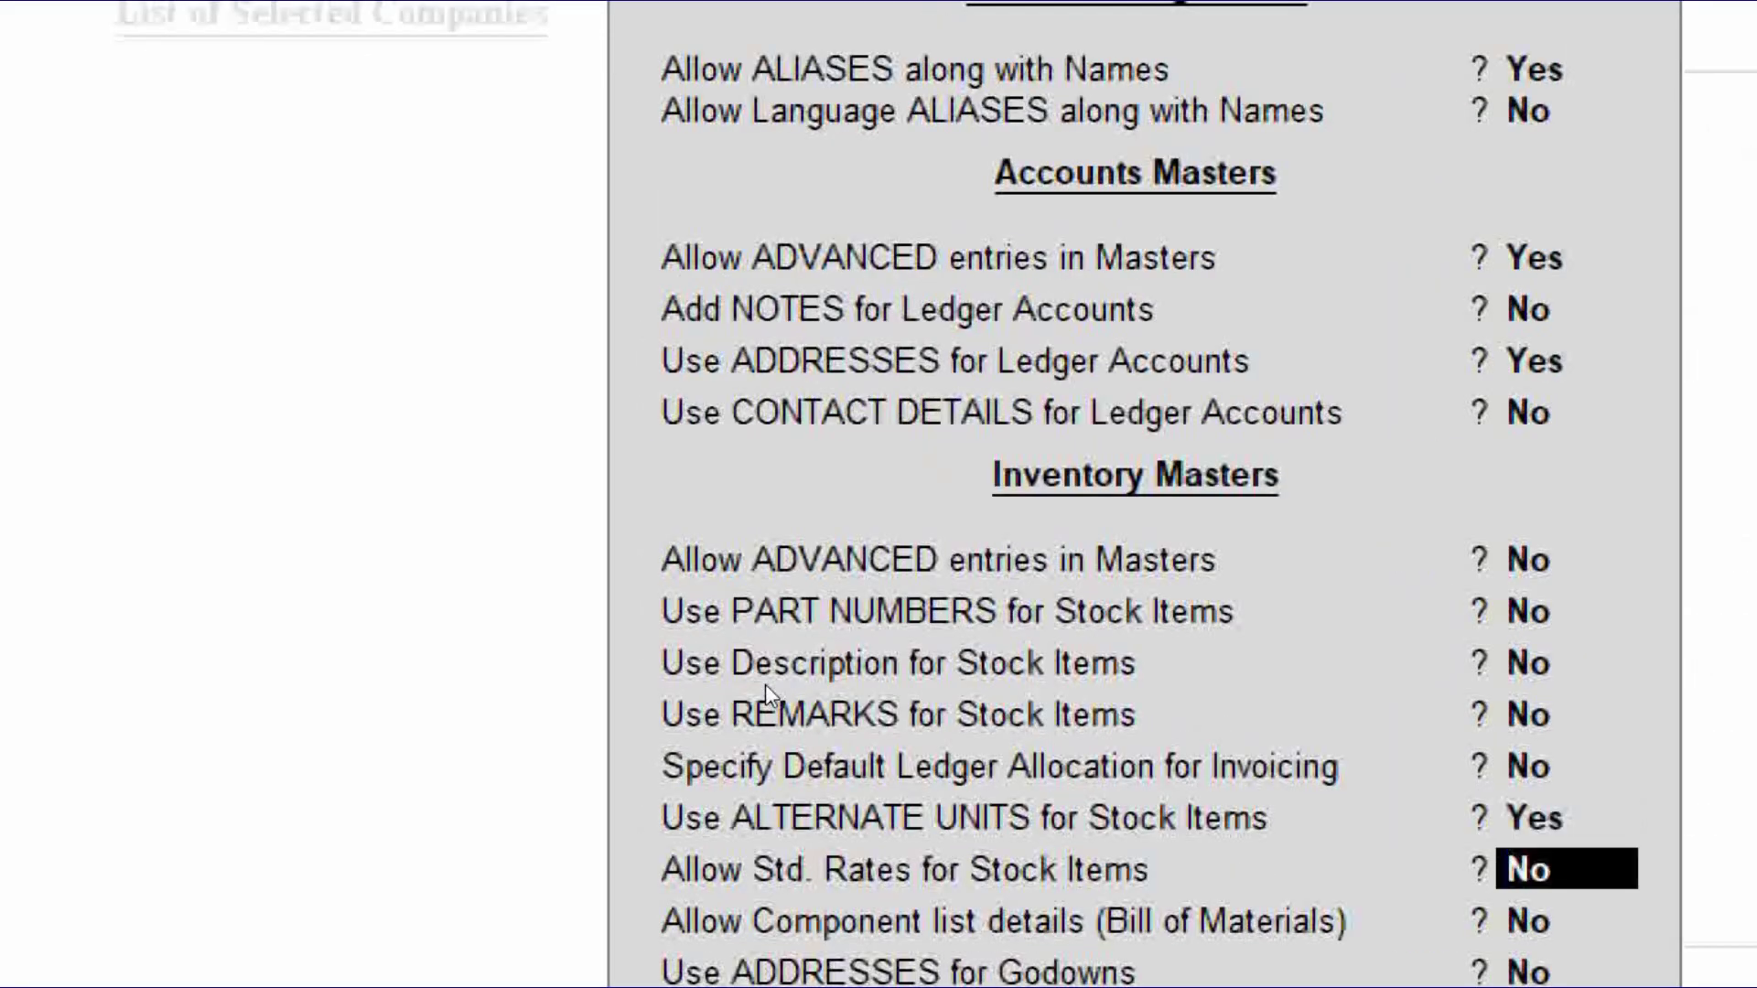
{"action": "key", "text": "Return"}
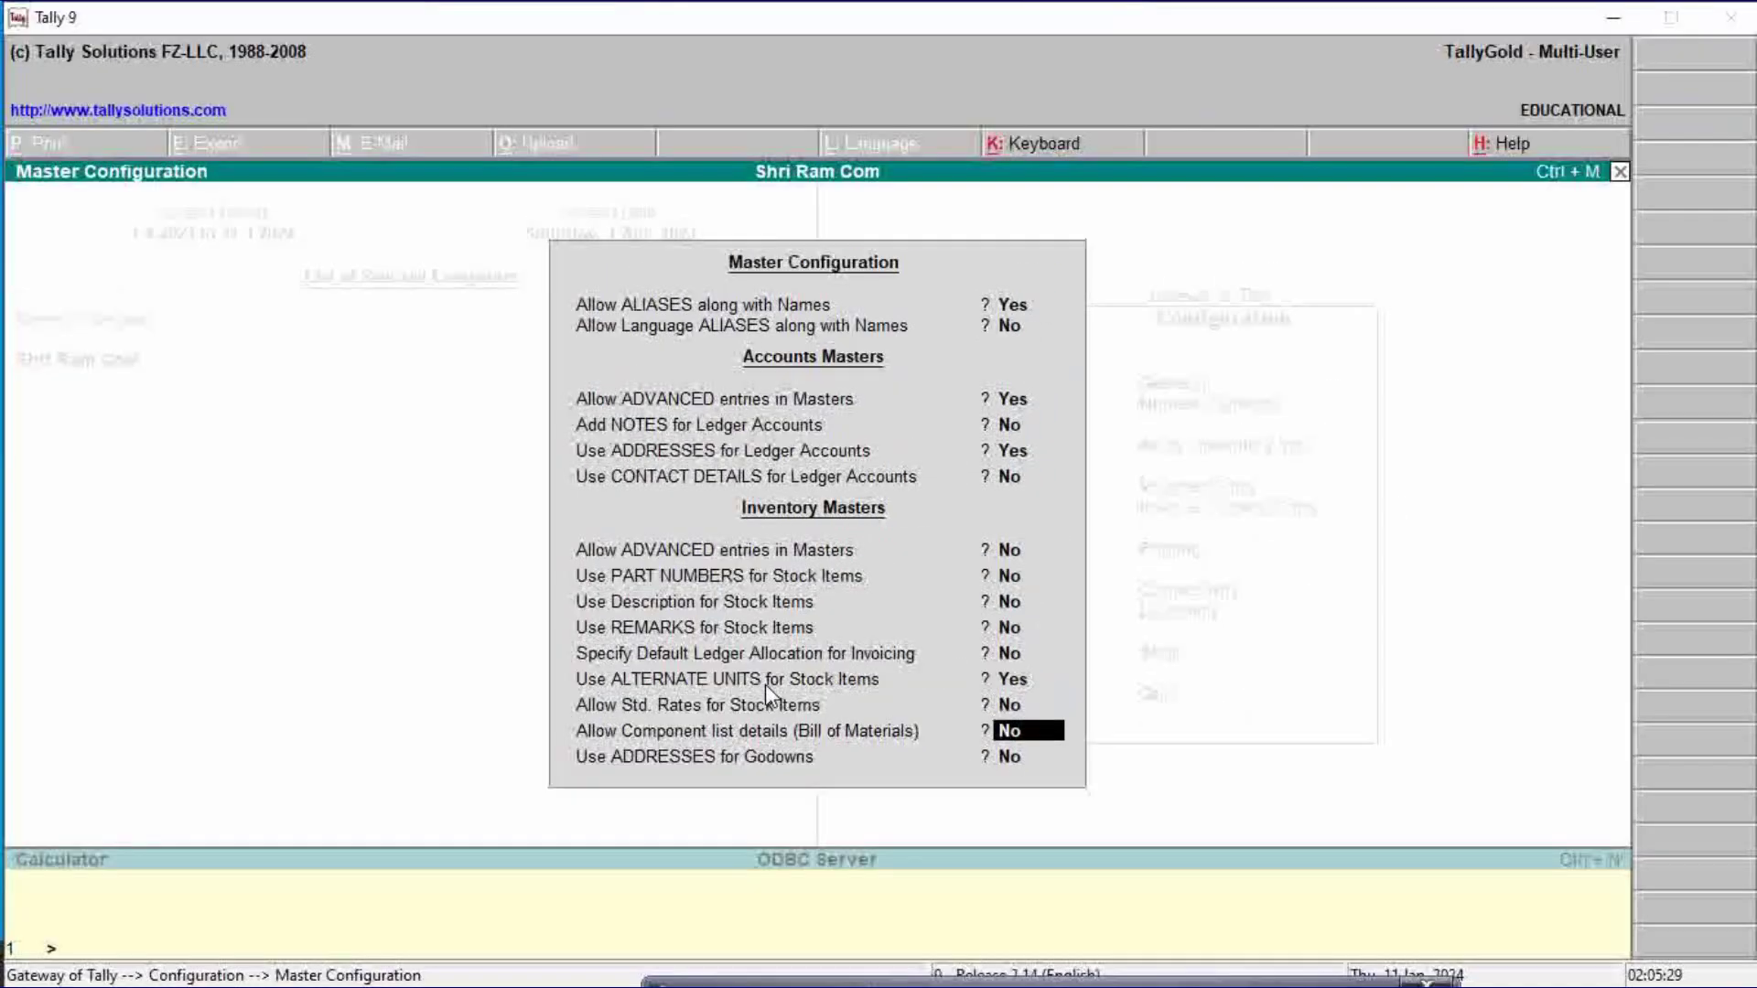
{"action": "key", "text": "Return"}
{"action": "key", "text": "Return"}
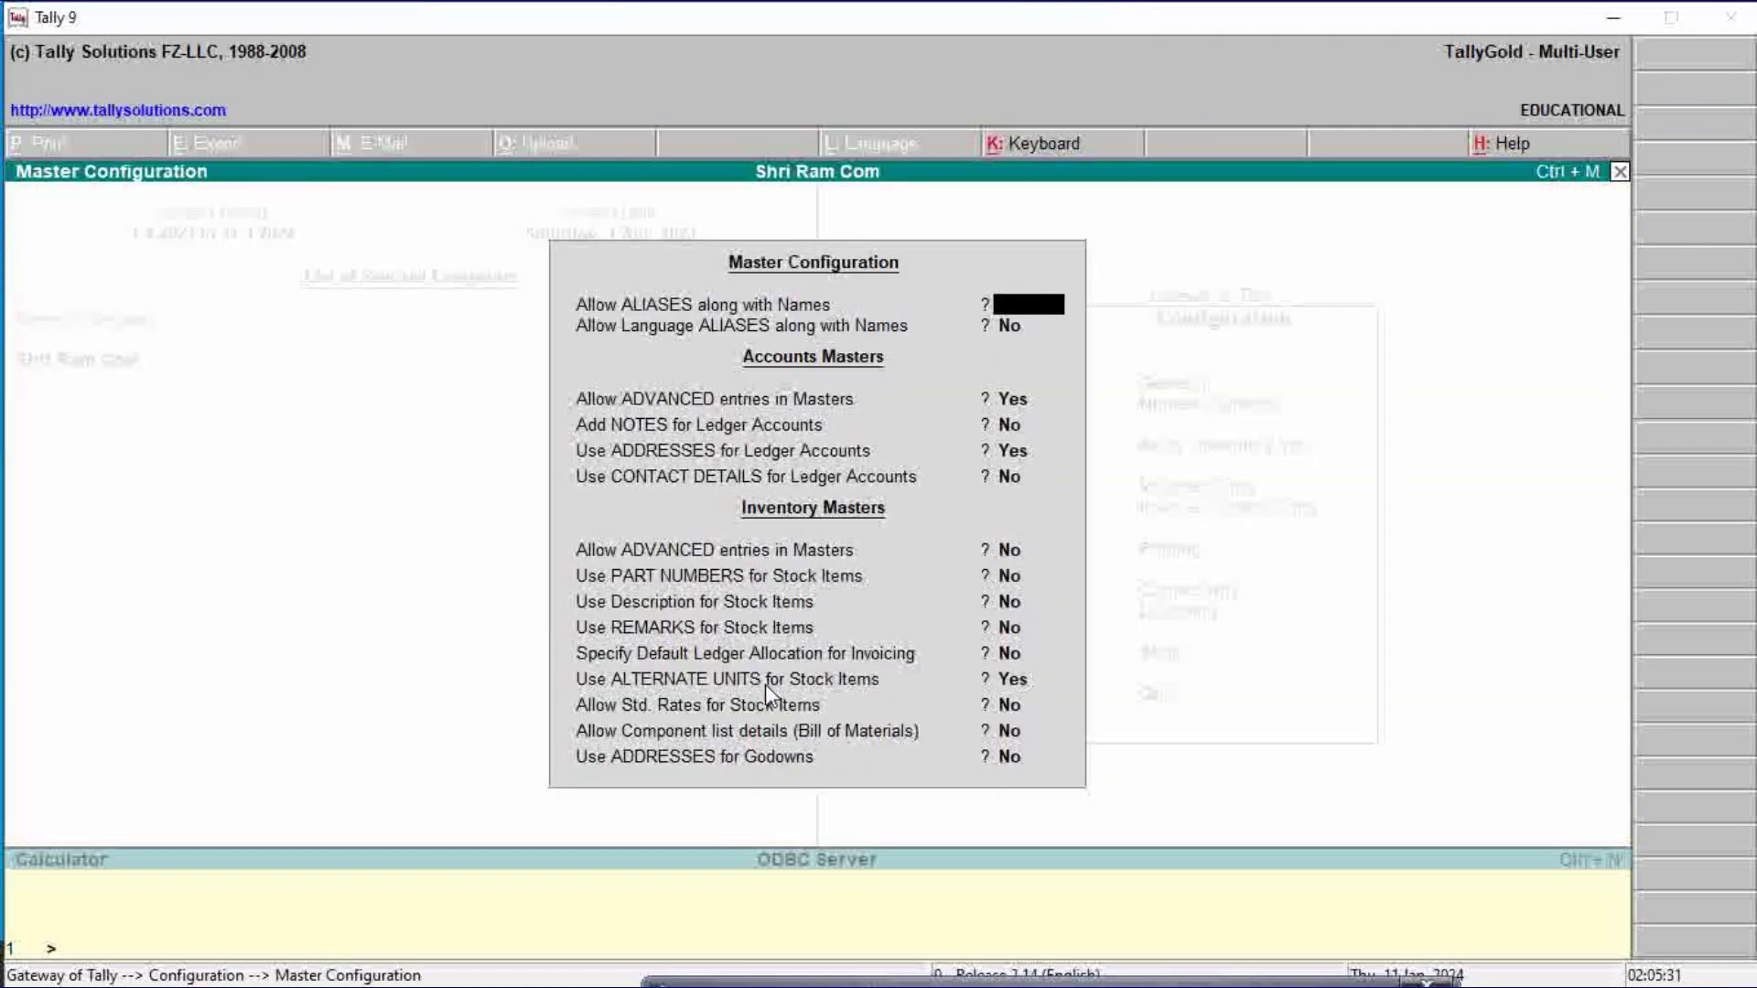
{"action": "key", "text": "ctrl+a"}
{"action": "key", "text": "Escape"}
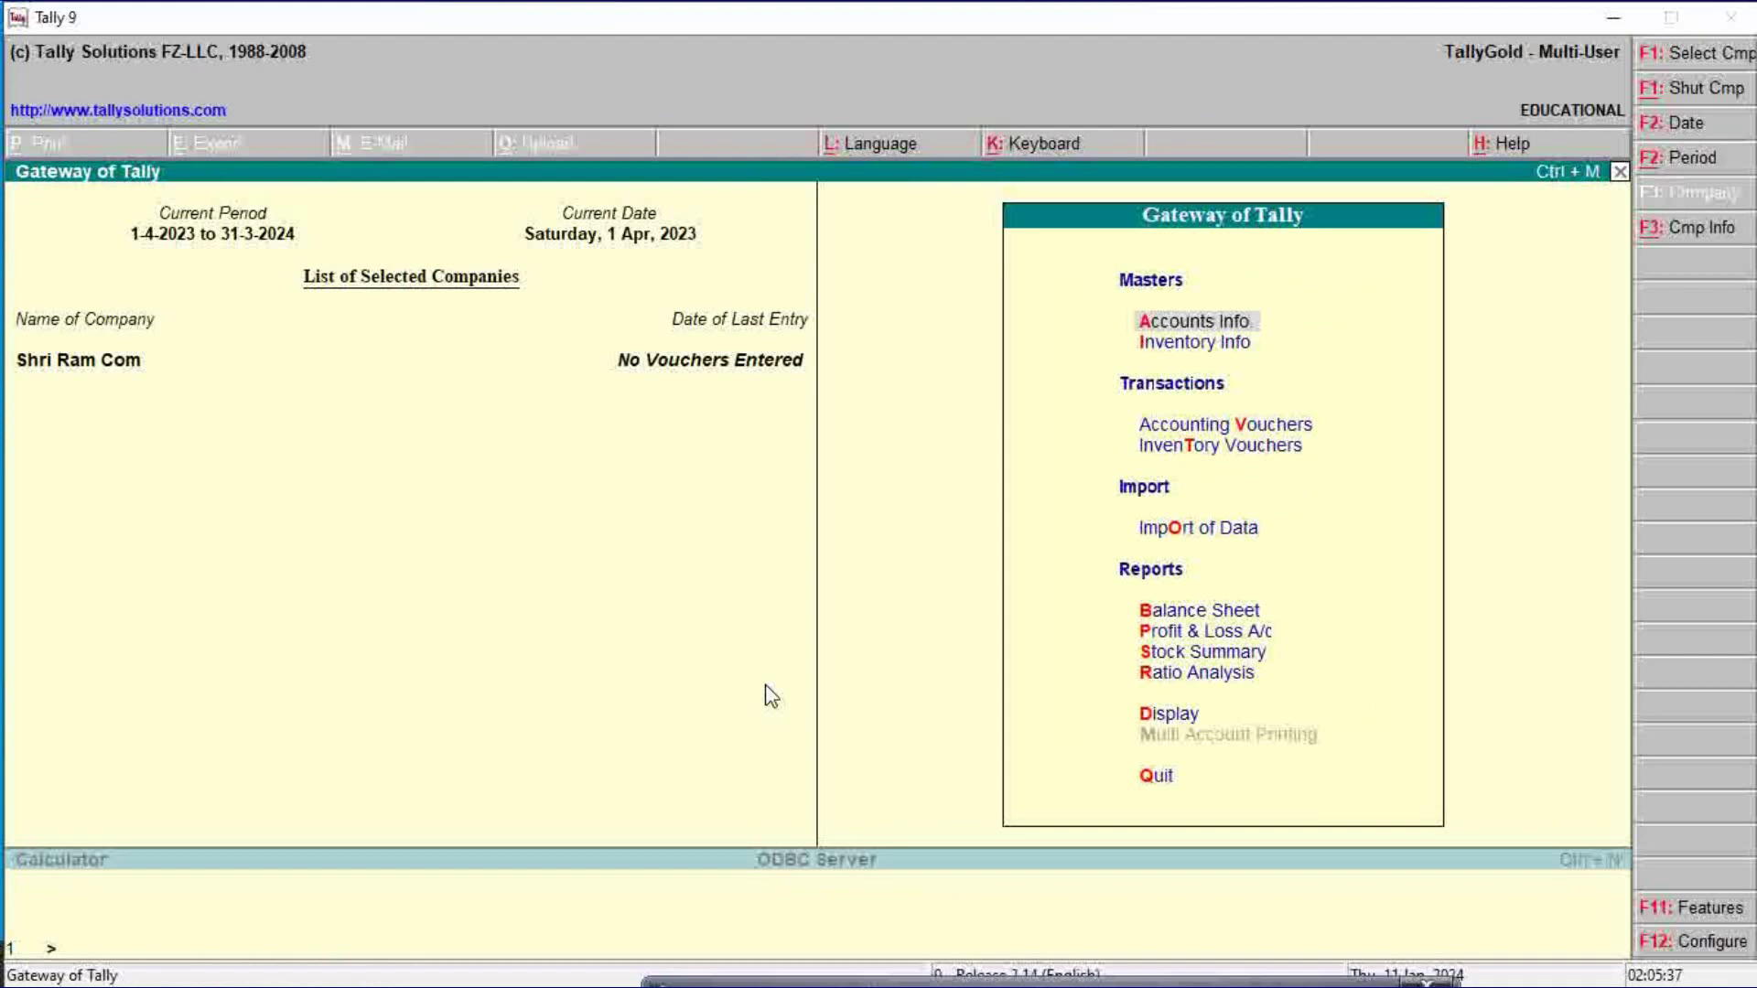
Step: Start a Receipt accounting voucher with Cash as the account
{"action": "key", "text": "Down"}
{"action": "key", "text": "Down"}
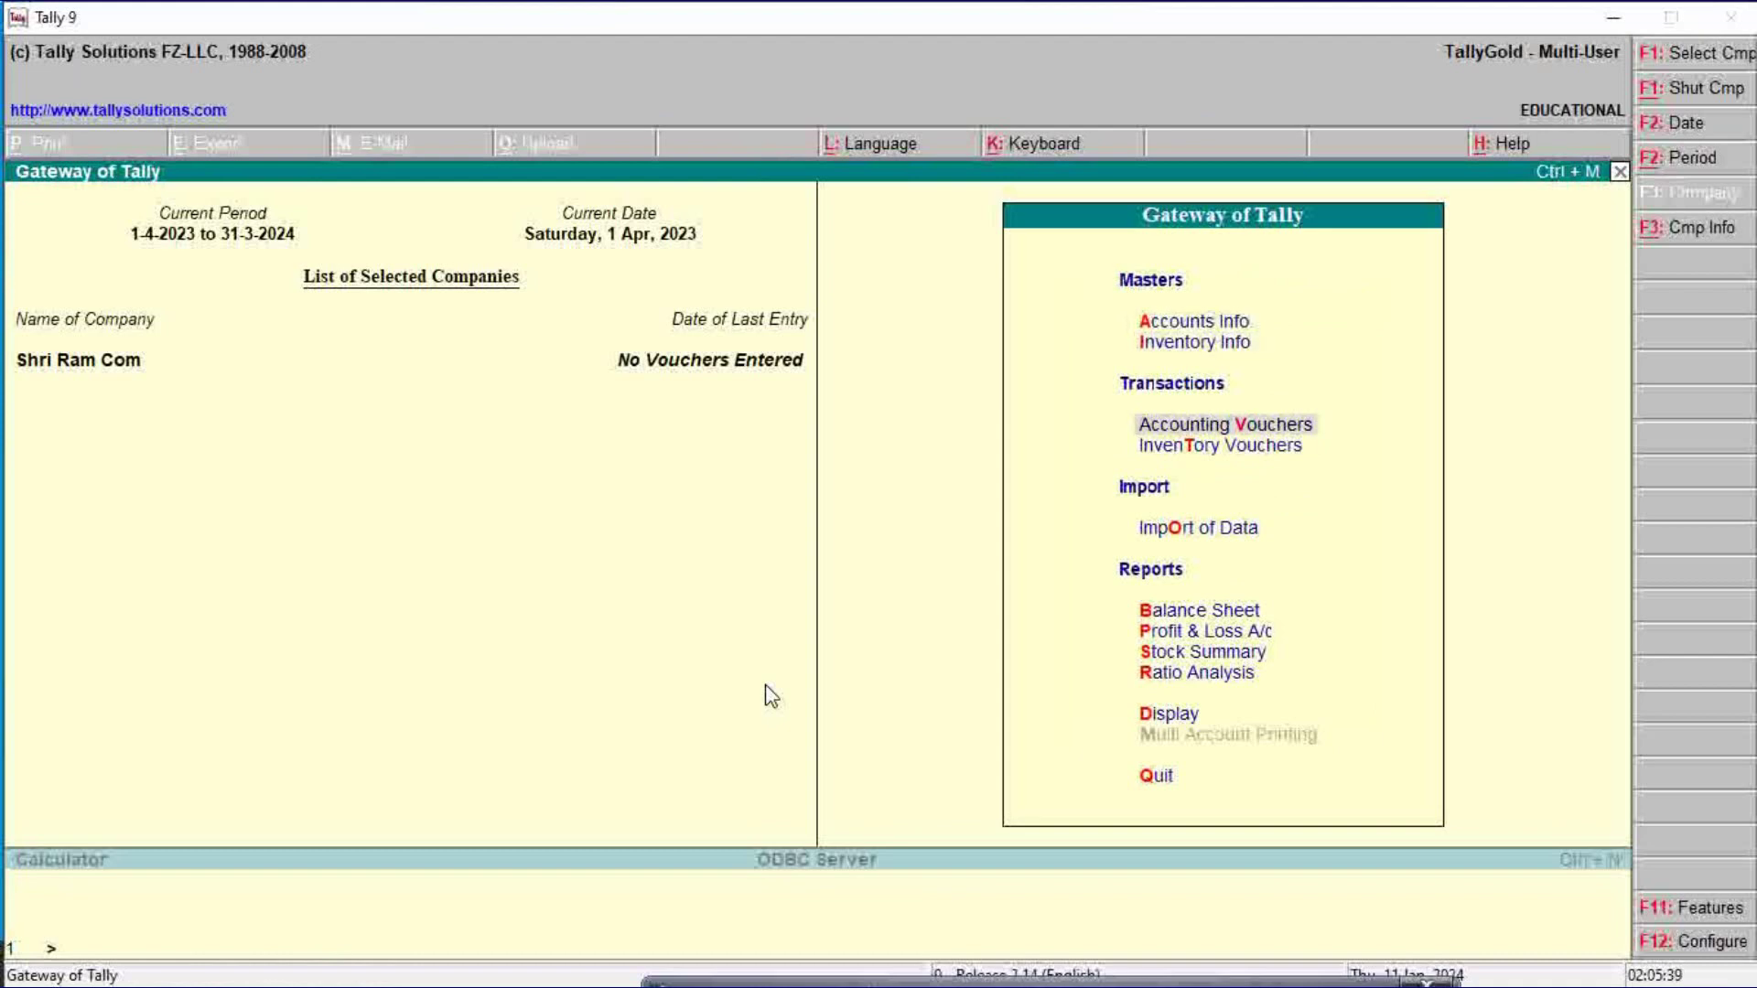
{"action": "key", "text": "Return"}
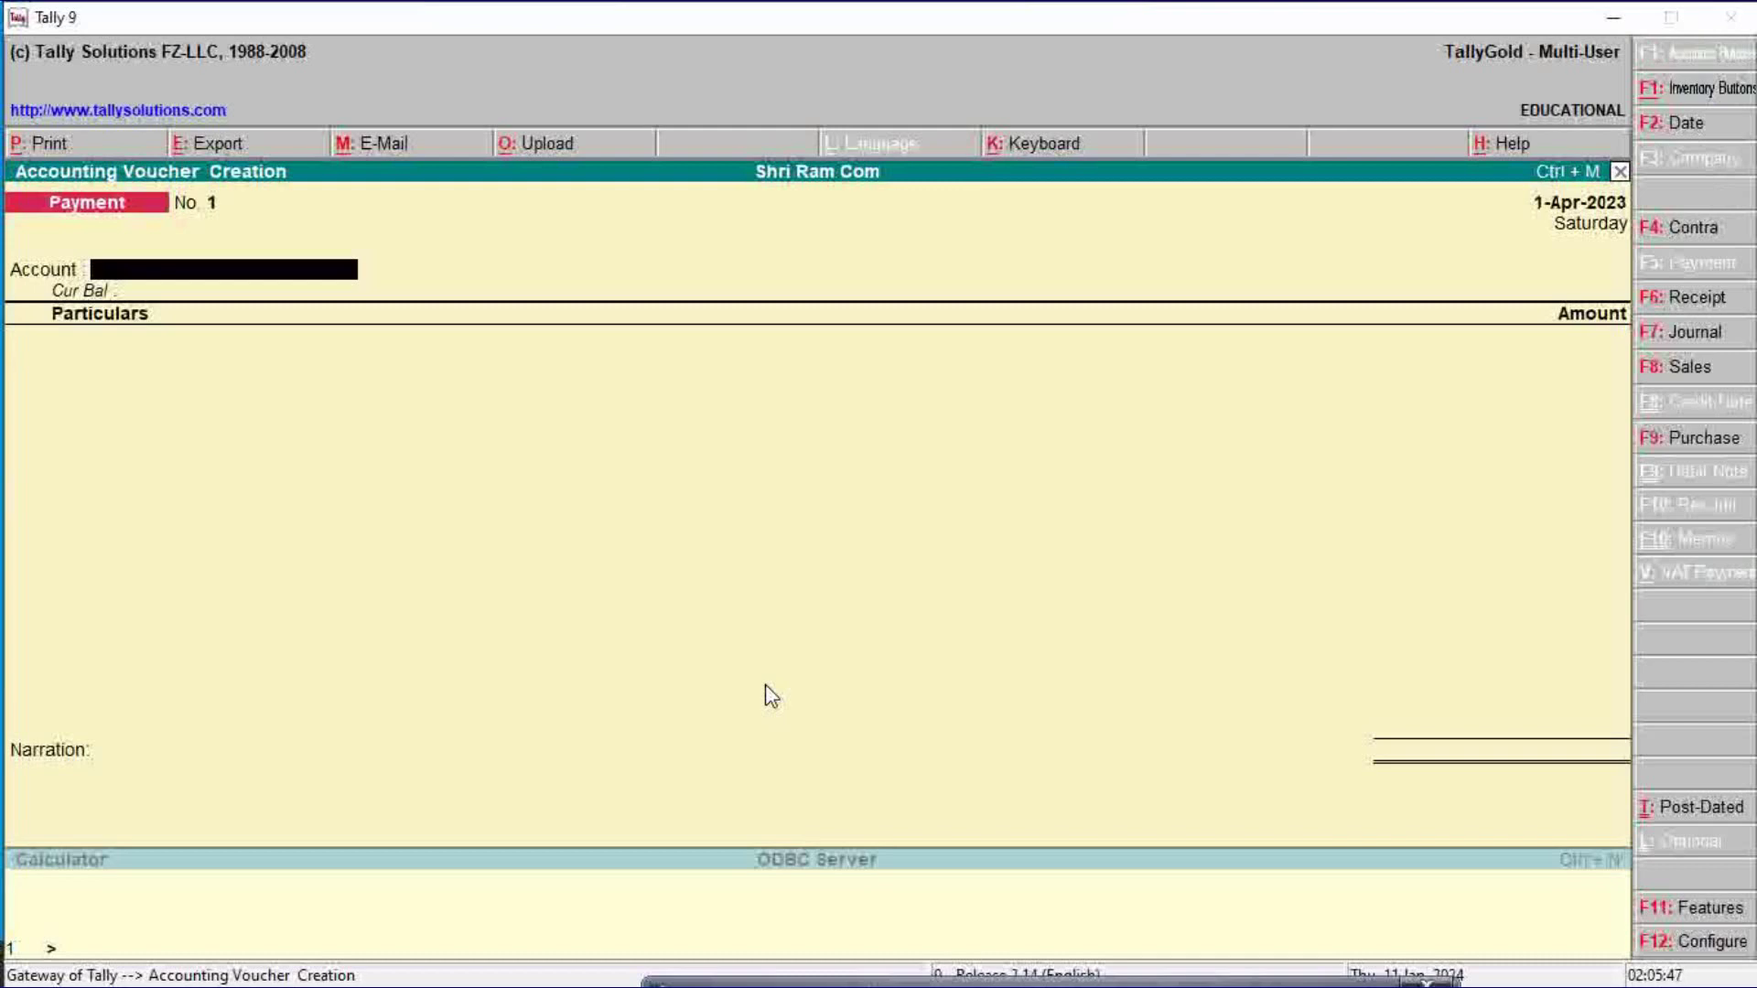
{"action": "key", "text": "F6"}
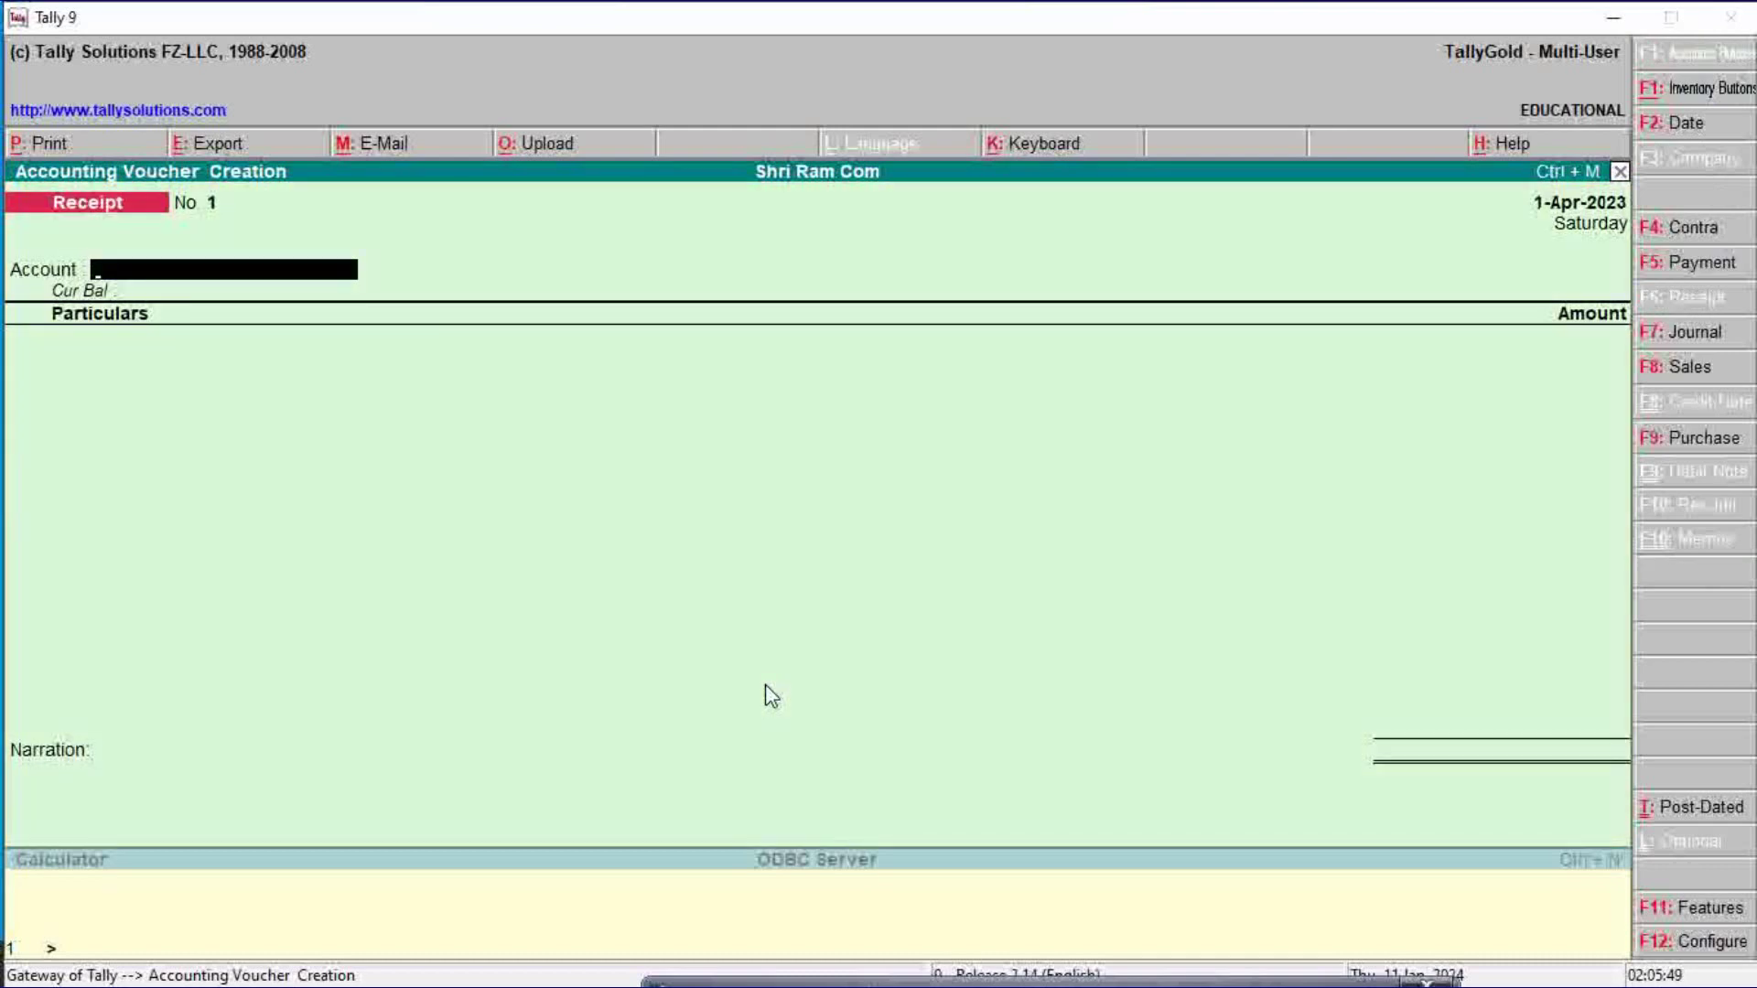
{"action": "type", "text": "C"}
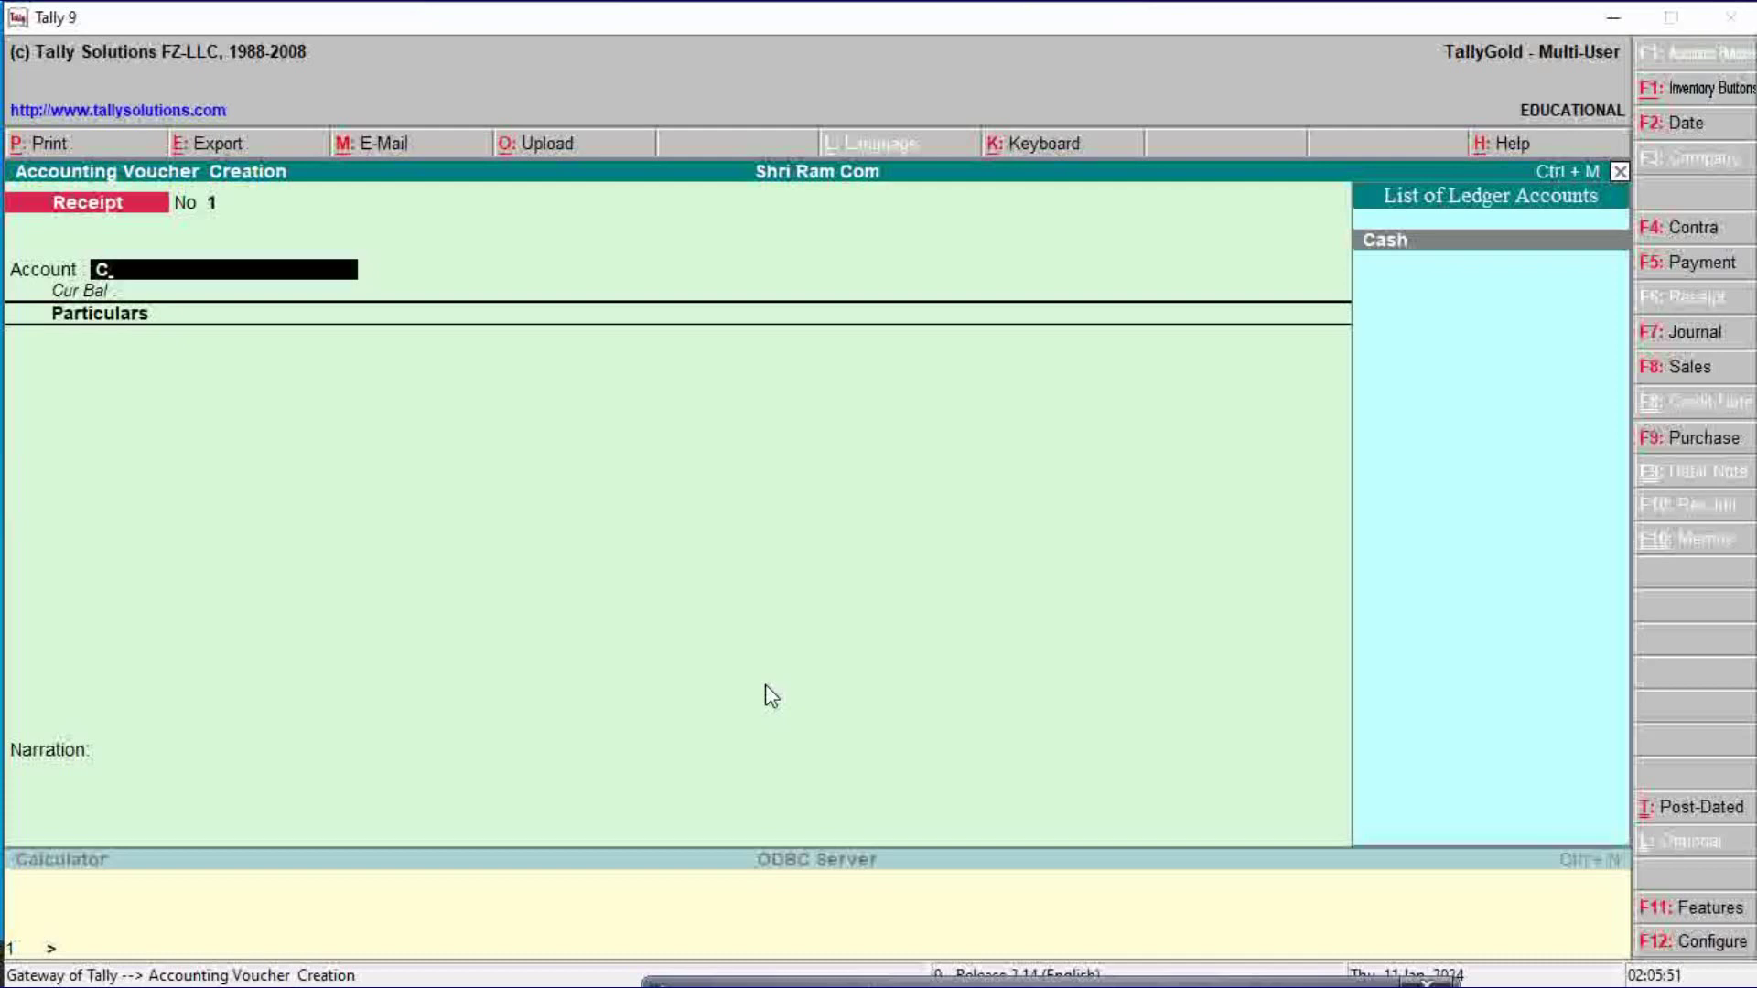
{"action": "key", "text": "Return"}
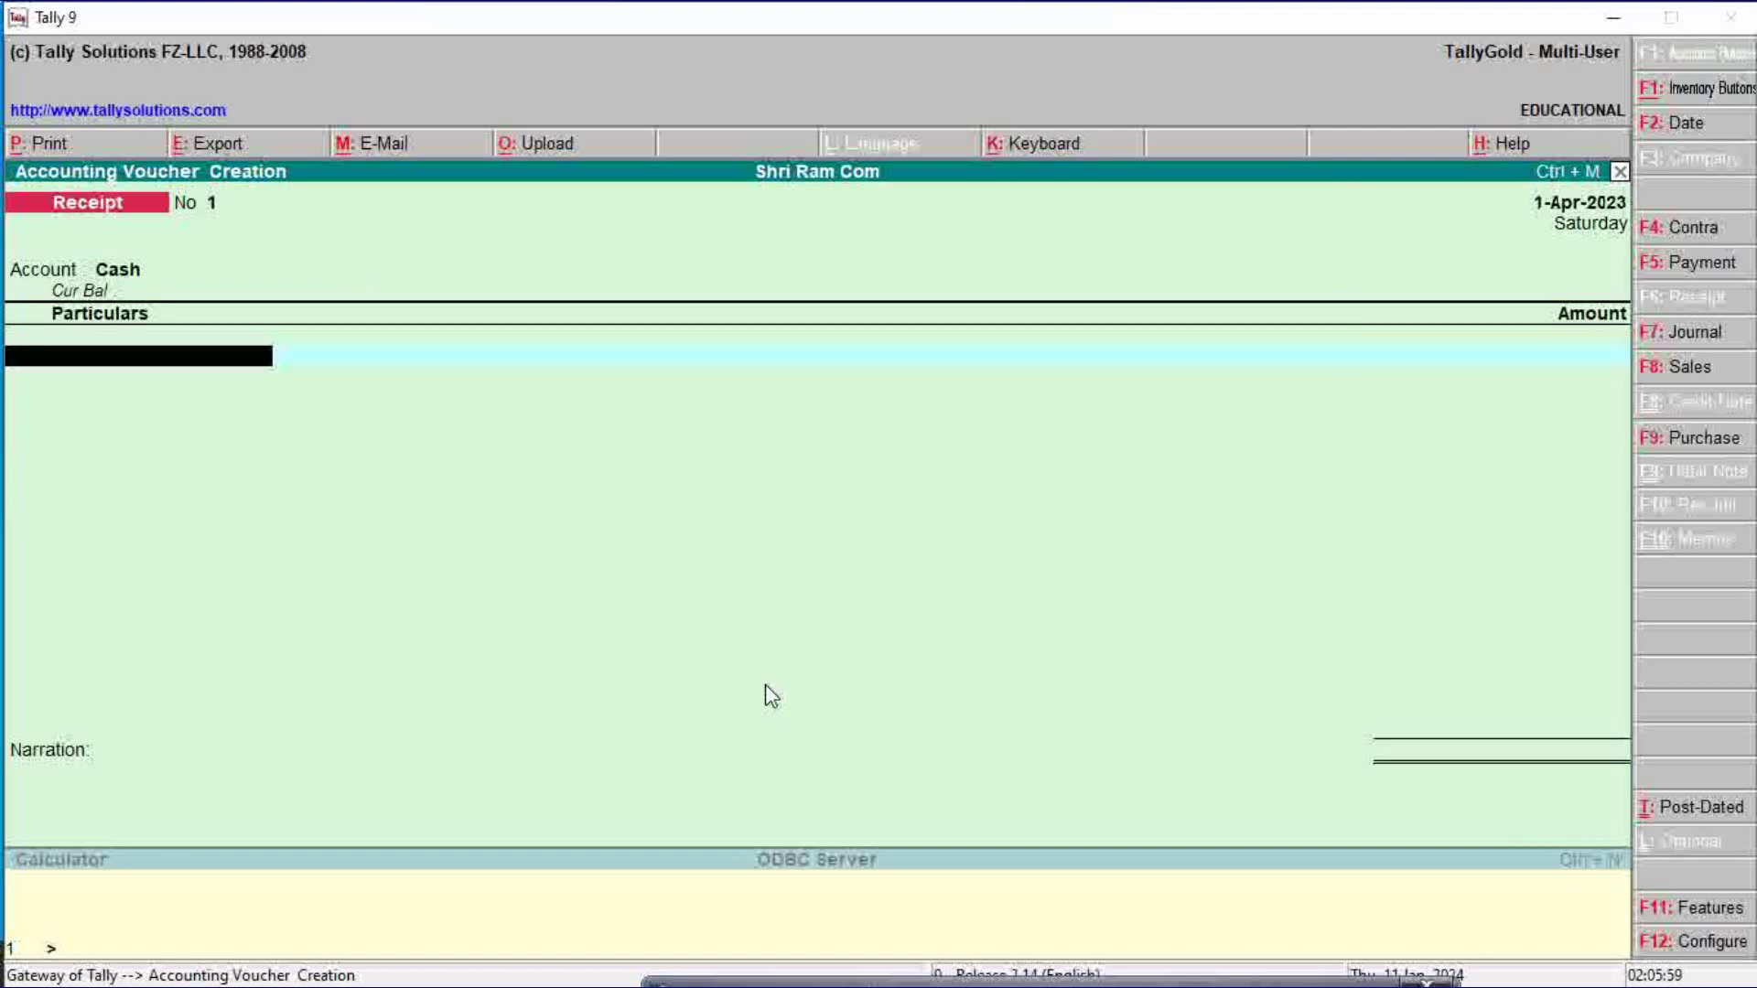
Step: Create a ledger named Shri Ram Com under Capital Account from within the receipt and use it in the particulars
{"action": "key", "text": "alt+c"}
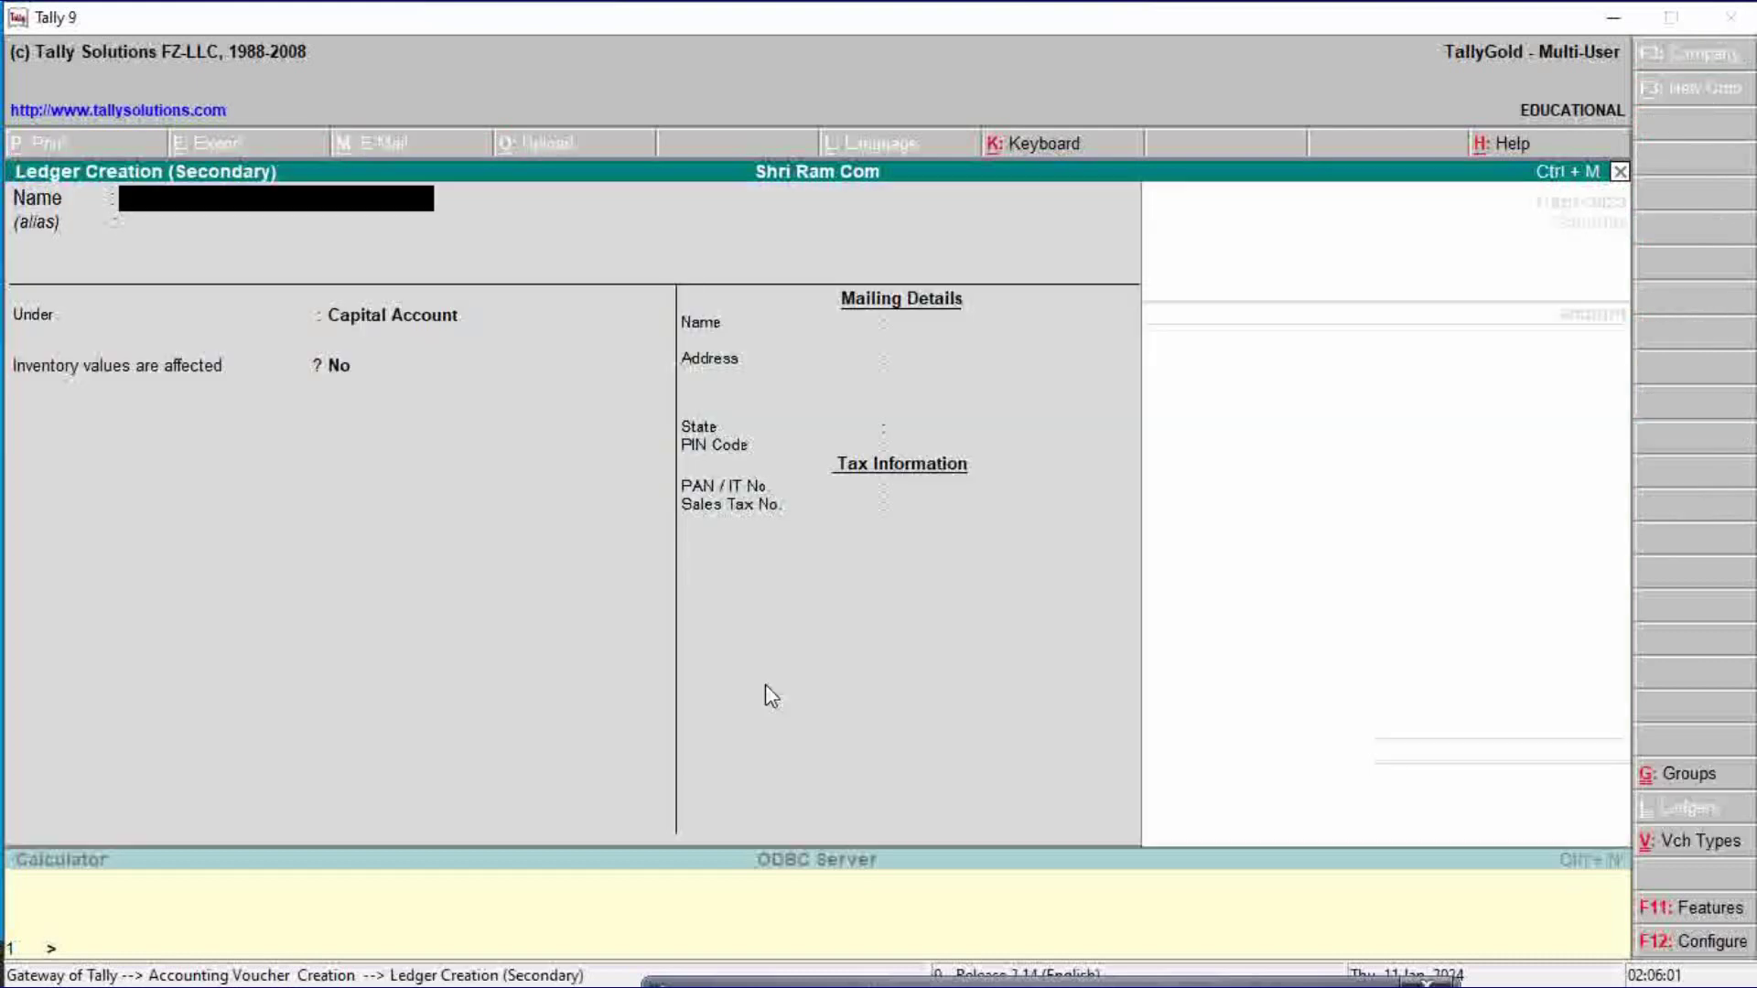
{"action": "type", "text": "Shrei"}
{"action": "key", "text": "BackSpace"}
{"action": "key", "text": "BackSpace"}
{"action": "type", "text": "i Ram Com"}
{"action": "key", "text": "Return"}
{"action": "key", "text": "Return"}
{"action": "key", "text": "Return"}
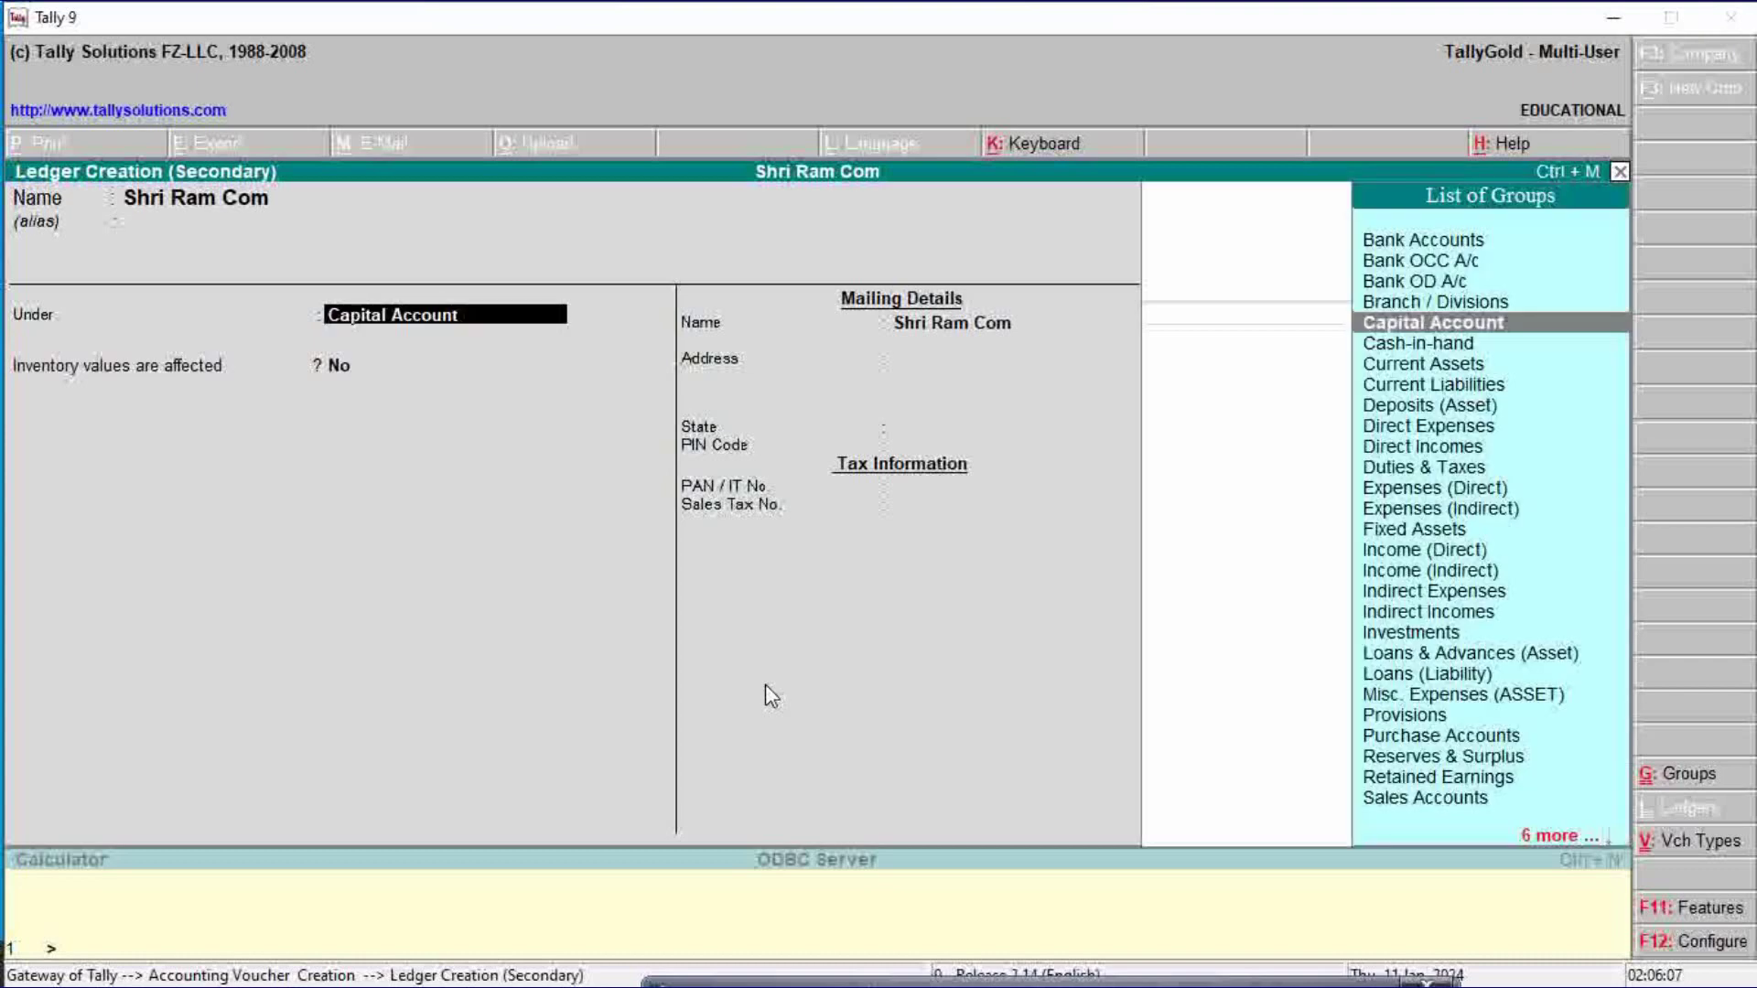
{"action": "key", "text": "Return"}
{"action": "key", "text": "Return"}
{"action": "key", "text": "Return"}
{"action": "key", "text": "Return"}
{"action": "key", "text": "Return"}
{"action": "key", "text": "Return"}
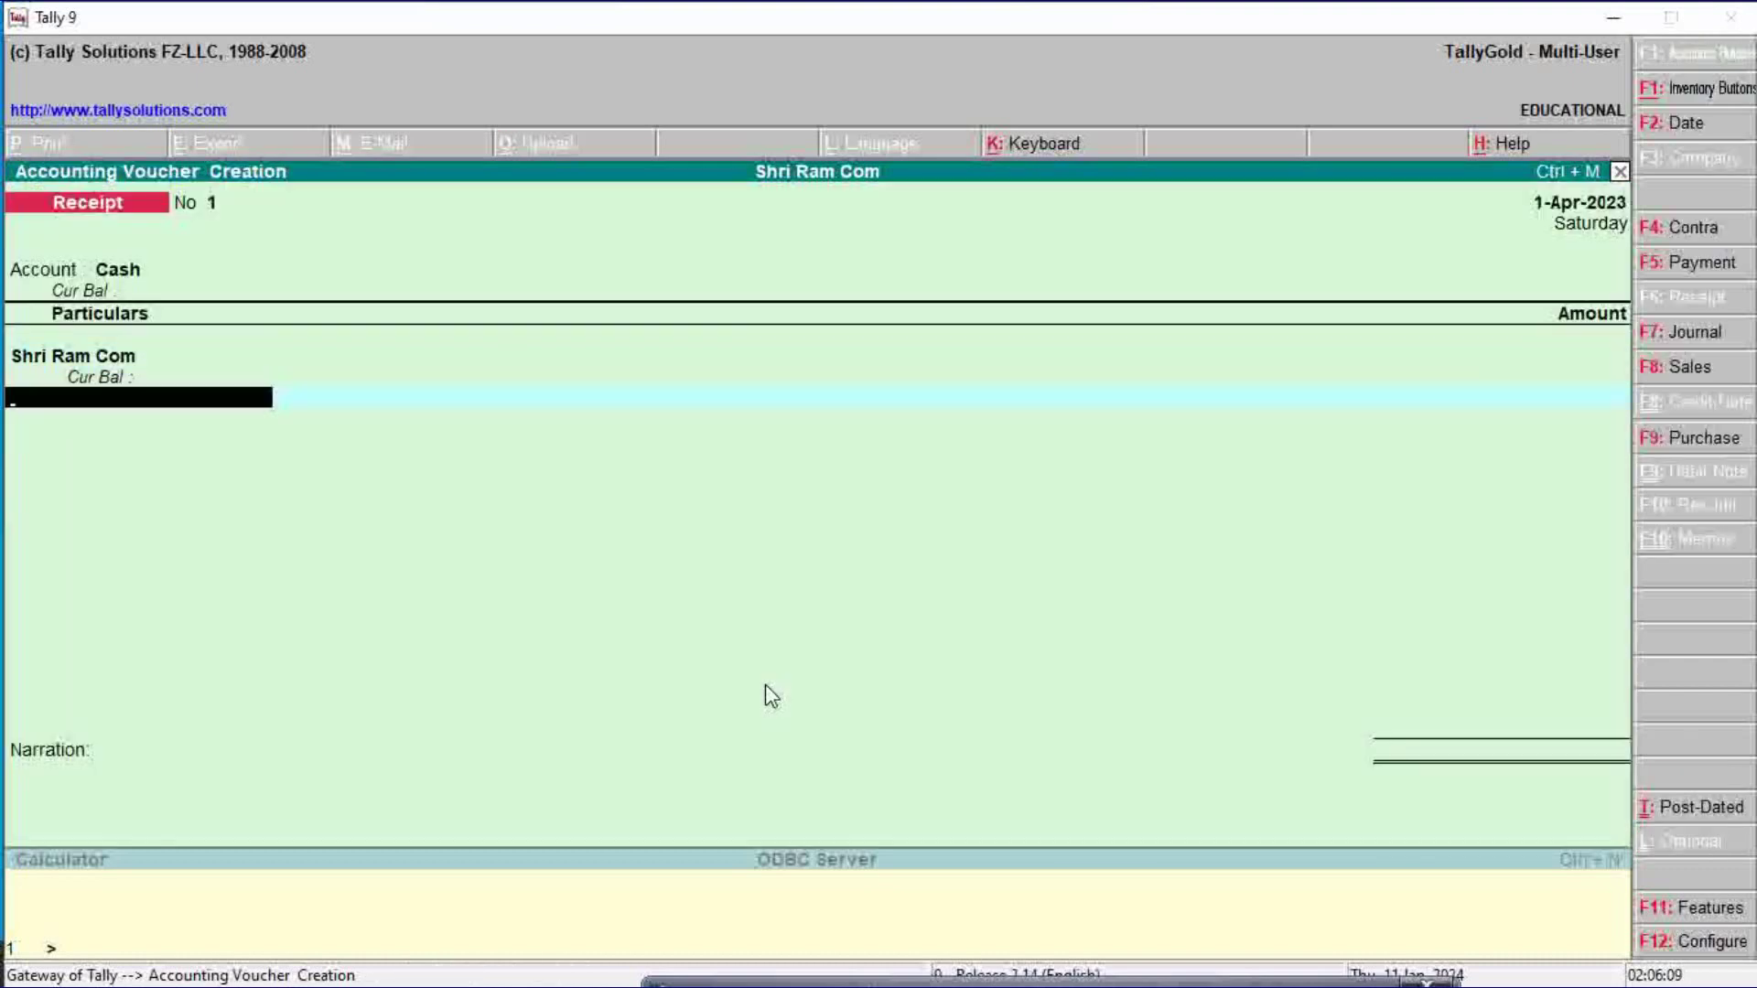
Step: Set the Shri Ram Com receipt amount to 200000, save the voucher without a narration and quit voucher entry
{"action": "key", "text": "Return"}
{"action": "type", "text": "200000"}
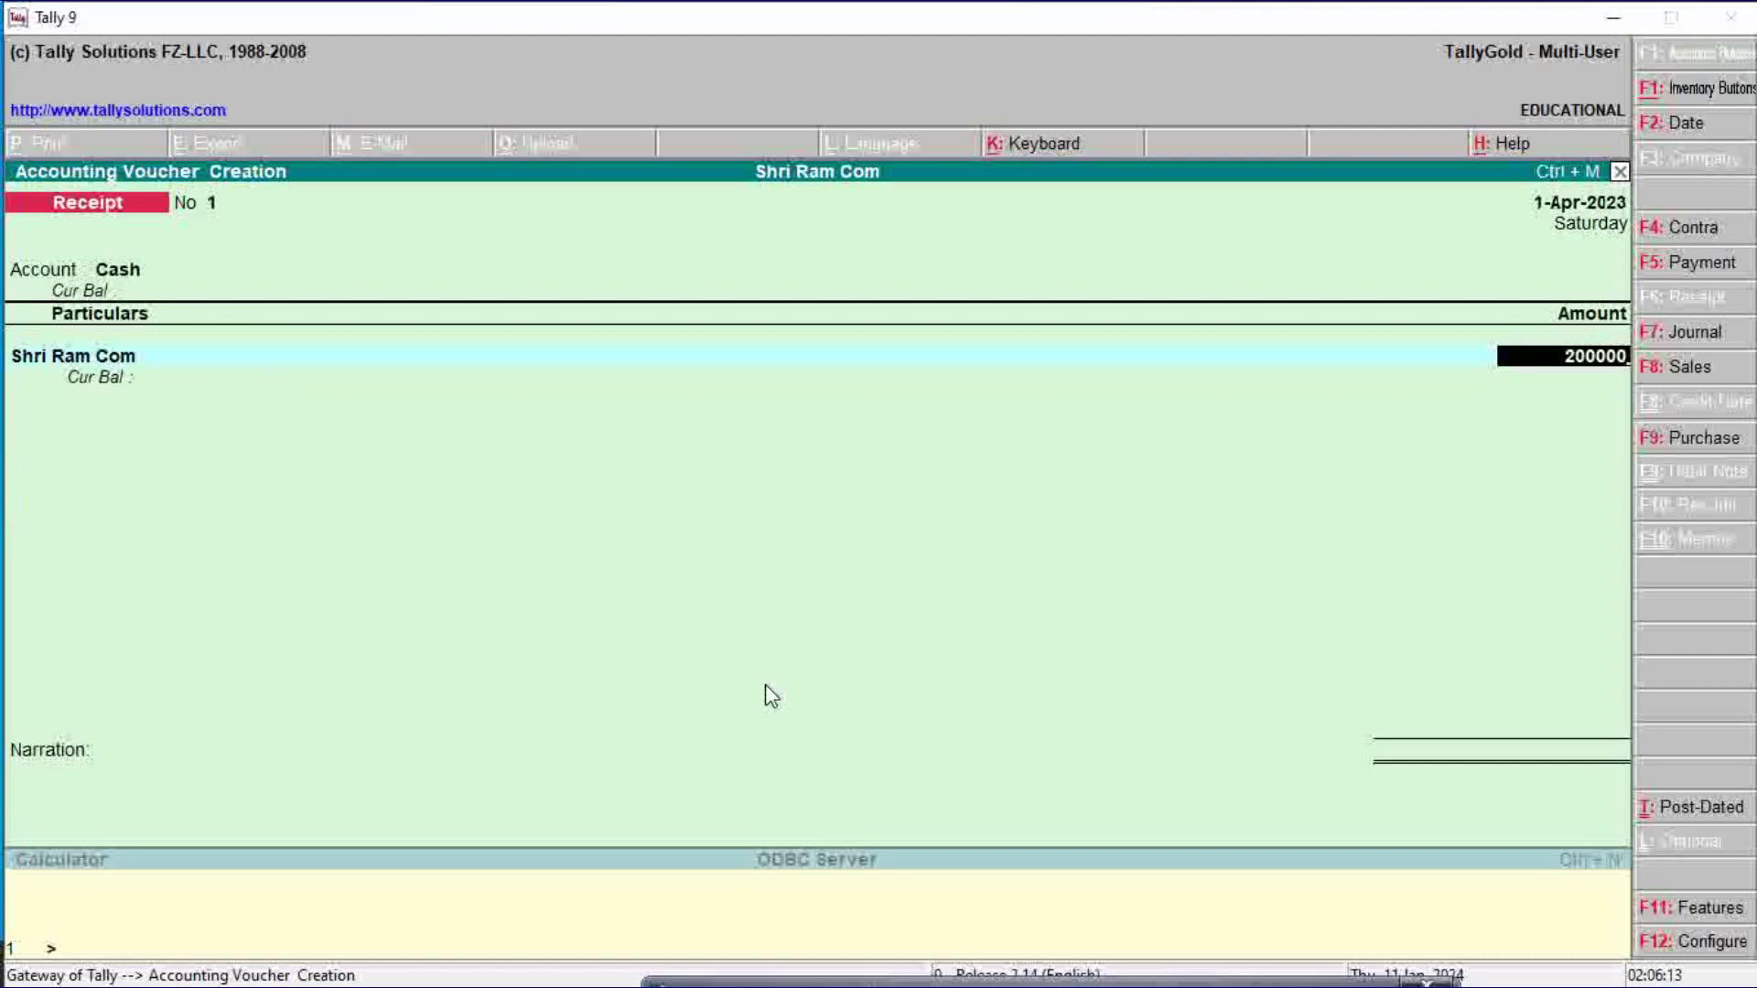
{"action": "key", "text": "Return"}
{"action": "key", "text": "Return"}
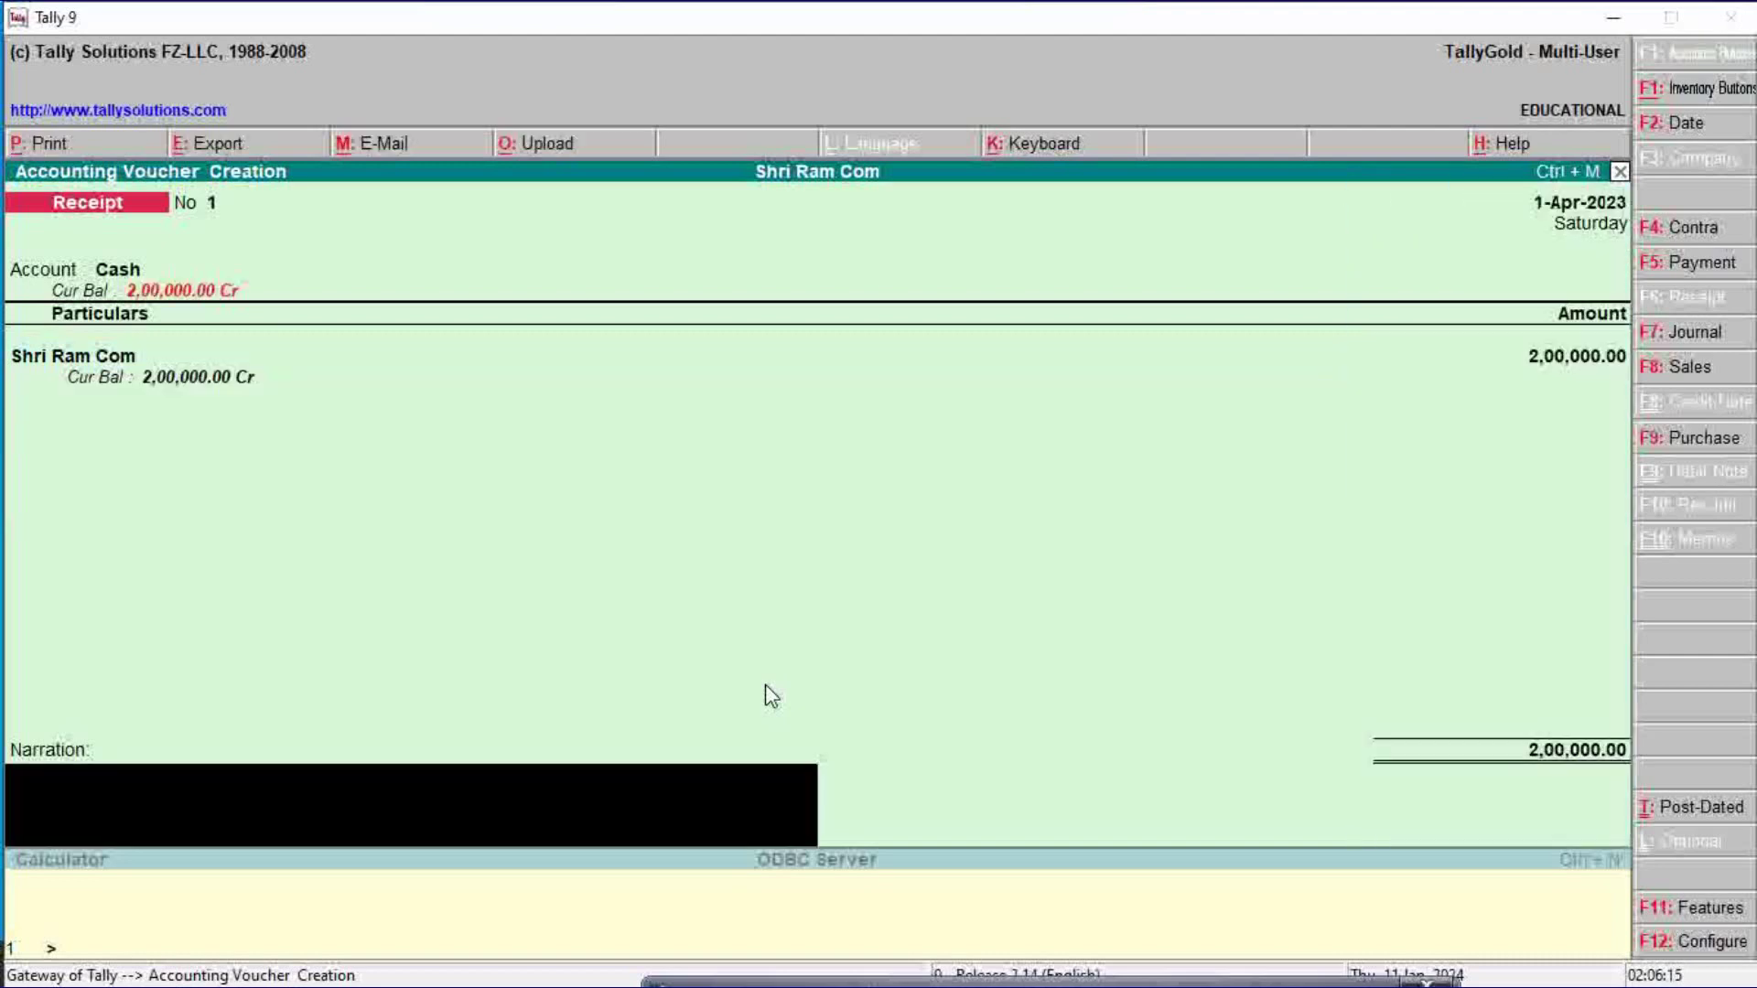
{"action": "key", "text": "Return"}
{"action": "key", "text": "Return"}
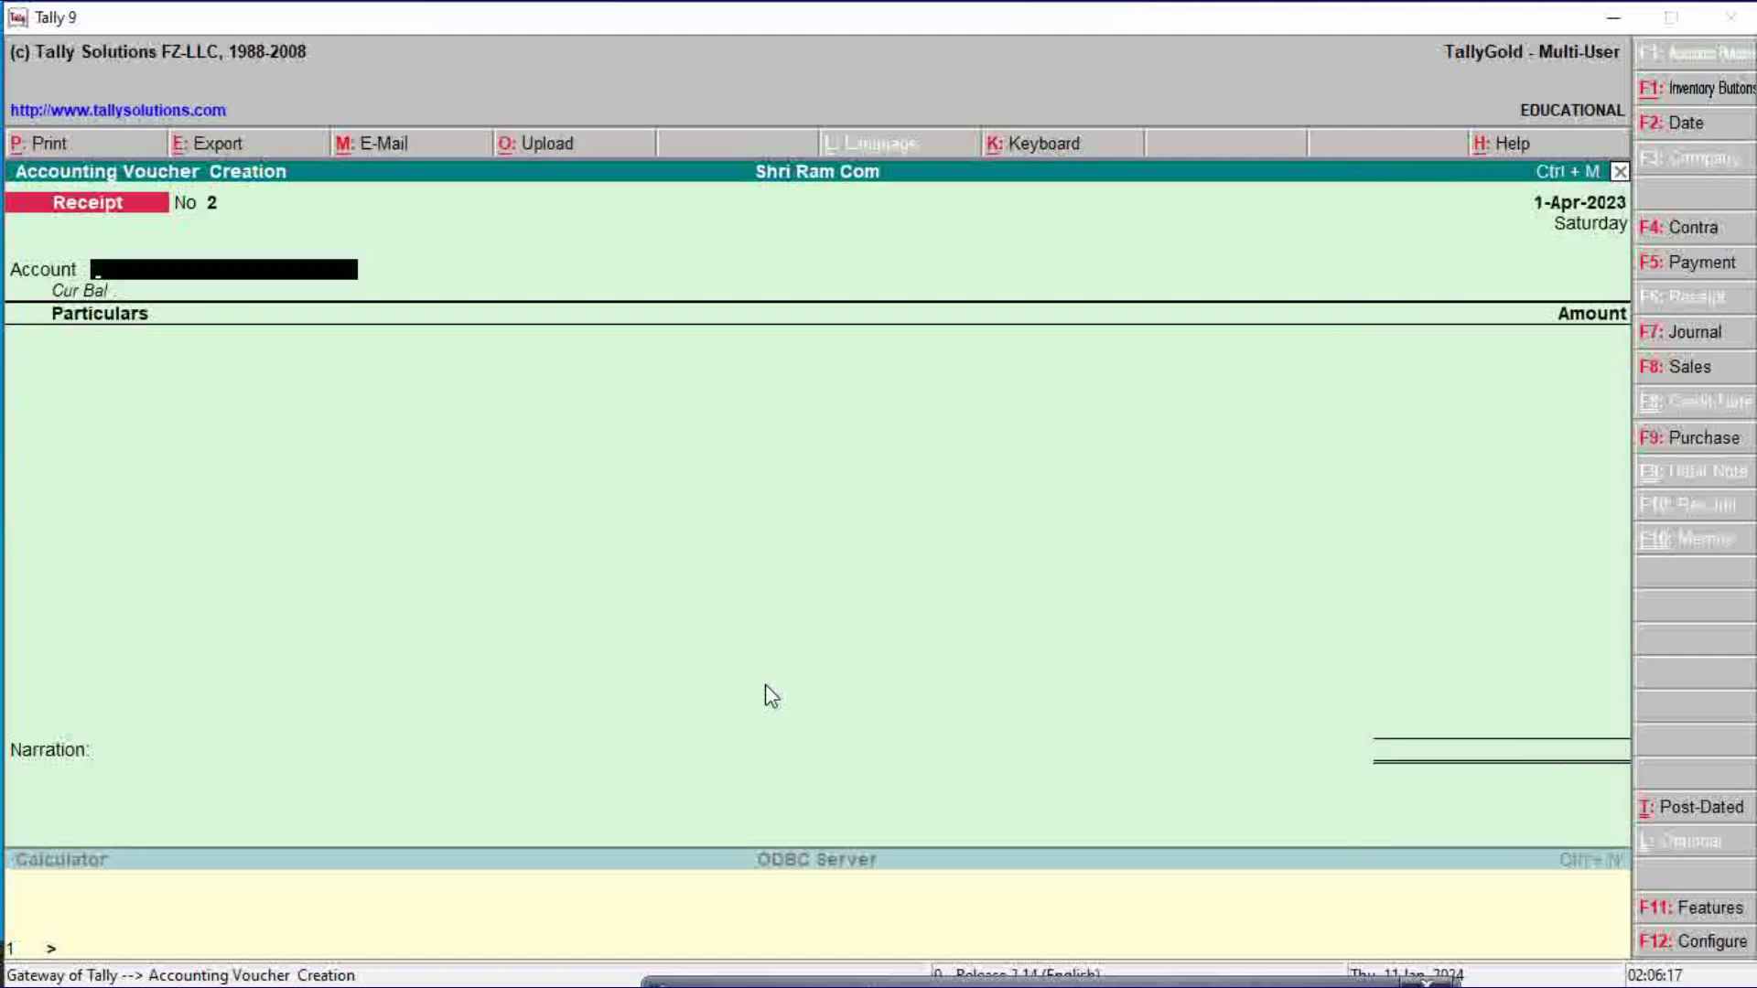
{"action": "key", "text": "Escape"}
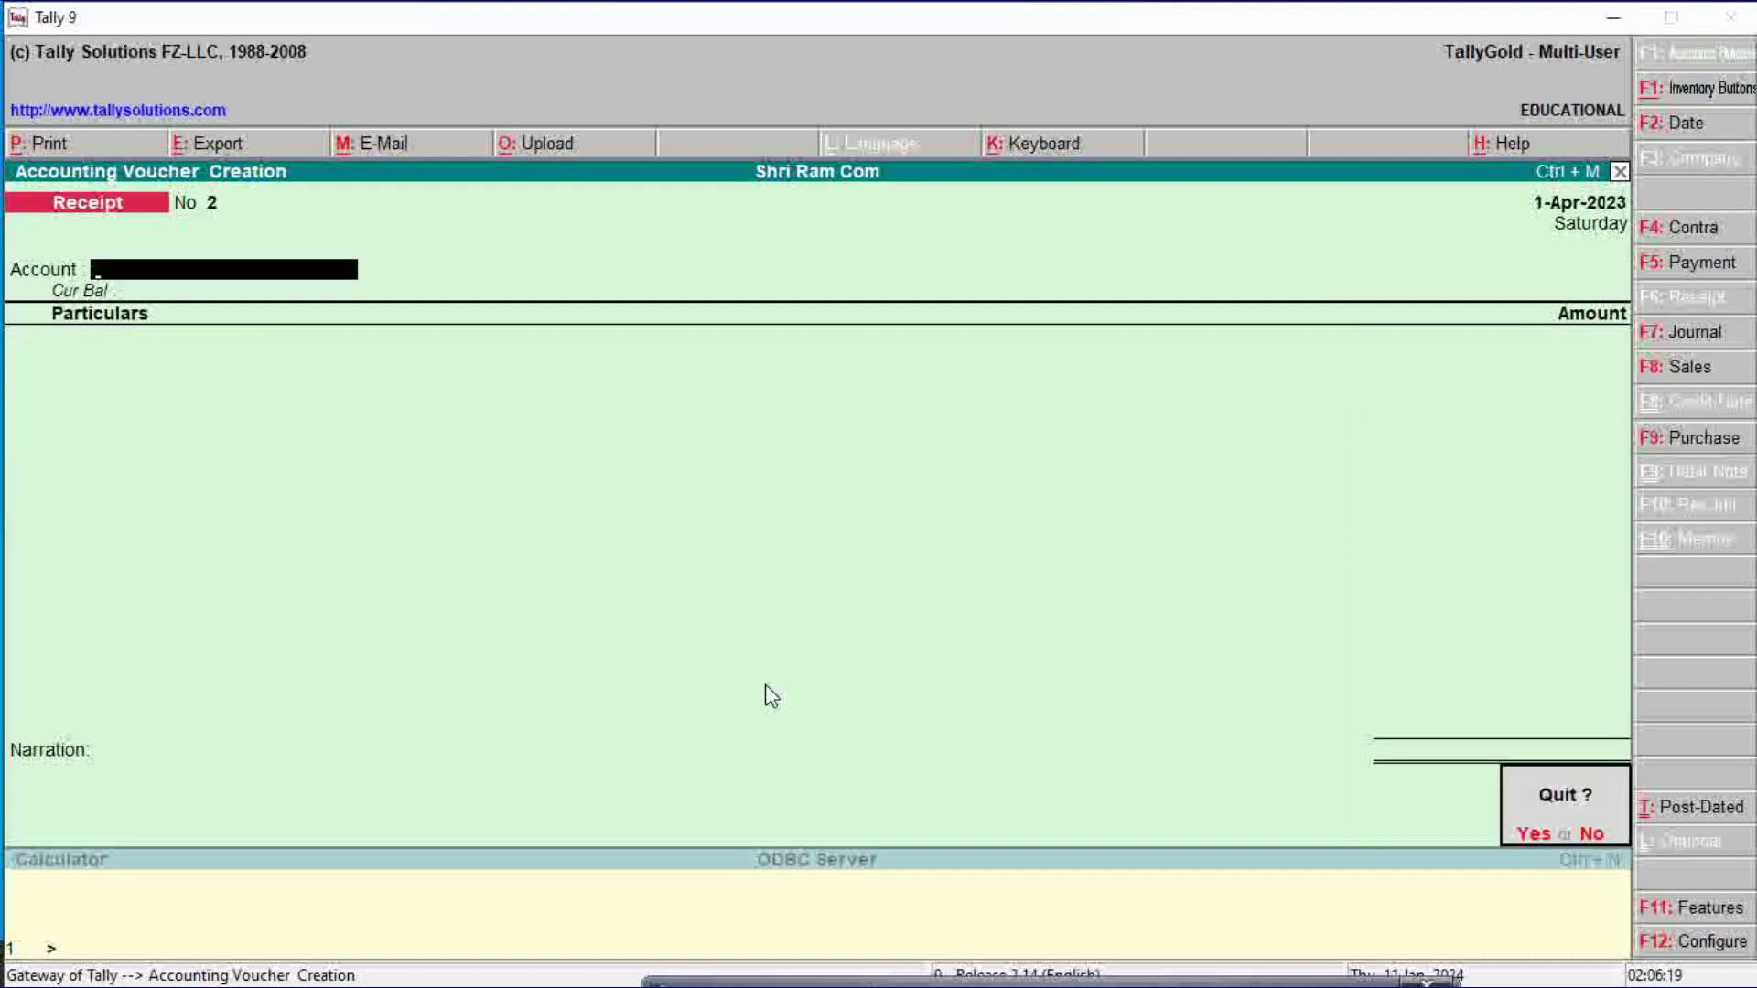
{"action": "key", "text": "Return"}
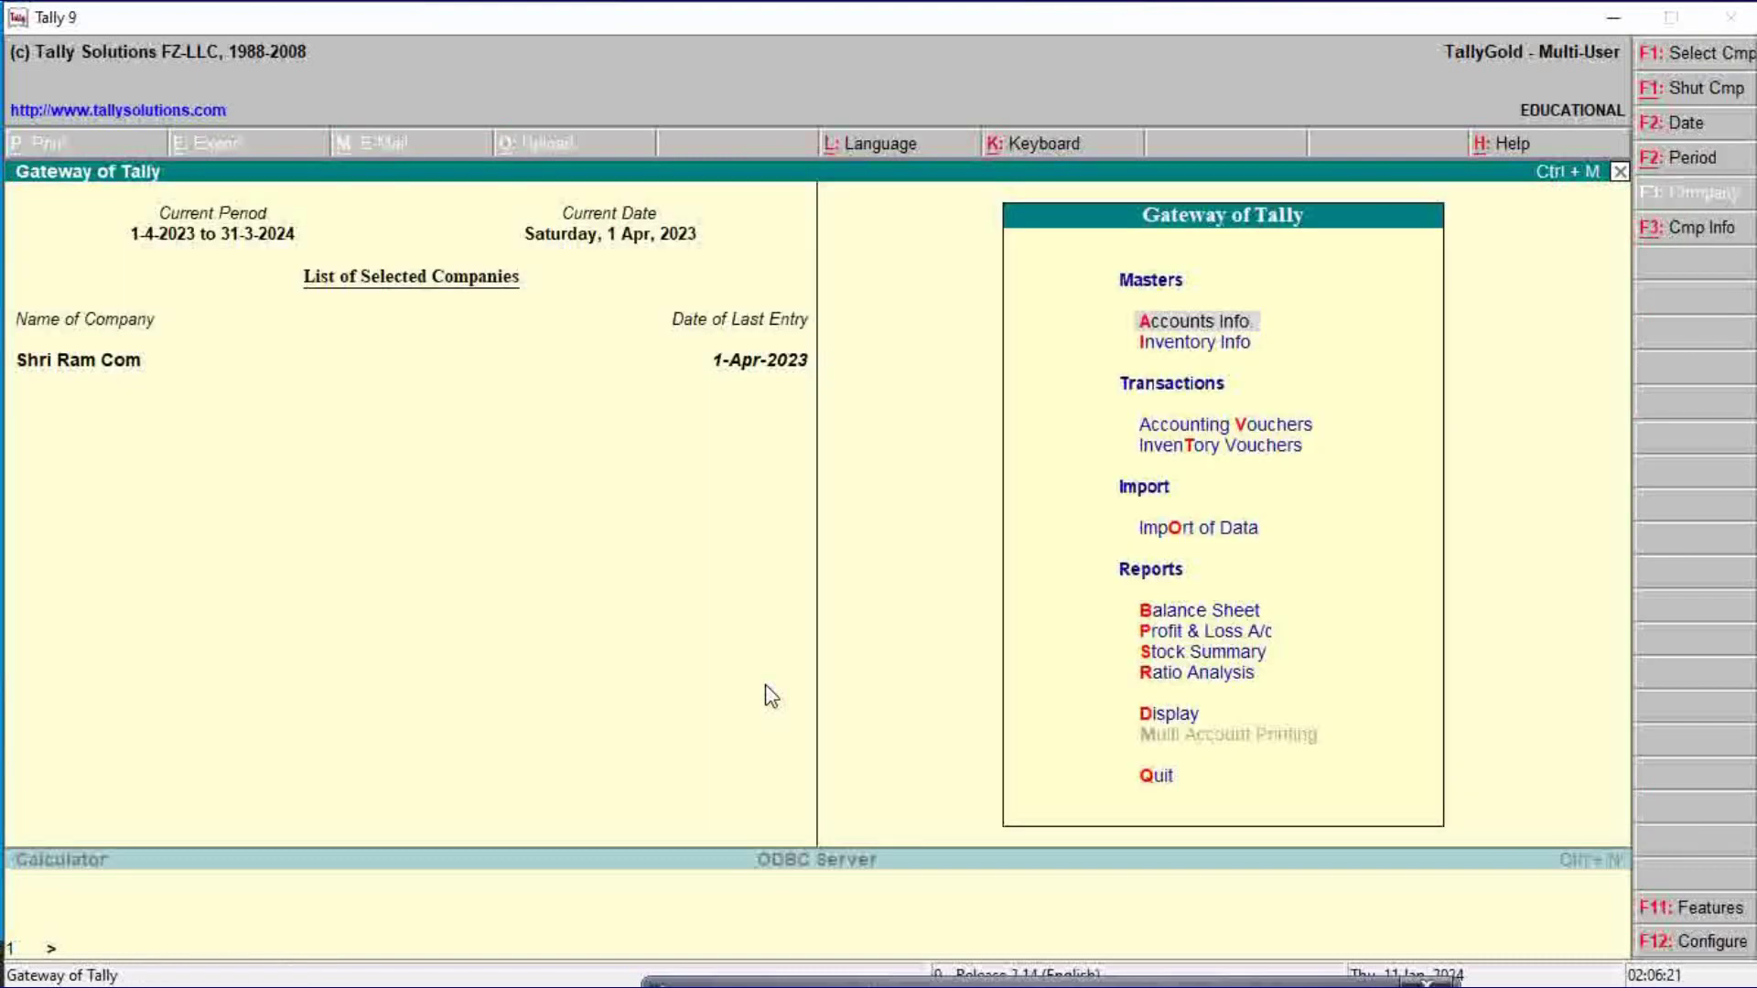
Step: Create a single stock group named Tablet under Primary, without adding item quantities
{"action": "key", "text": "Down"}
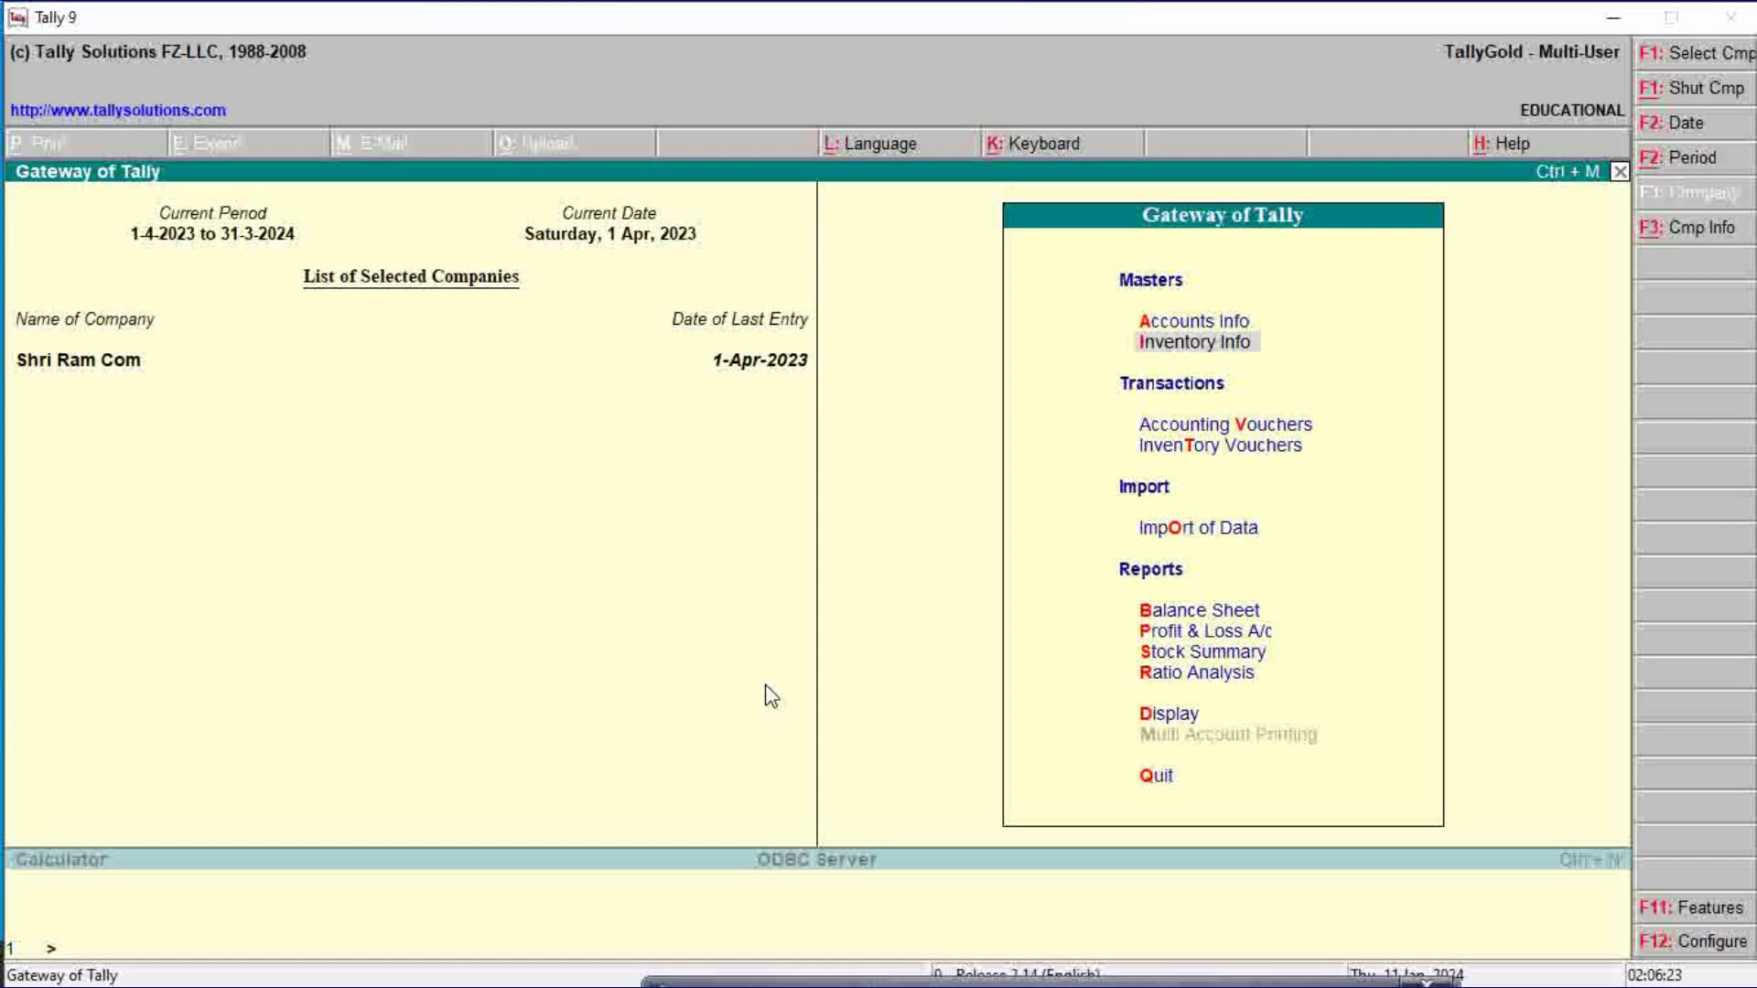
{"action": "key", "text": "Return"}
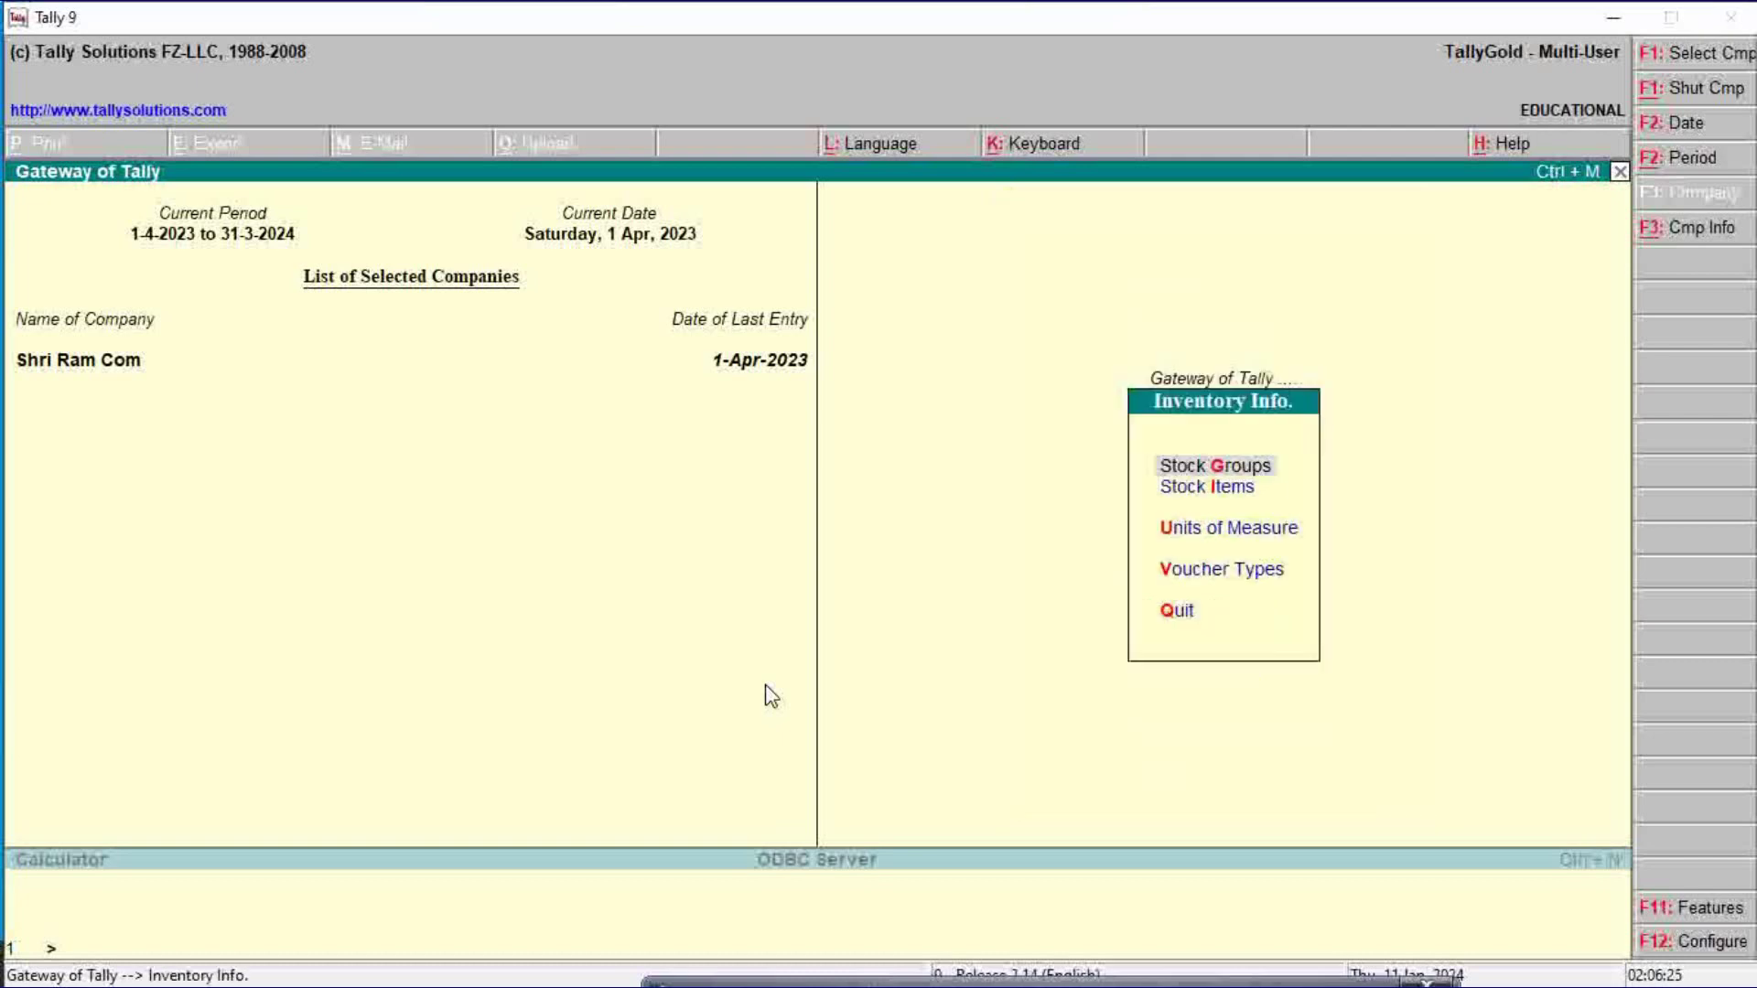
{"action": "key", "text": "Return"}
{"action": "key", "text": "Return"}
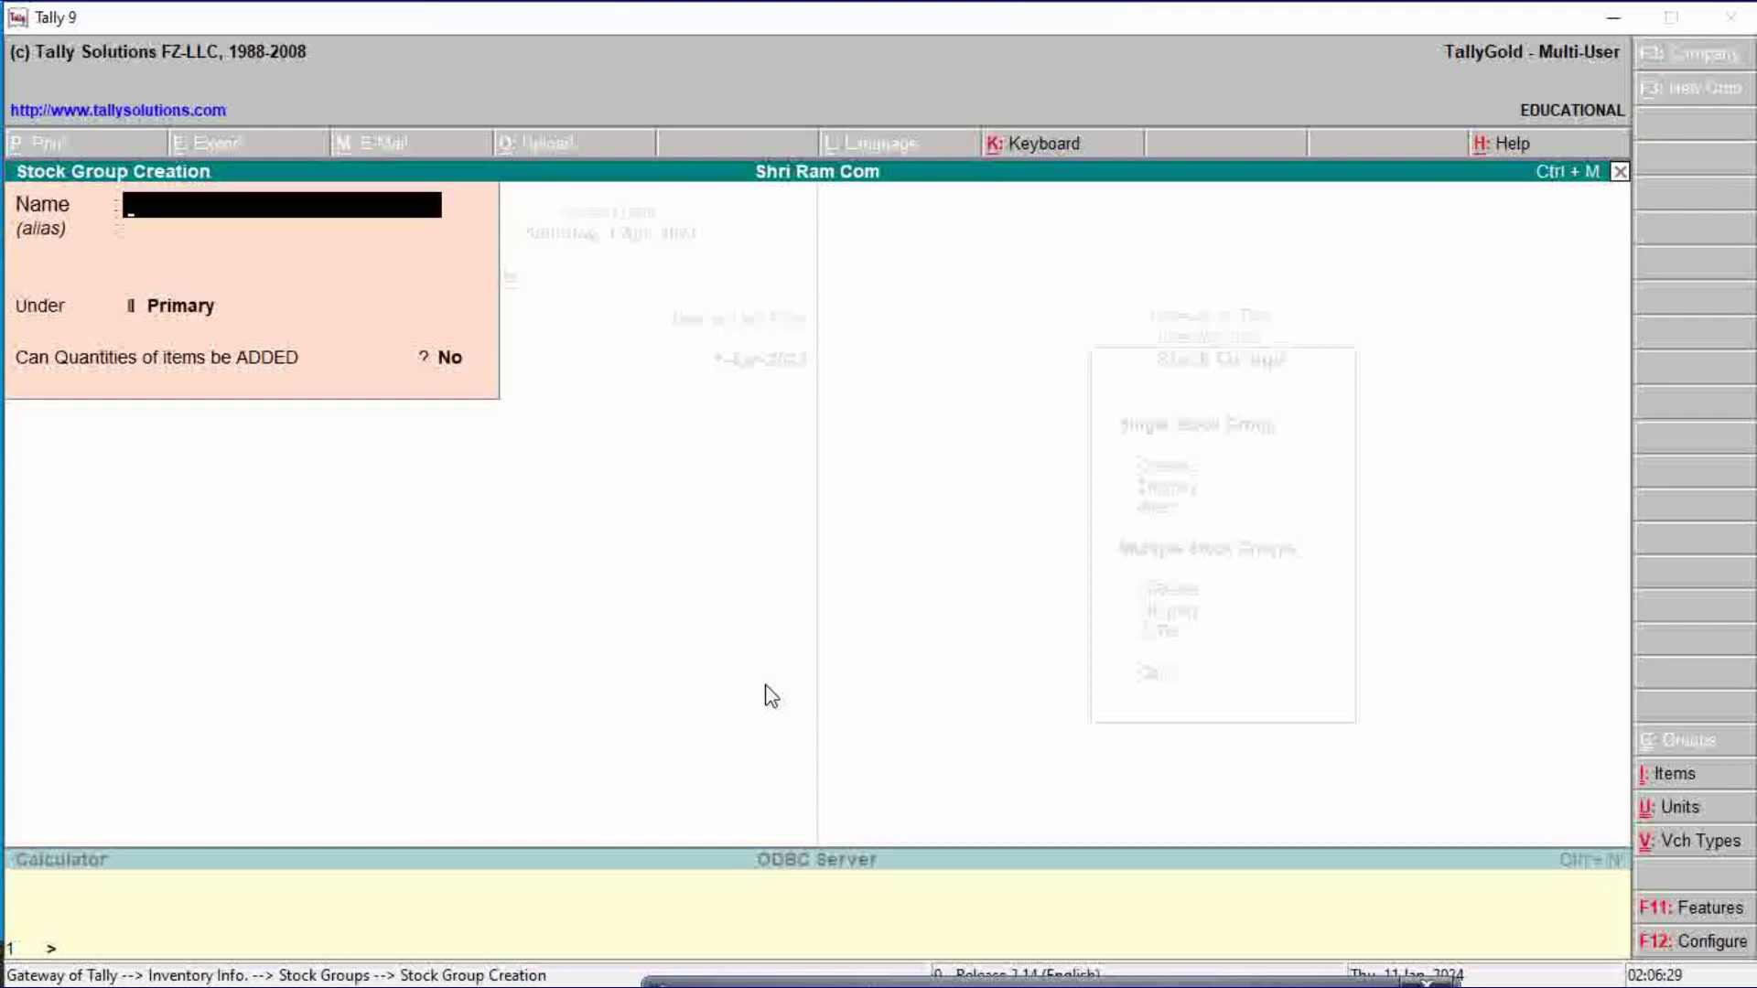
{"action": "type", "text": "Tablet"}
{"action": "key", "text": "Return"}
{"action": "key", "text": "Return"}
{"action": "key", "text": "Return"}
{"action": "key", "text": "Return"}
Step: Create a second stock group named Syrup under Primary, without adding item quantities
{"action": "type", "text": "Syrup"}
{"action": "key", "text": "Return"}
{"action": "key", "text": "Return"}
{"action": "key", "text": "Return"}
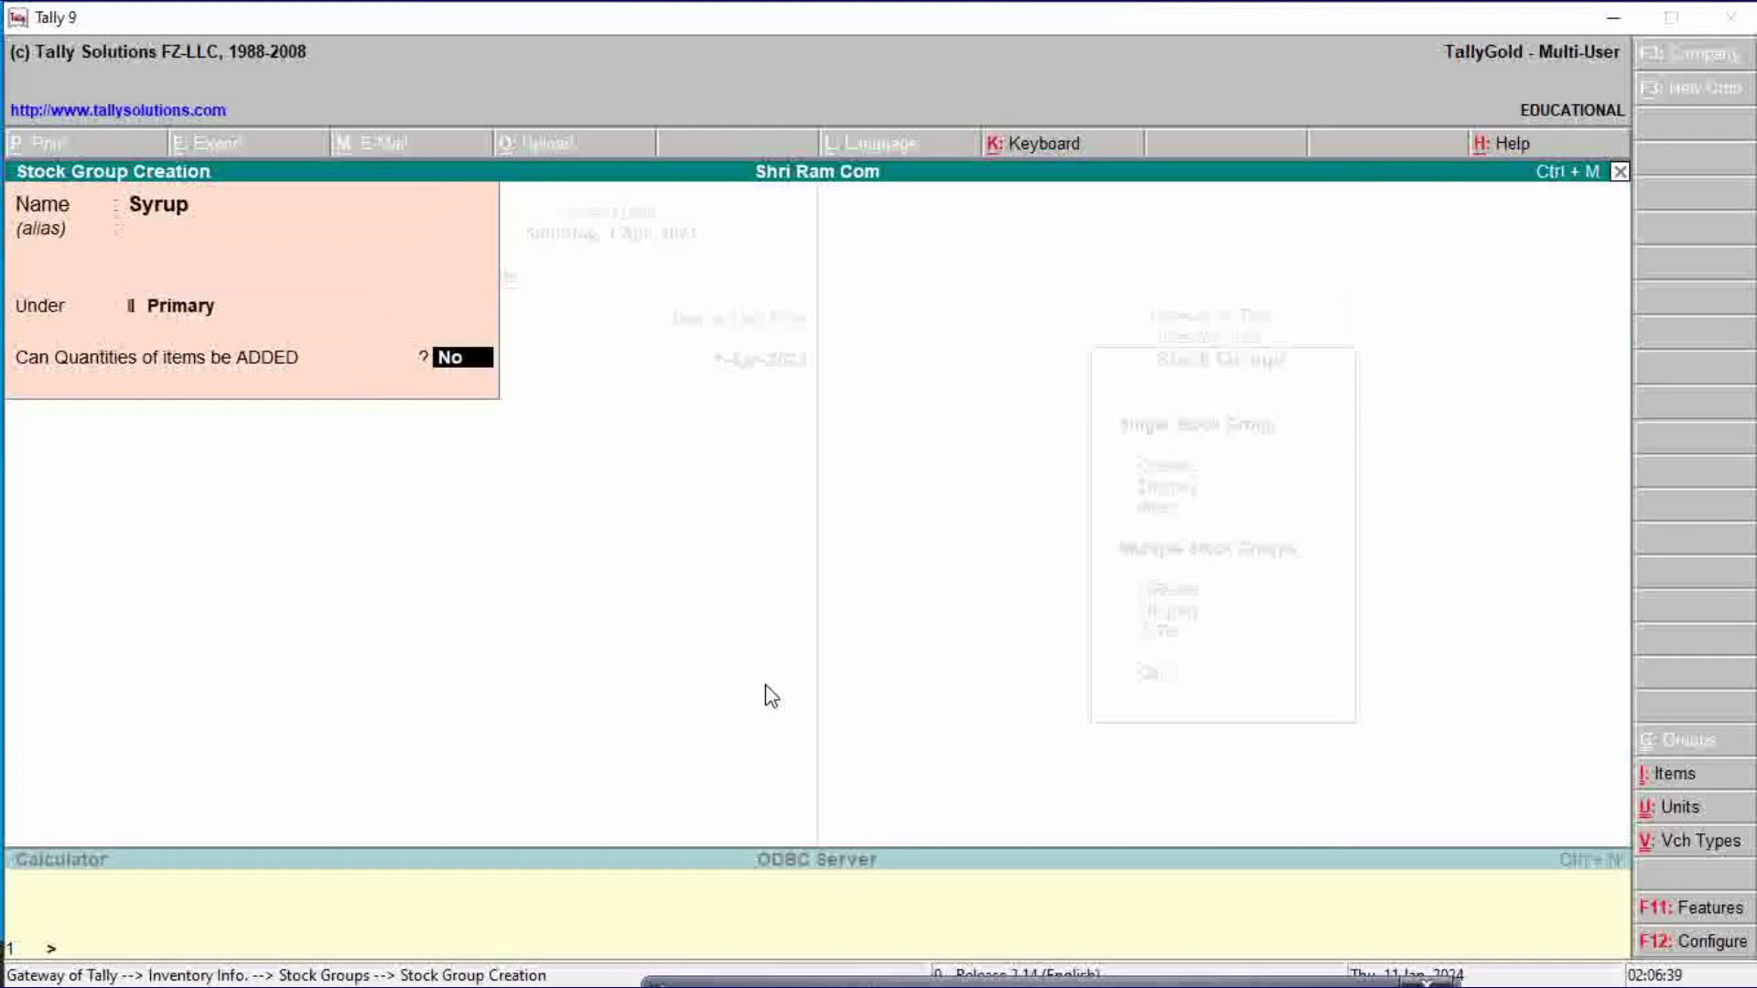
{"action": "key", "text": "Return"}
{"action": "key", "text": "Return"}
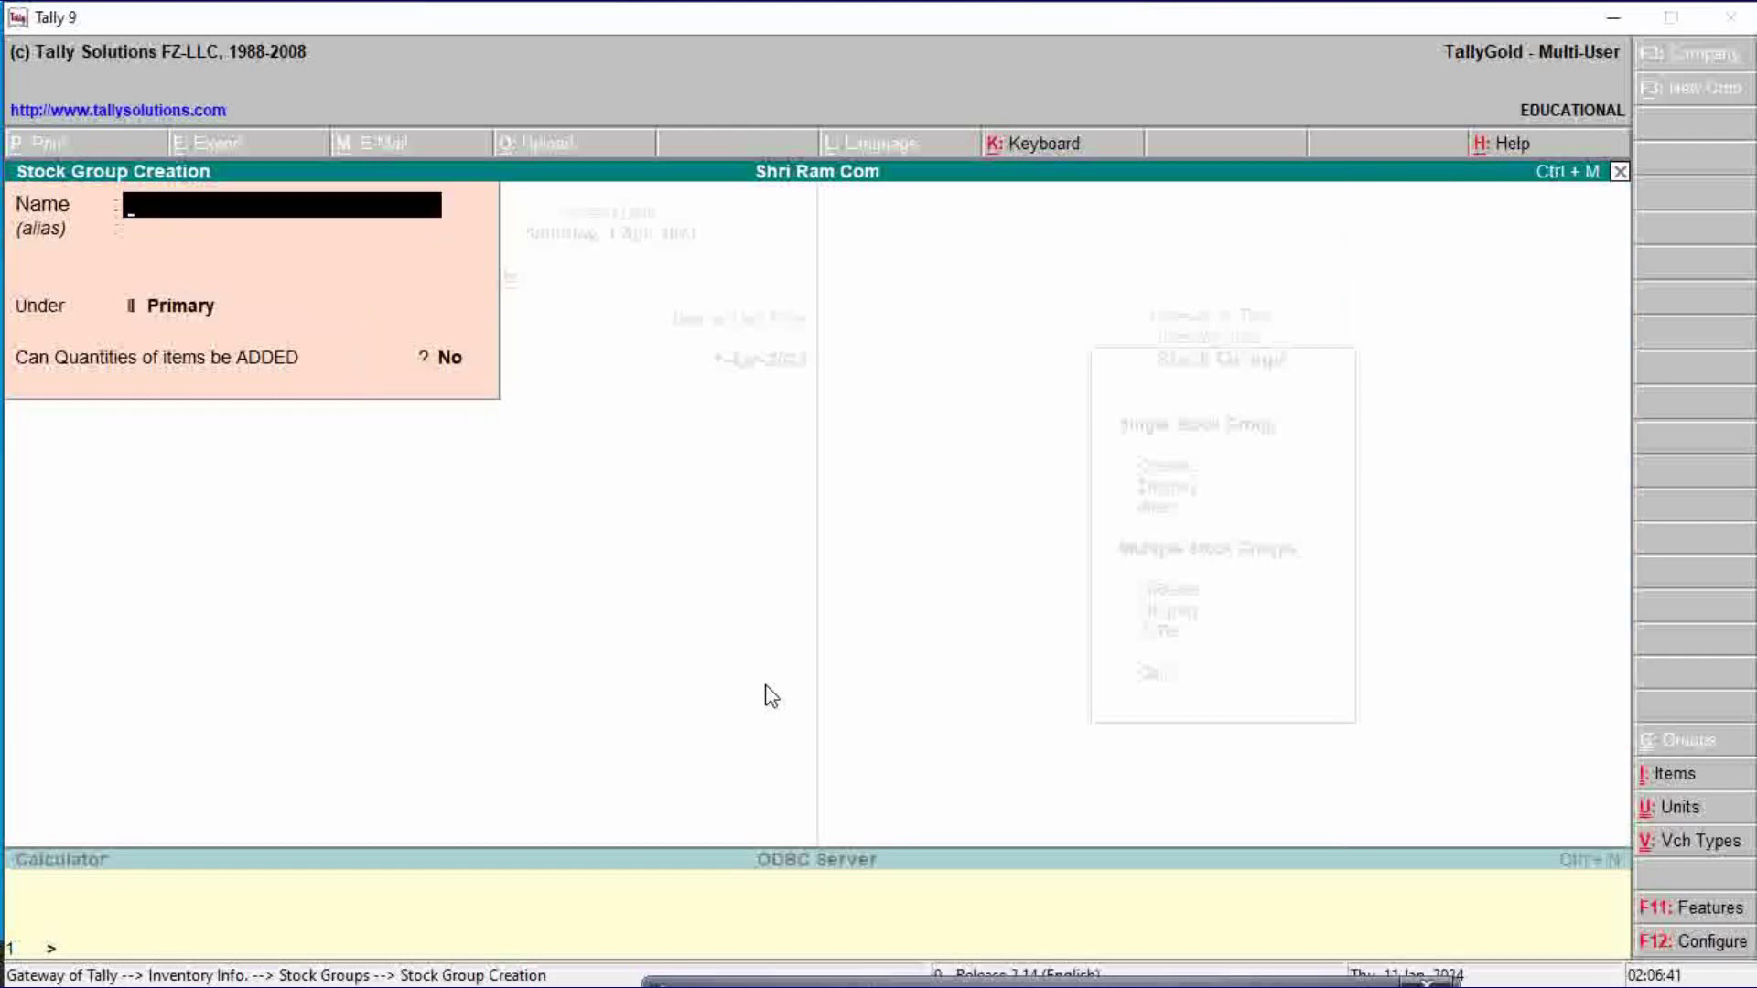
Step: Leave stock group creation and create a simple unit of measure with symbol pcs and formal name Pices, with 0 decimal places
{"action": "key", "text": "Escape"}
{"action": "key", "text": "Return"}
{"action": "key", "text": "Escape"}
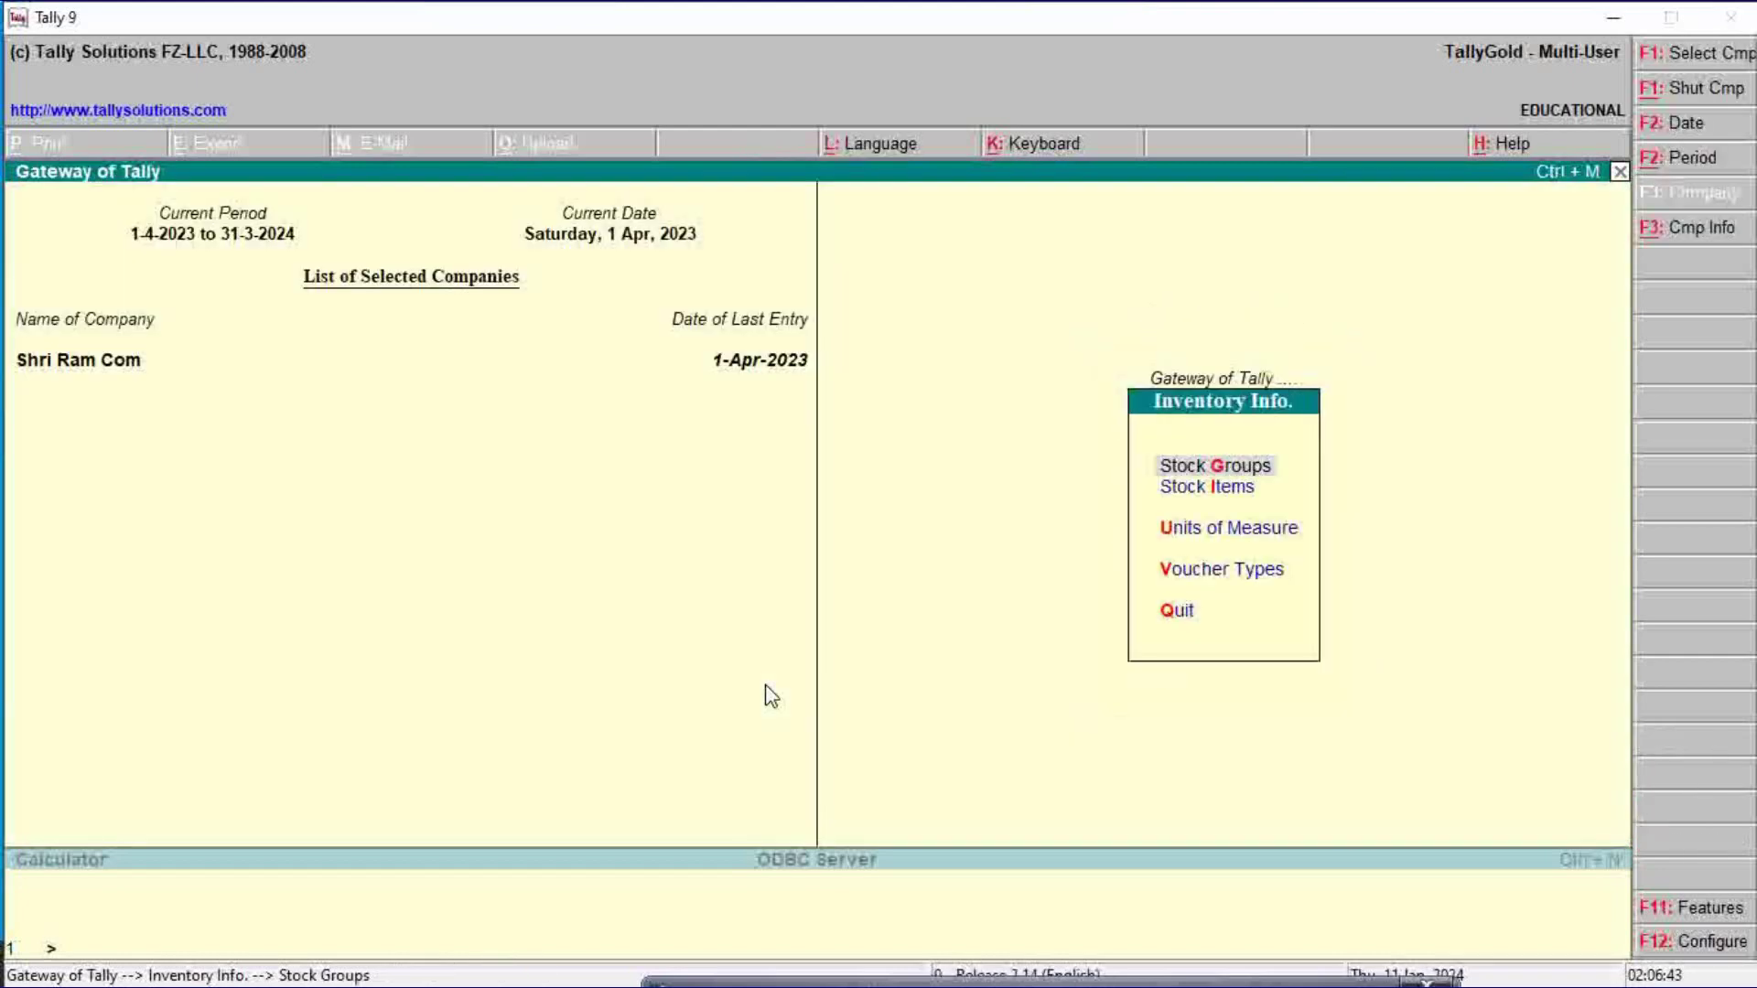
{"action": "key", "text": "Down"}
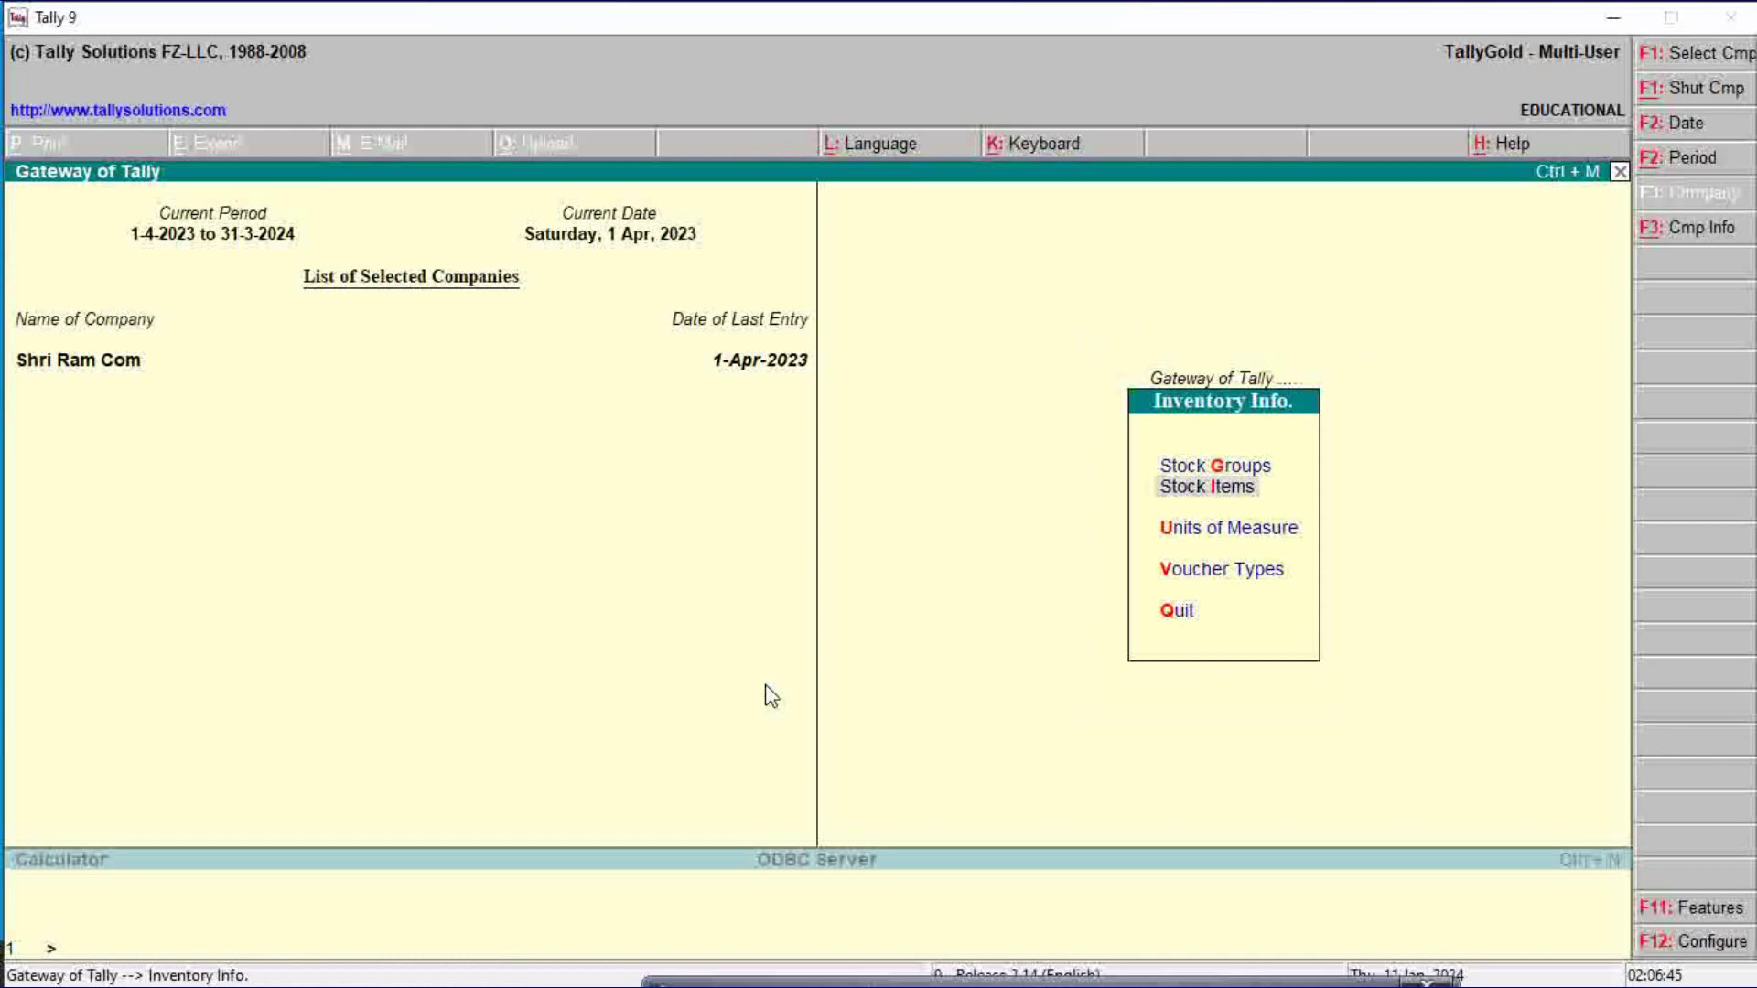
{"action": "key", "text": "Down"}
{"action": "key", "text": "Return"}
{"action": "key", "text": "Return"}
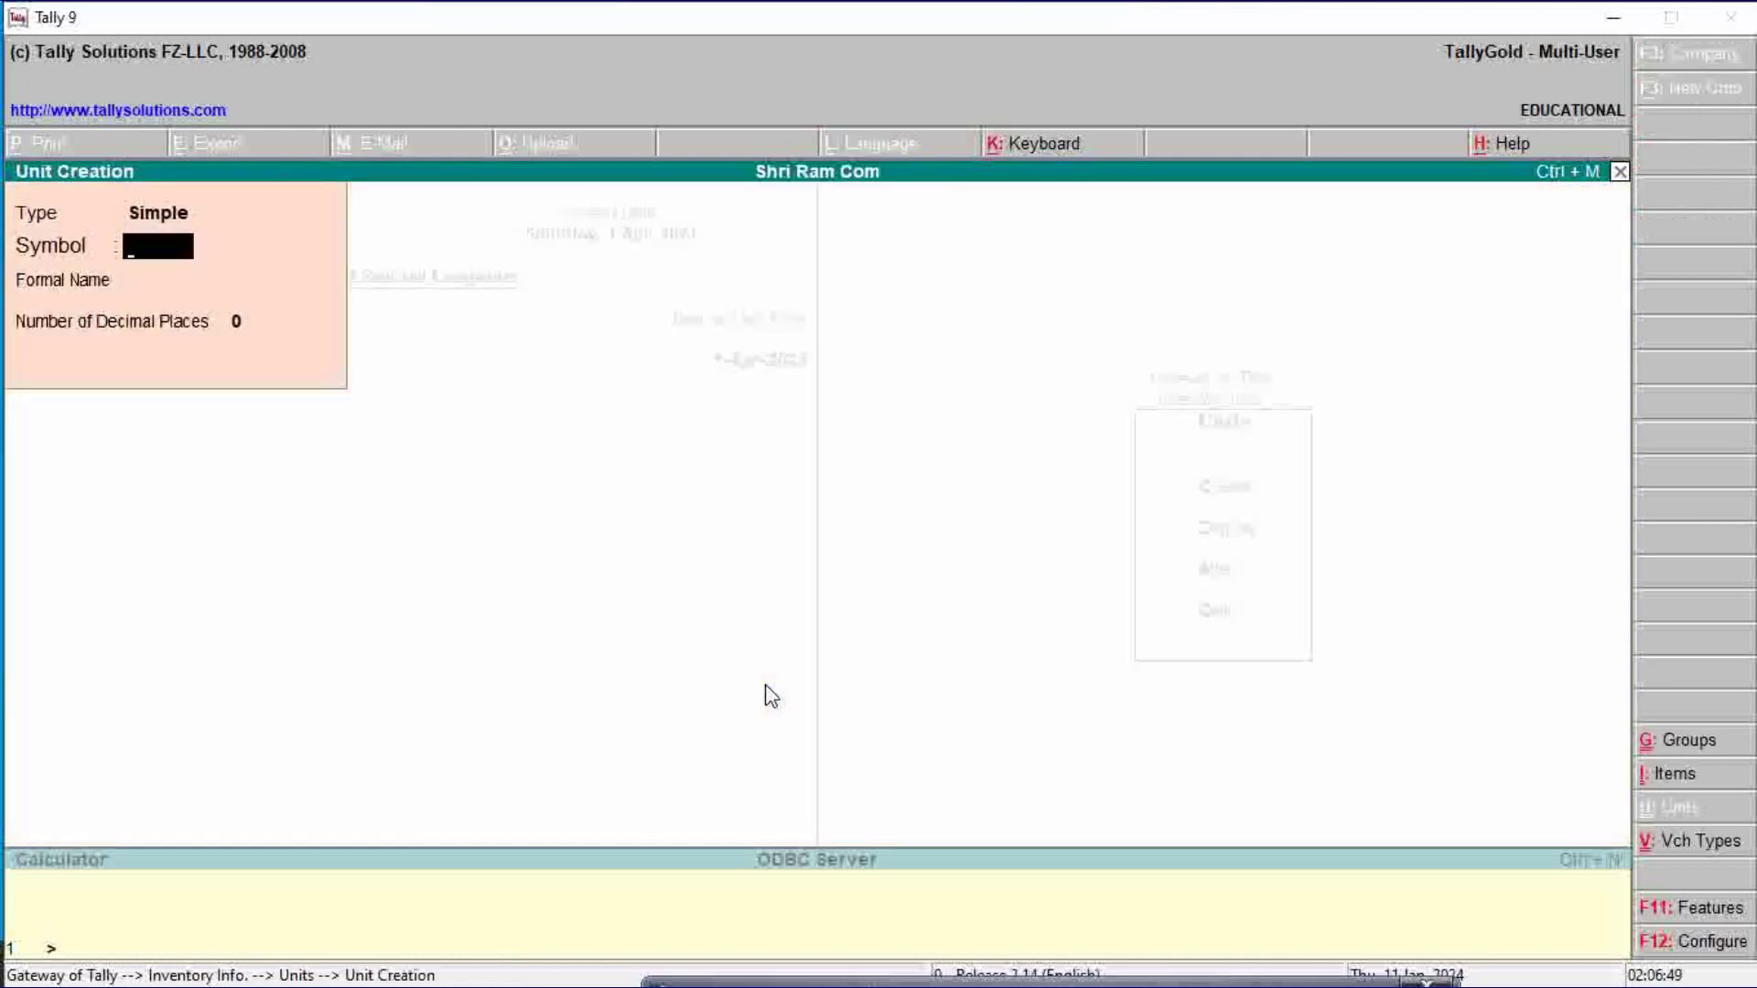
{"action": "type", "text": "pcs"}
{"action": "key", "text": "Return"}
{"action": "type", "text": "Pices"}
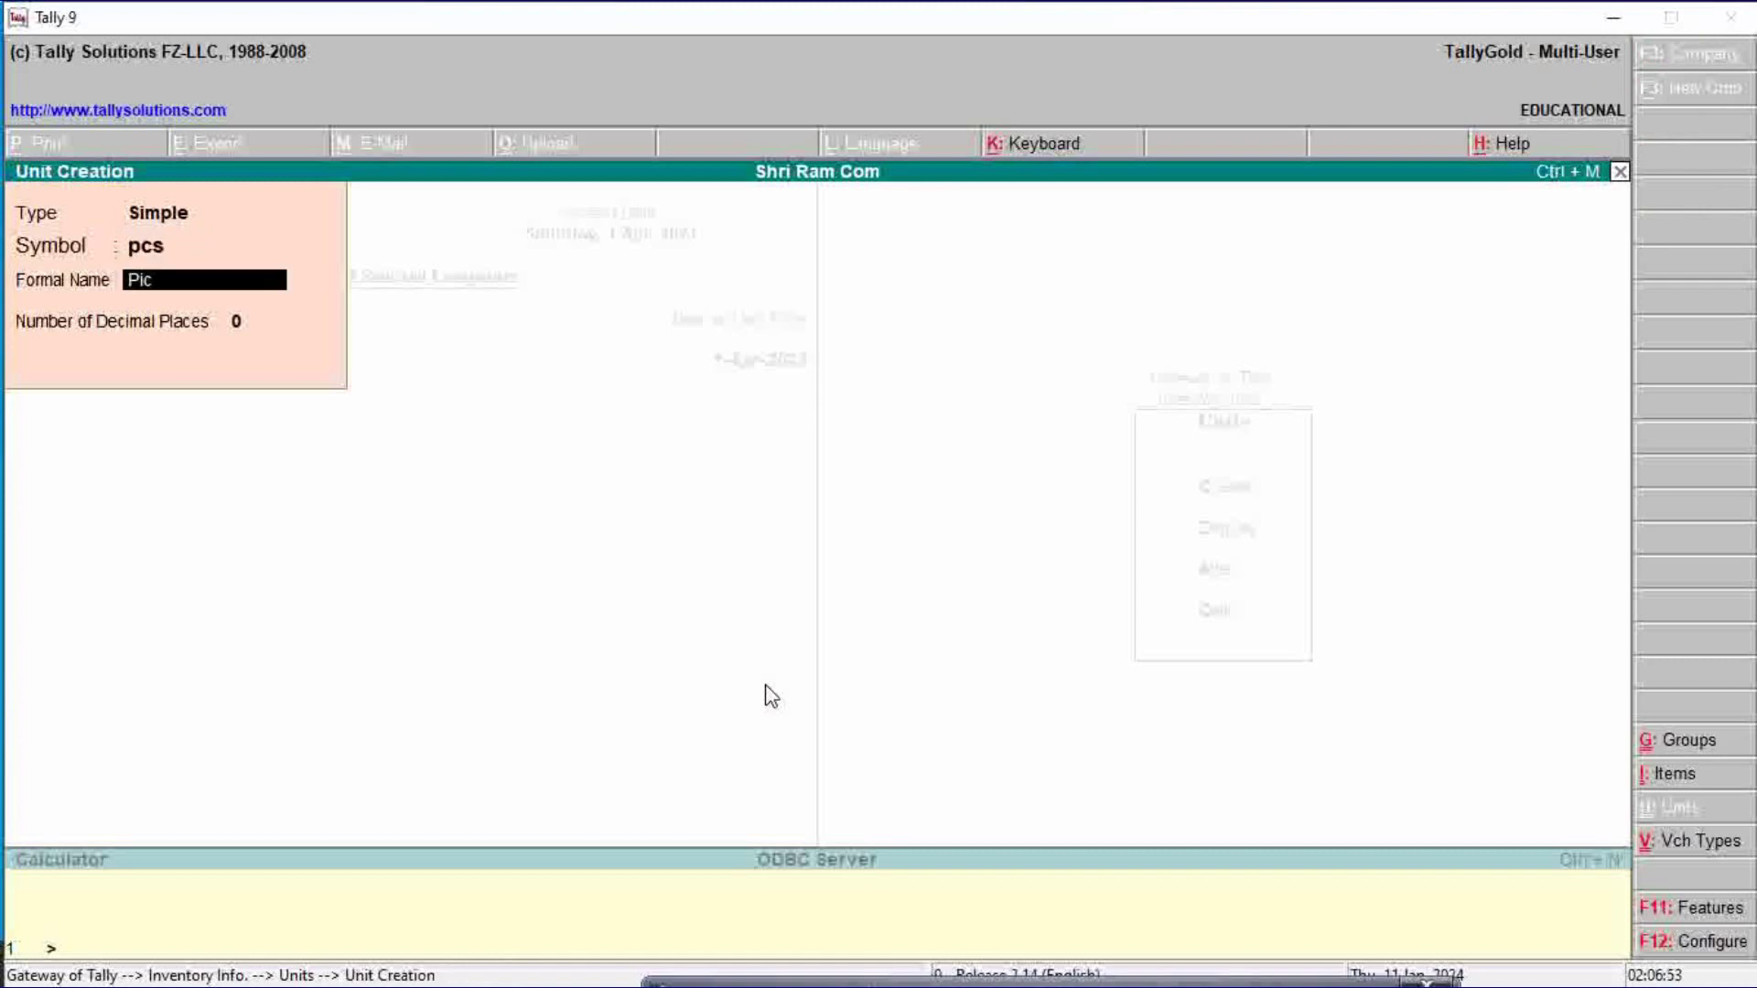
{"action": "key", "text": "Return"}
{"action": "key", "text": "Return"}
{"action": "key", "text": "Return"}
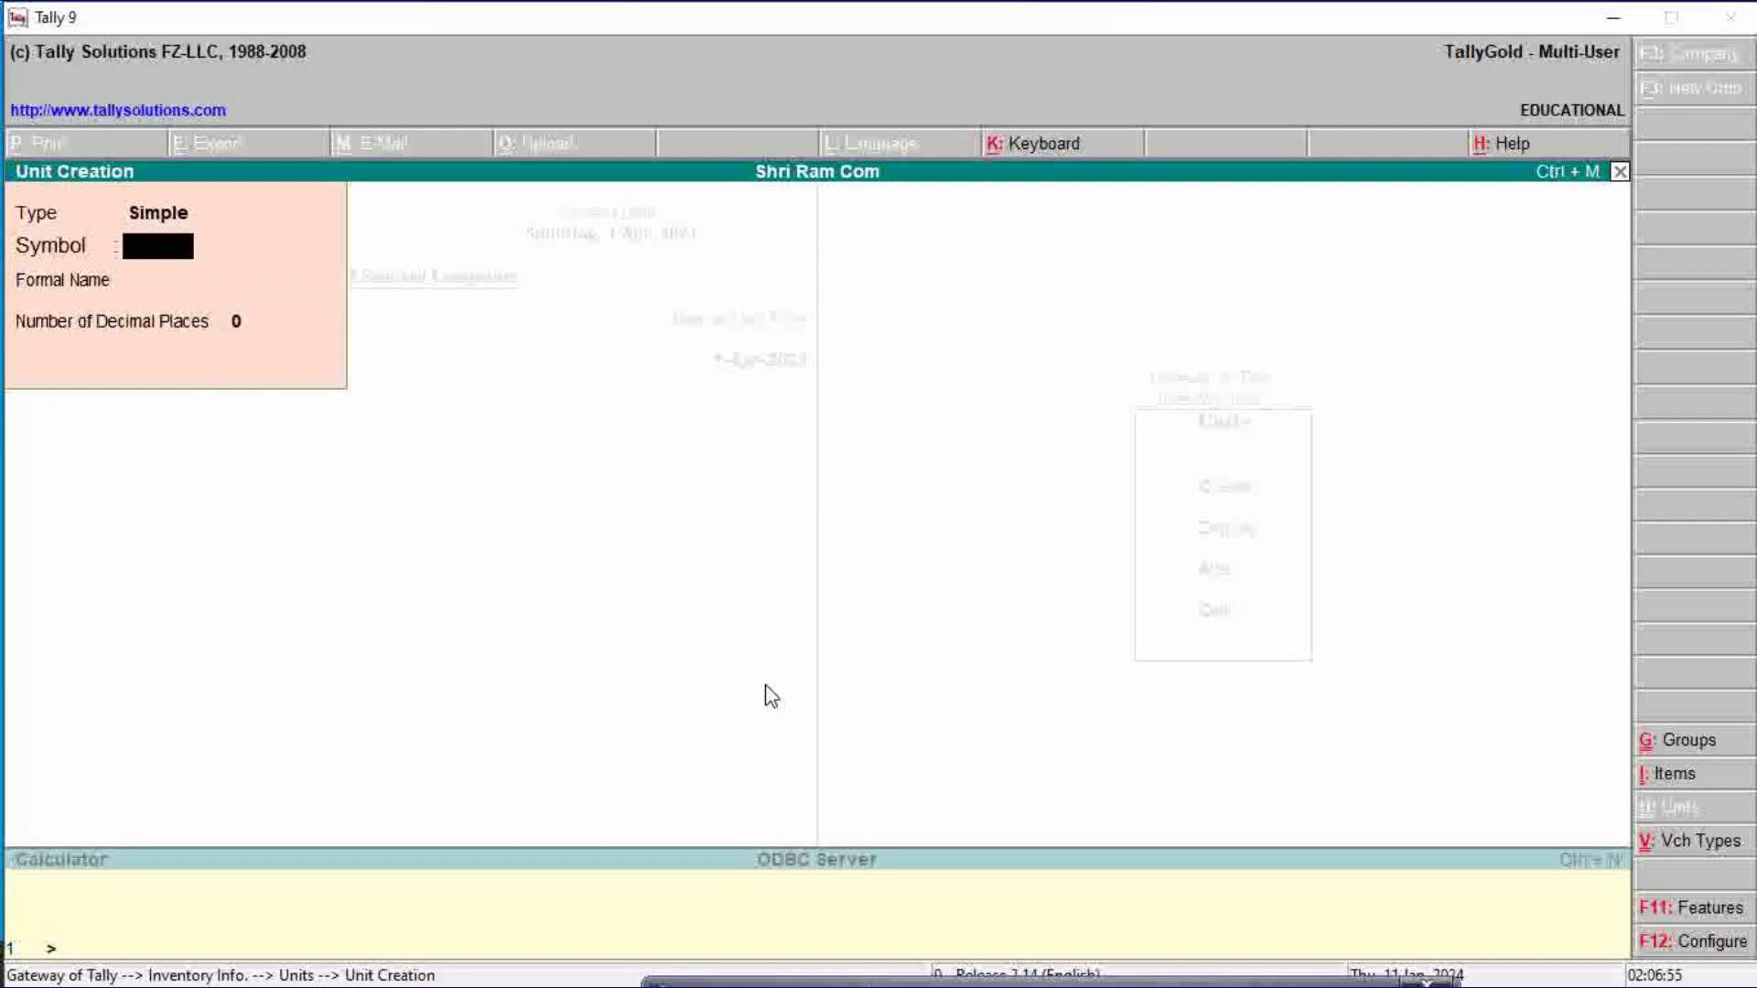
Step: Create a simple unit with symbol pkt and formal name Packet, with 0 decimal places
{"action": "type", "text": "pkt"}
{"action": "key", "text": "Return"}
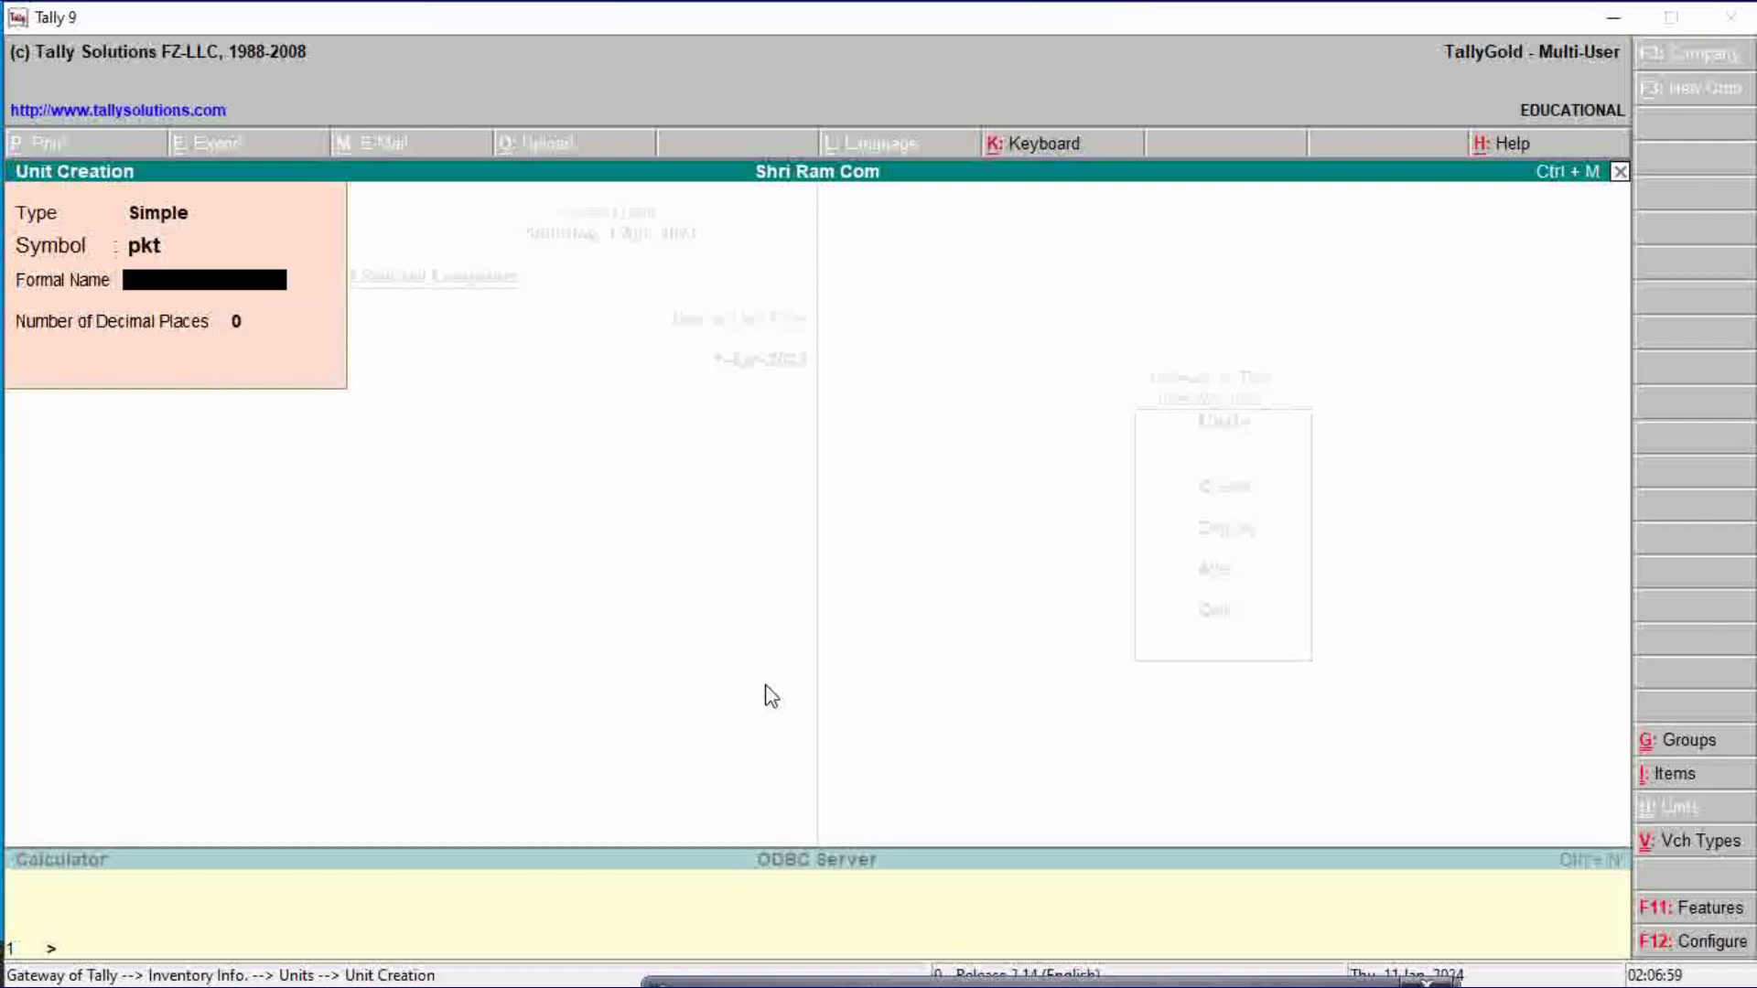
{"action": "type", "text": "Packet"}
{"action": "key", "text": "Return"}
{"action": "key", "text": "Return"}
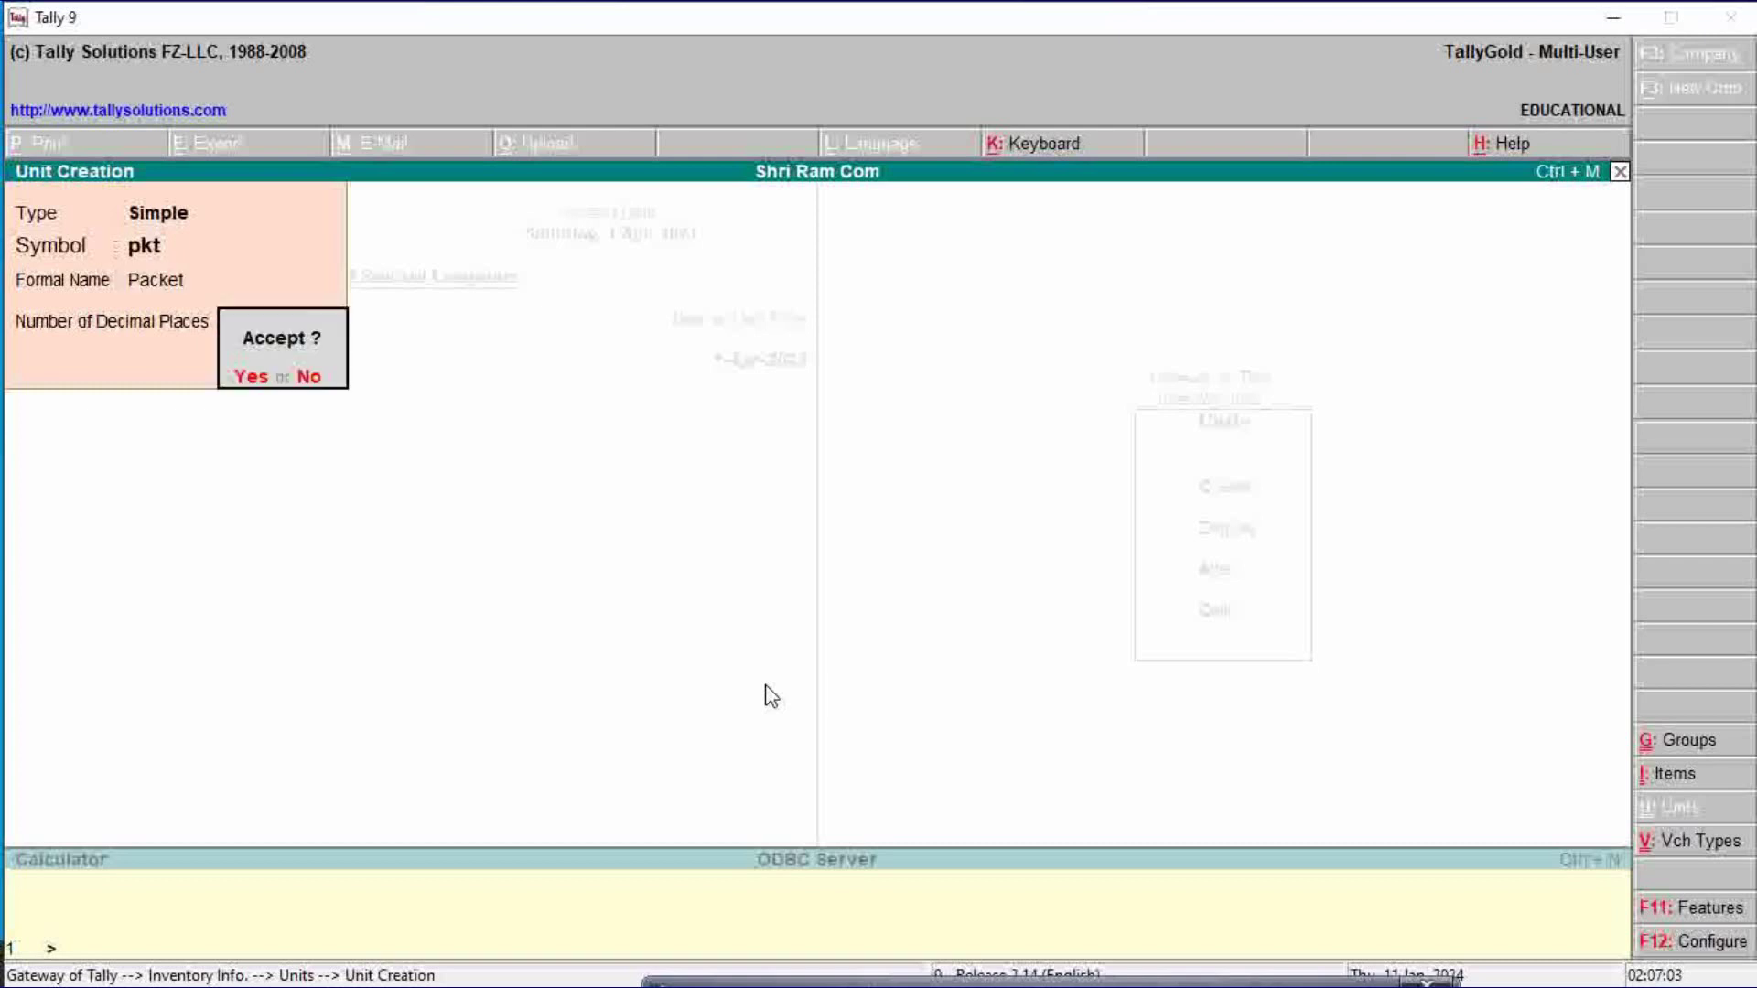
{"action": "key", "text": "Return"}
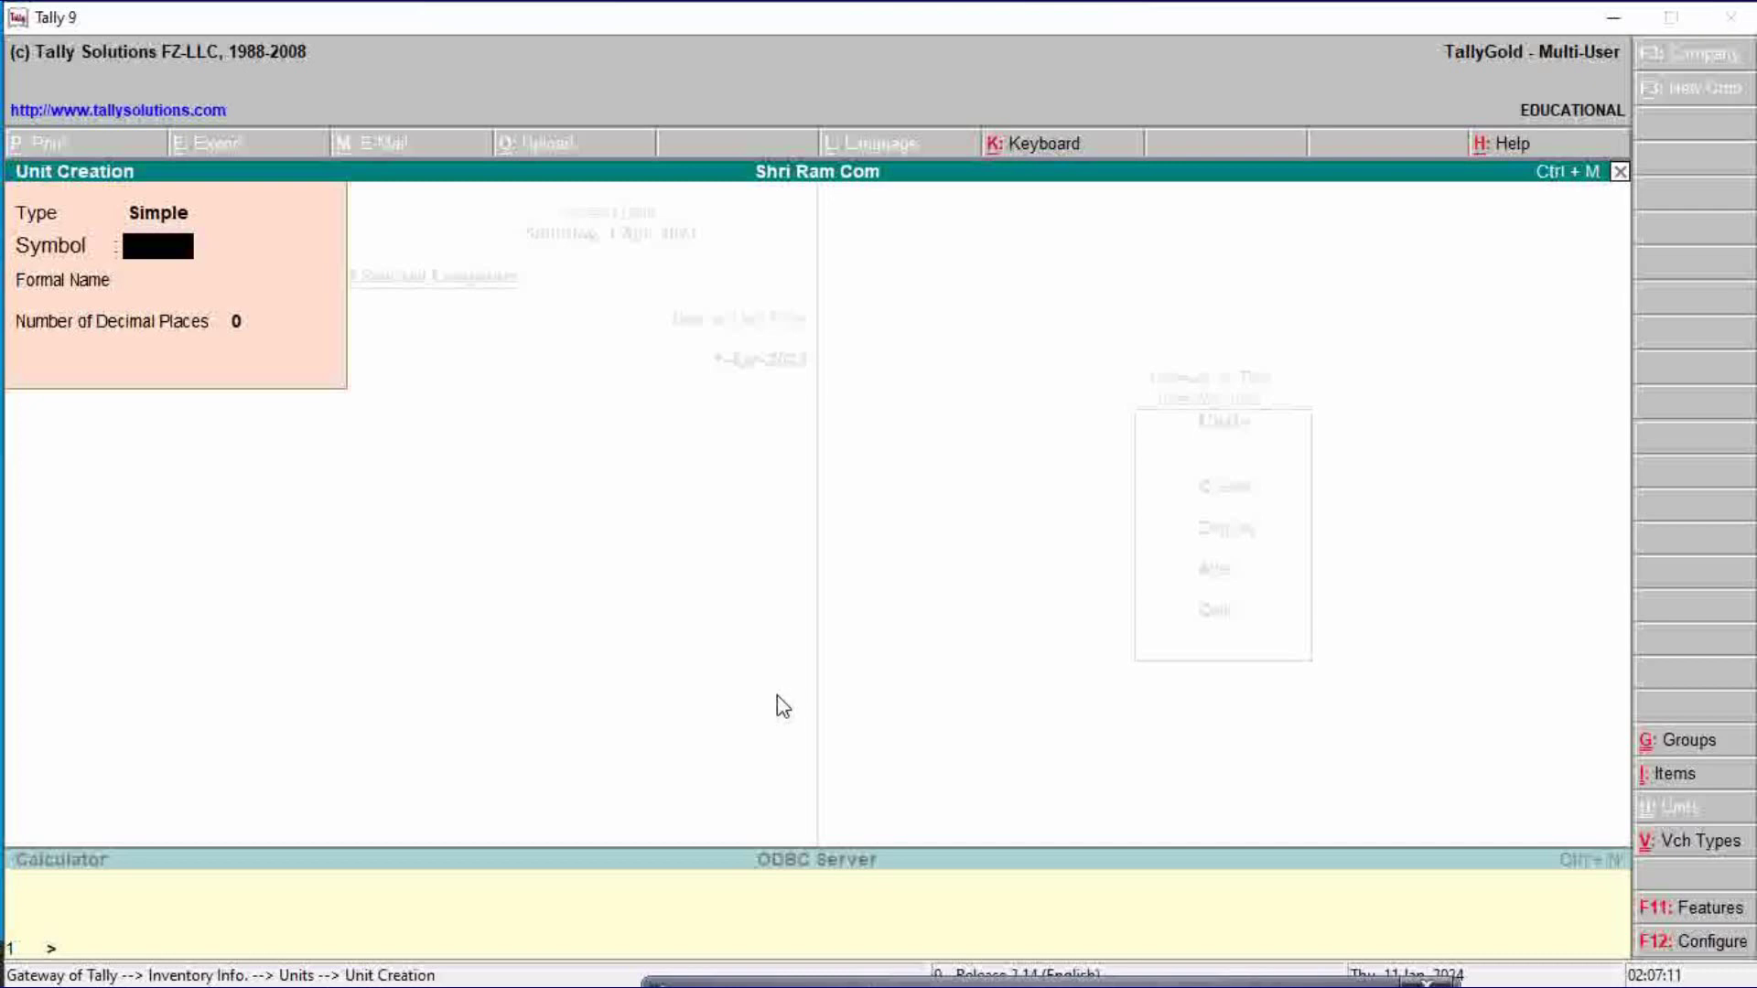
Step: Create a simple unit with symbol bx and formal name Box, with 0 decimal places, and leave unit creation
{"action": "type", "text": "bx"}
{"action": "key", "text": "Return"}
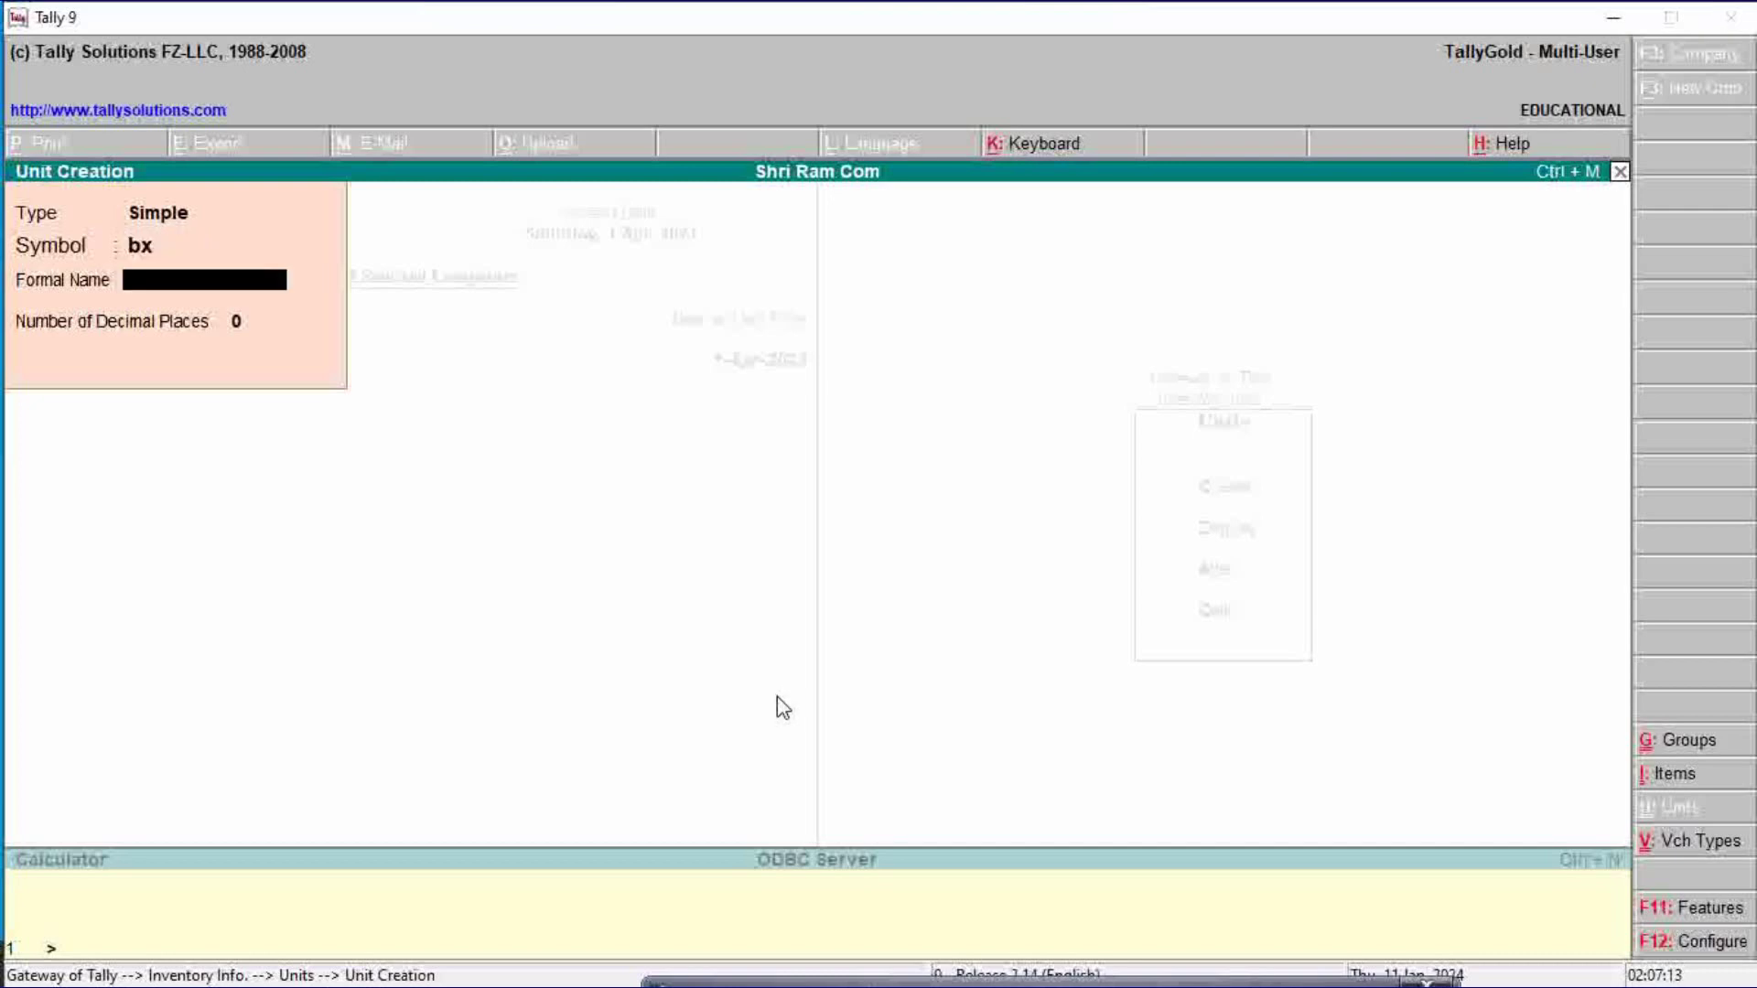
{"action": "type", "text": "Box"}
{"action": "key", "text": "Return"}
{"action": "key", "text": "Return"}
{"action": "key", "text": "Return"}
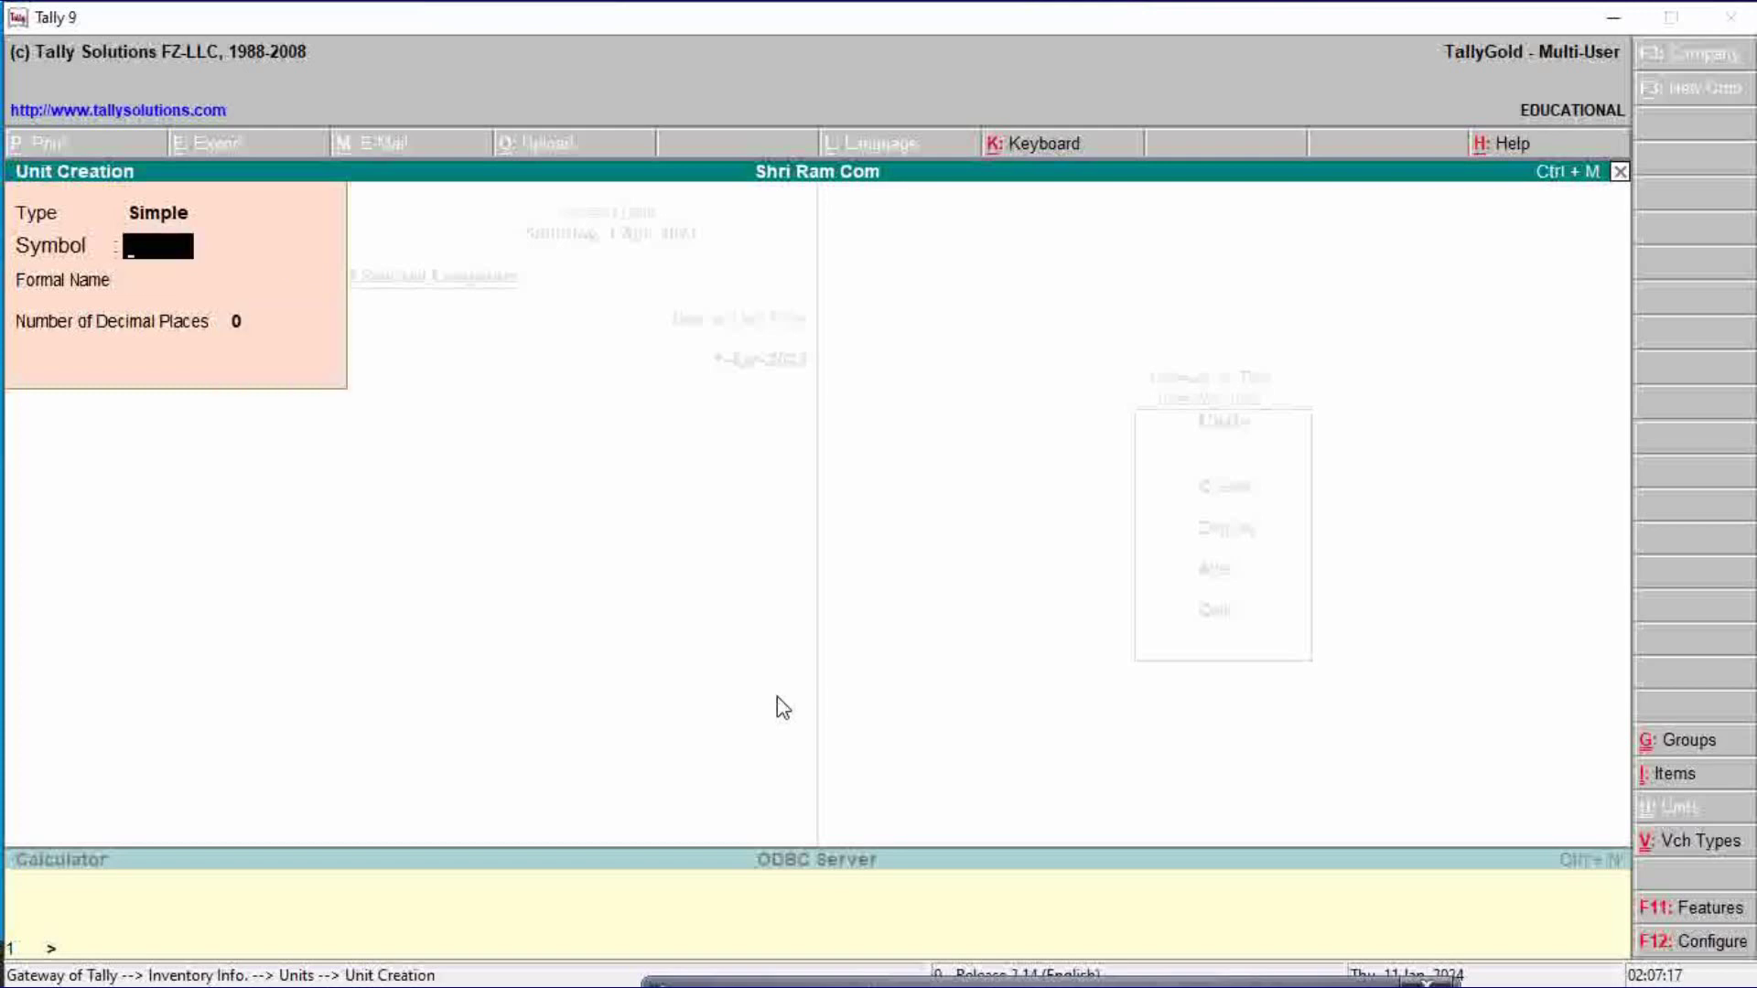
{"action": "key", "text": "Escape"}
{"action": "key", "text": "Escape"}
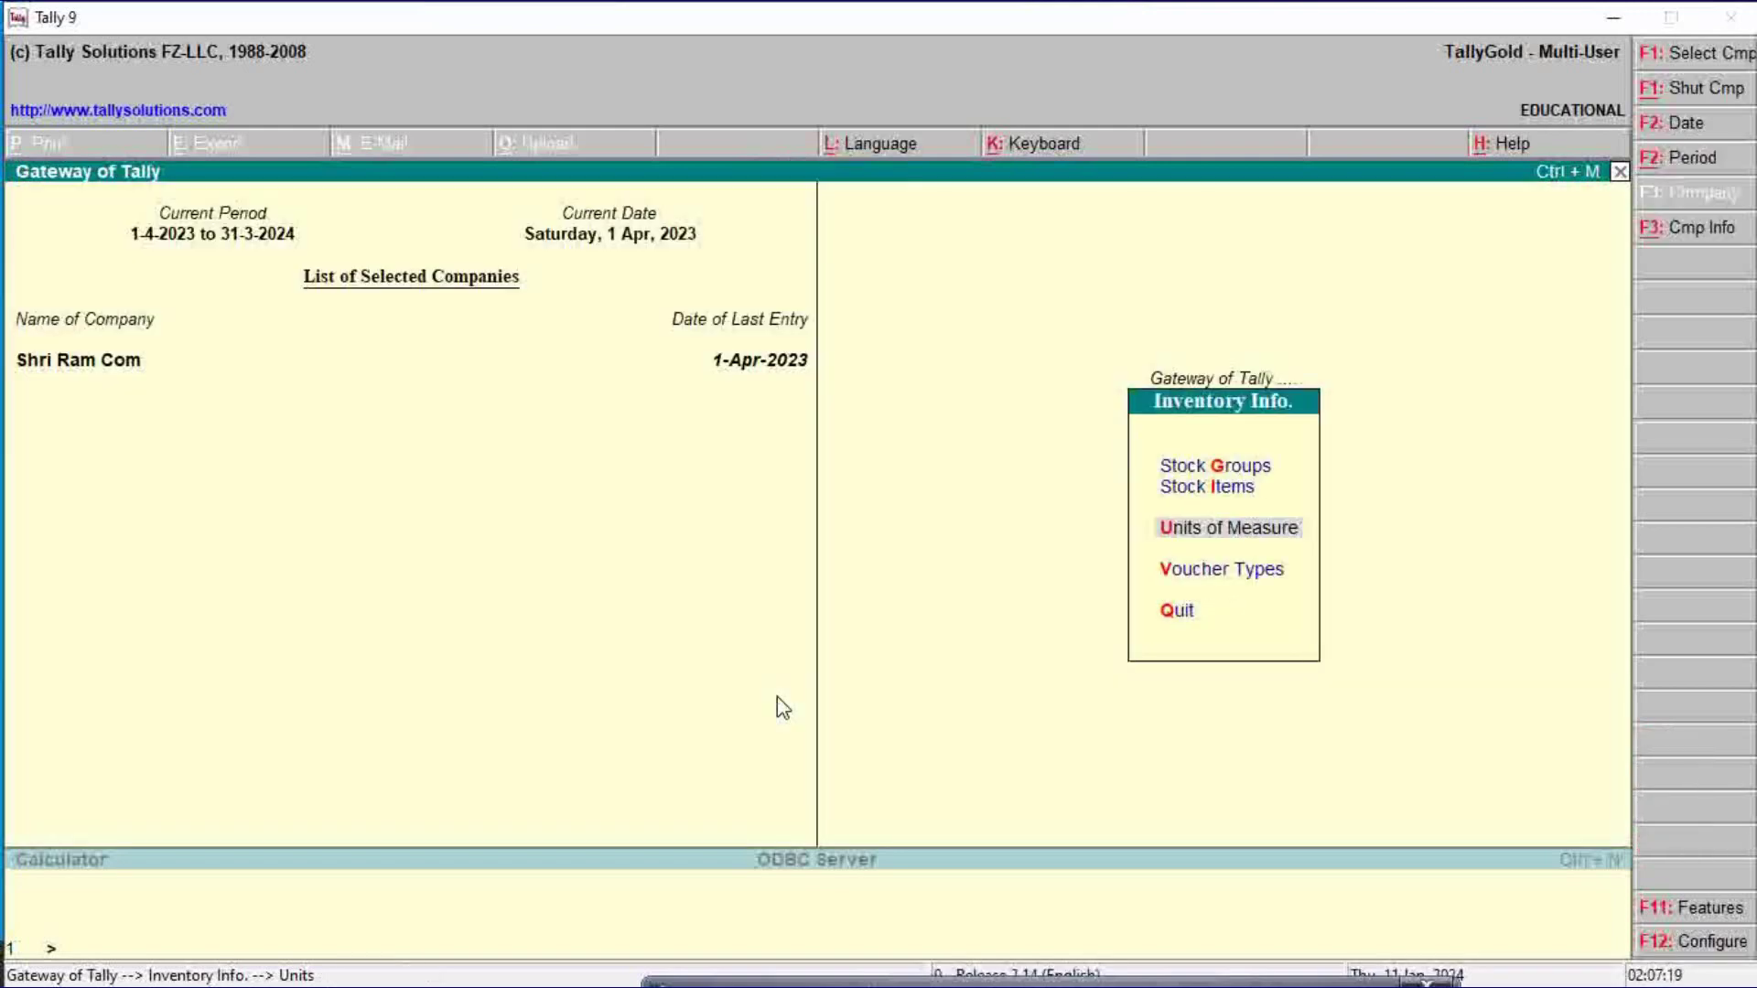
Step: Start a single stock item named Peracitamol Tablet without an alias and place it under the Tablet group
{"action": "key", "text": "Up"}
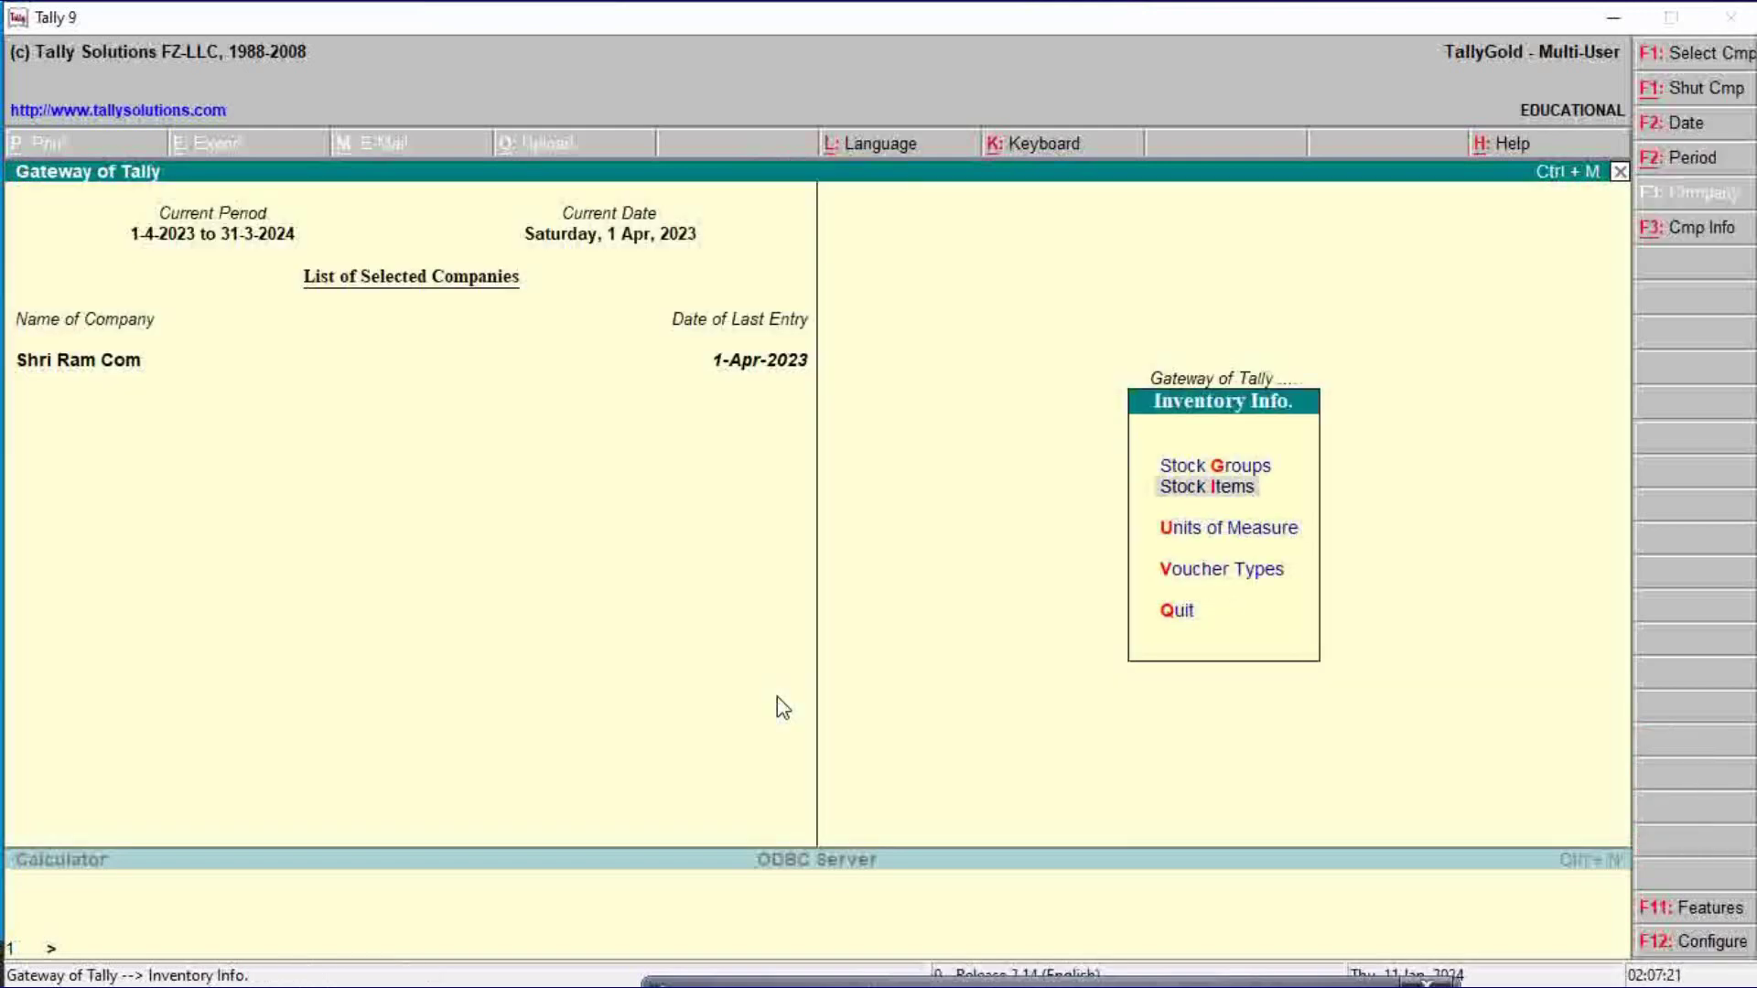
{"action": "key", "text": "Return"}
{"action": "key", "text": "Return"}
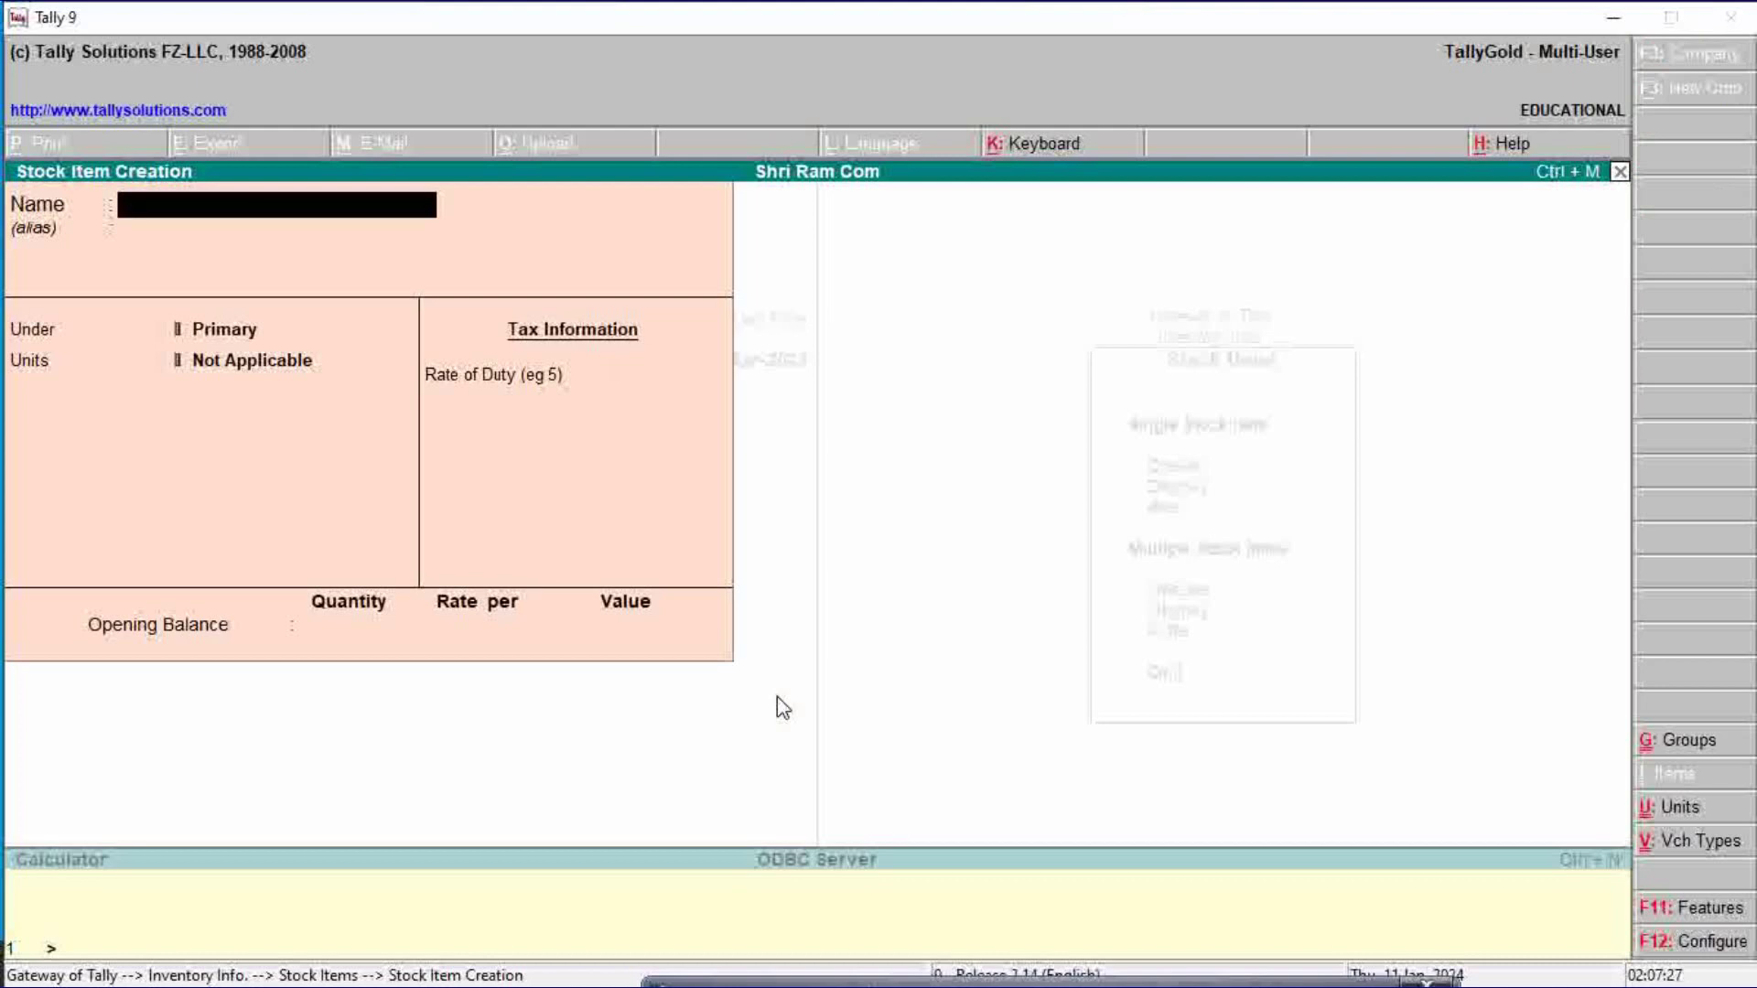
{"action": "type", "text": "Peracitan"}
{"action": "key", "text": "BackSpace"}
{"action": "type", "text": "mol"}
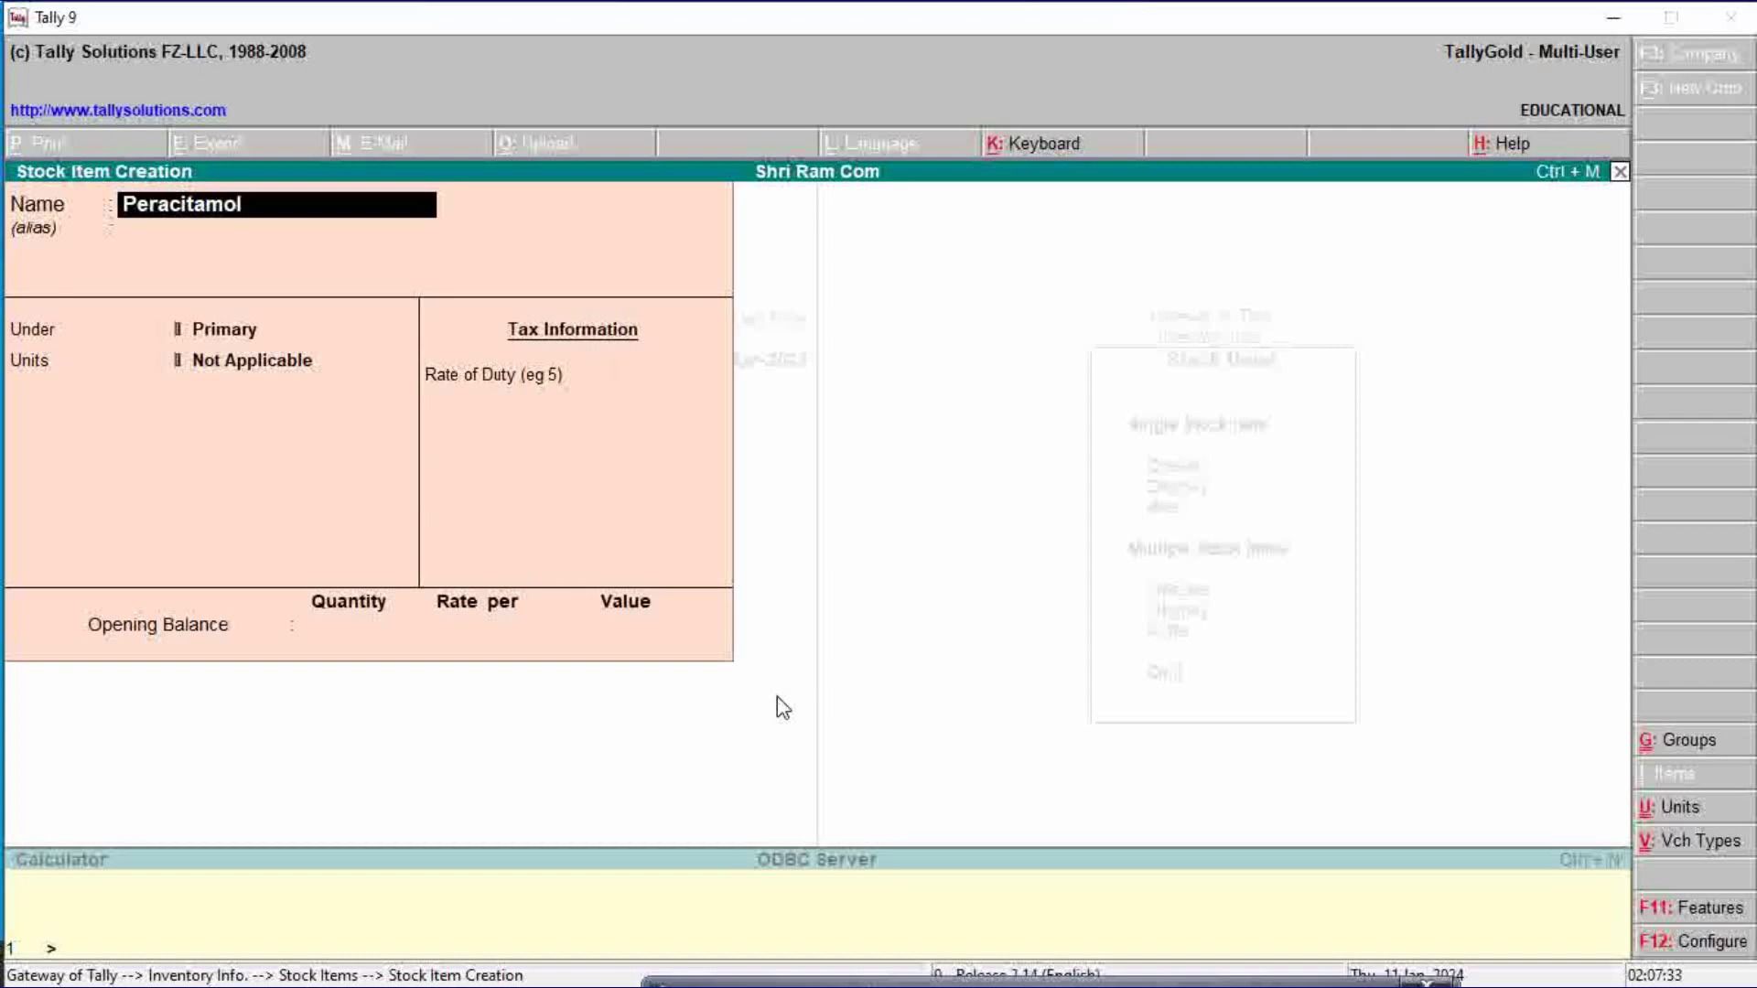
{"action": "type", "text": " Tablet"}
{"action": "key", "text": "Return"}
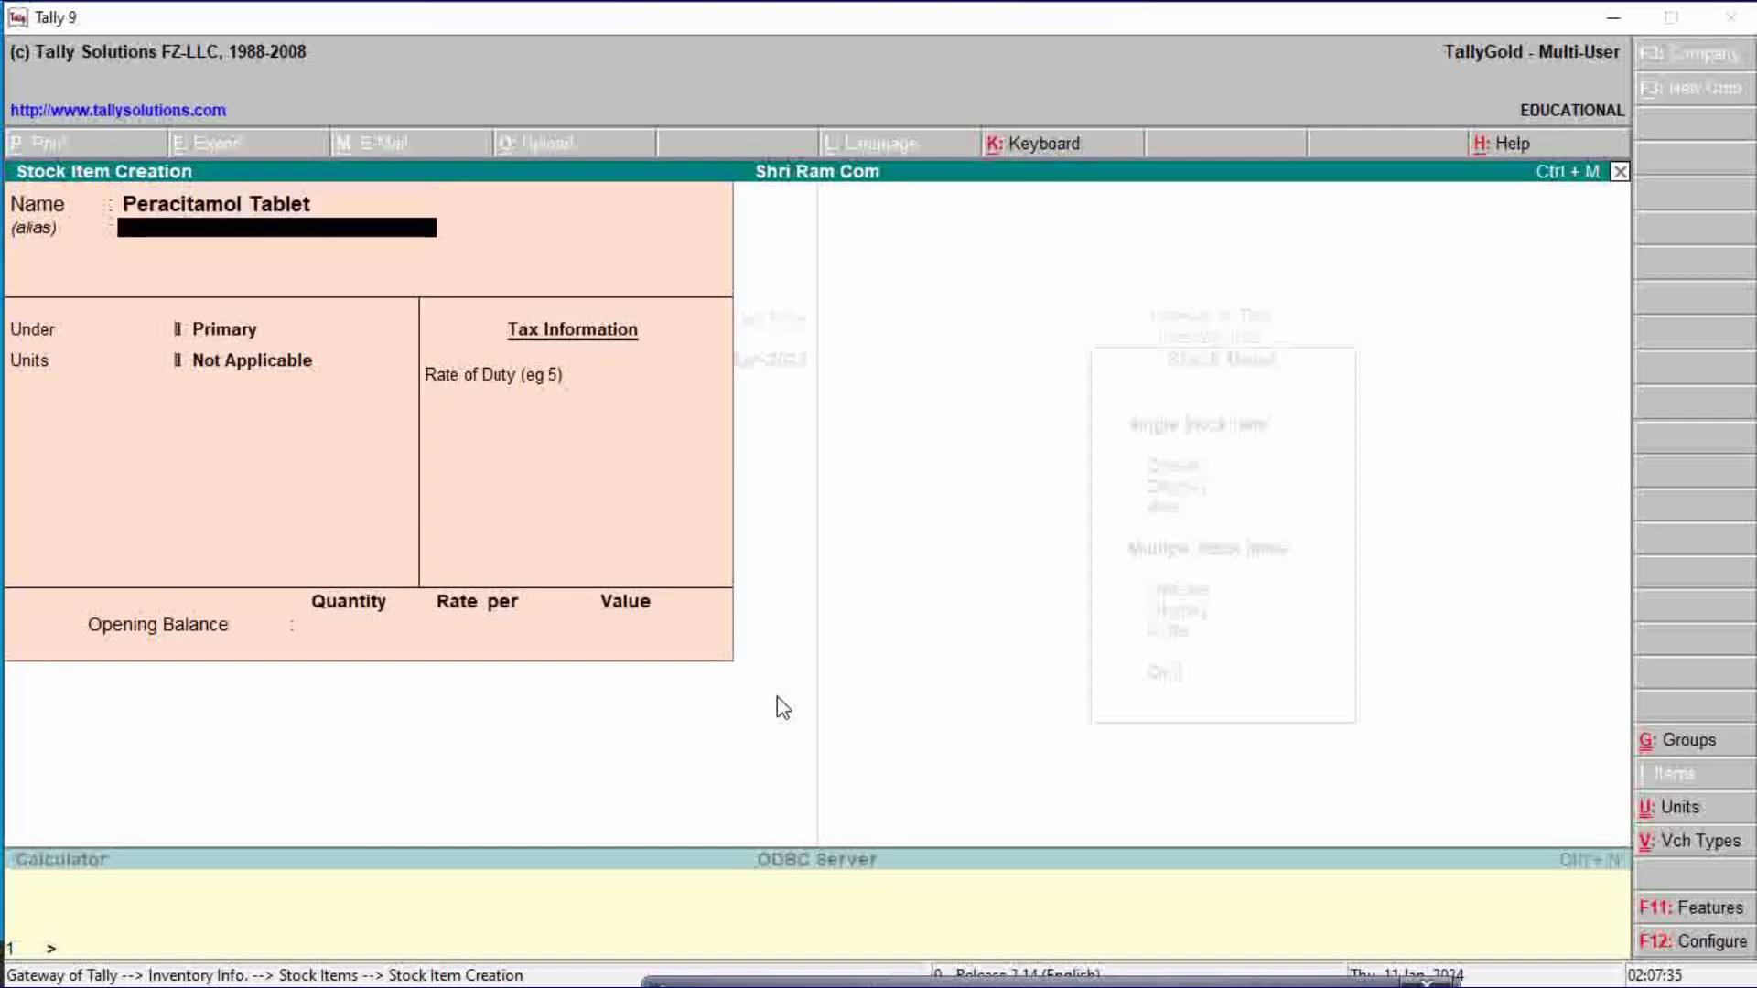
{"action": "key", "text": "Return"}
{"action": "key", "text": "Down"}
{"action": "key", "text": "Down"}
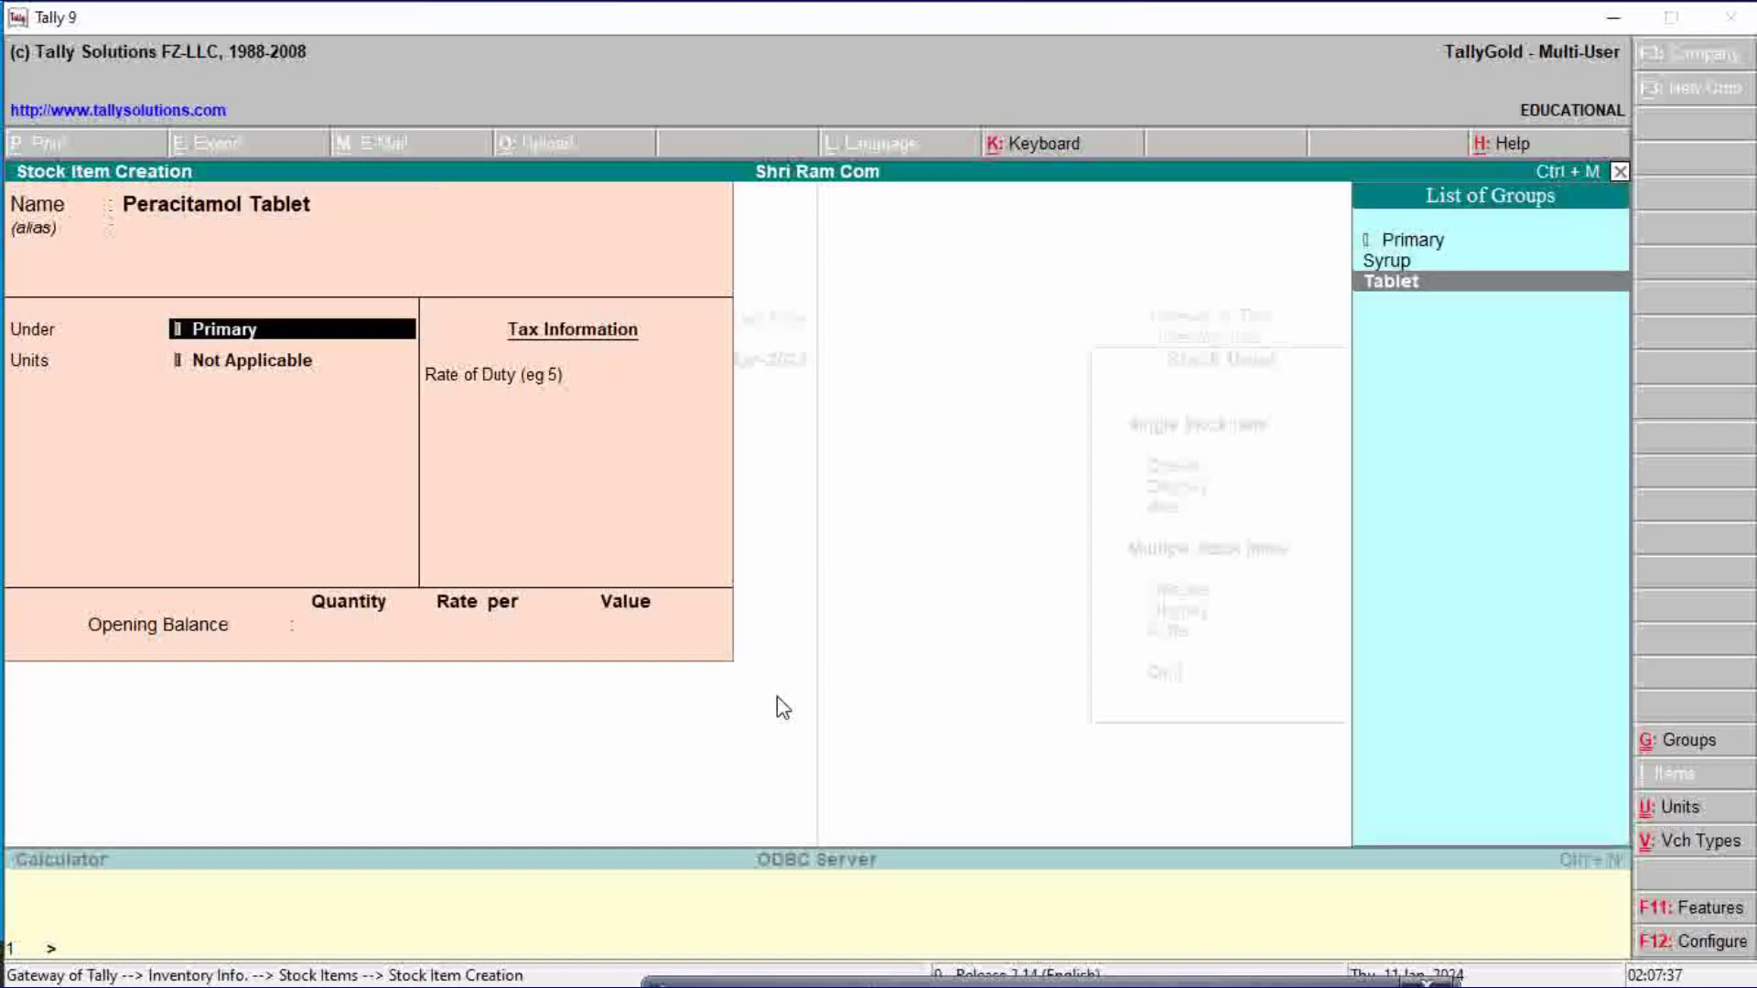
{"action": "key", "text": "Return"}
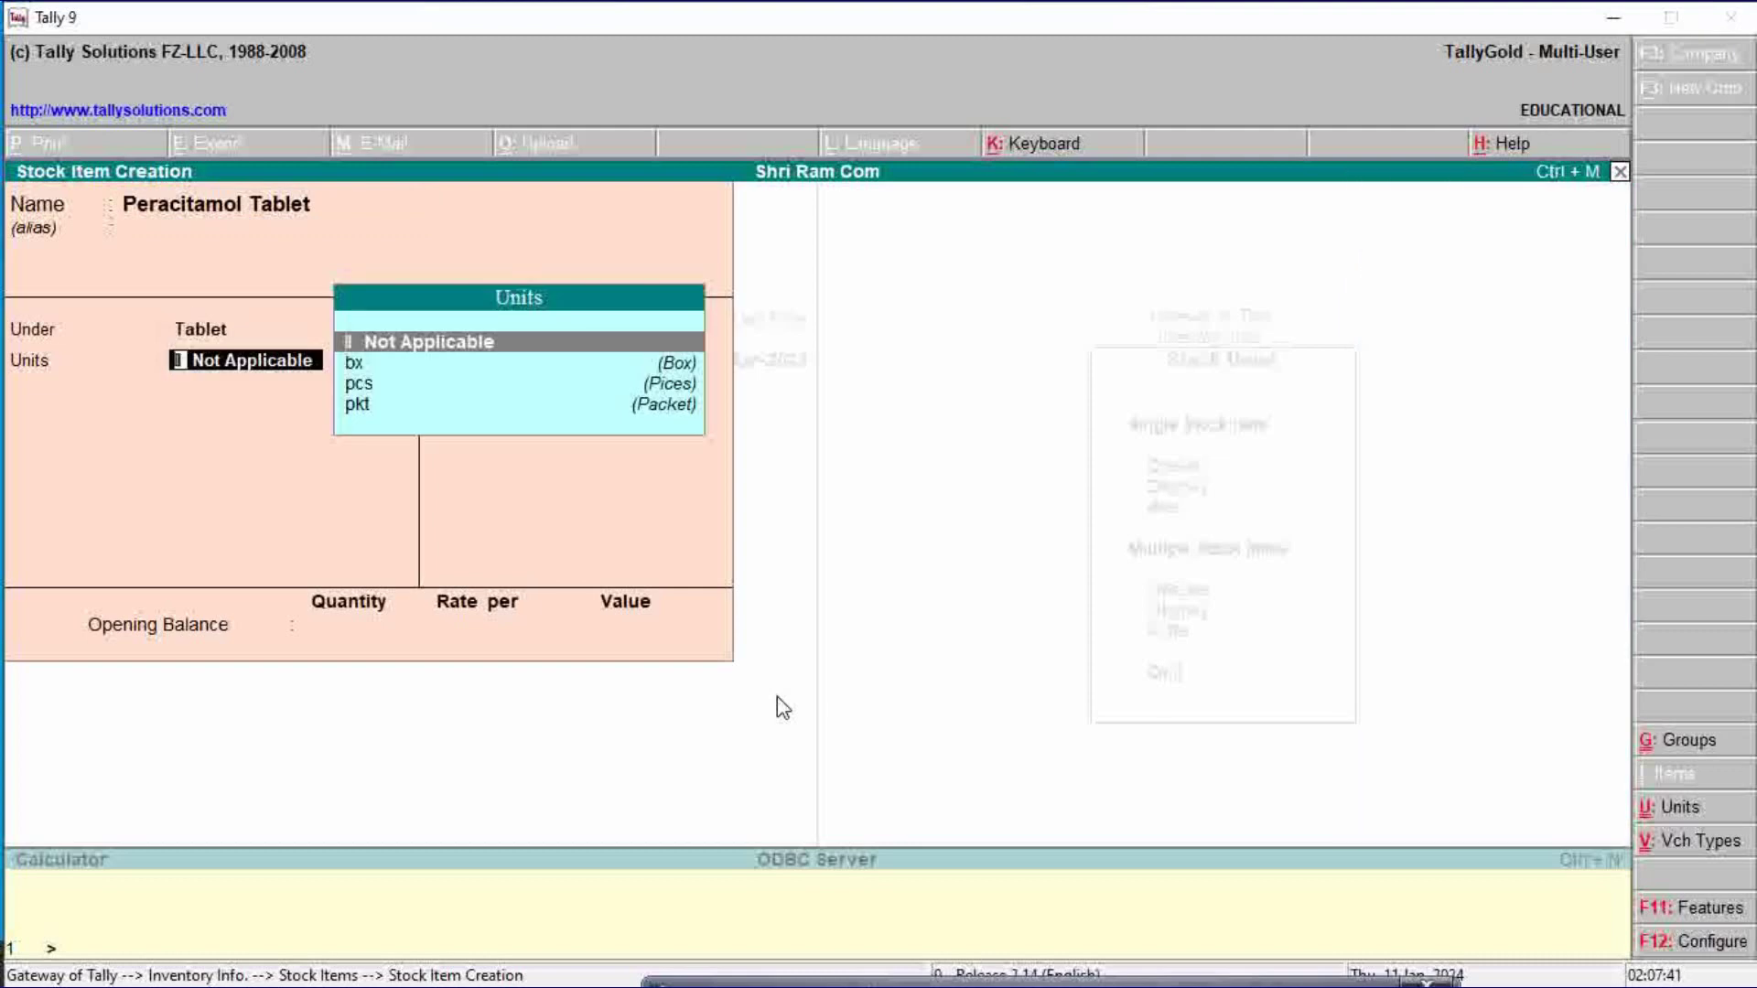
Step: Set the main unit of the Peracitamol Tablet item to bx (Box)
{"action": "key", "text": "Down"}
{"action": "key", "text": "Down"}
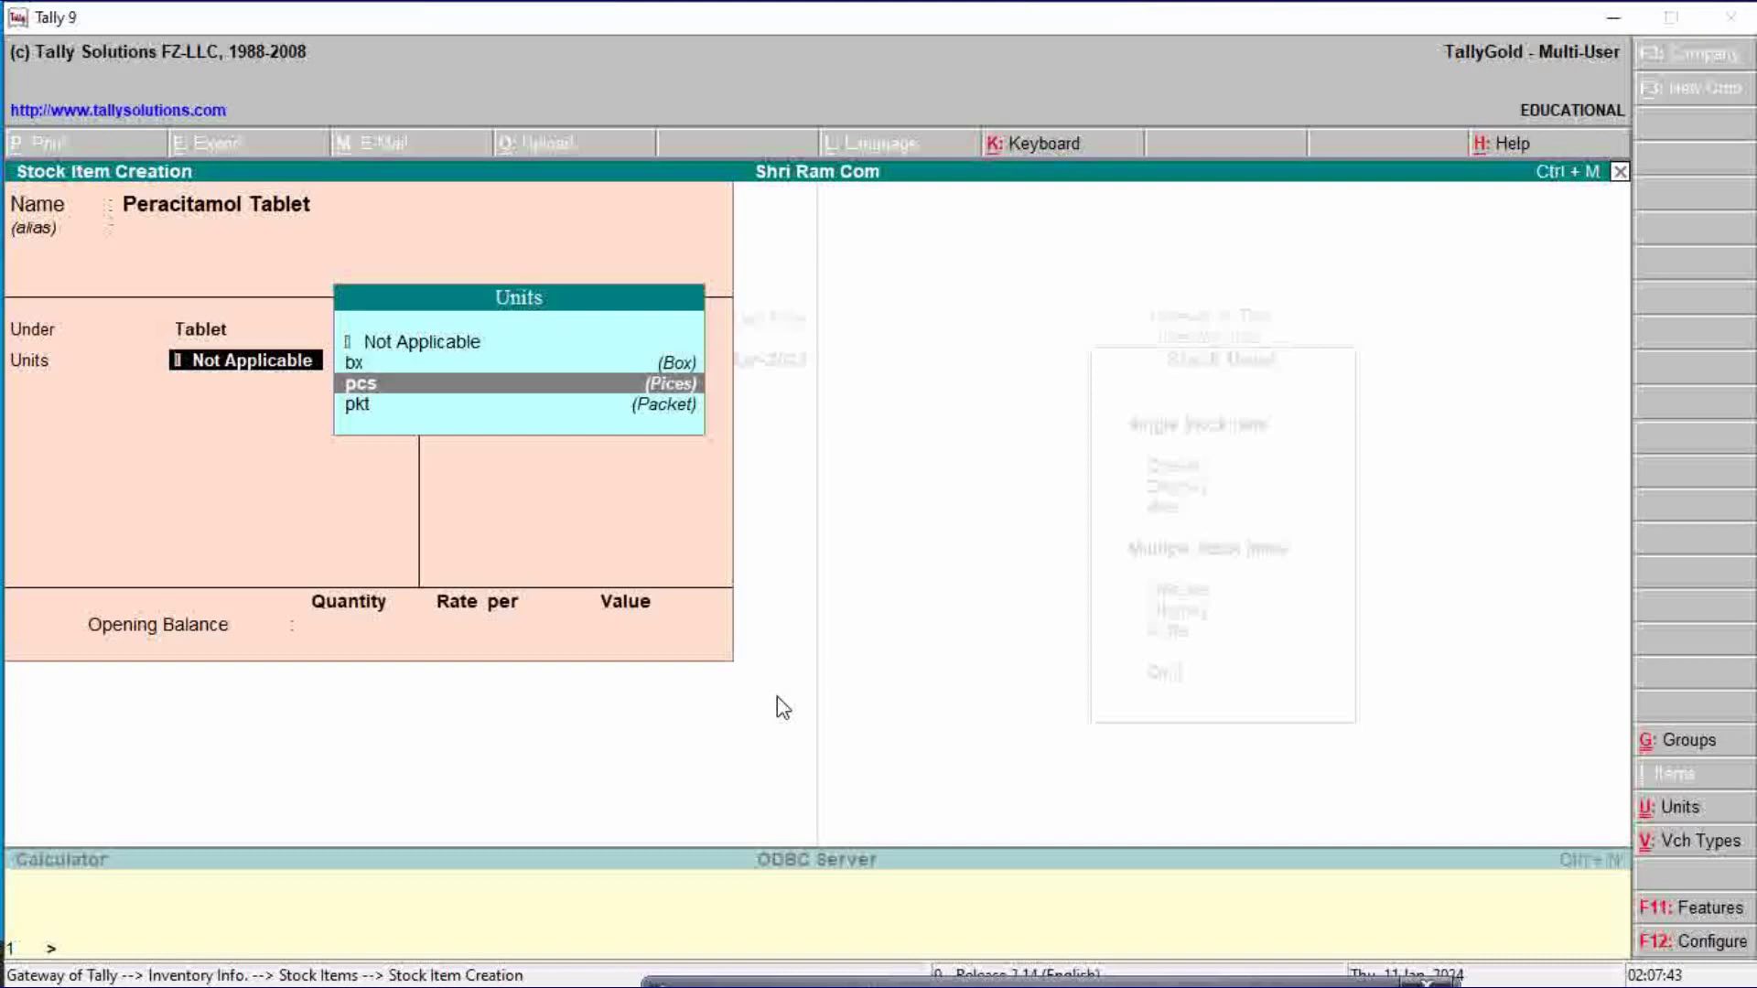
{"action": "key", "text": "Up"}
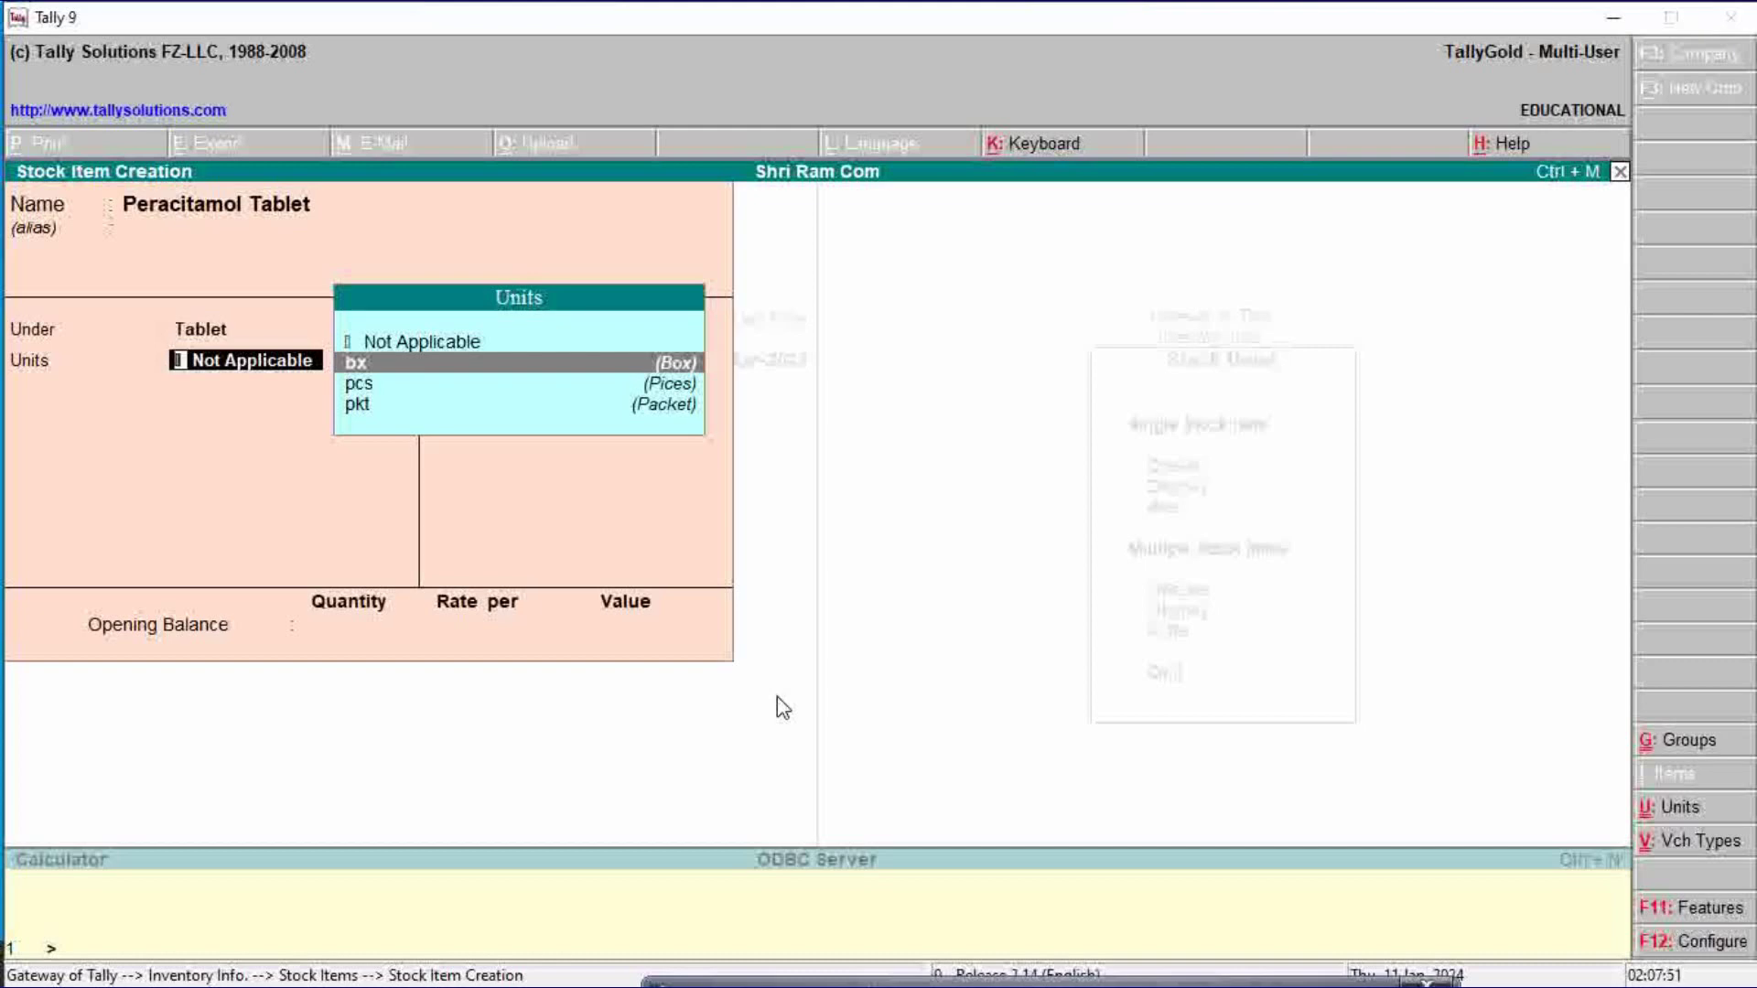
{"action": "key", "text": "Down"}
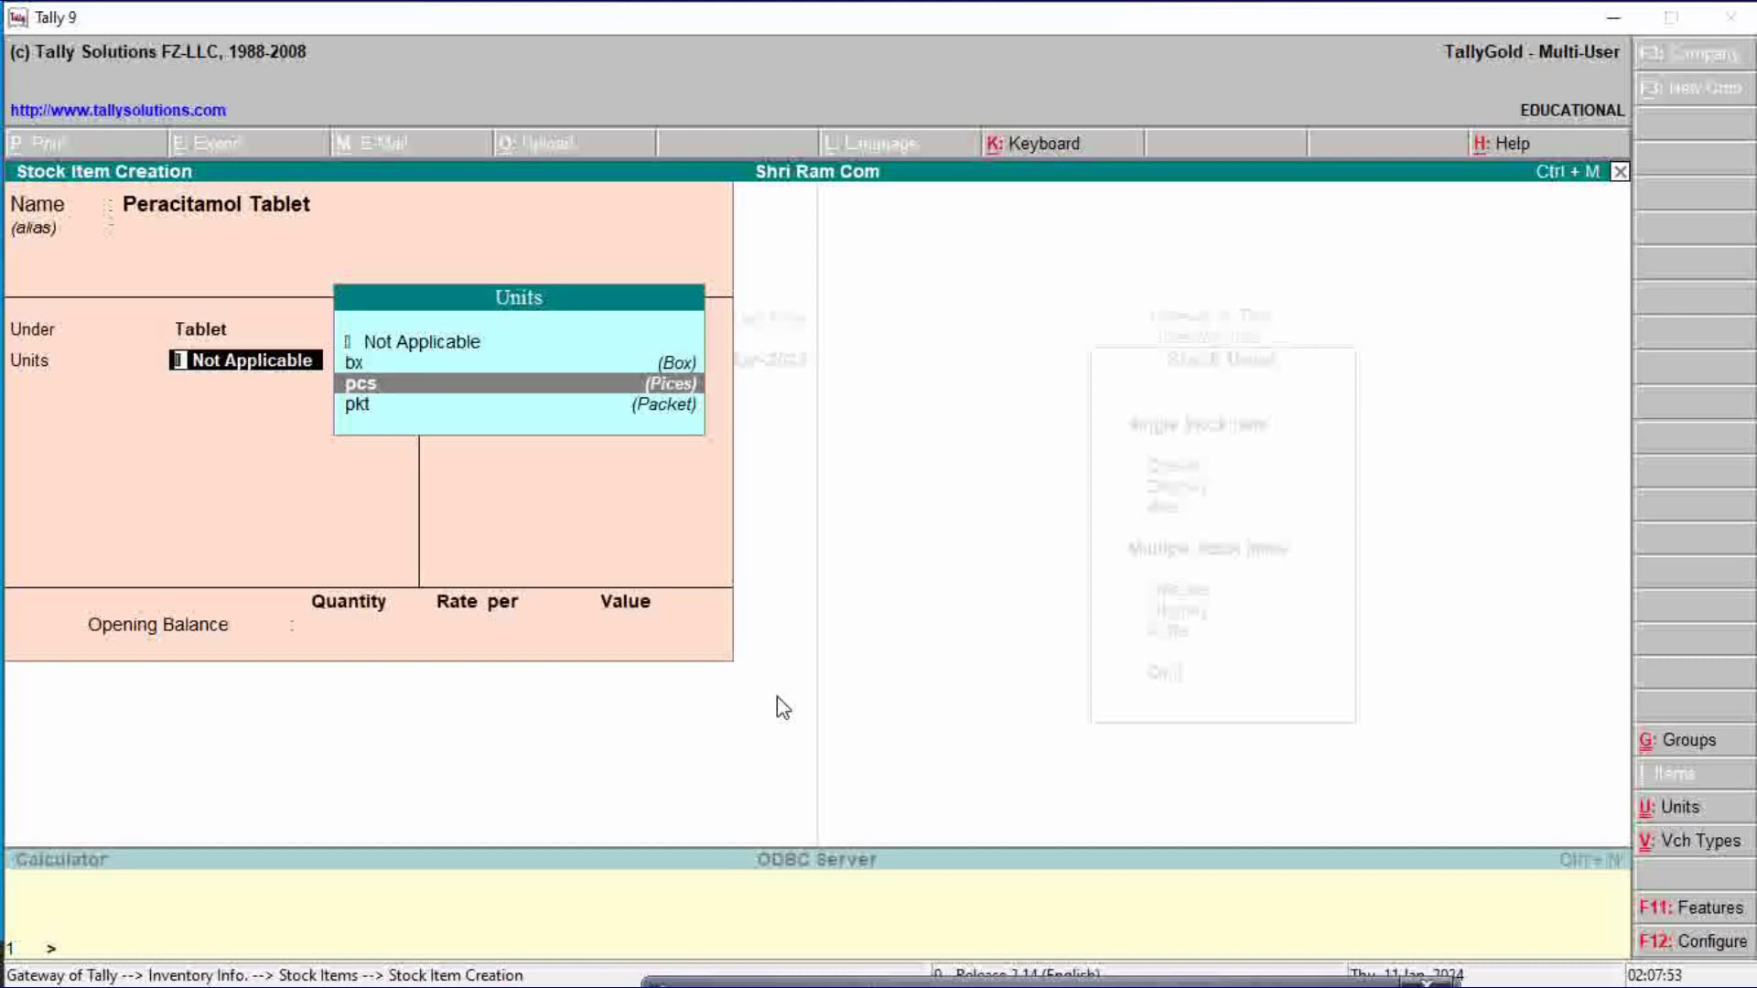
{"action": "key", "text": "Up"}
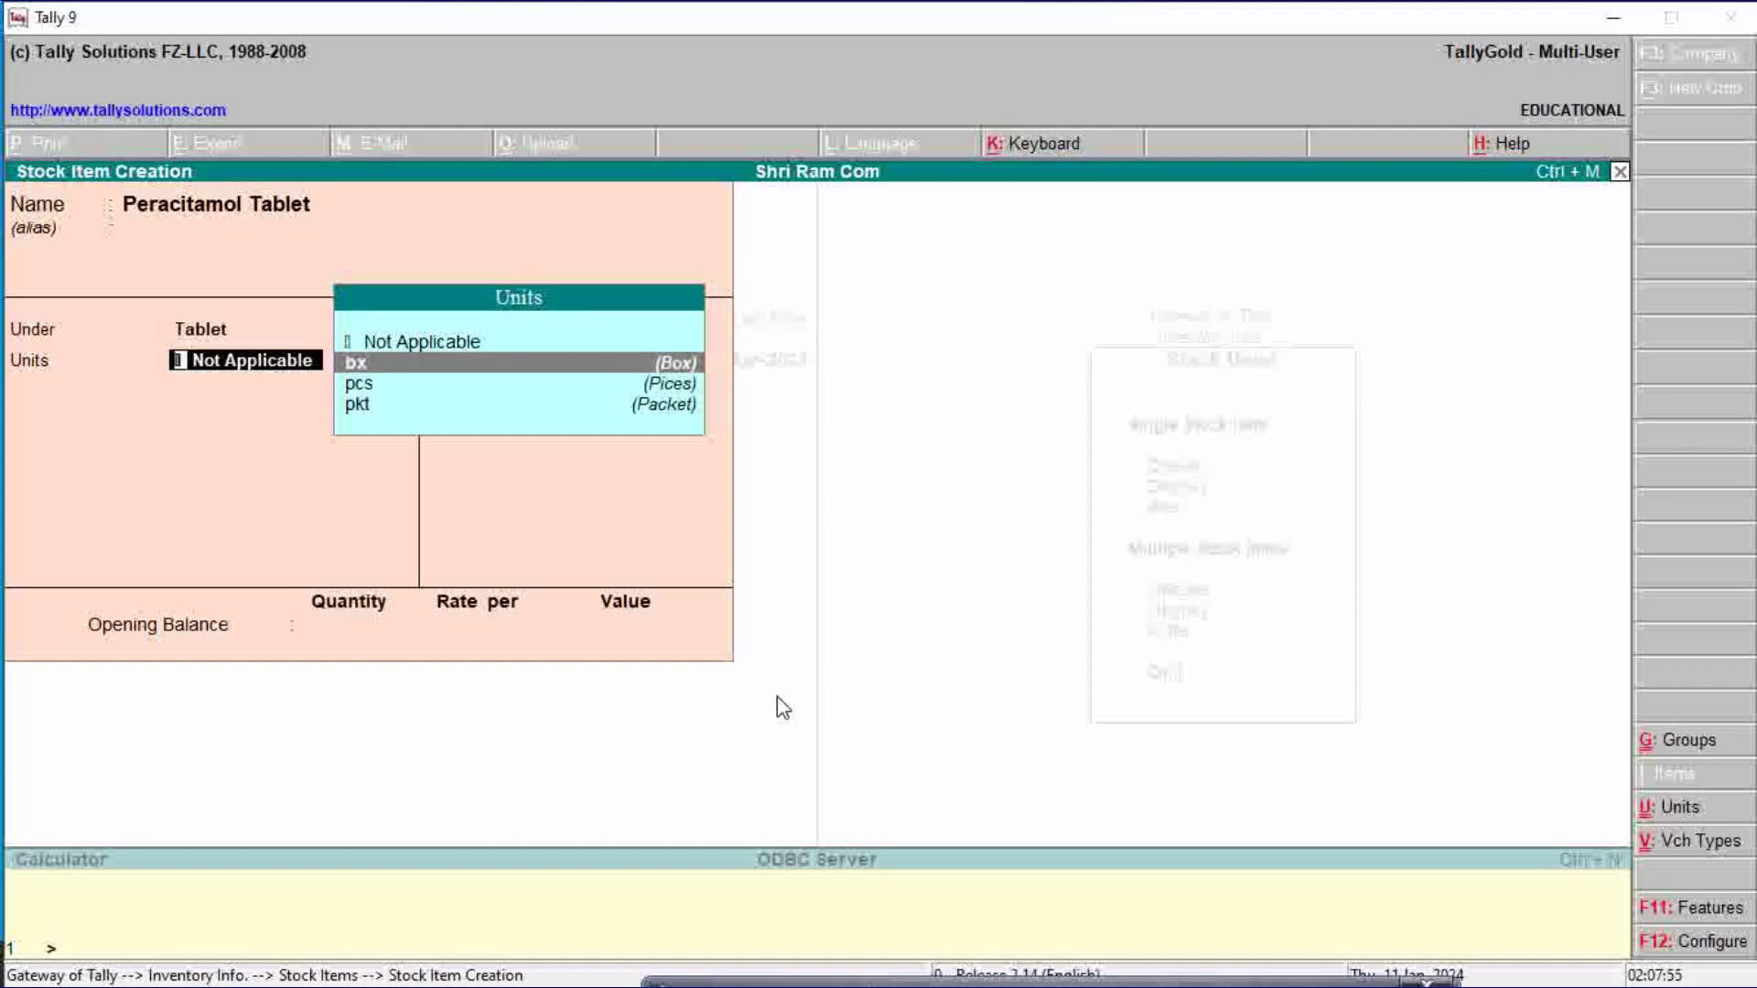
{"action": "key", "text": "Return"}
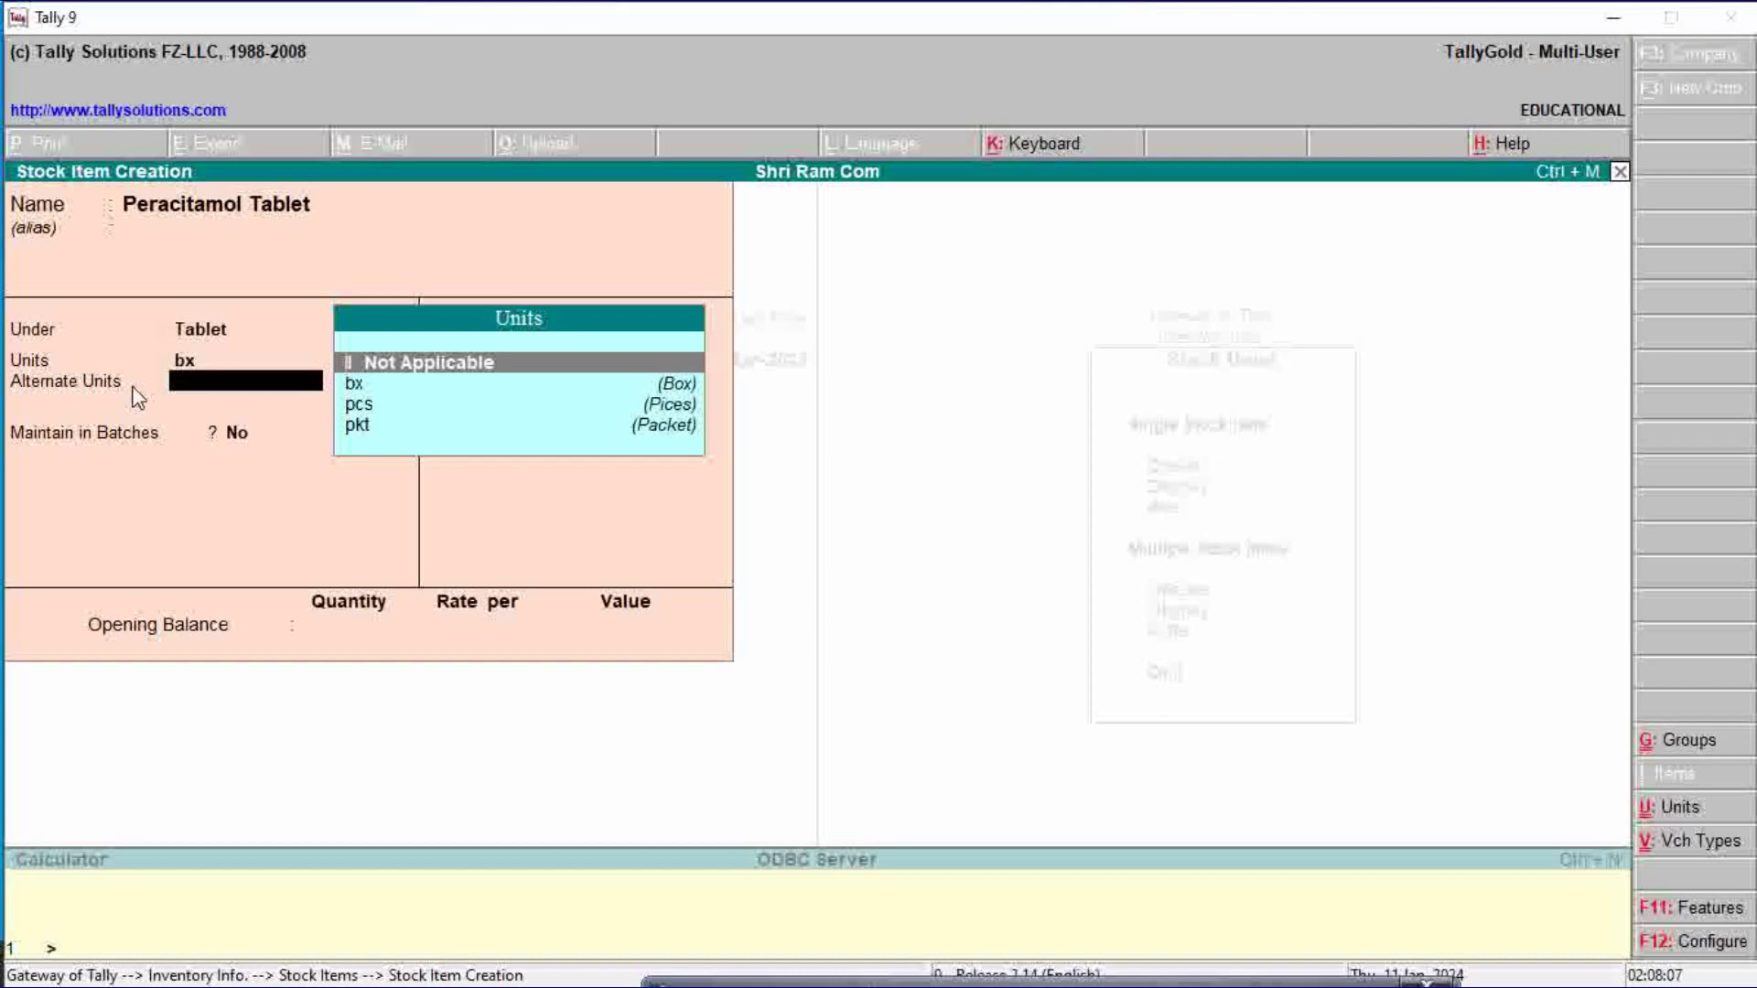
Step: Set the Peracitamol Tablet item's alternate unit to pkt, with 12 pkt equal to 1 bx
{"action": "key", "text": "Down"}
{"action": "key", "text": "Down"}
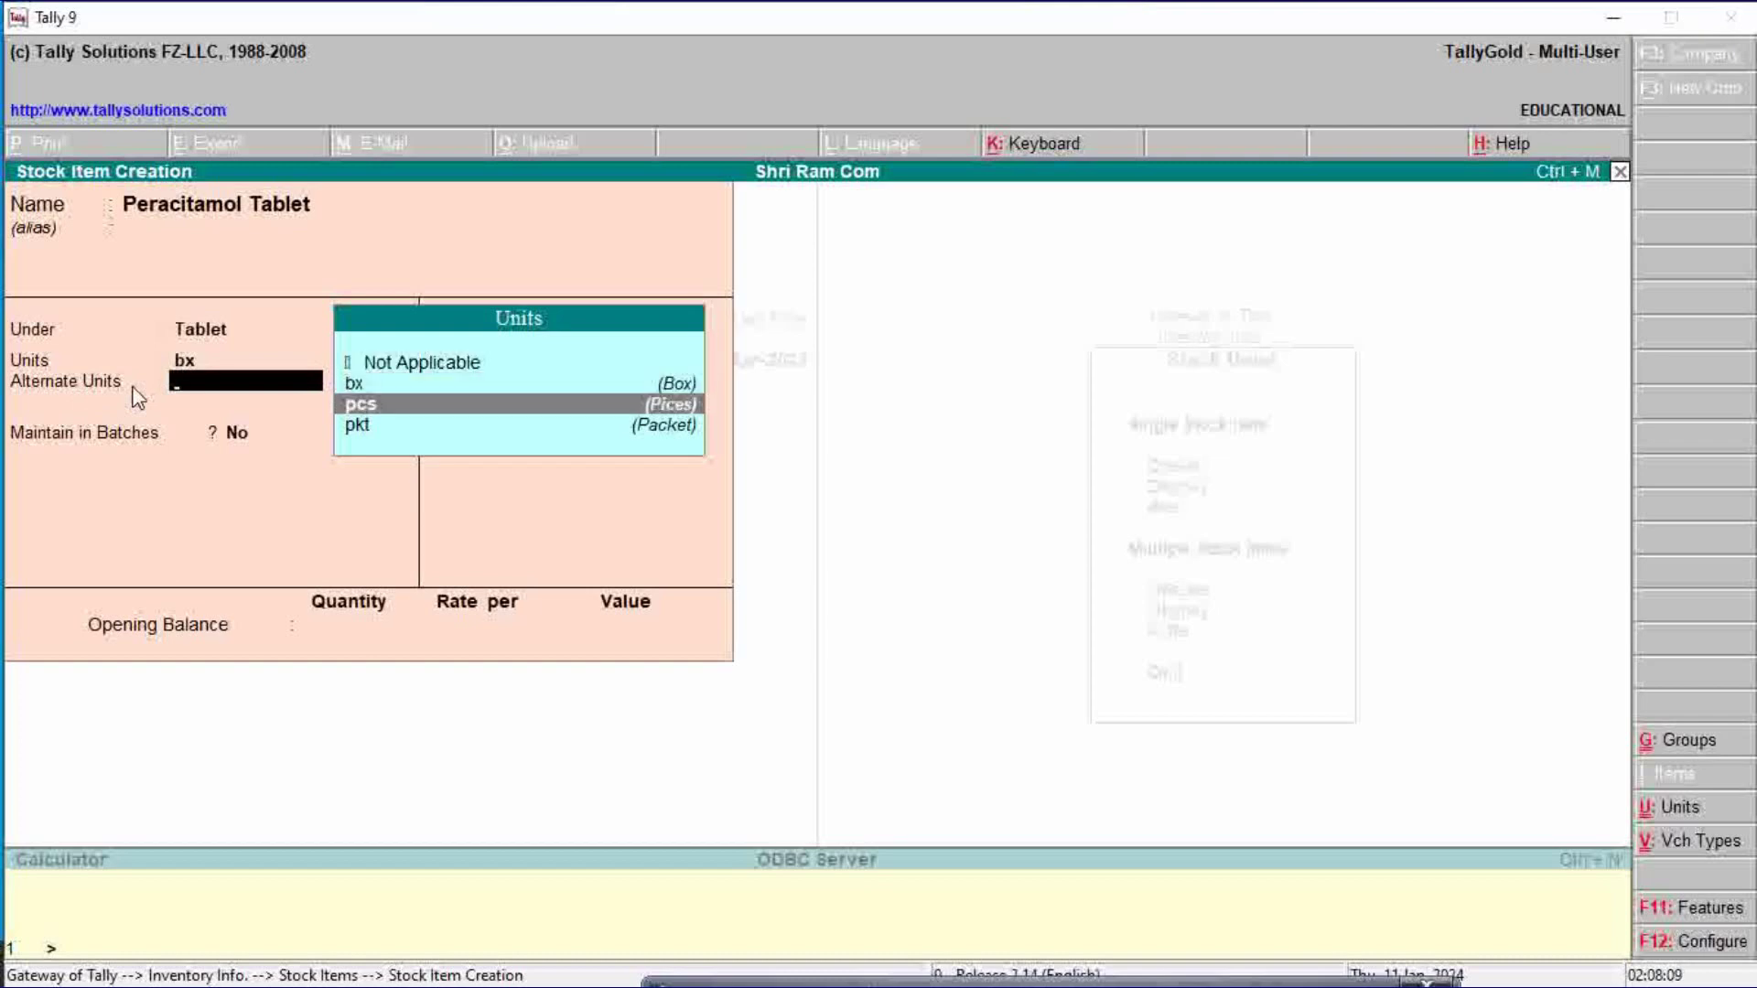
{"action": "key", "text": "Down"}
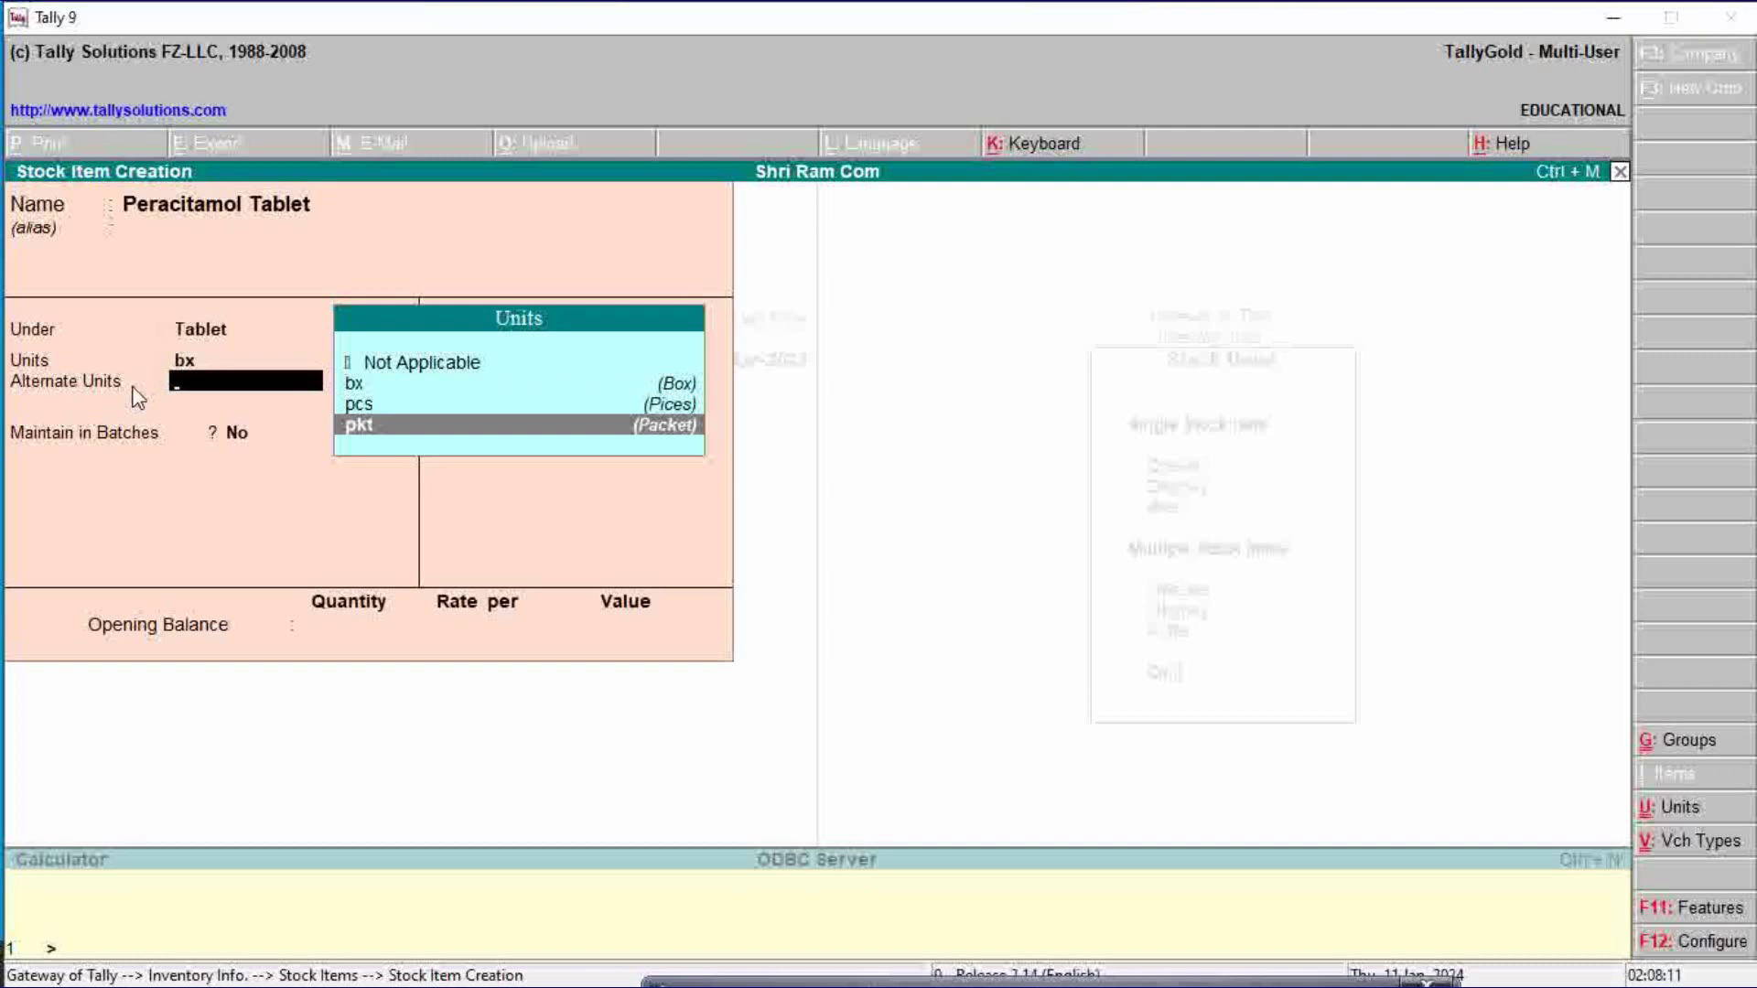
{"action": "key", "text": "Return"}
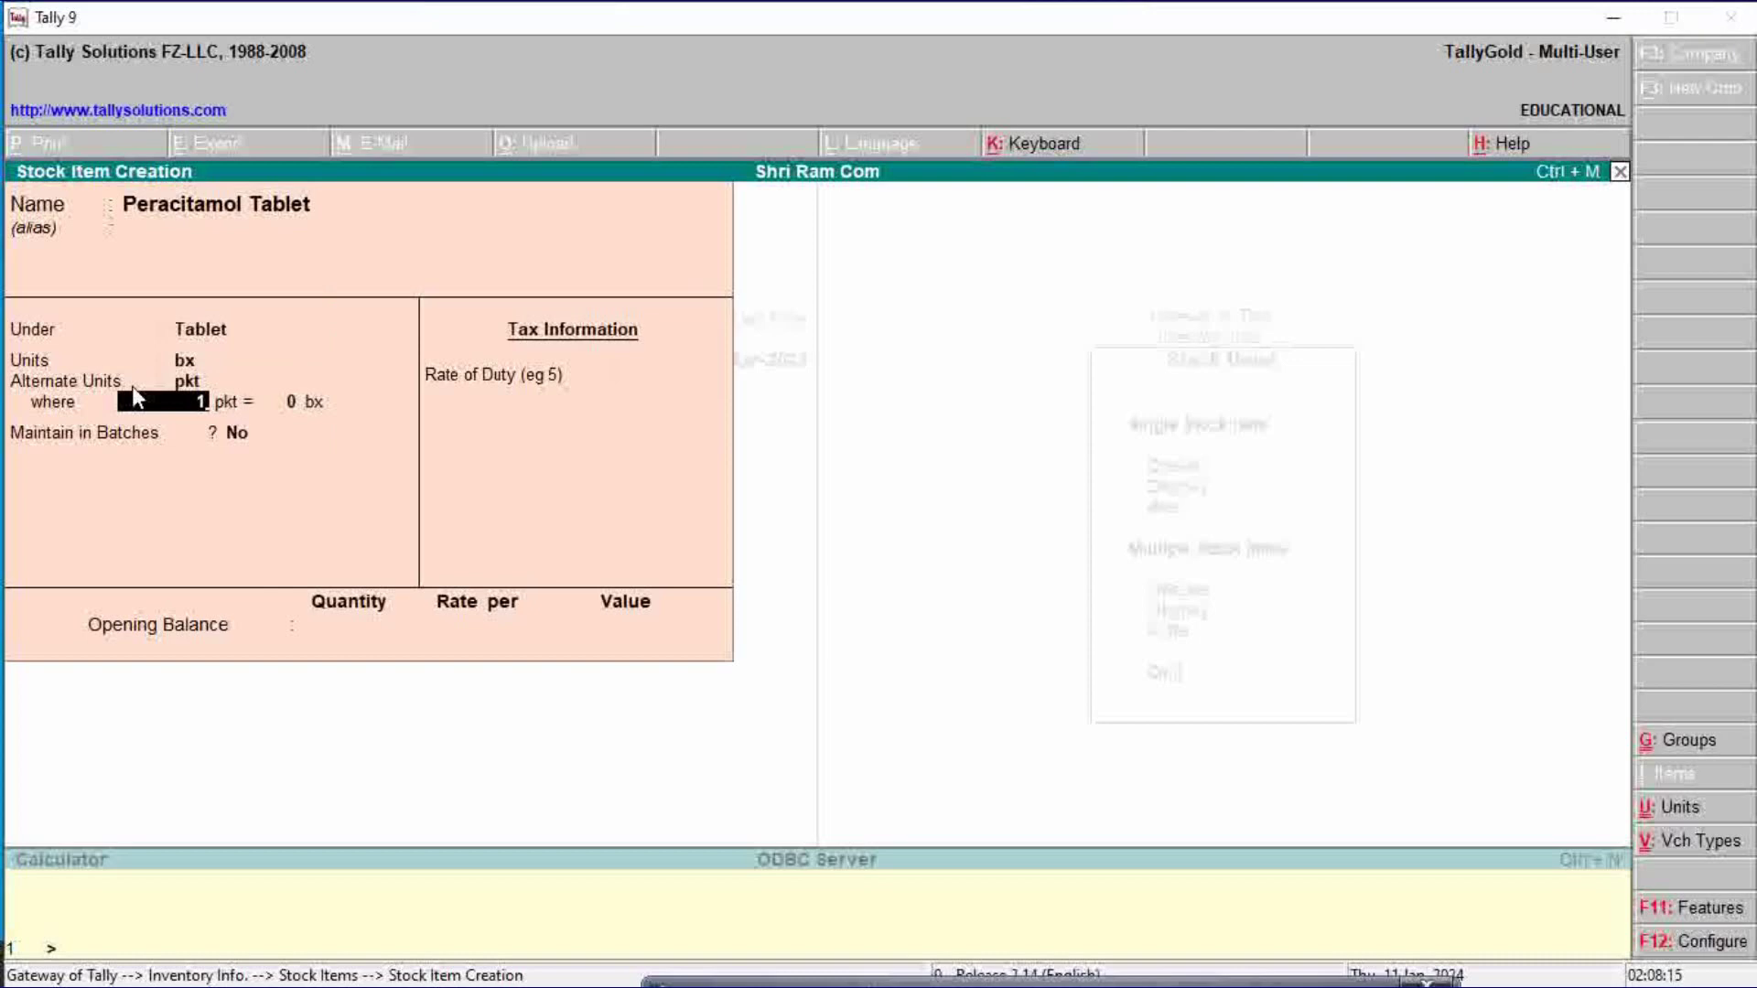
{"action": "type", "text": "12"}
{"action": "key", "text": "Return"}
{"action": "type", "text": "1"}
{"action": "key", "text": "Return"}
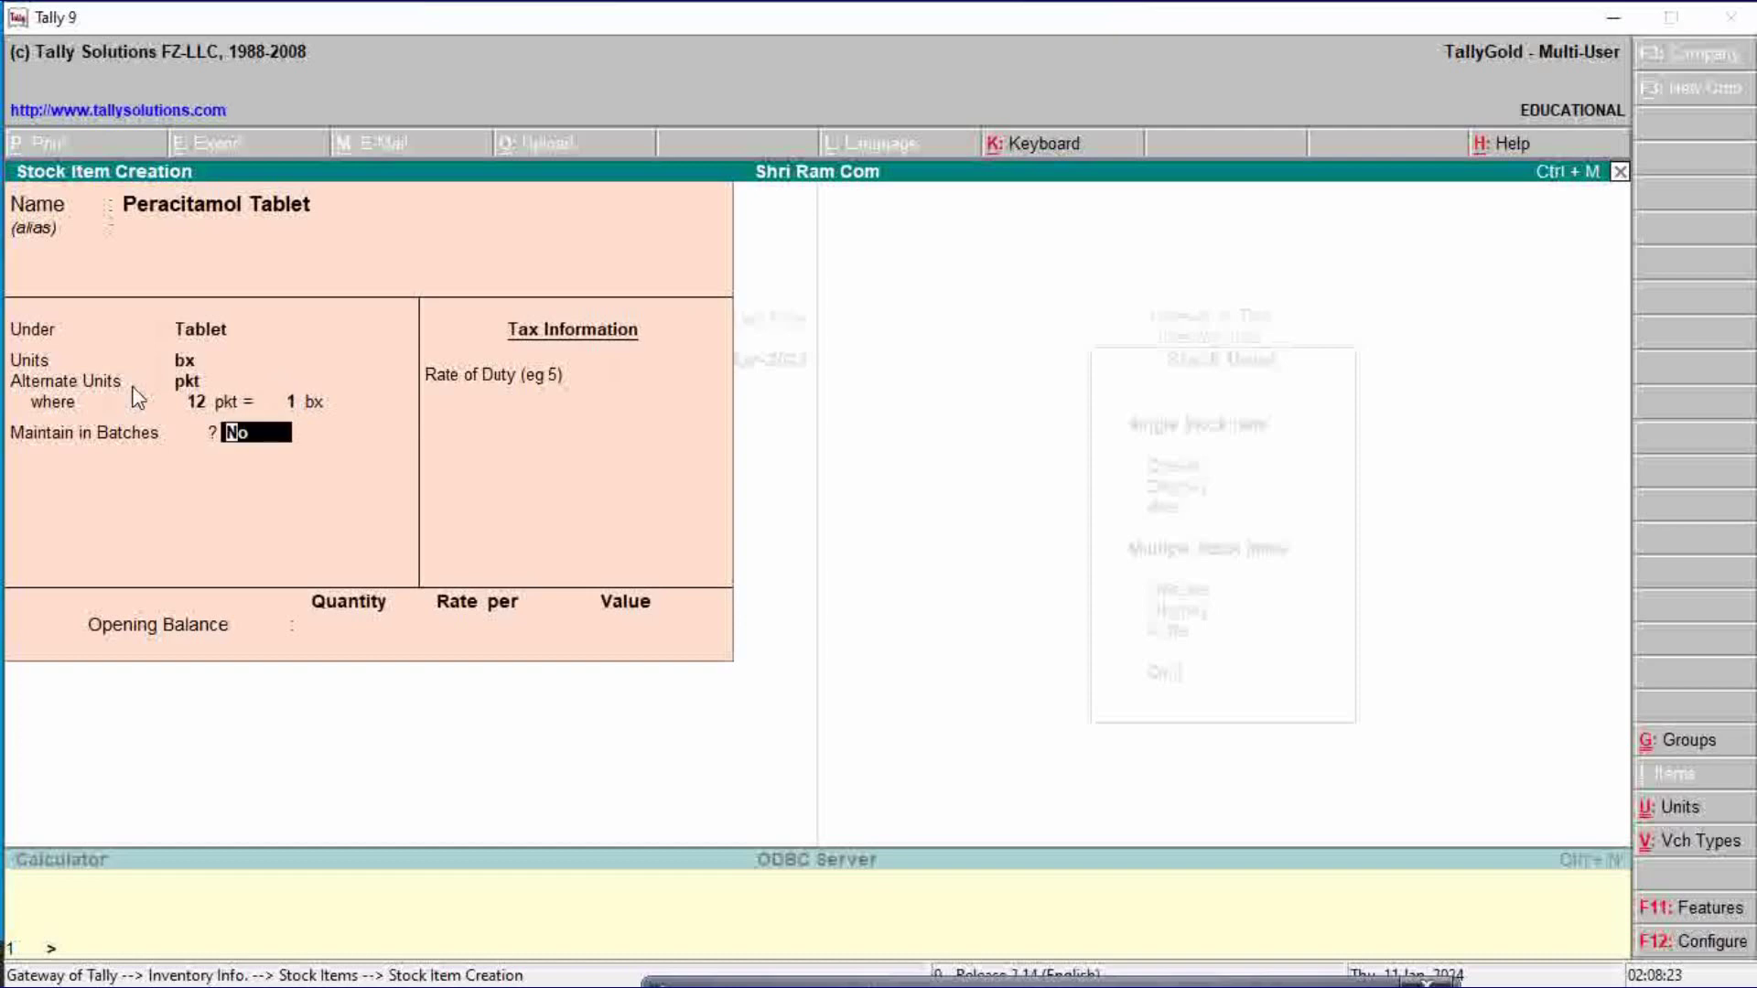
Step: Maintain Peracitamol Tablet in batches with manufacturing date tracking and expiry dates, and save the item without an opening balance
{"action": "type", "text": "y"}
{"action": "key", "text": "Return"}
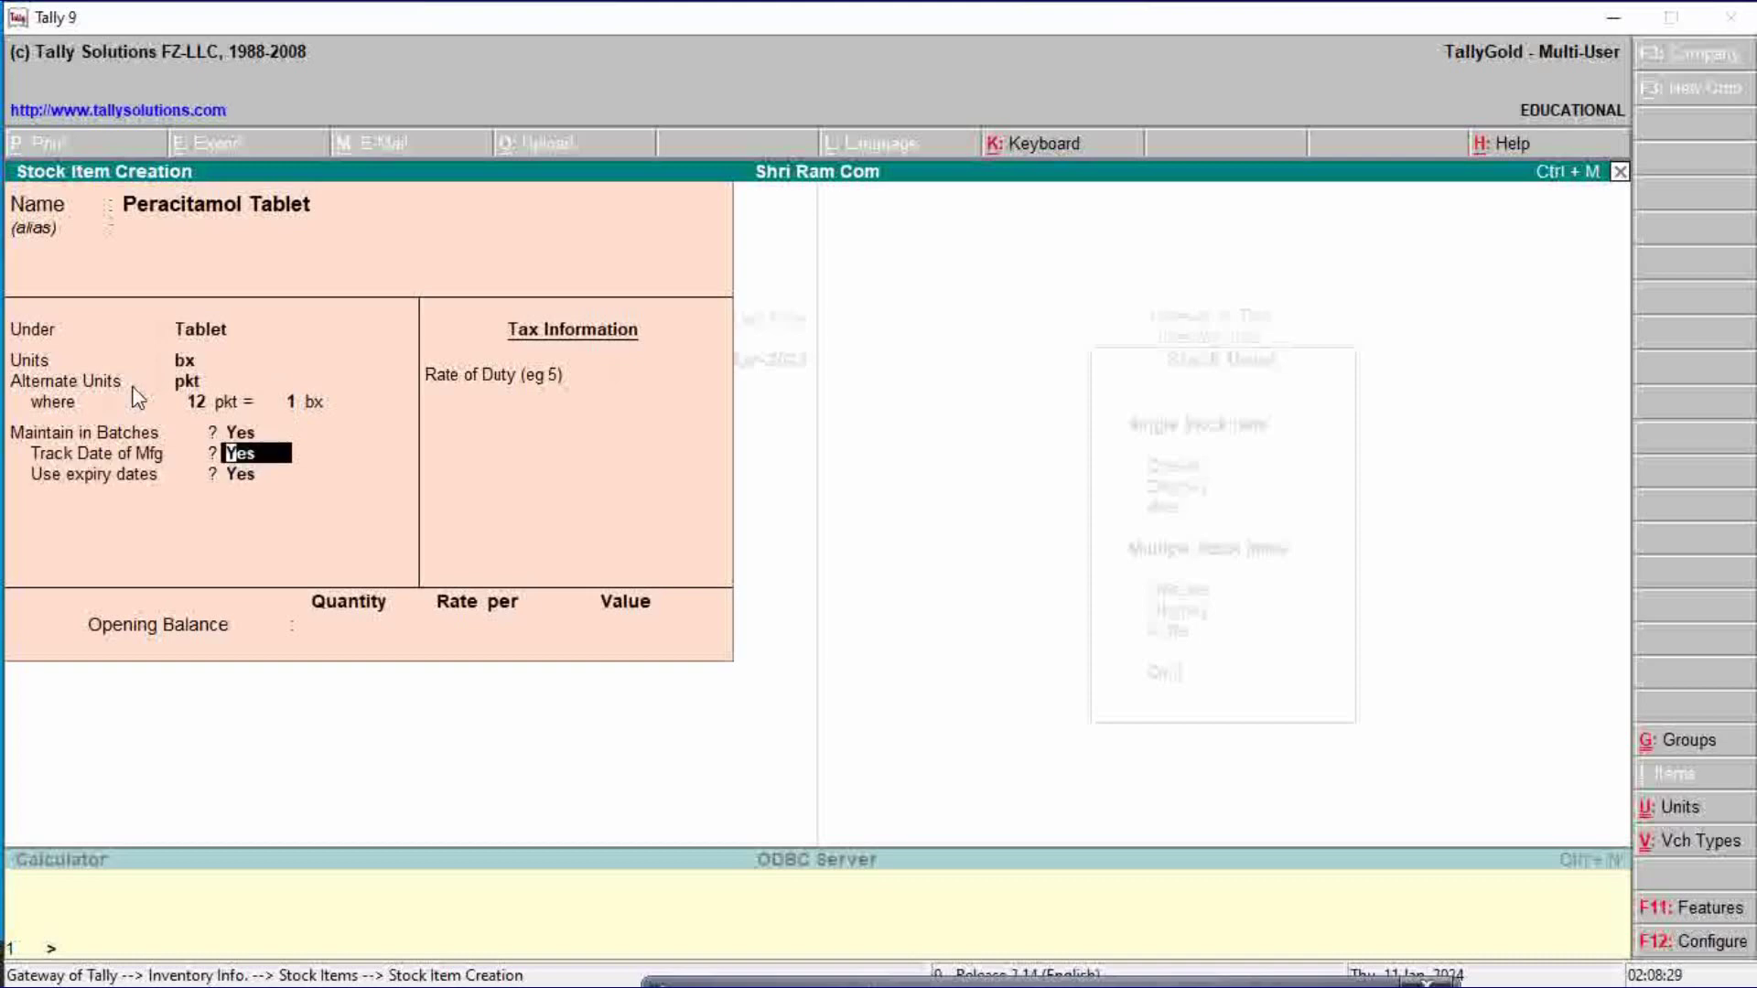
{"action": "key", "text": "Return"}
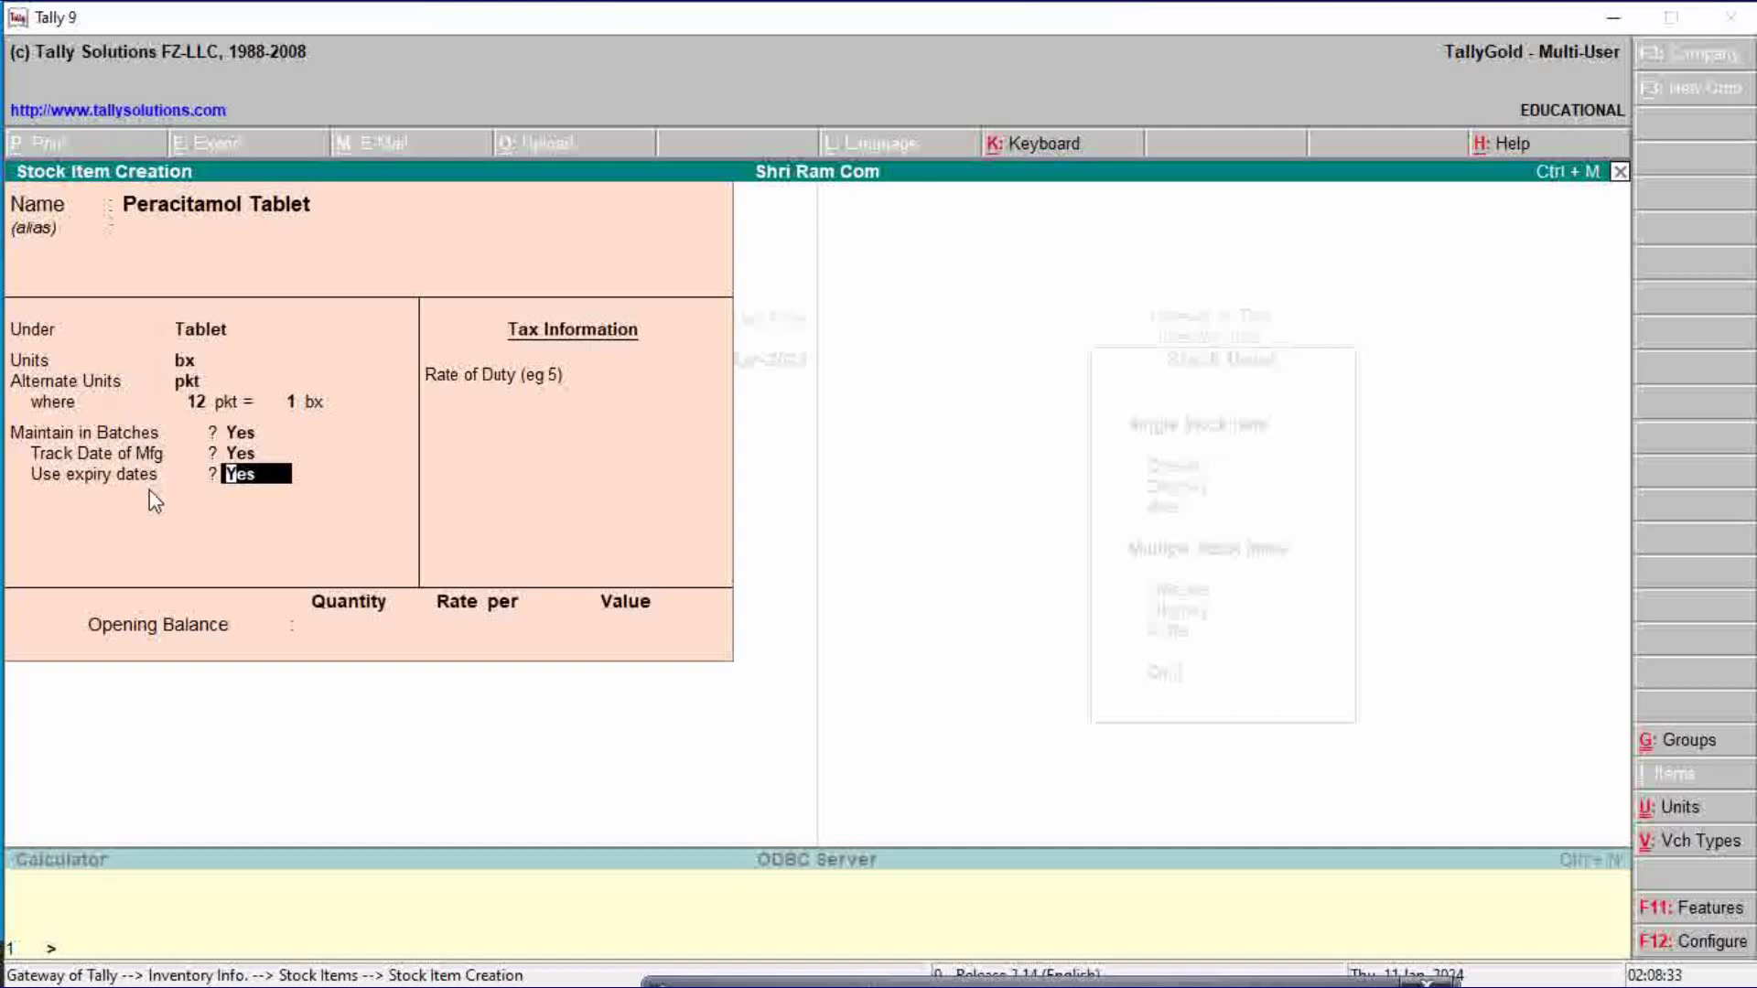
{"action": "key", "text": "Return"}
{"action": "key", "text": "Return"}
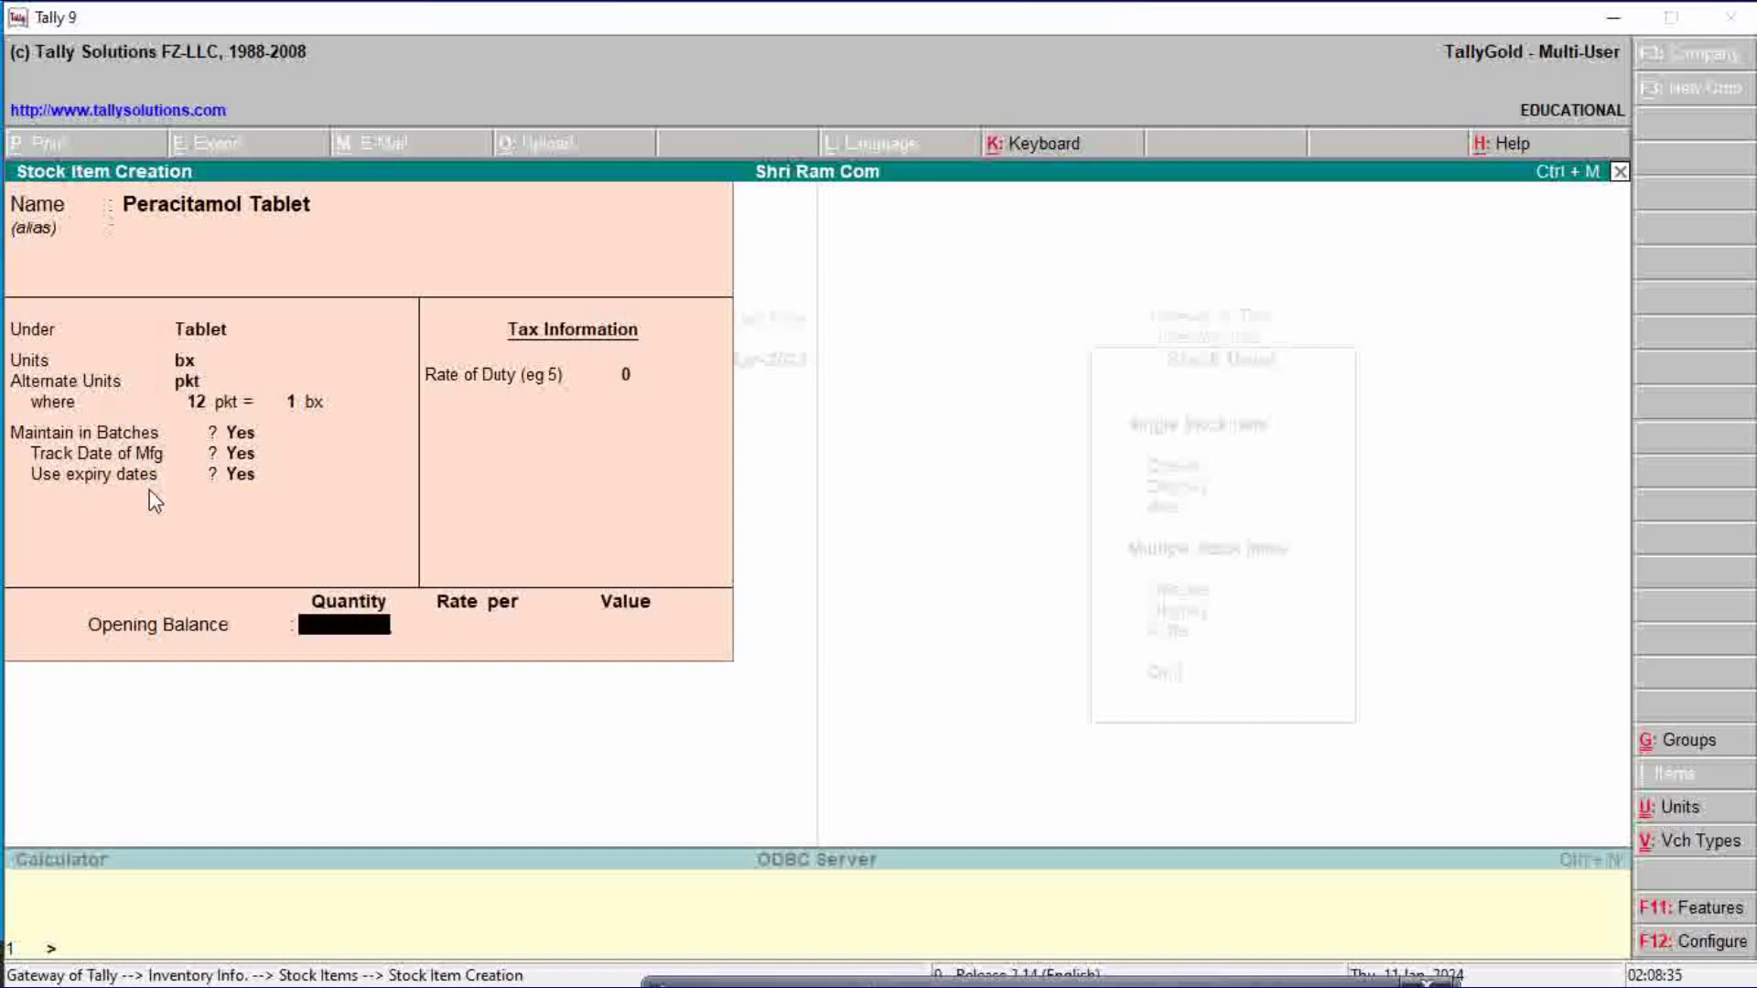
{"action": "key", "text": "Return"}
{"action": "key", "text": "Return"}
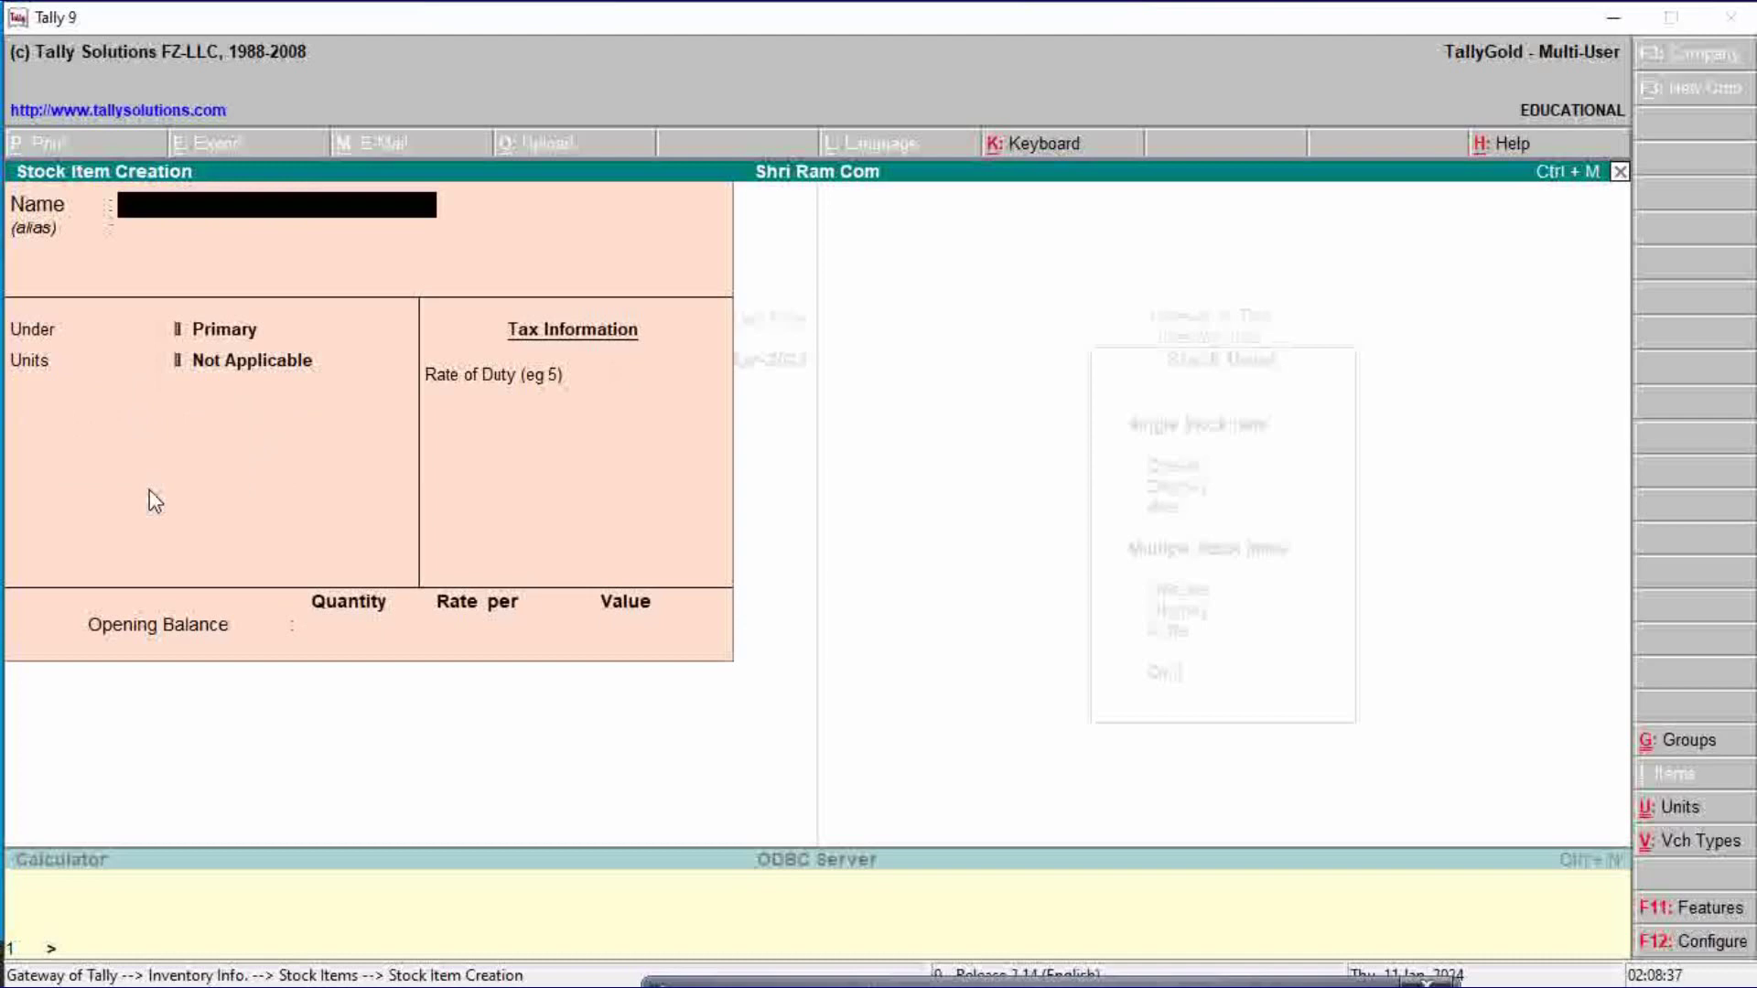
Step: Start a stock item named Syrup Health Care without an alias, under the Syrup group, with bx as its main unit
{"action": "type", "text": "Syrup Health"}
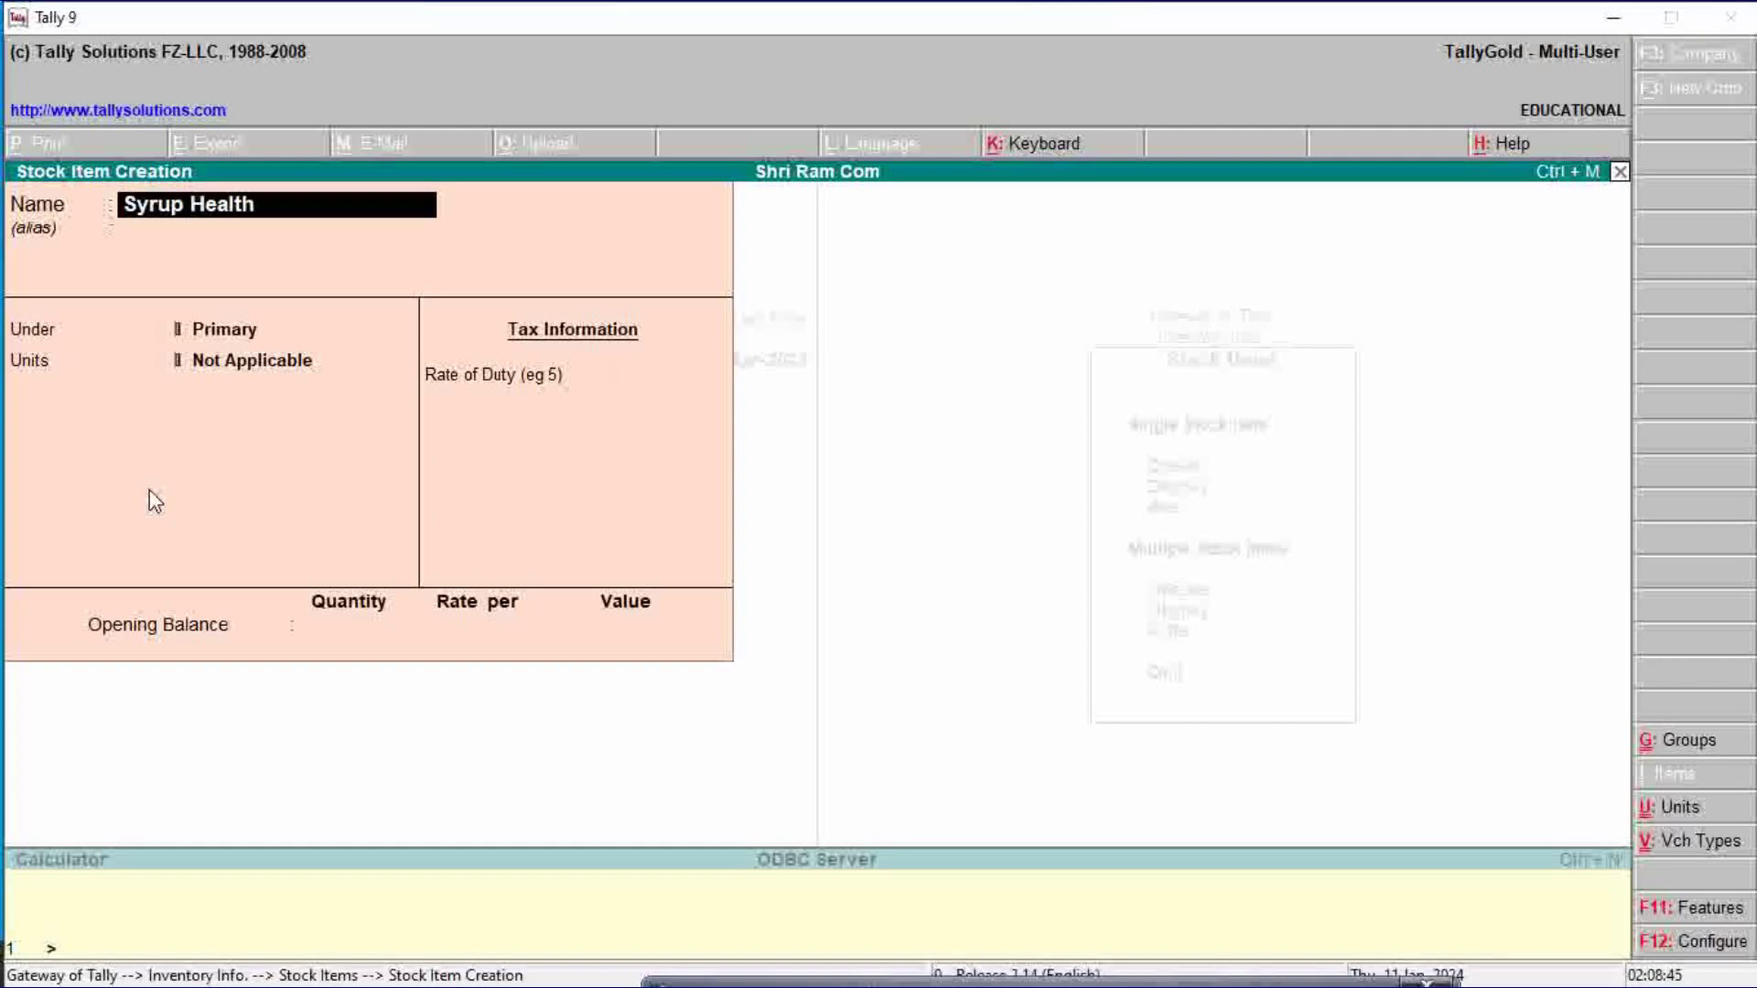
{"action": "type", "text": " Care"}
{"action": "key", "text": "Return"}
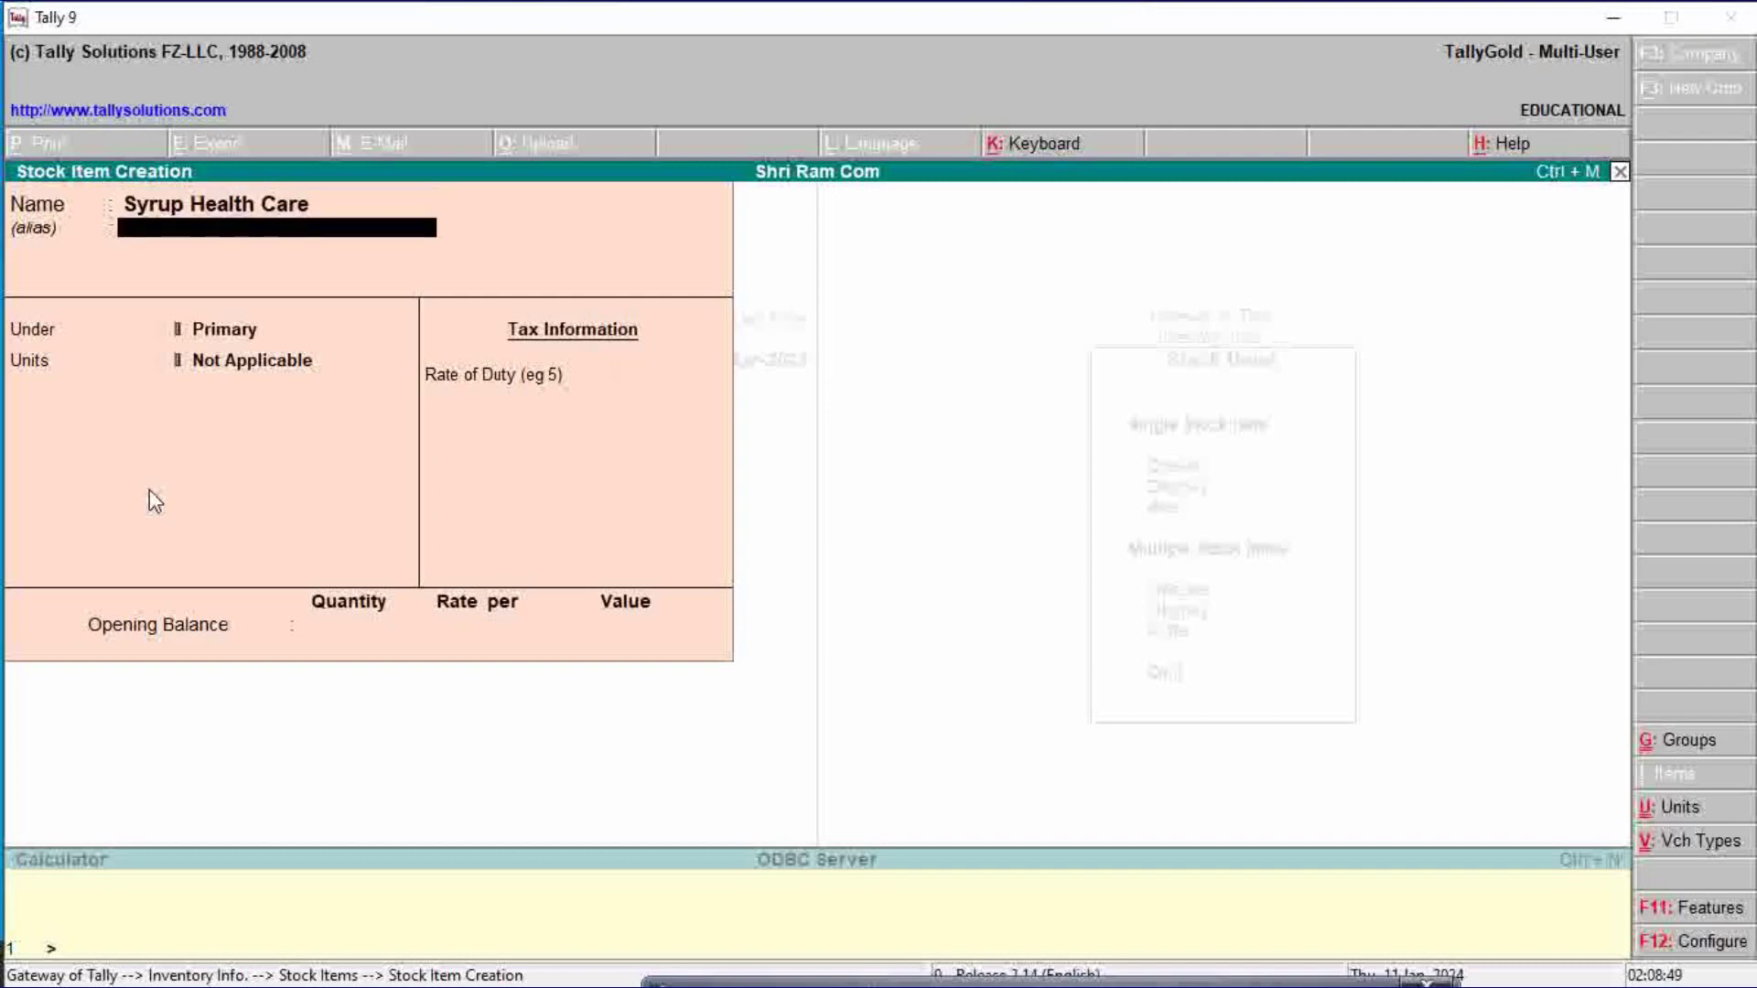
{"action": "key", "text": "Return"}
{"action": "key", "text": "Down"}
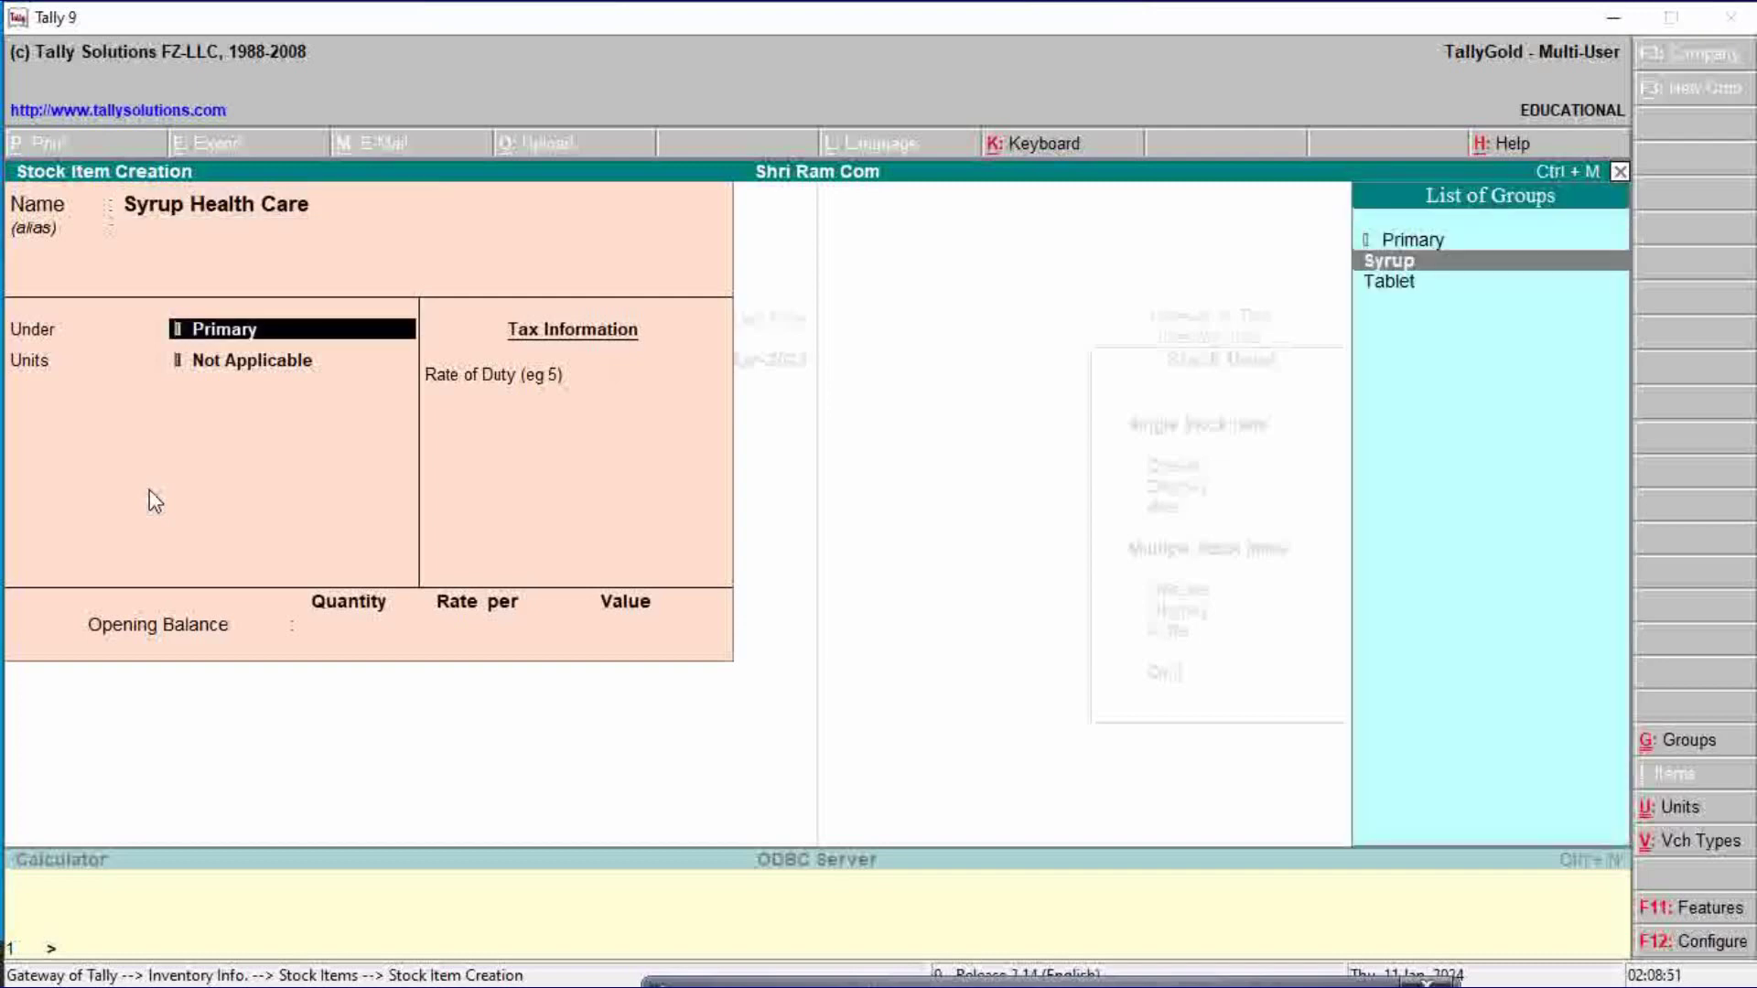
{"action": "key", "text": "Return"}
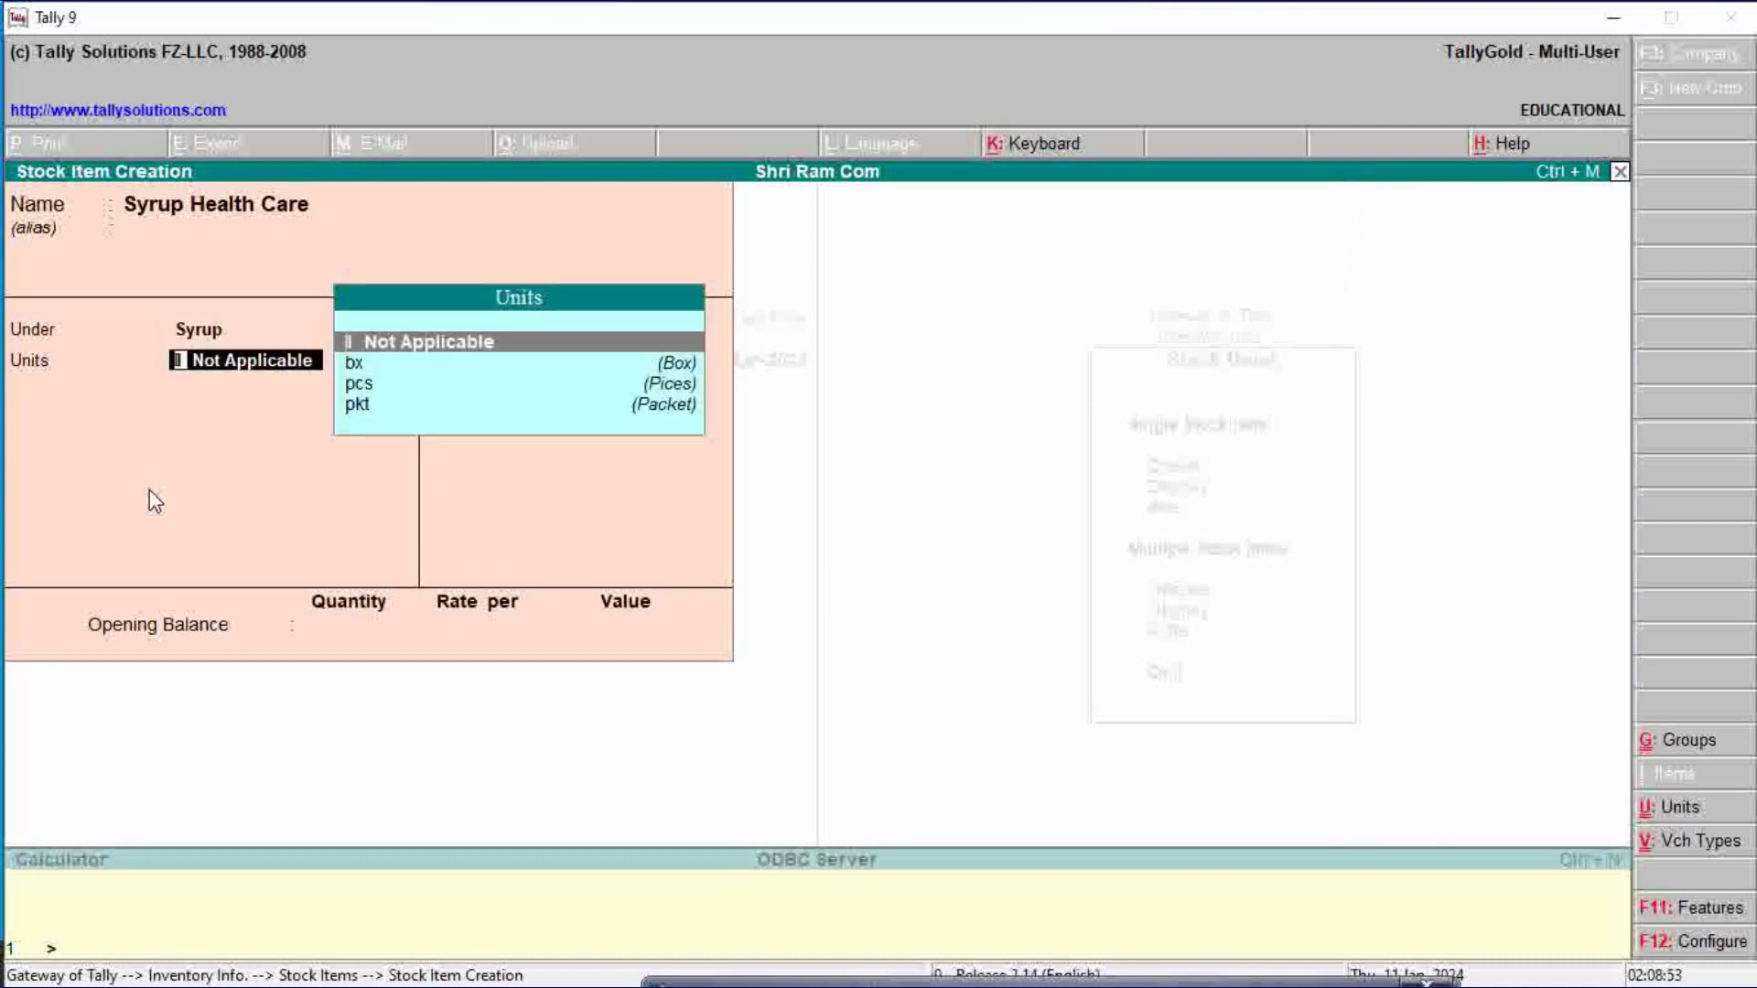
{"action": "key", "text": "Down"}
{"action": "key", "text": "Return"}
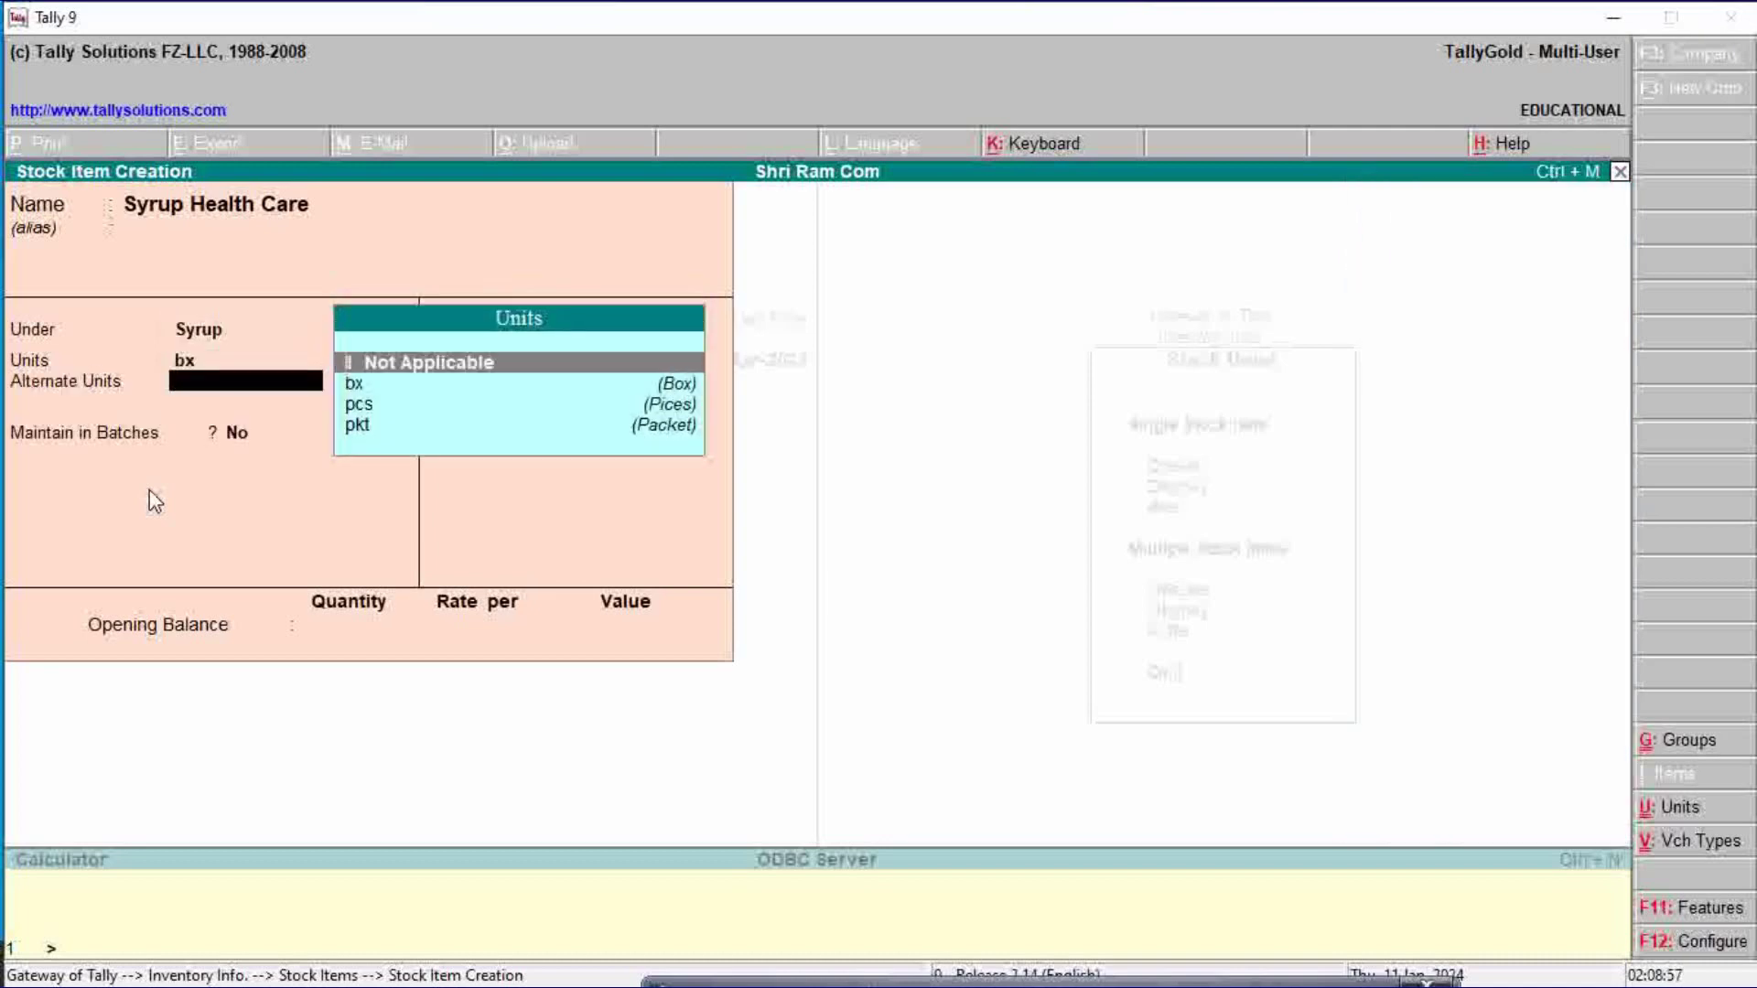
Step: Set the Syrup Health Care item's alternate unit to pcs, with 12 pcs equal to 1 bx
{"action": "key", "text": "Down"}
{"action": "key", "text": "Down"}
{"action": "key", "text": "Down"}
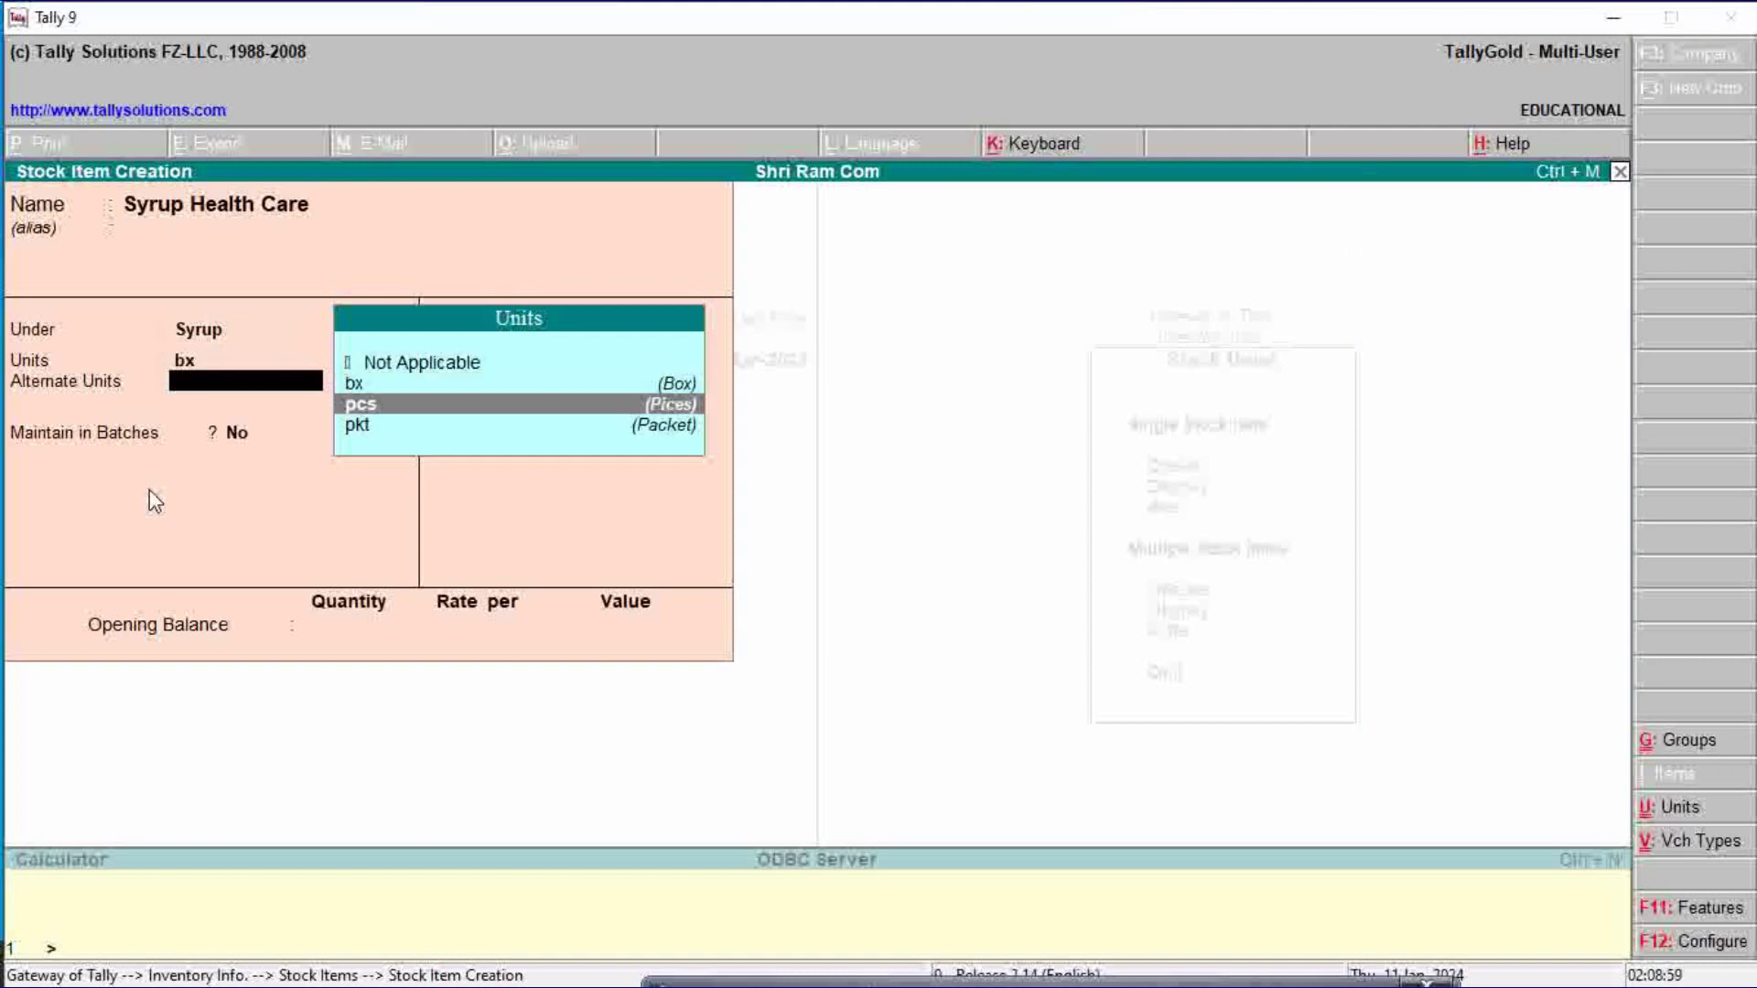
{"action": "key", "text": "Up"}
{"action": "key", "text": "Return"}
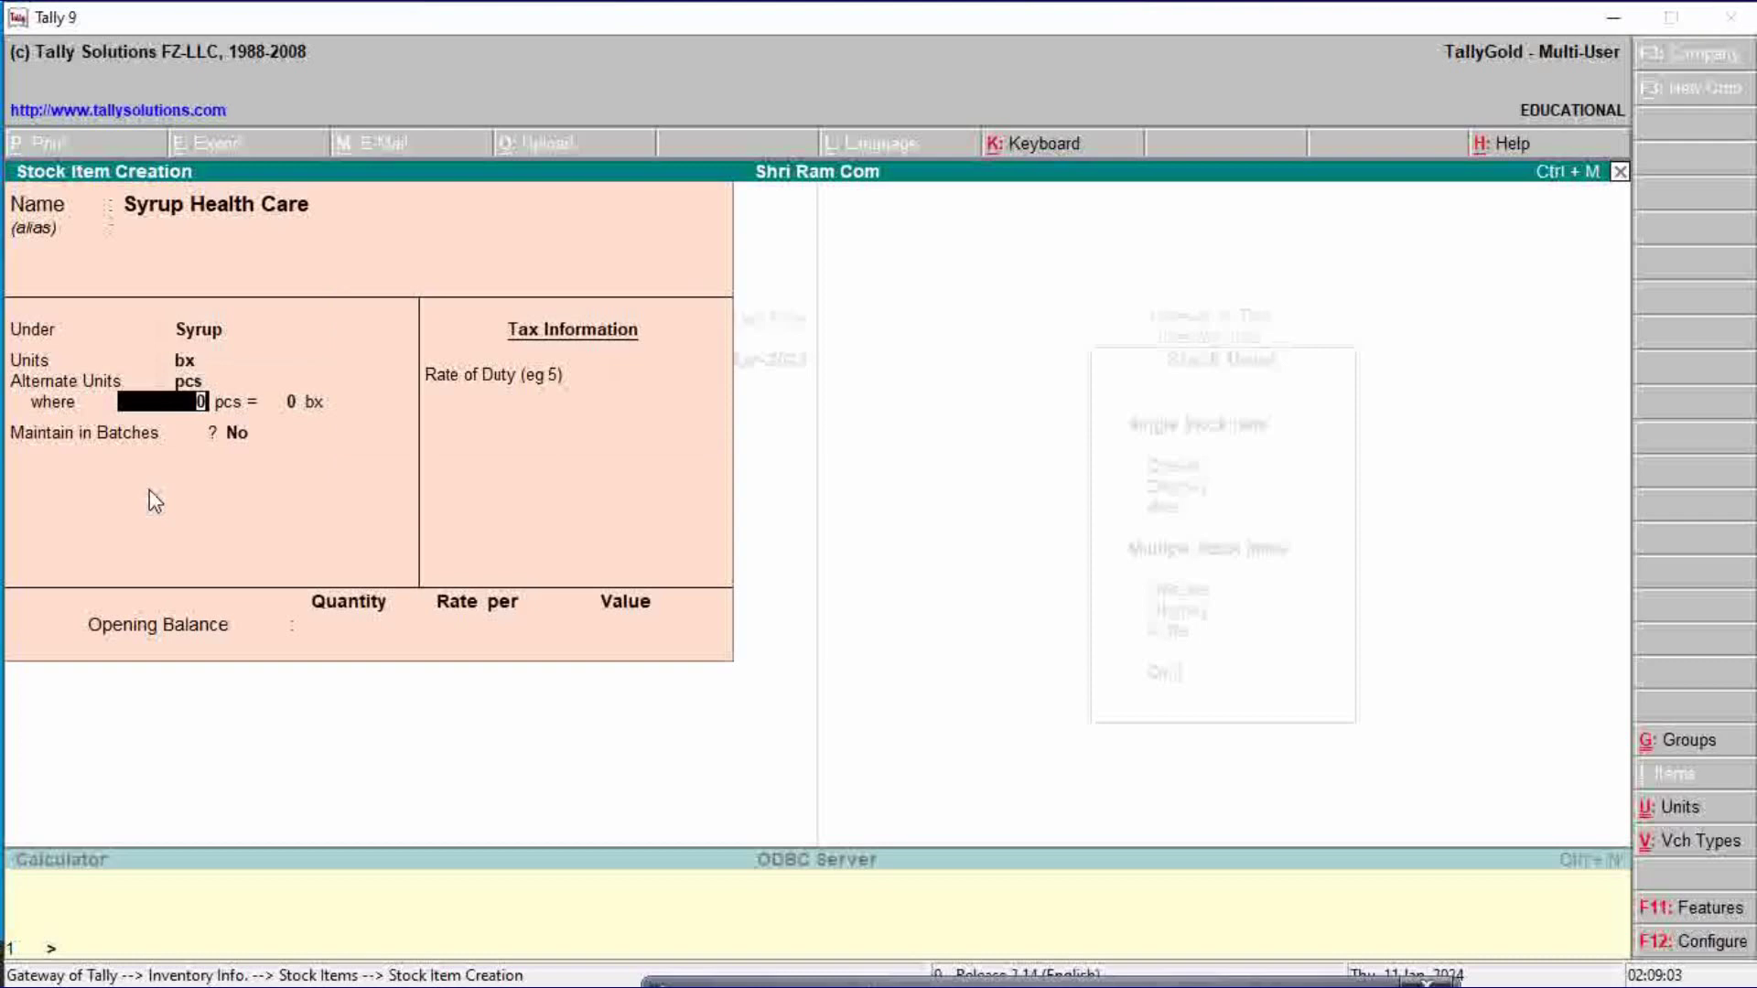
{"action": "type", "text": "12"}
{"action": "key", "text": "Return"}
{"action": "type", "text": "1"}
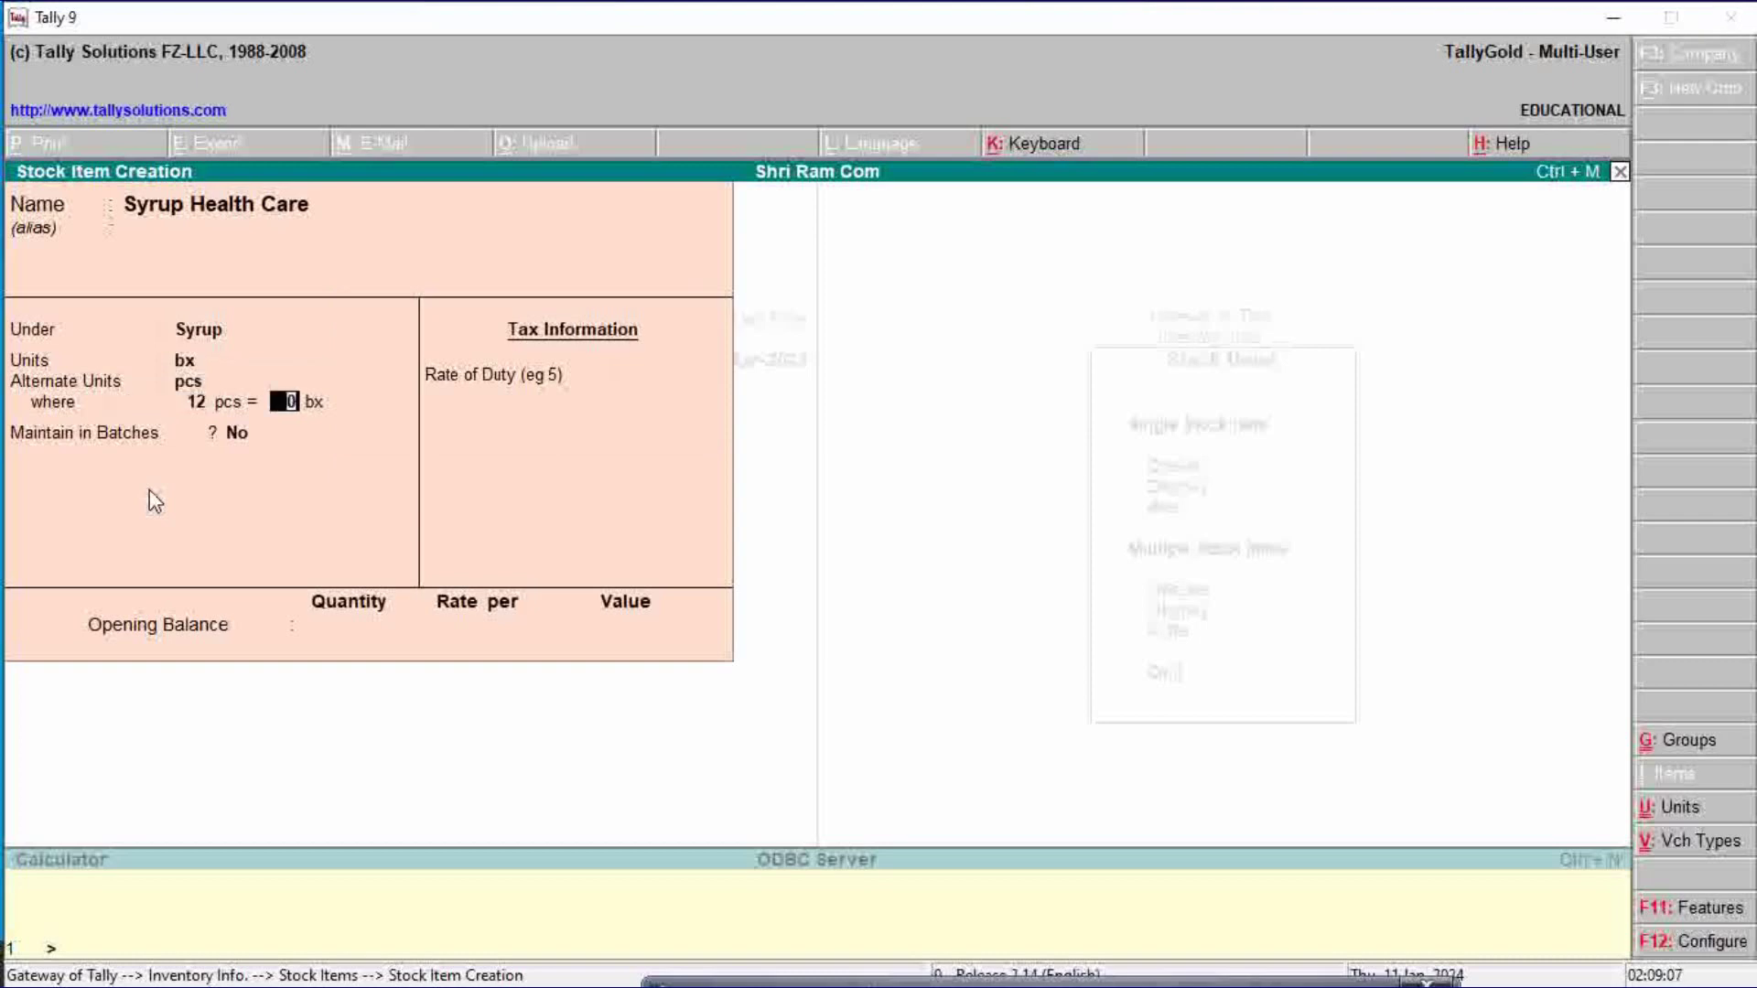
{"action": "key", "text": "Return"}
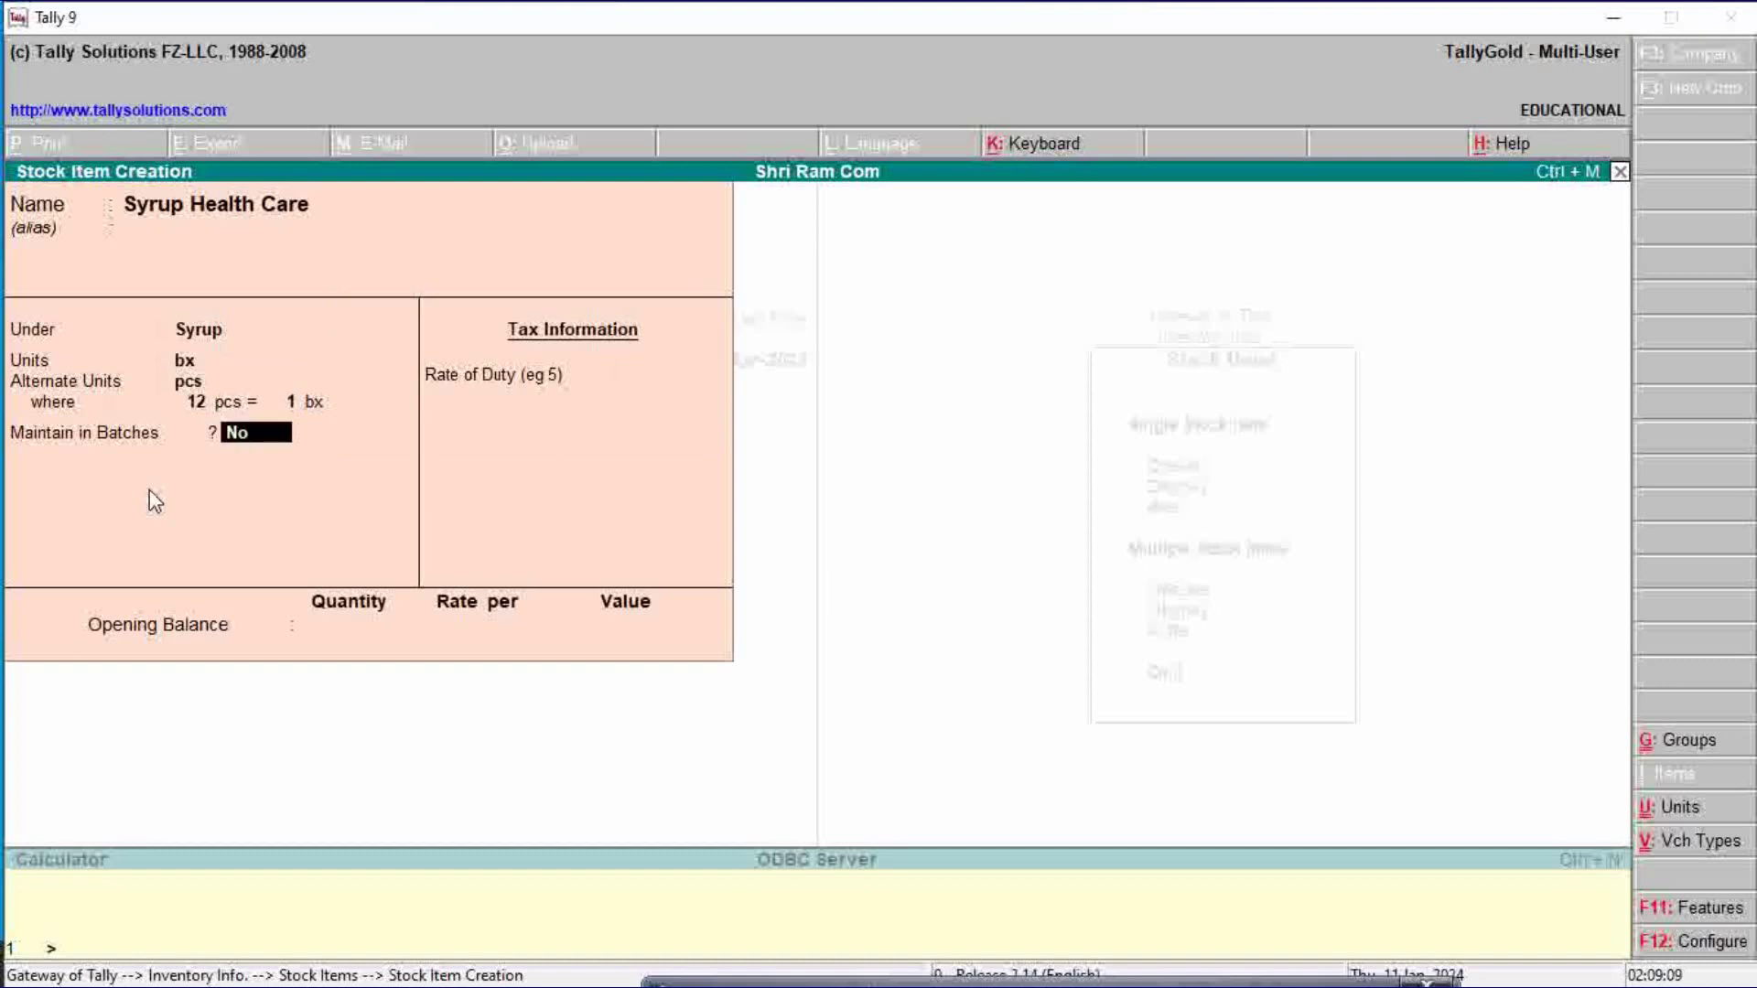
Step: Maintain Syrup Health Care in batches and save the item without an opening balance
{"action": "type", "text": "y"}
{"action": "key", "text": "Return"}
{"action": "key", "text": "Return"}
{"action": "key", "text": "Return"}
{"action": "key", "text": "Return"}
{"action": "key", "text": "Return"}
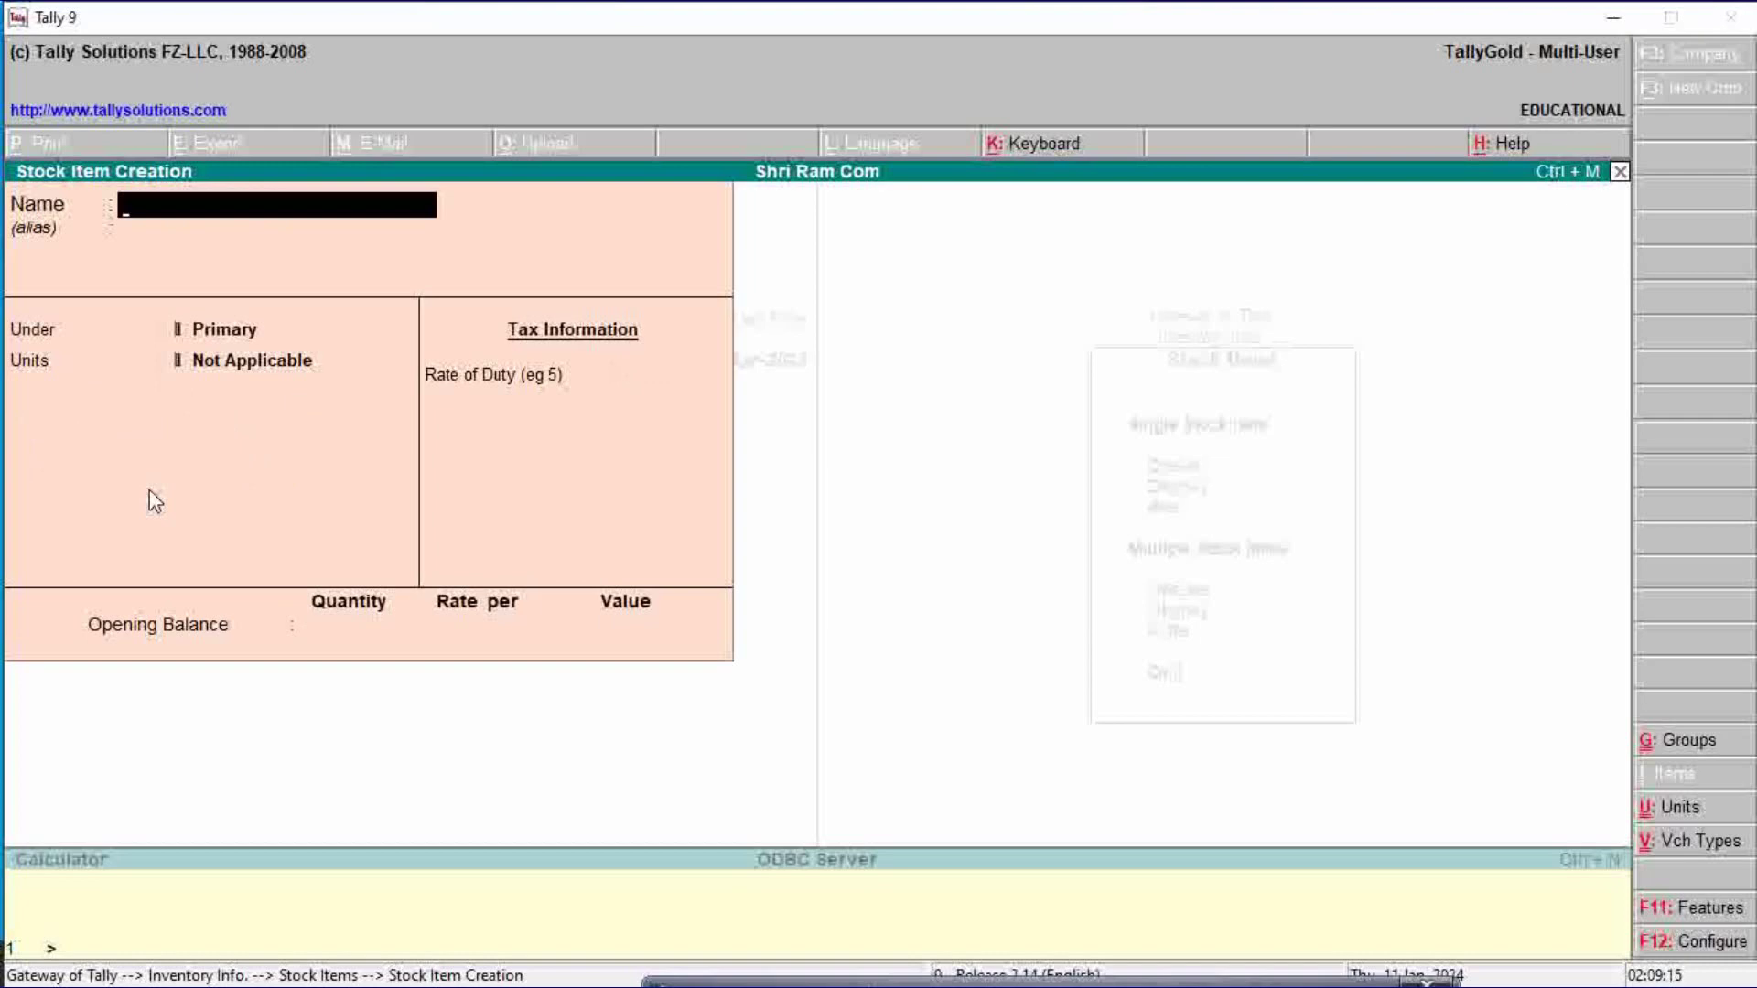
Step: Leave stock item creation and open a new purchase voucher under Accounting Vouchers
{"action": "key", "text": "Escape"}
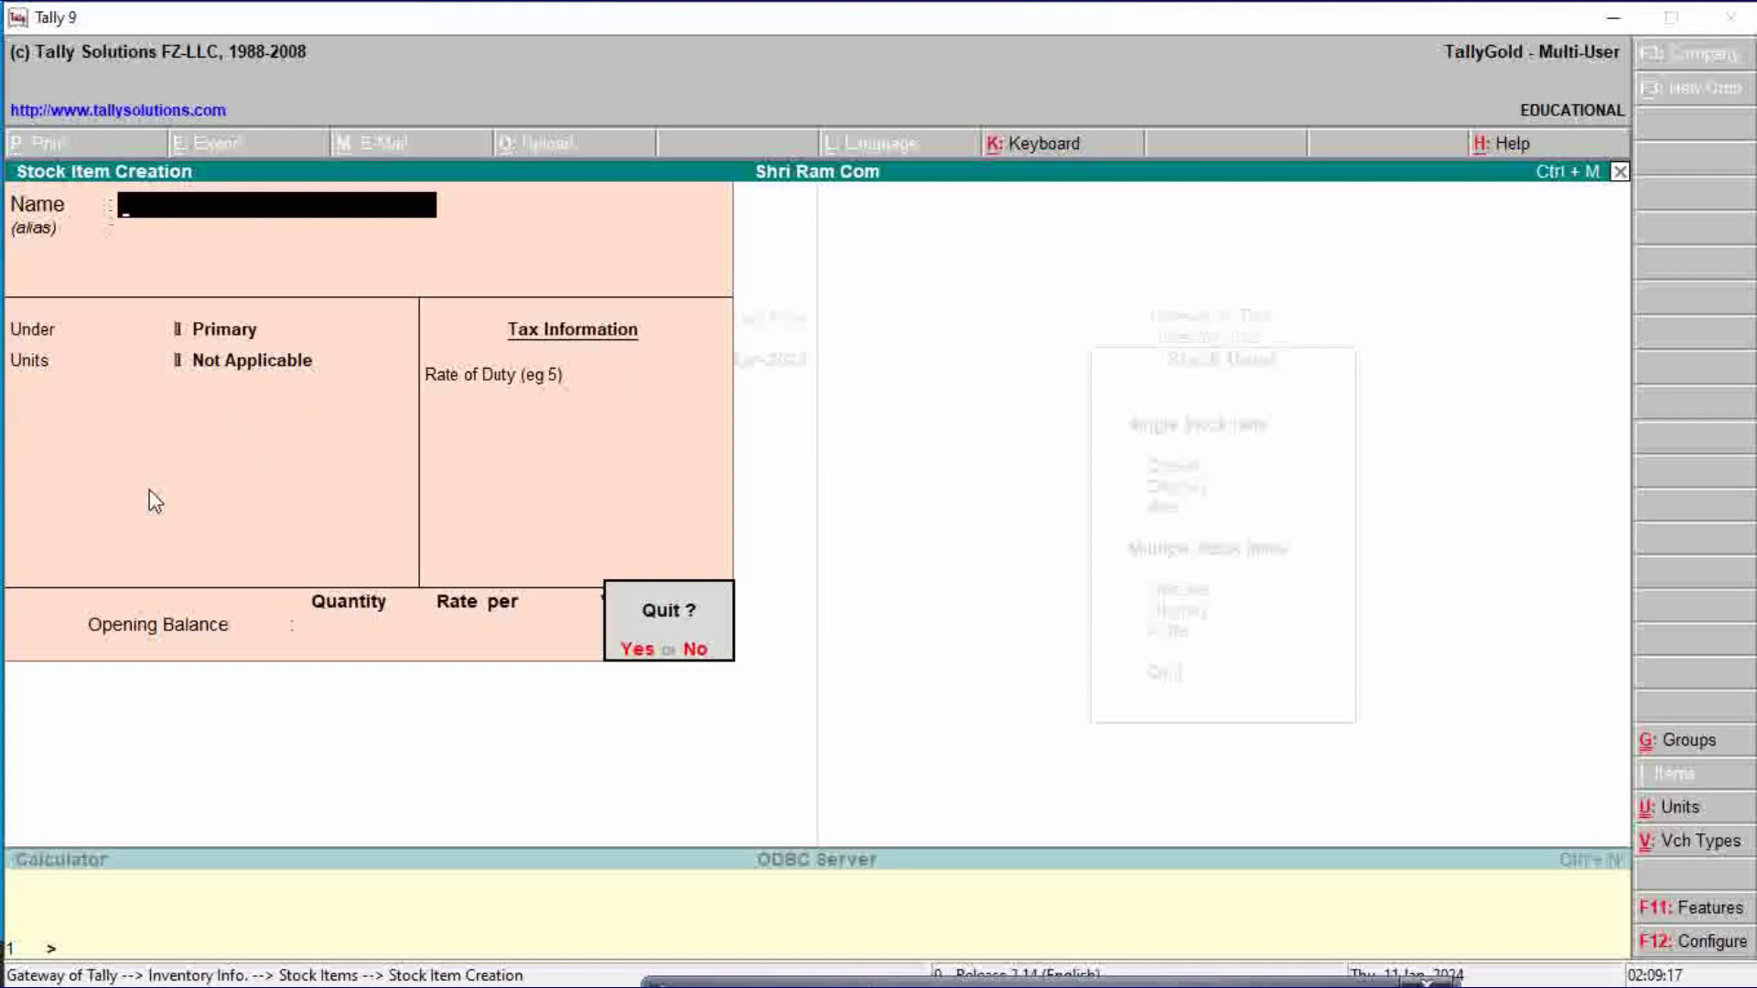
{"action": "key", "text": "y"}
{"action": "key", "text": "Escape"}
{"action": "key", "text": "Escape"}
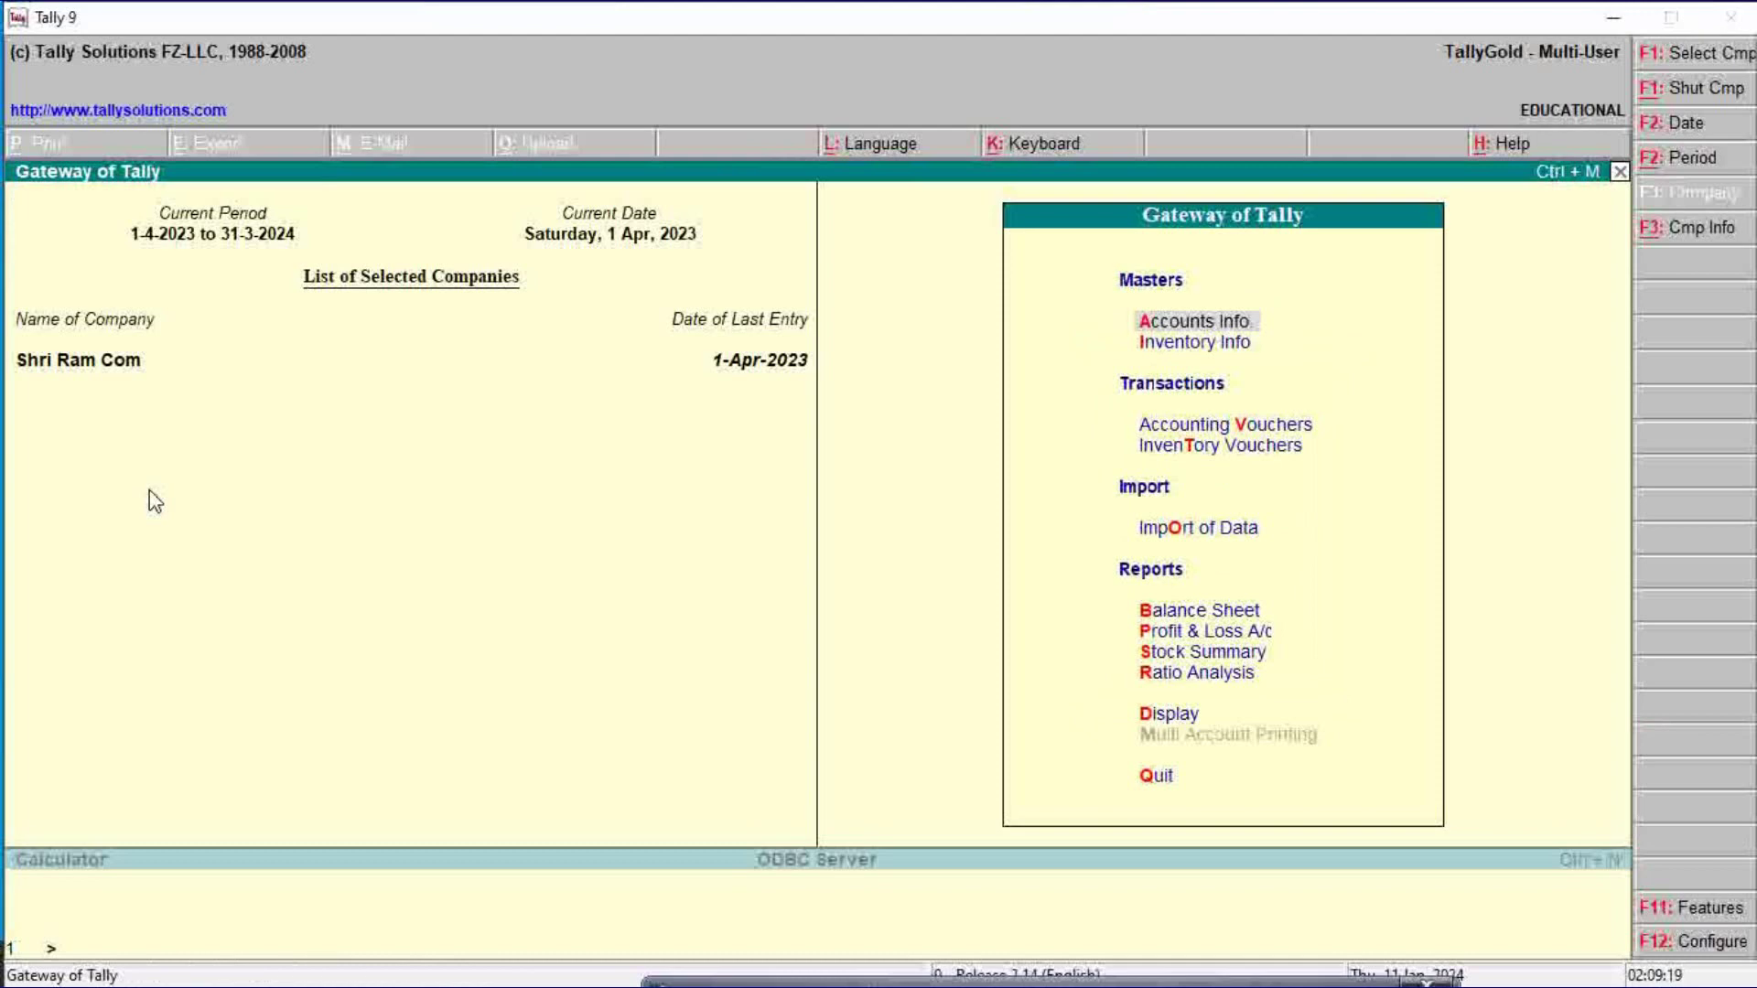
{"action": "key", "text": "Down"}
{"action": "key", "text": "Down"}
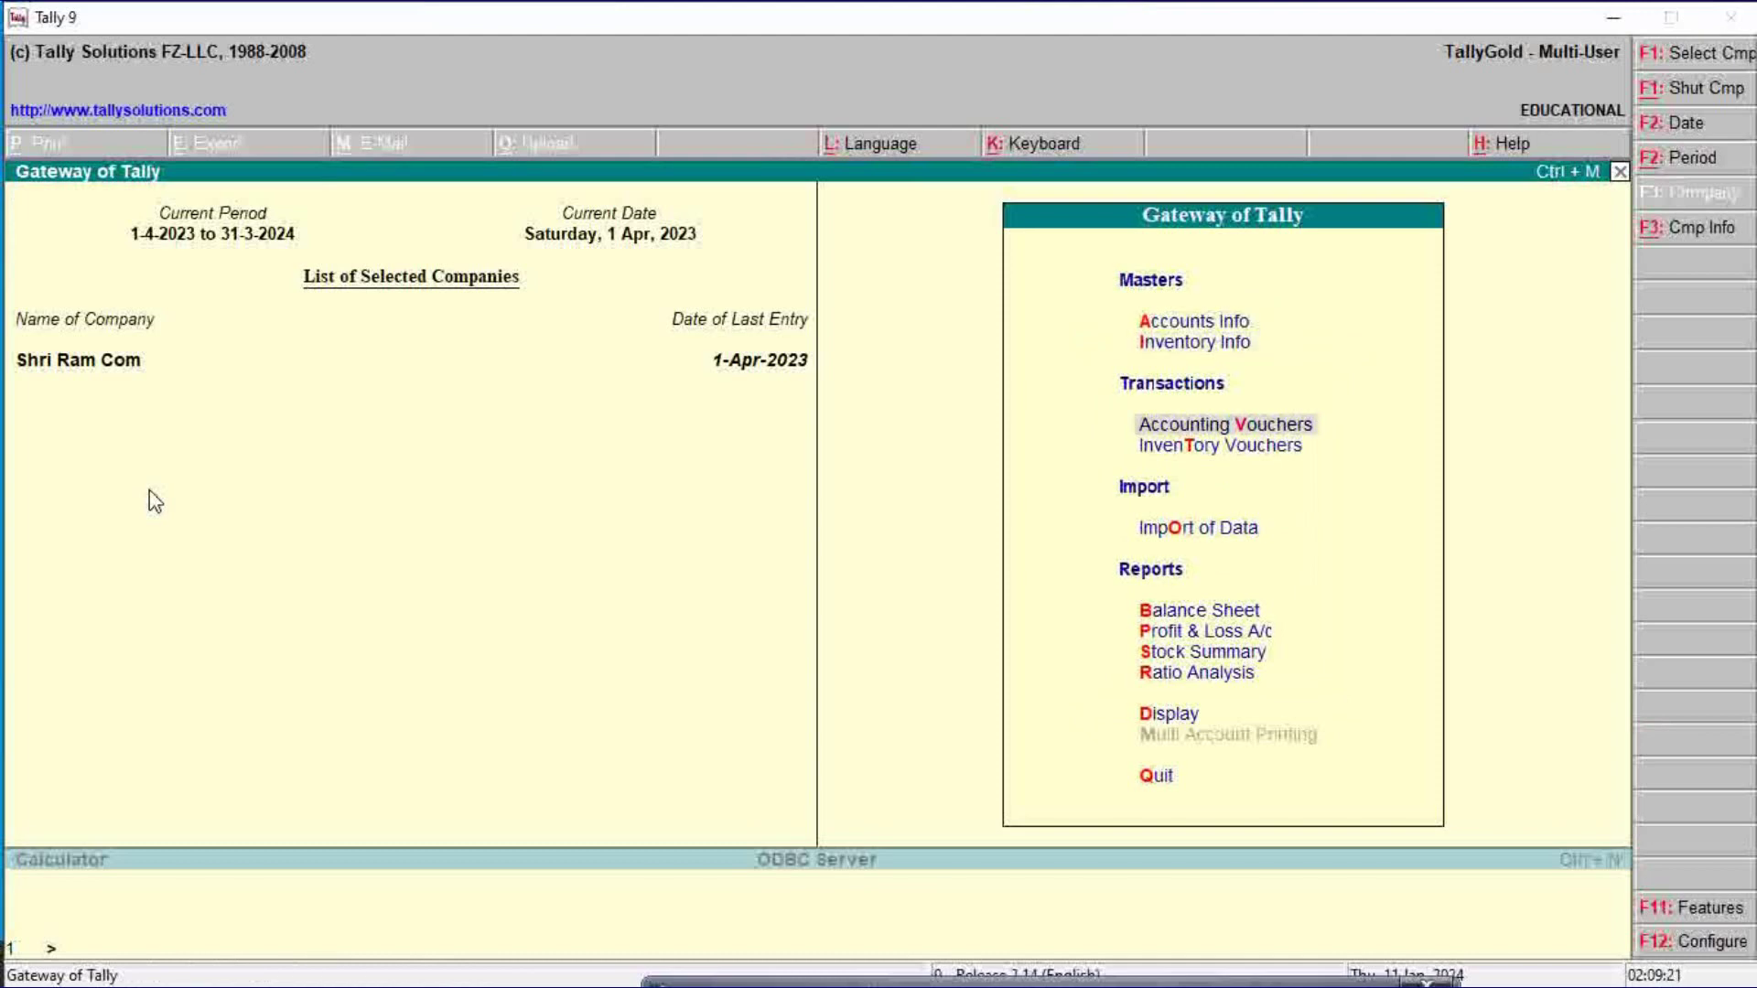
{"action": "key", "text": "Return"}
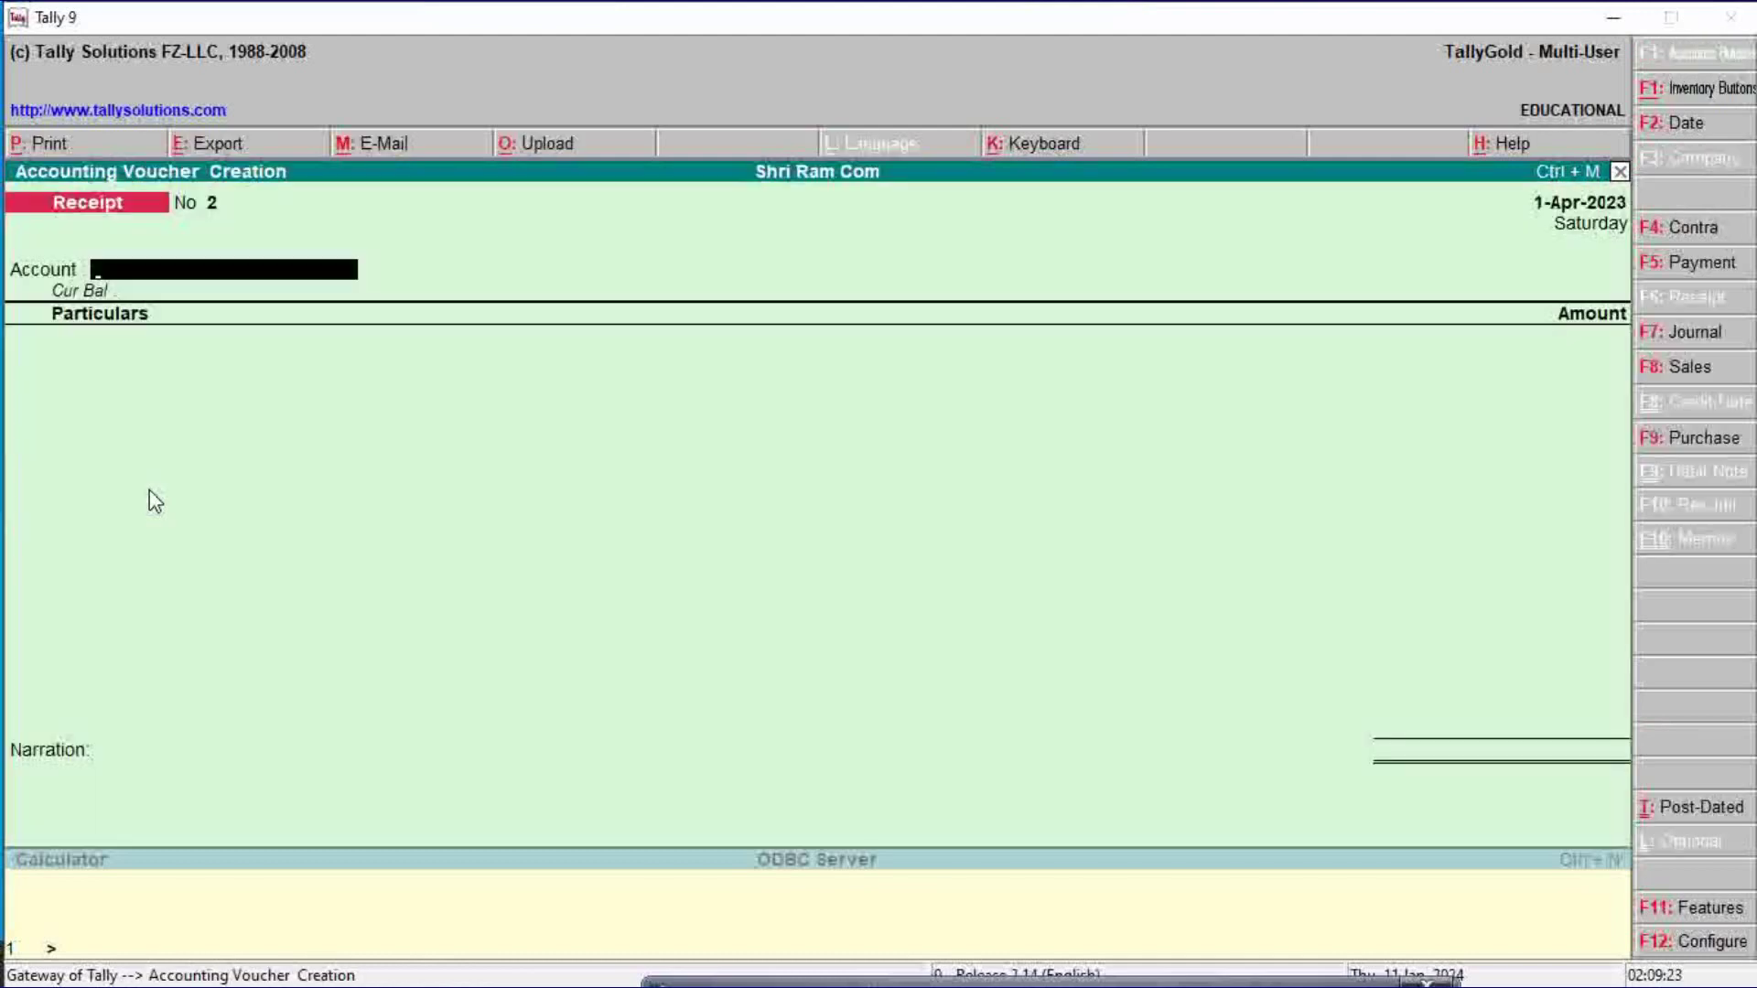
{"action": "key", "text": "F9"}
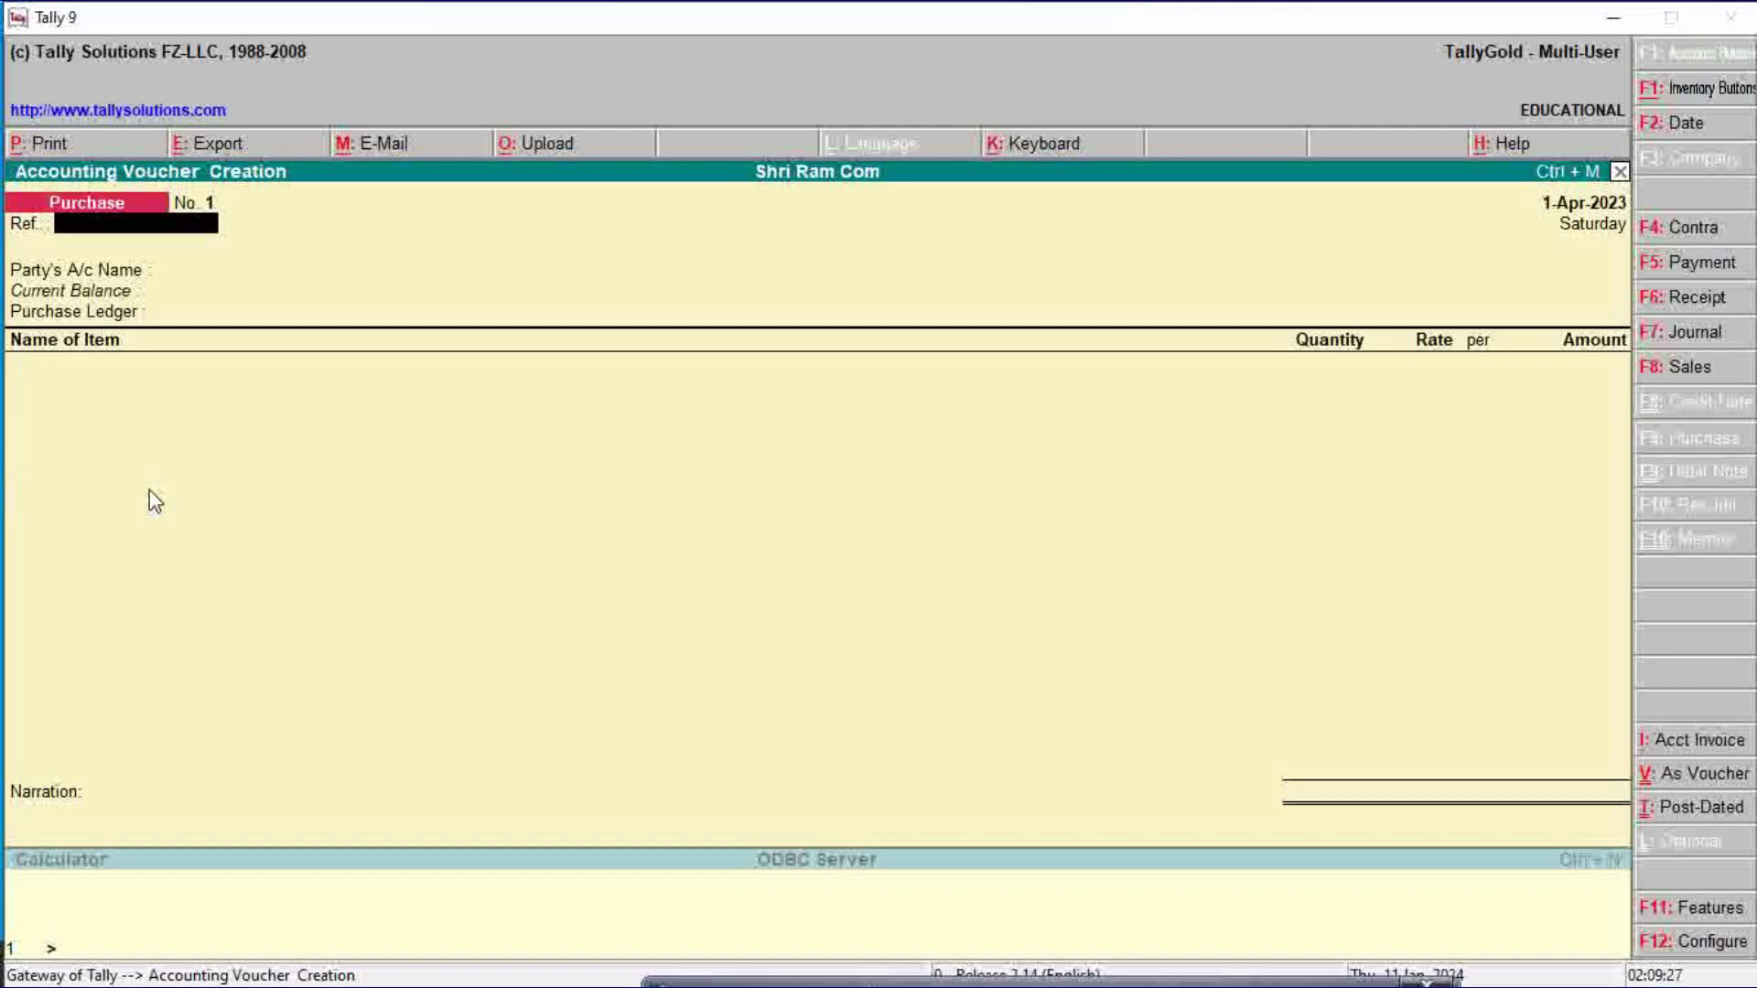
Step: Enter reference 754 on the purchase voucher and choose Cash as the party, accepting the supplier details
{"action": "type", "text": "754"}
{"action": "key", "text": "Return"}
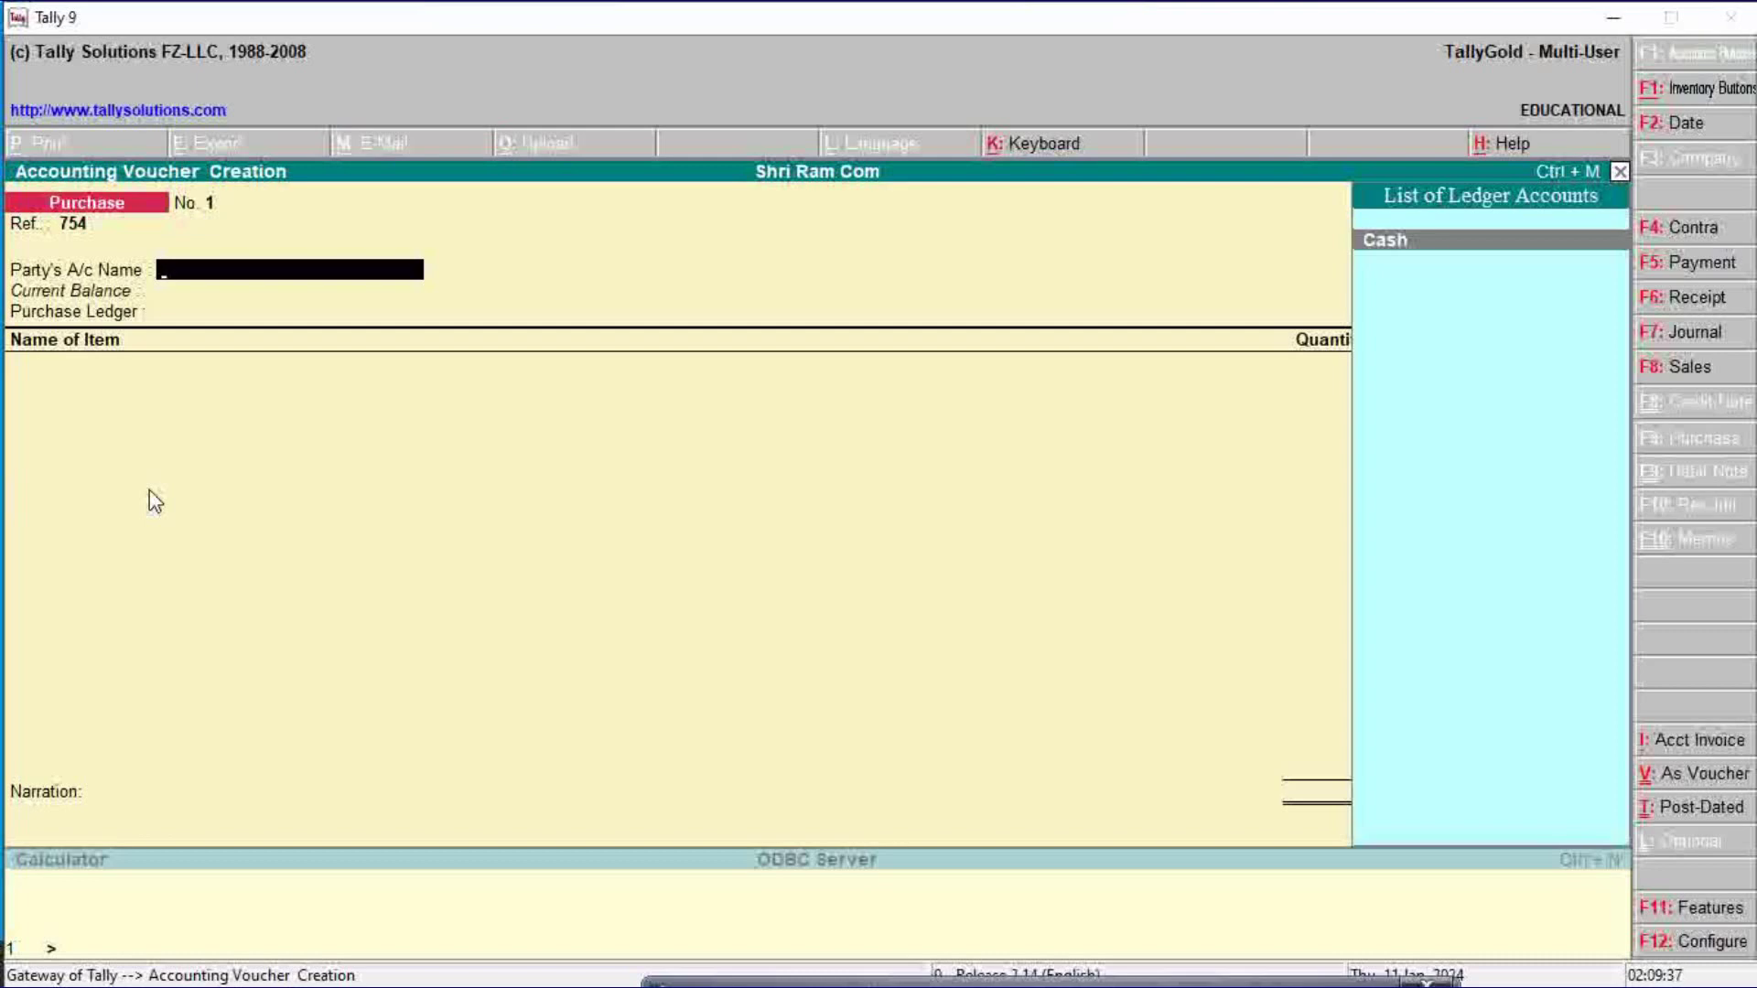
{"action": "key", "text": "Return"}
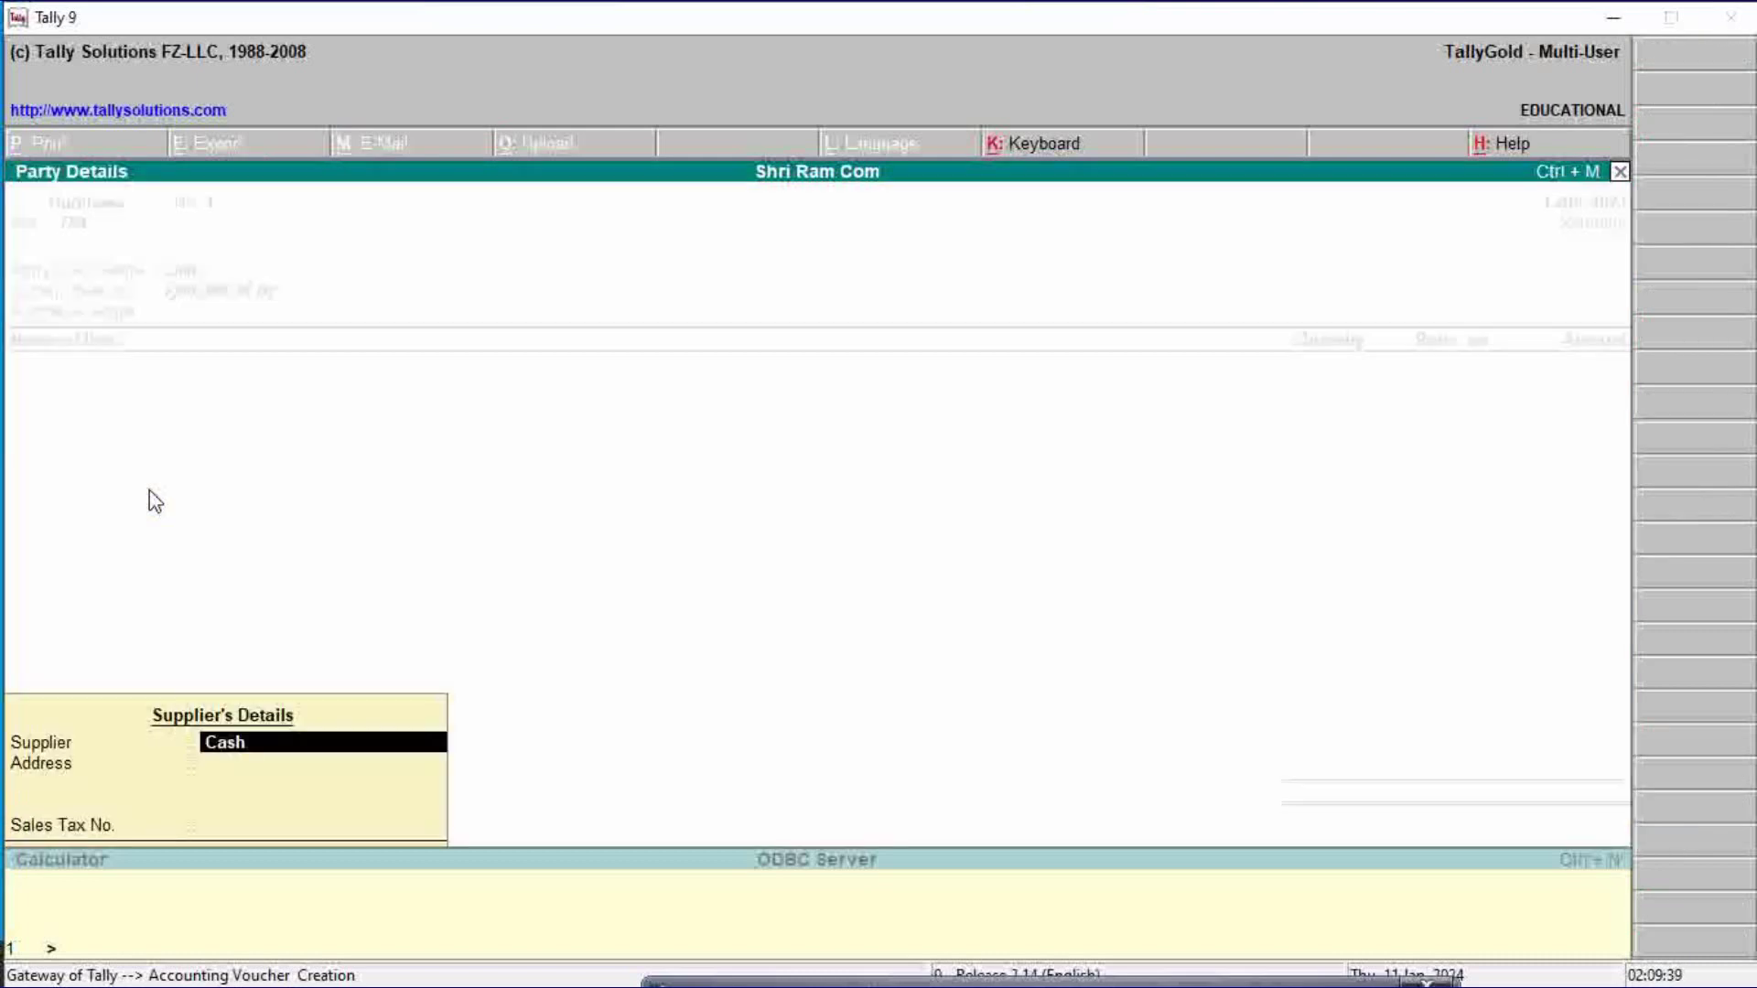
{"action": "key", "text": "Return"}
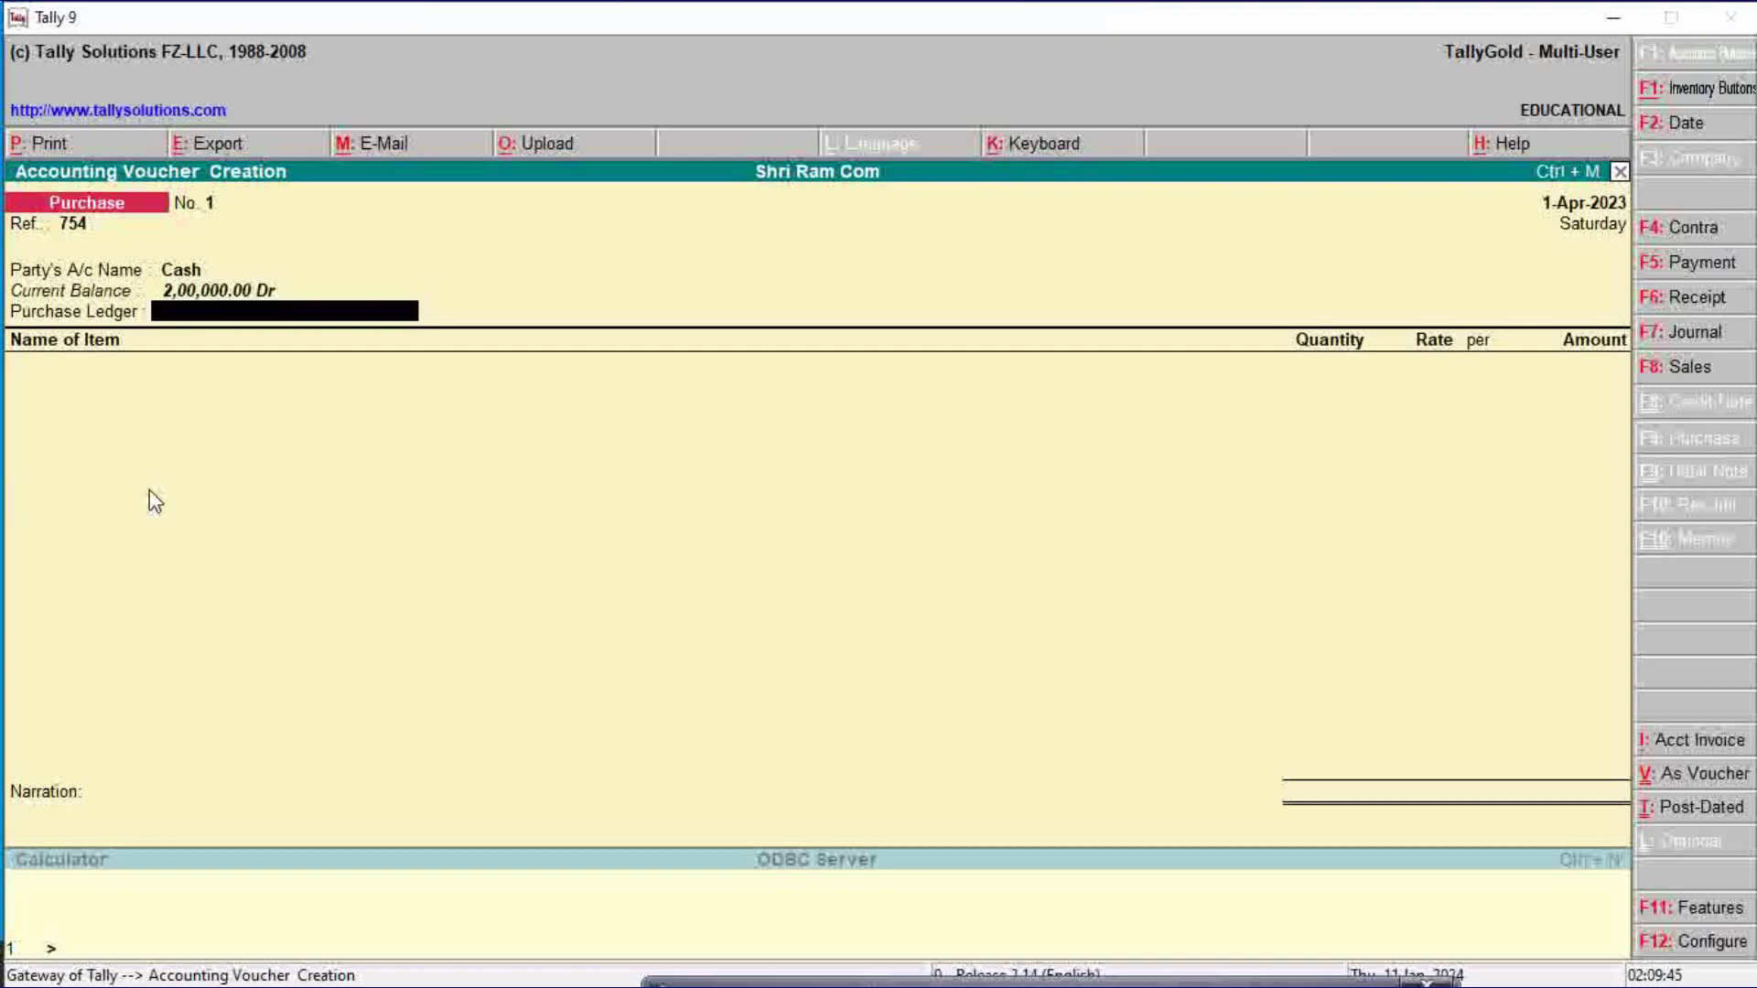
Step: Create a Medicine Purchase ledger under Purchase Accounts and use it as the voucher's purchase ledger
{"action": "key", "text": "alt+c"}
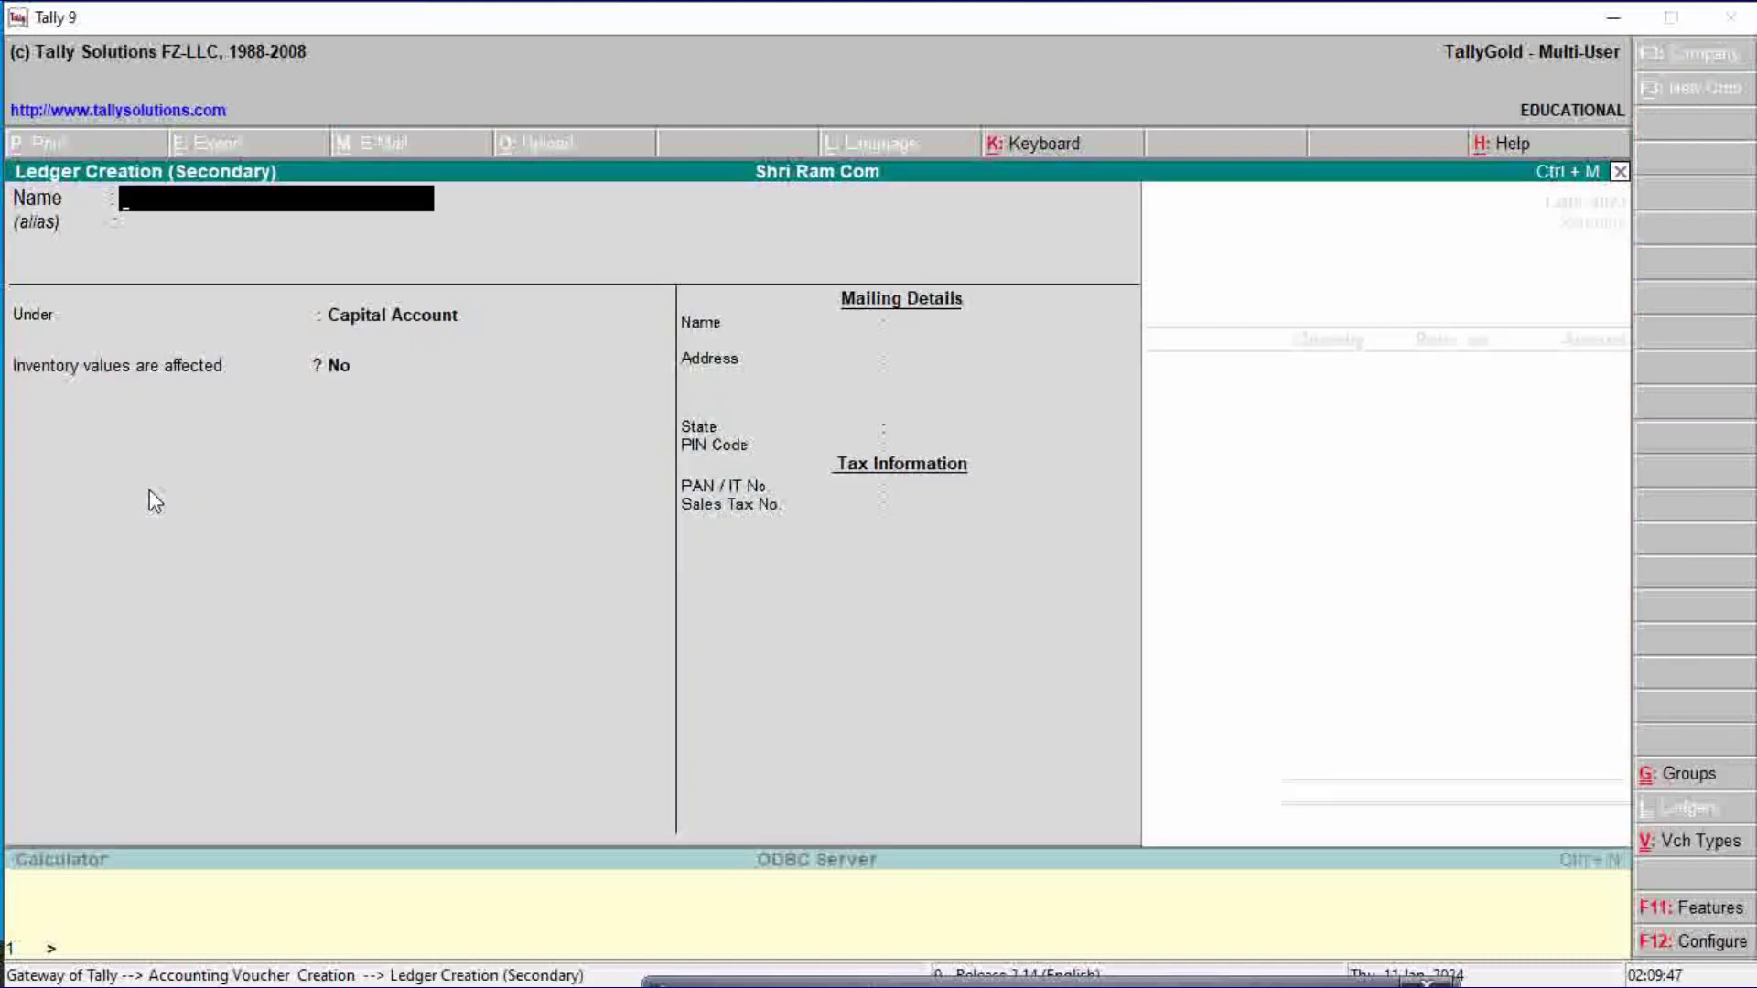
{"action": "type", "text": "Medicine Purca"}
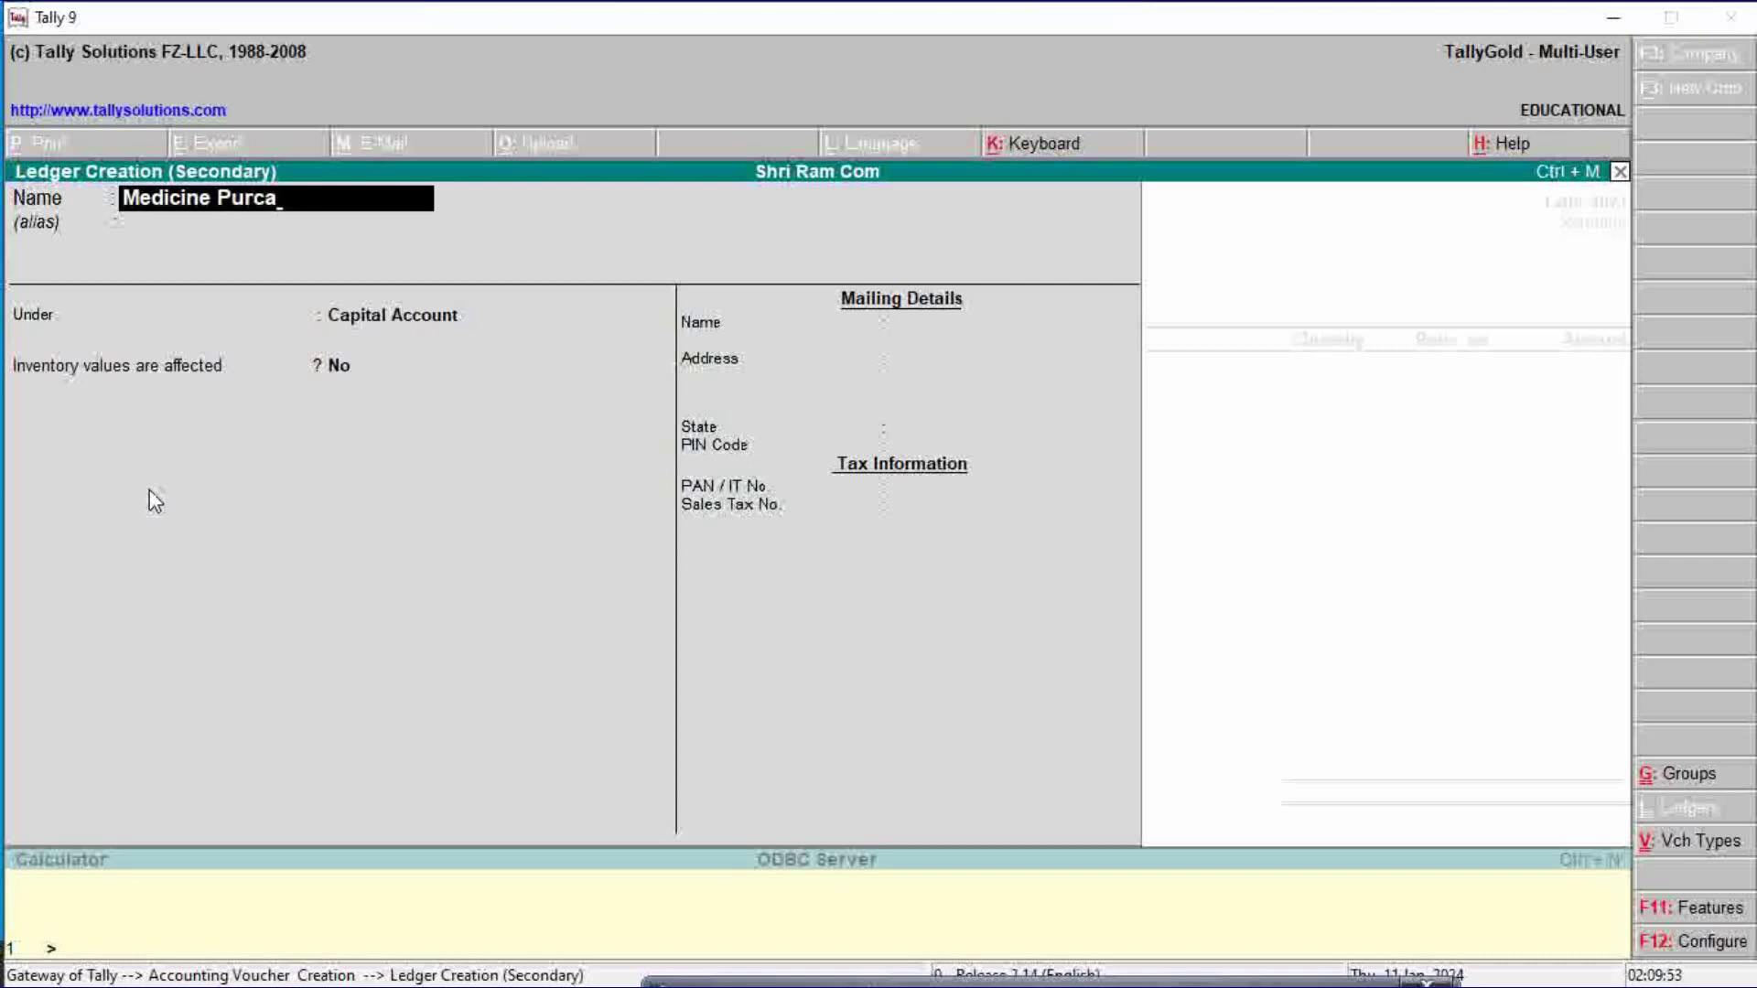
{"action": "key", "text": "BackSpace"}
{"action": "type", "text": "hase"}
{"action": "key", "text": "Return"}
{"action": "type", "text": "Pu"}
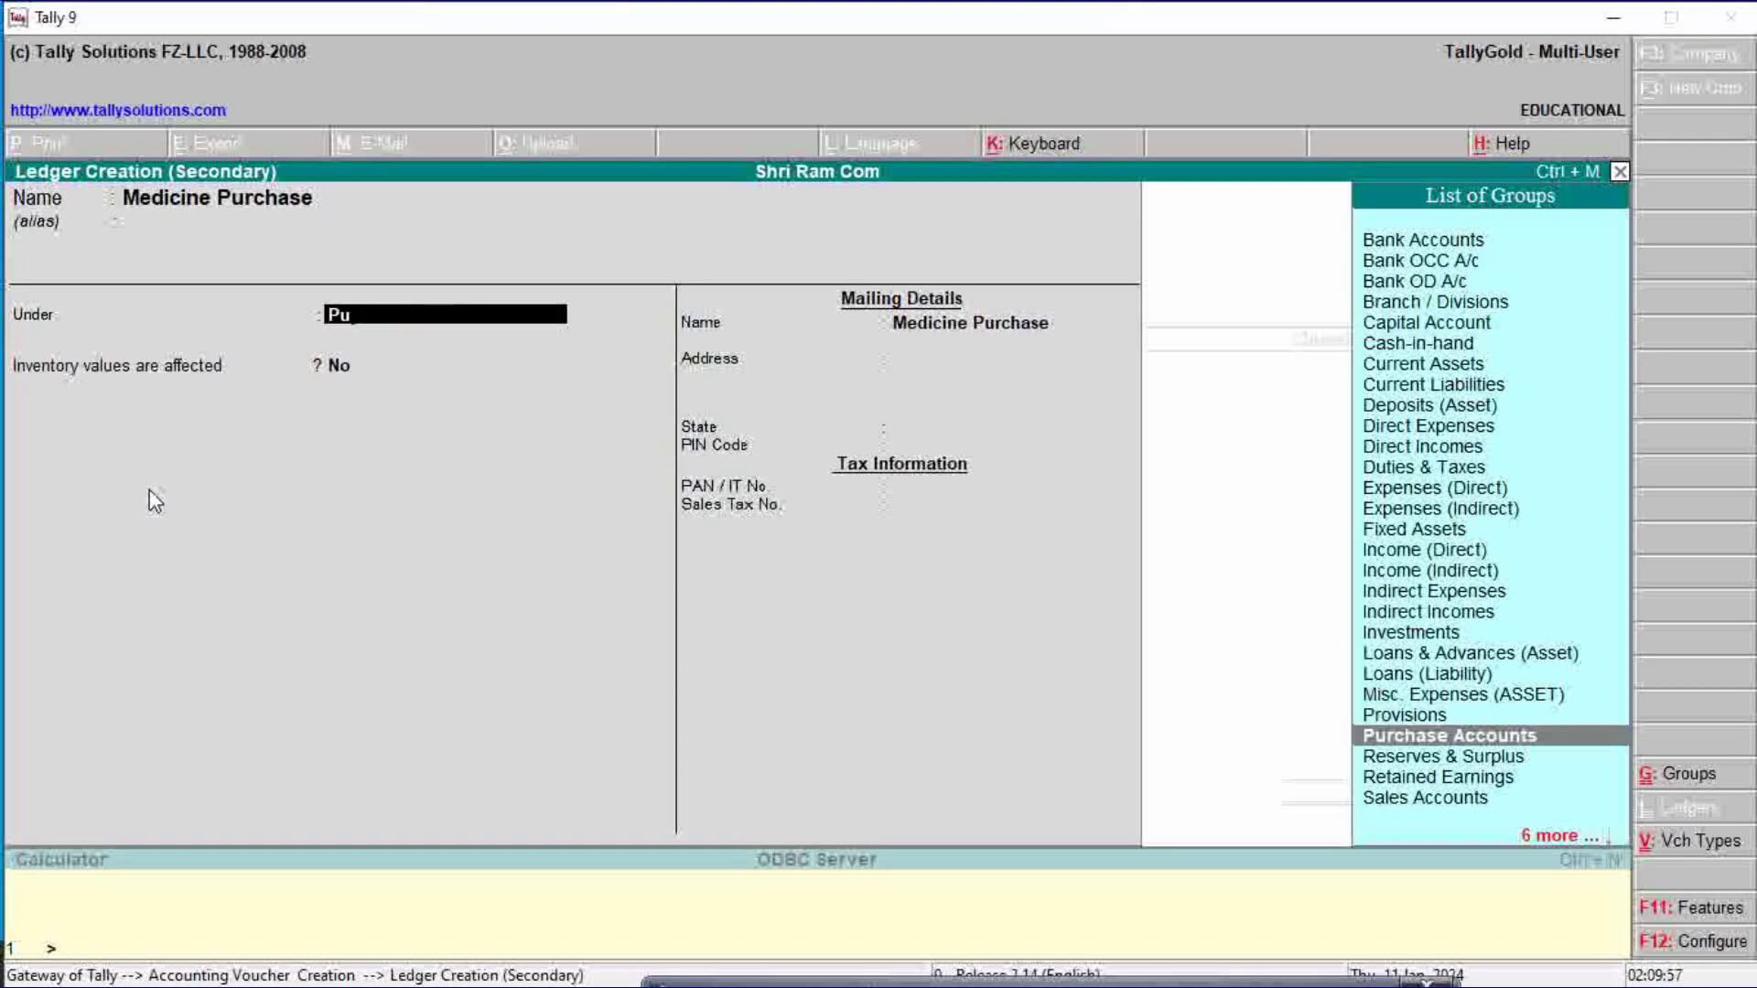
{"action": "key", "text": "Return"}
{"action": "key", "text": "Return"}
{"action": "key", "text": "Return"}
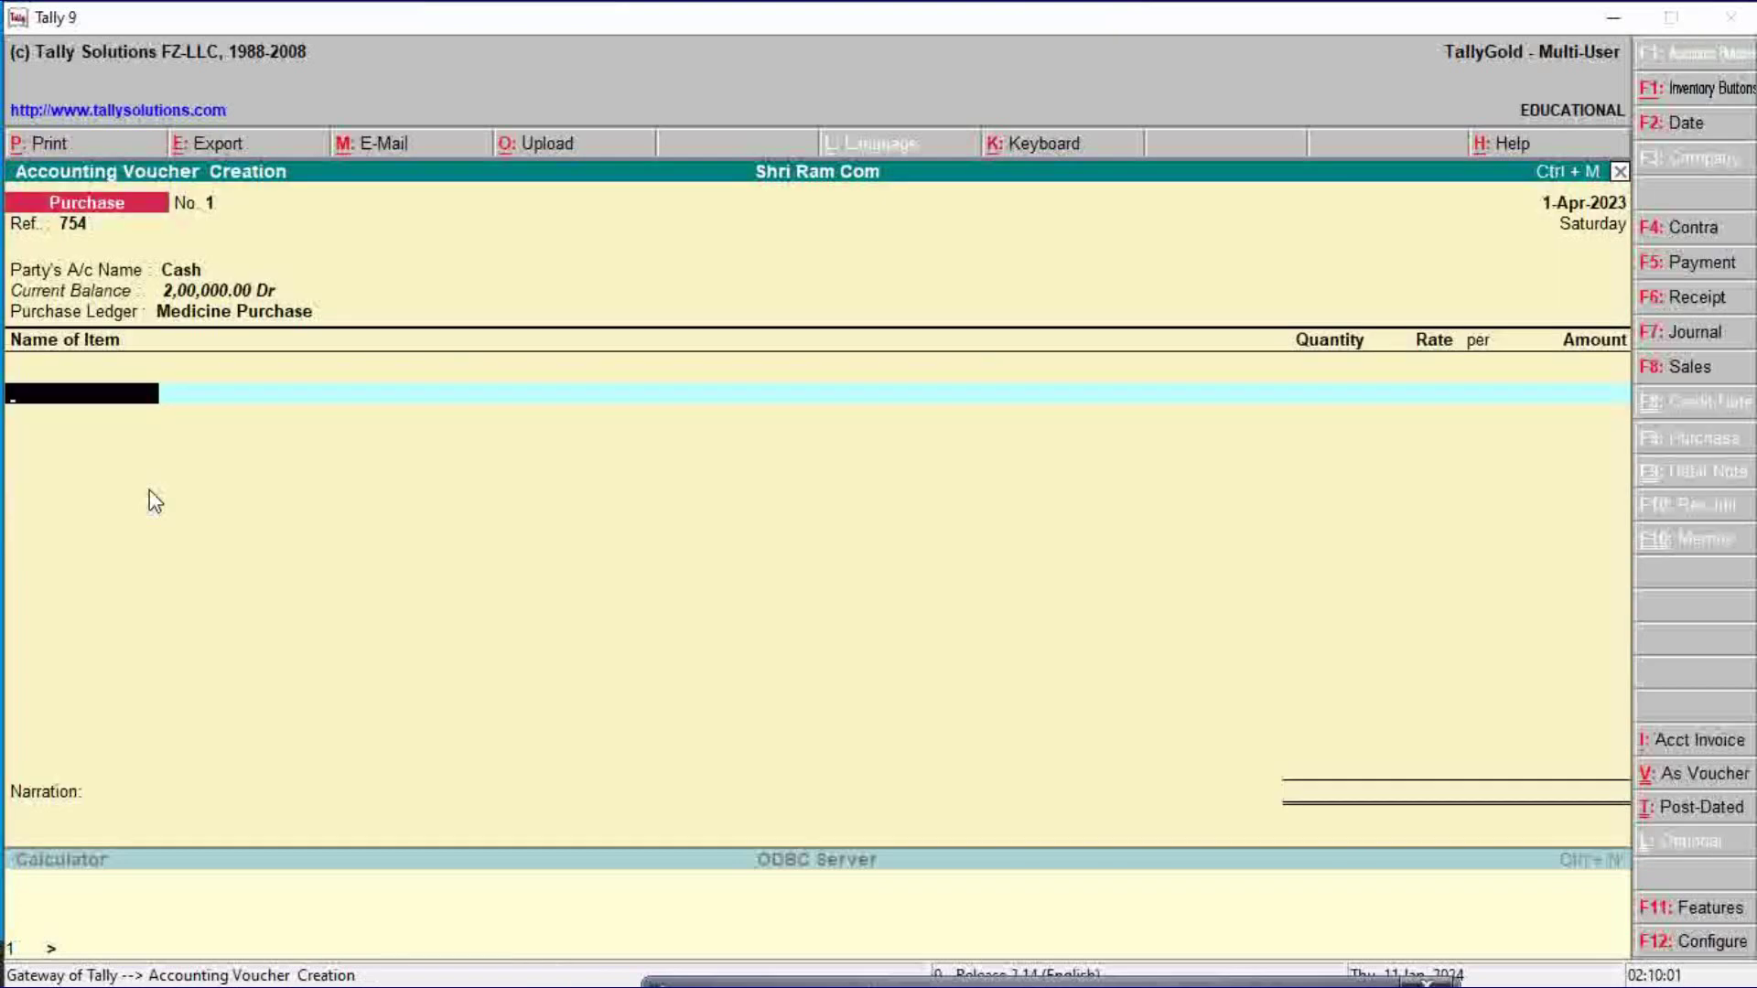
Step: Add Peracitamol Tablet to the purchase voucher with a new batch numbered 64664
{"action": "key", "text": "m"}
{"action": "key", "text": "Down"}
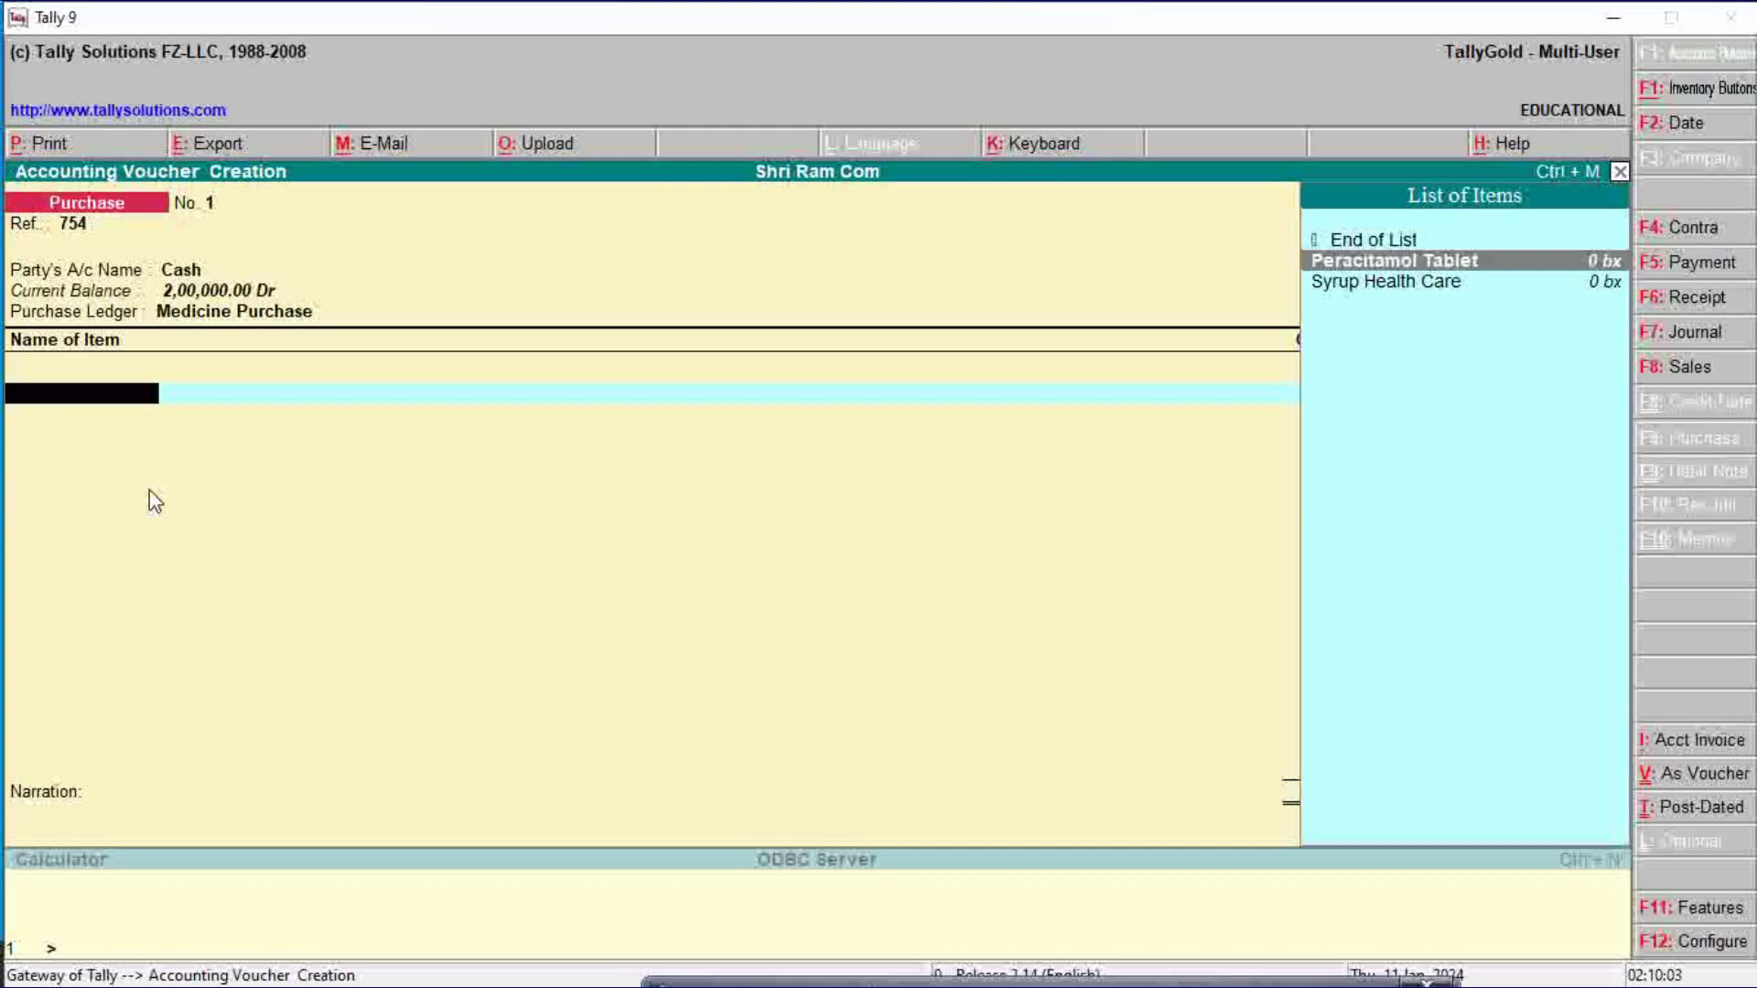
{"action": "key", "text": "Return"}
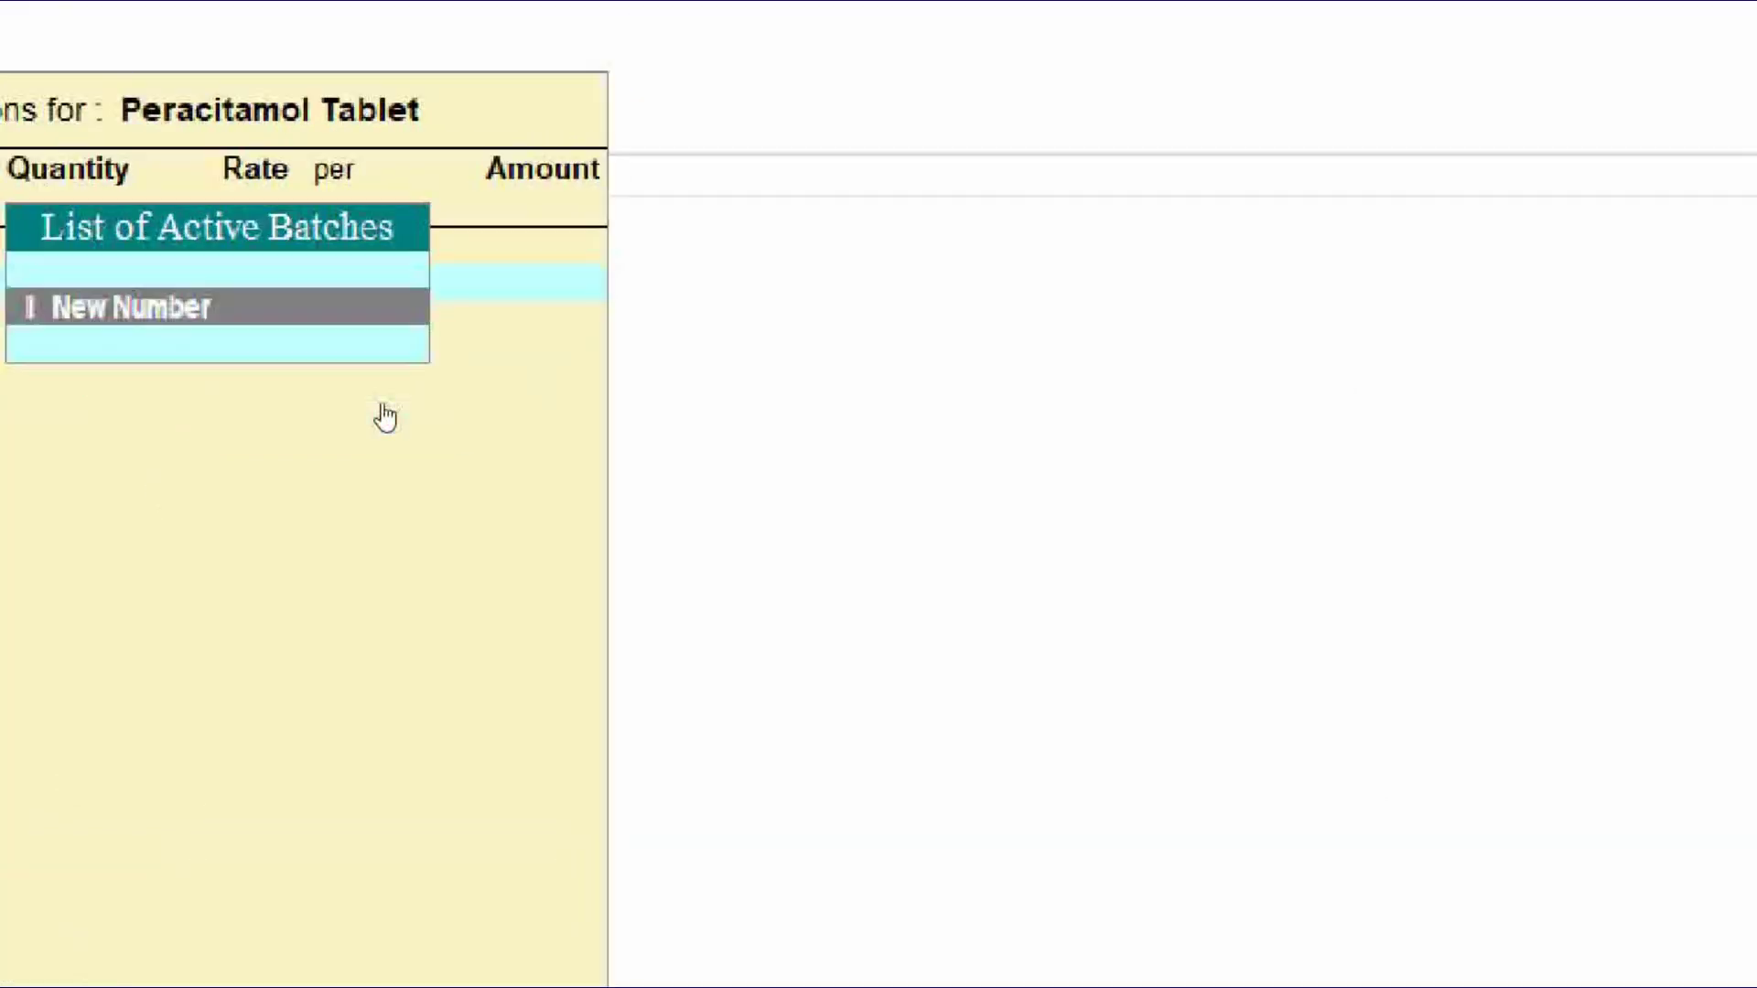
{"action": "key", "text": "Return"}
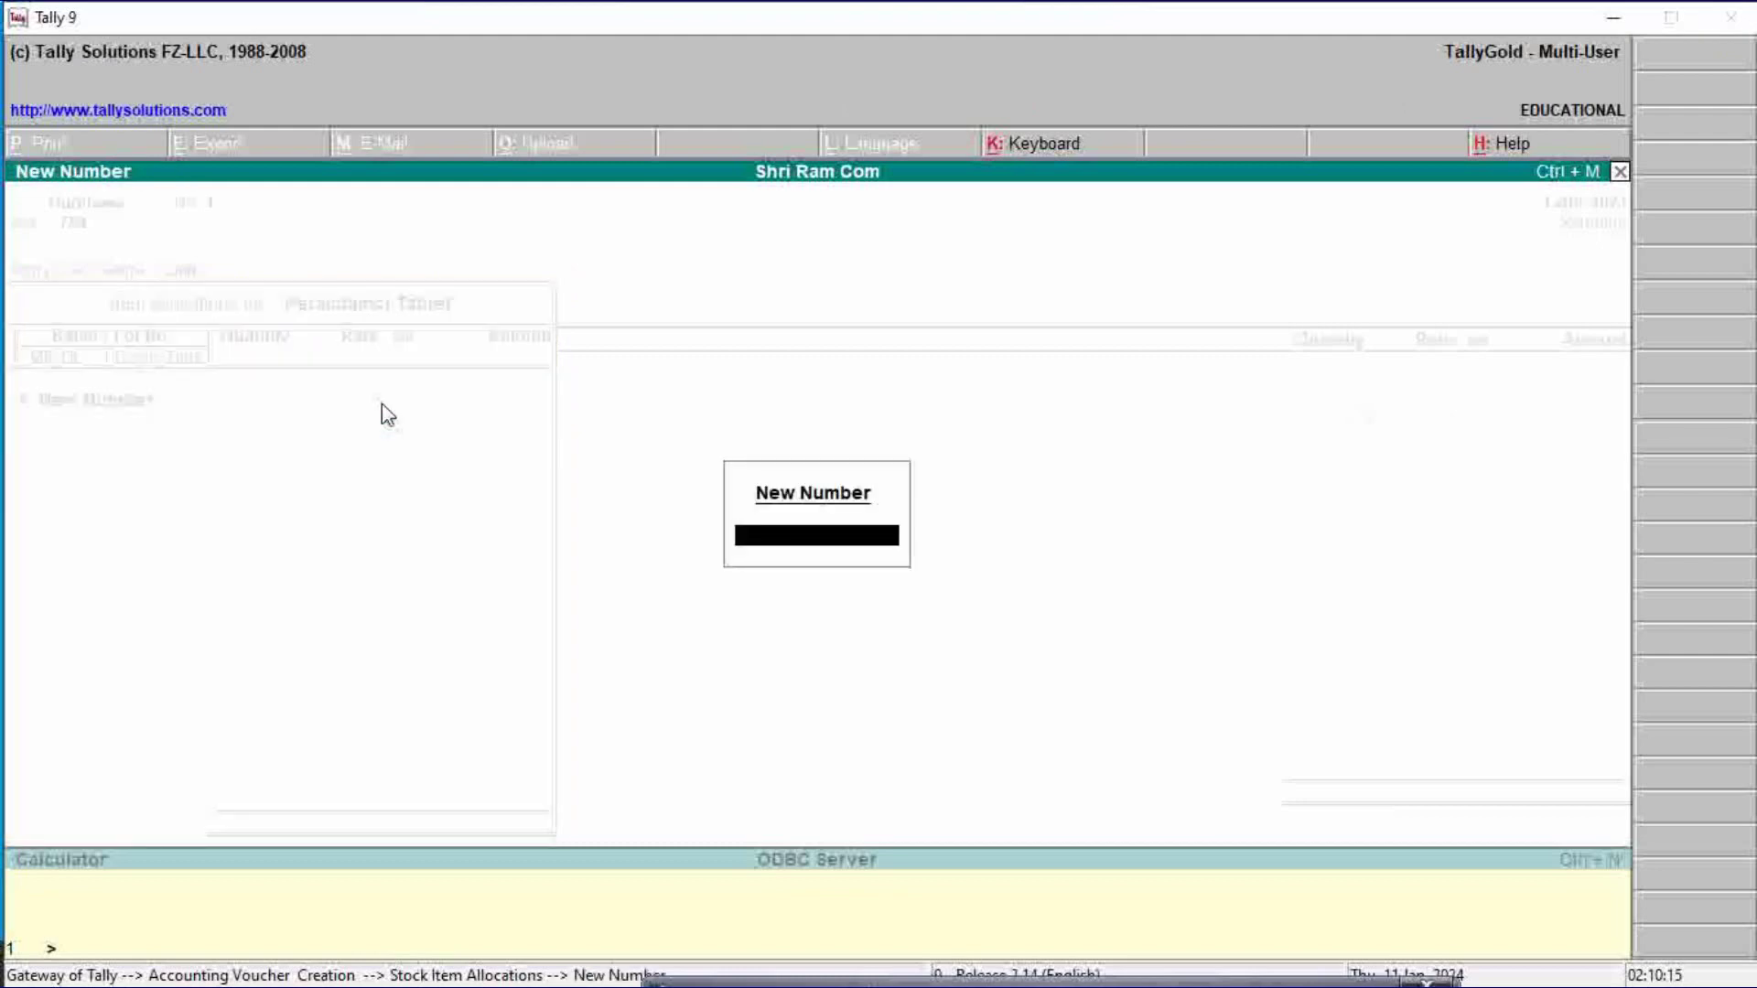
{"action": "type", "text": "64664"}
{"action": "key", "text": "Return"}
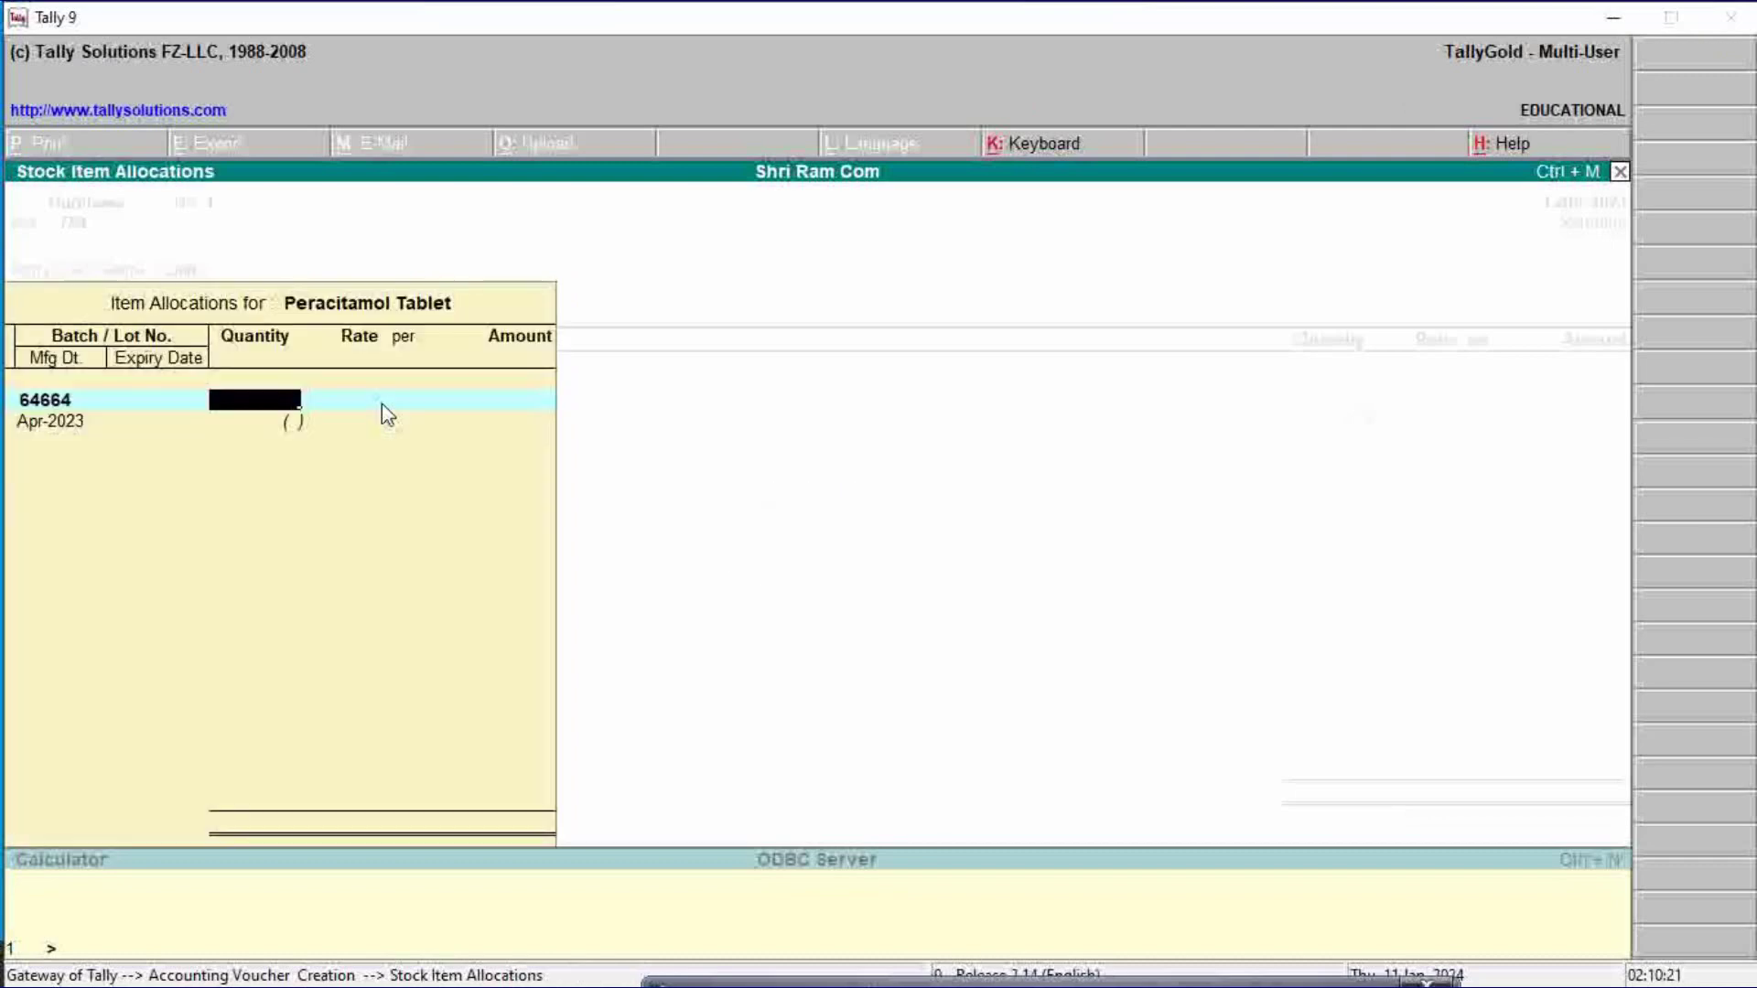
Step: Enter a quantity of 10 bx at a rate of 120 per bx for batch 64664
{"action": "type", "text": "1"}
{"action": "type", "text": "0"}
{"action": "key", "text": "Return"}
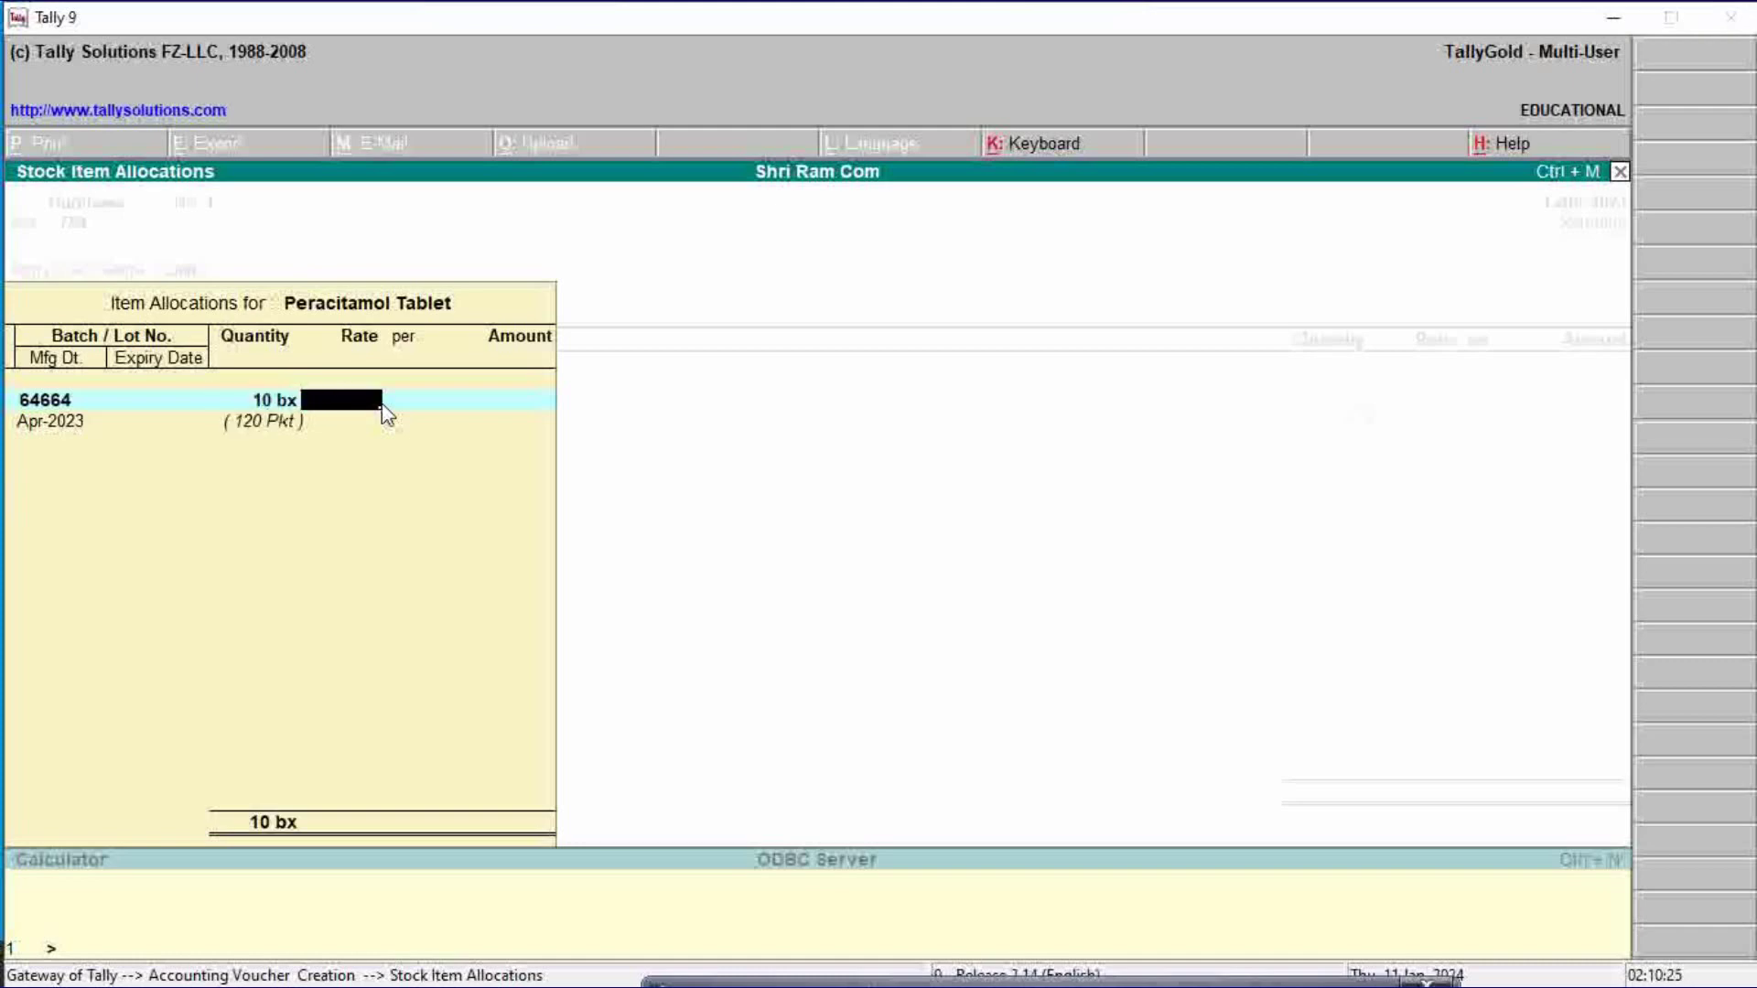
{"action": "type", "text": "120"}
{"action": "key", "text": "Return"}
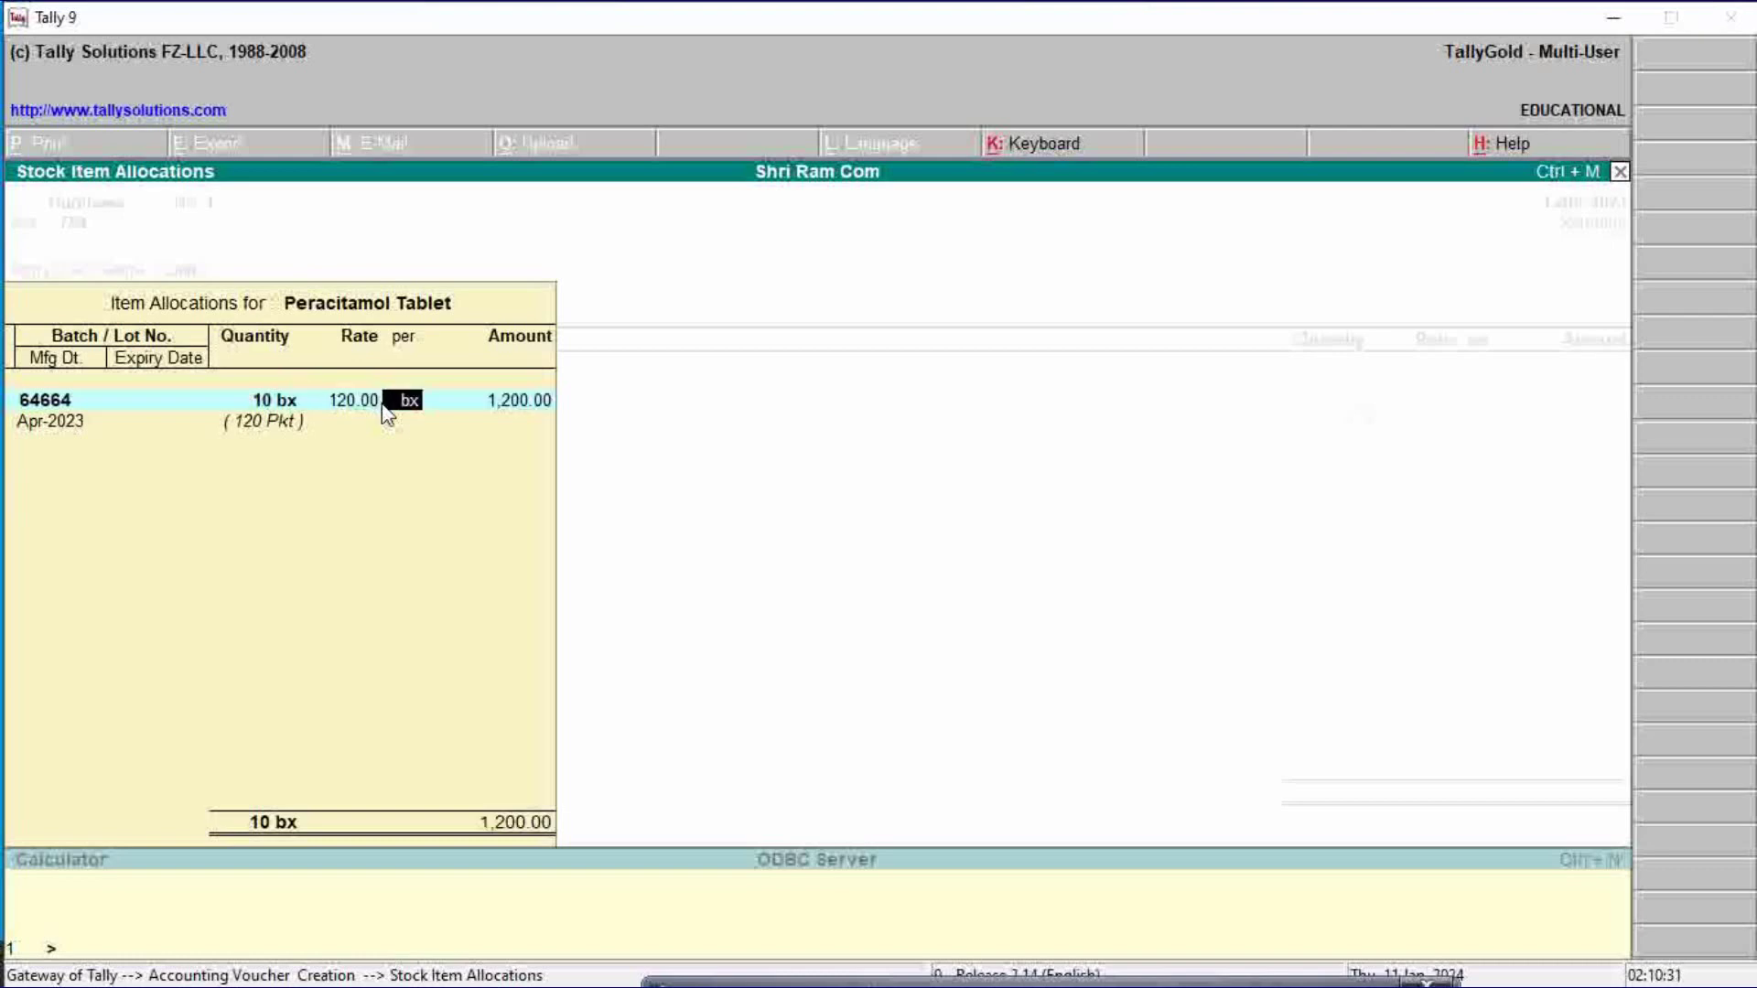
{"action": "key", "text": "Return"}
{"action": "key", "text": "Return"}
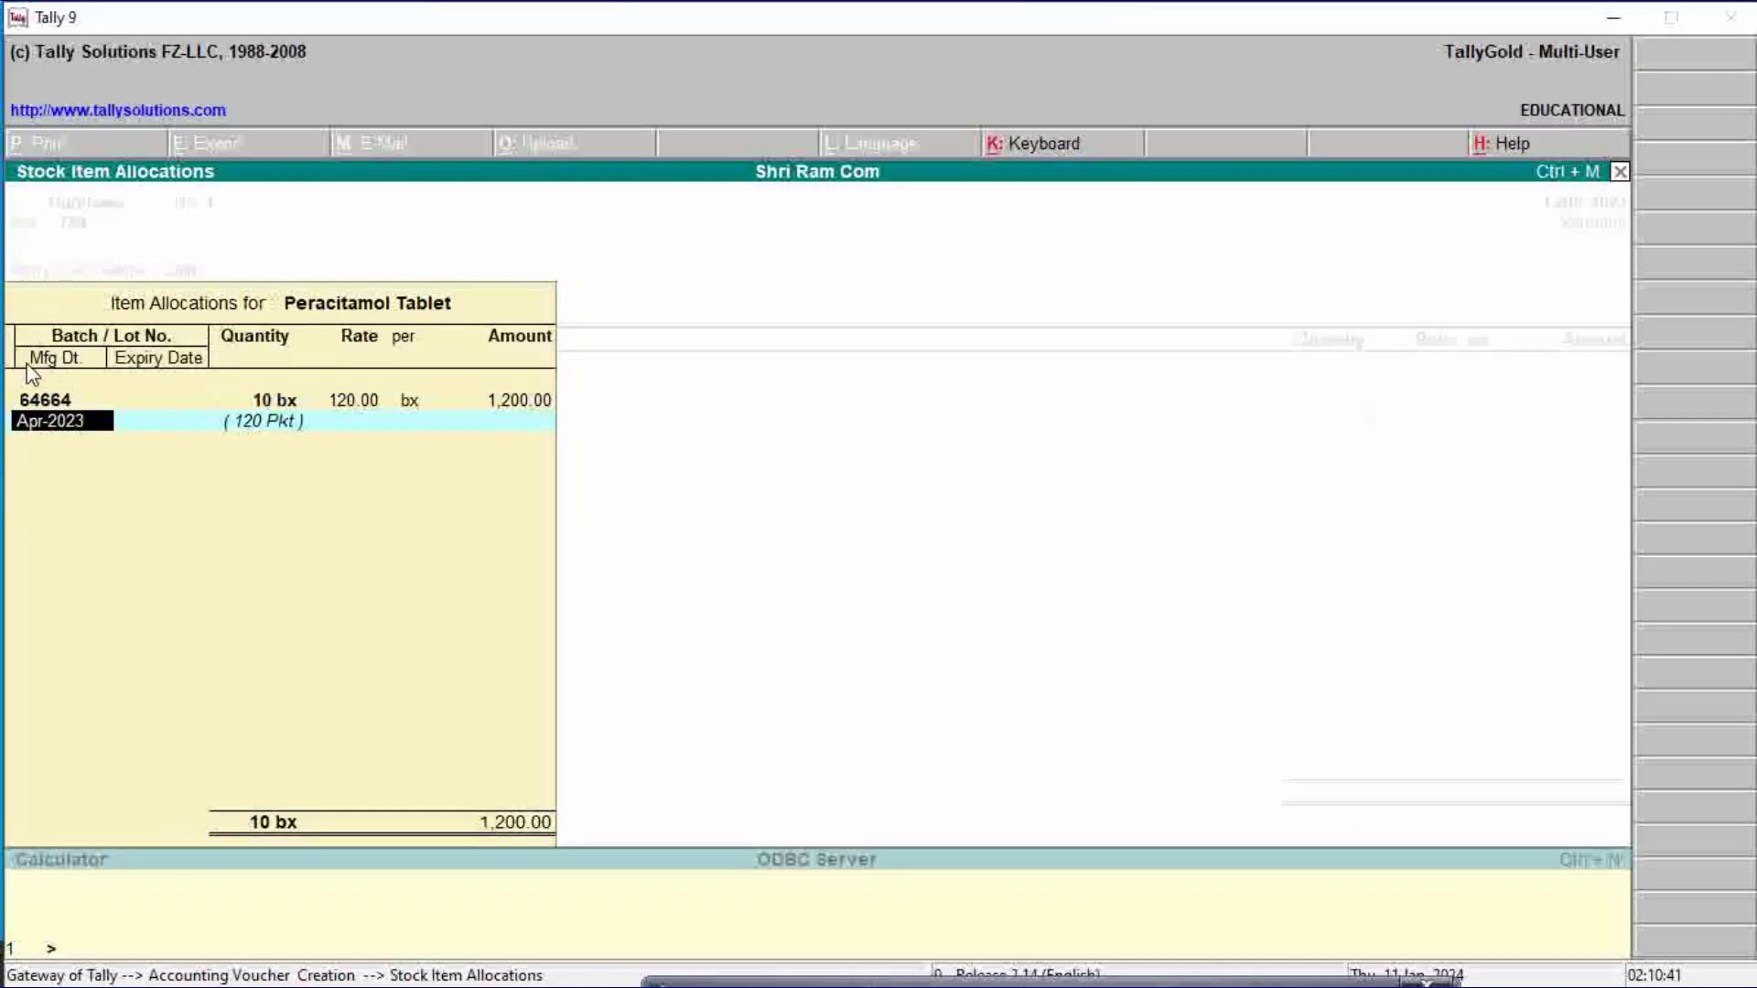
Step: Keep Apr-2023 as the batch's manufacturing date, set its expiry to 1-Mar-2024, and finish the Peracitamol Tablet allocation
{"action": "key", "text": "Return"}
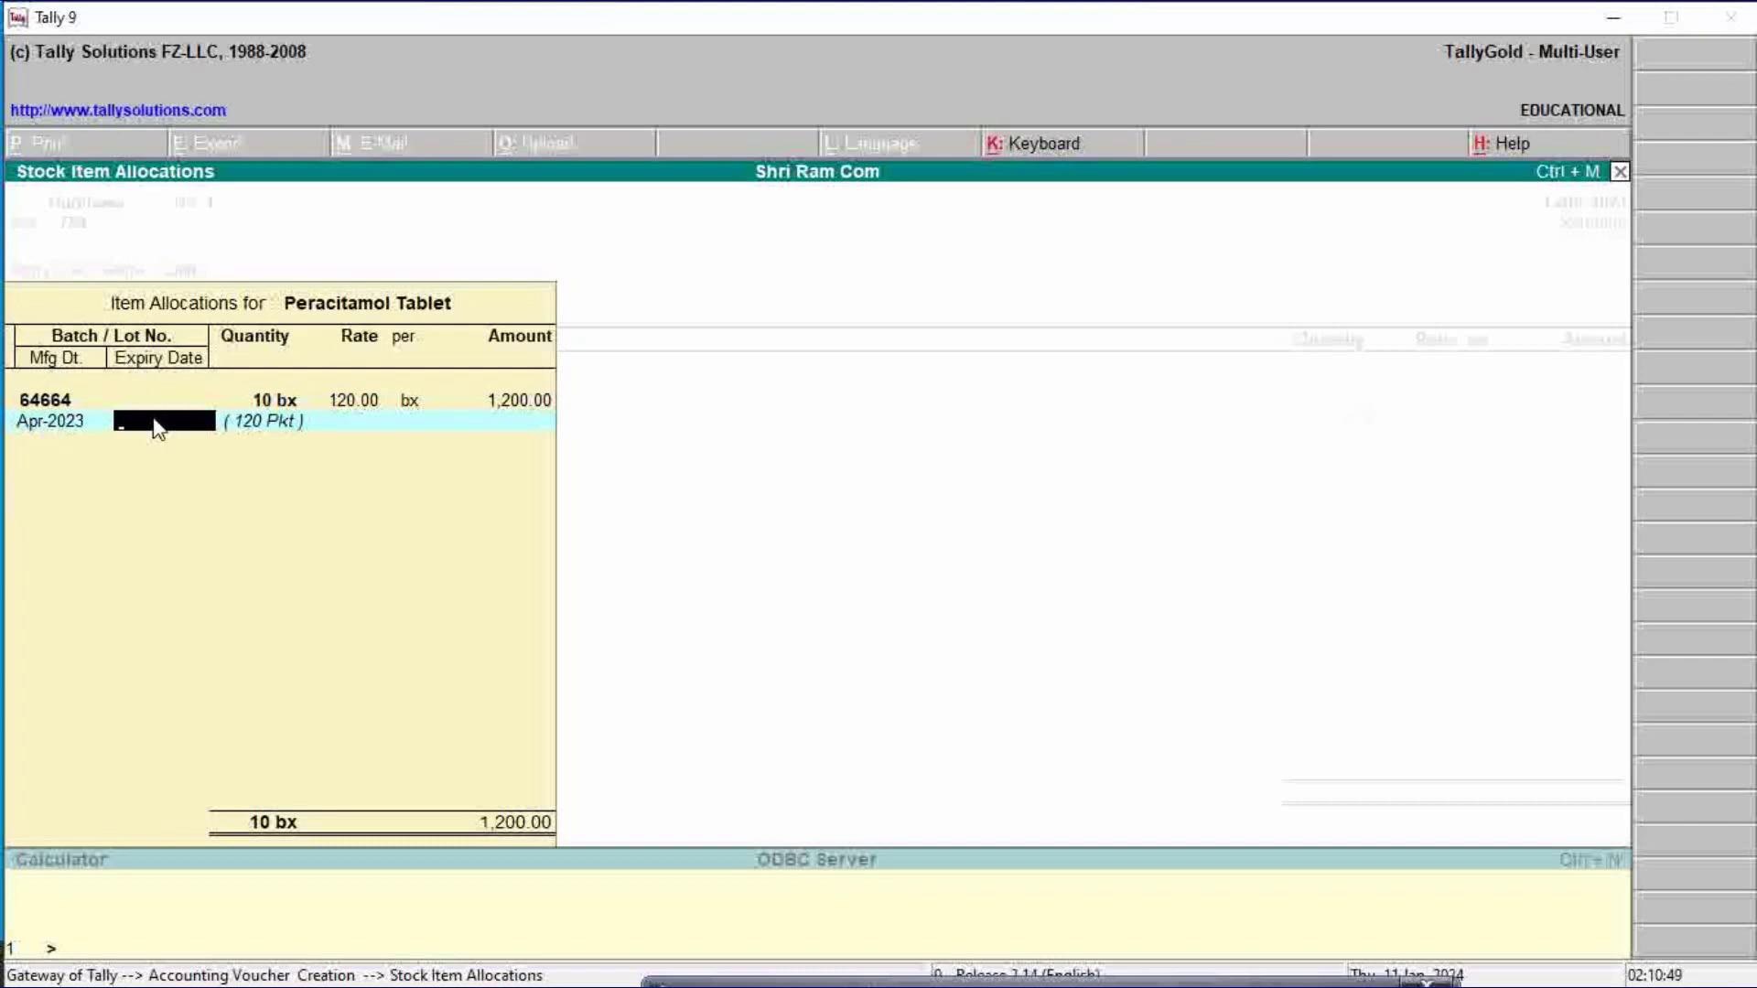
{"action": "type", "text": "1-3-24"}
{"action": "key", "text": "Return"}
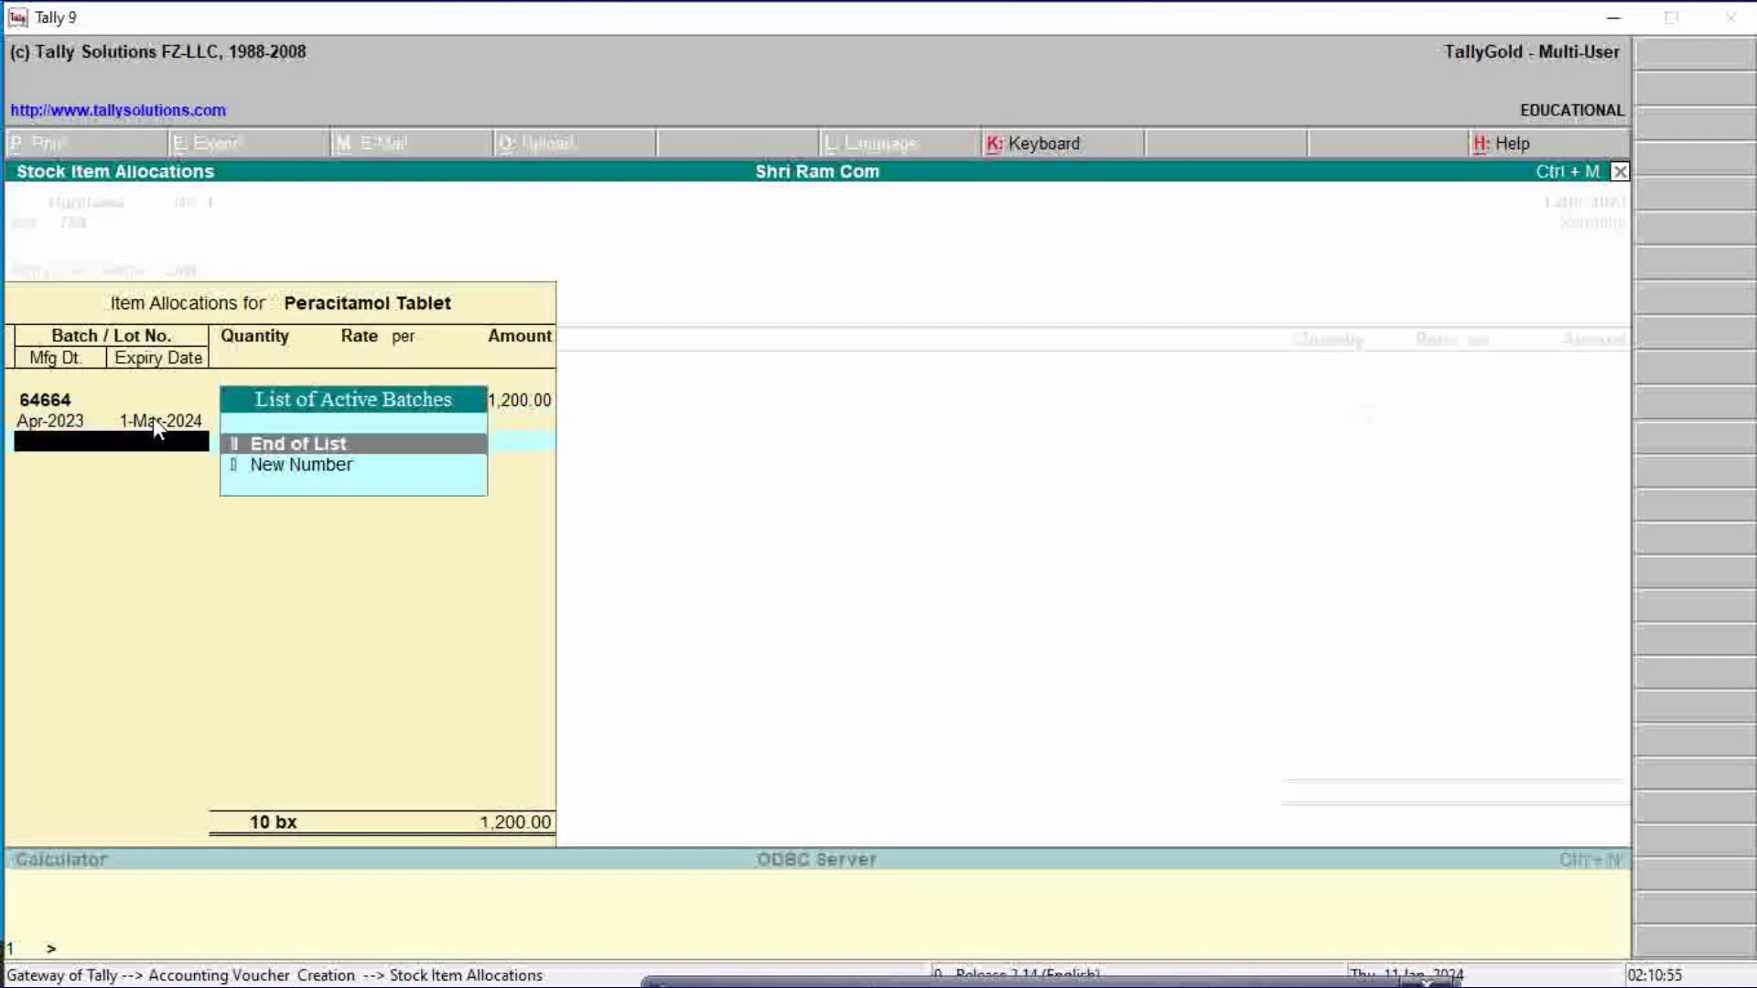
{"action": "key", "text": "Return"}
{"action": "key", "text": "Return"}
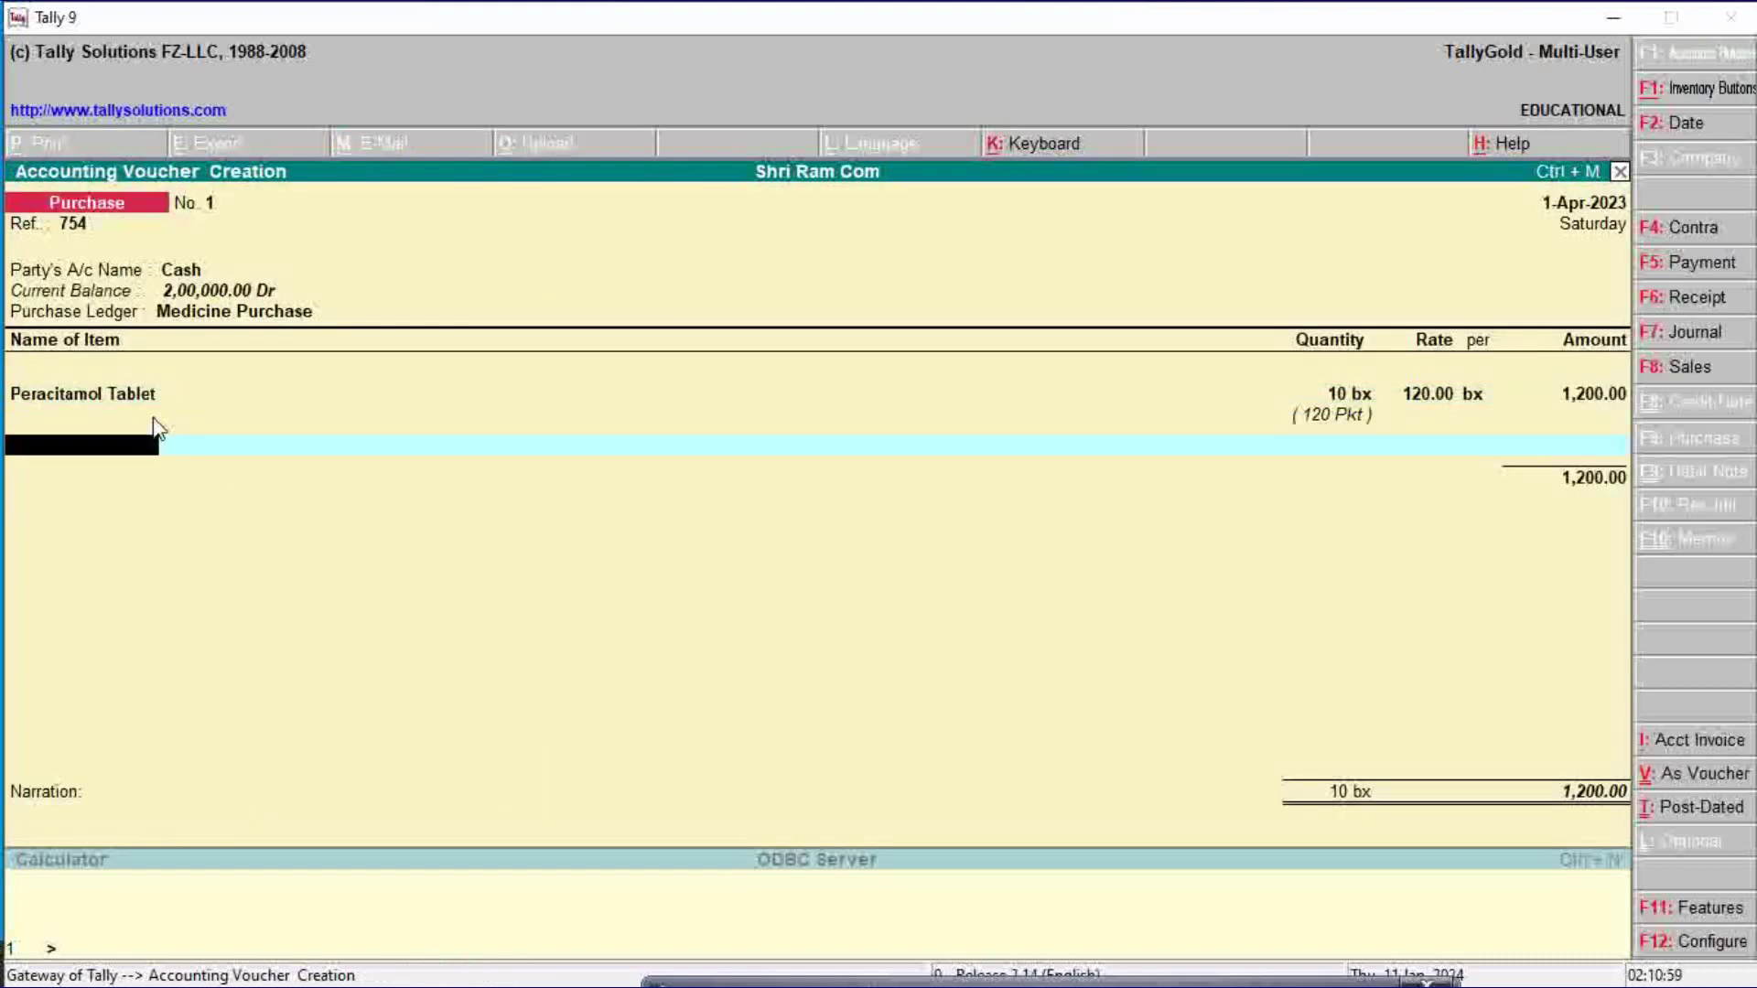
Step: Add Syrup Health Care as the second purchase item with a new batch numbered 47755
{"action": "type", "text": "Sy"}
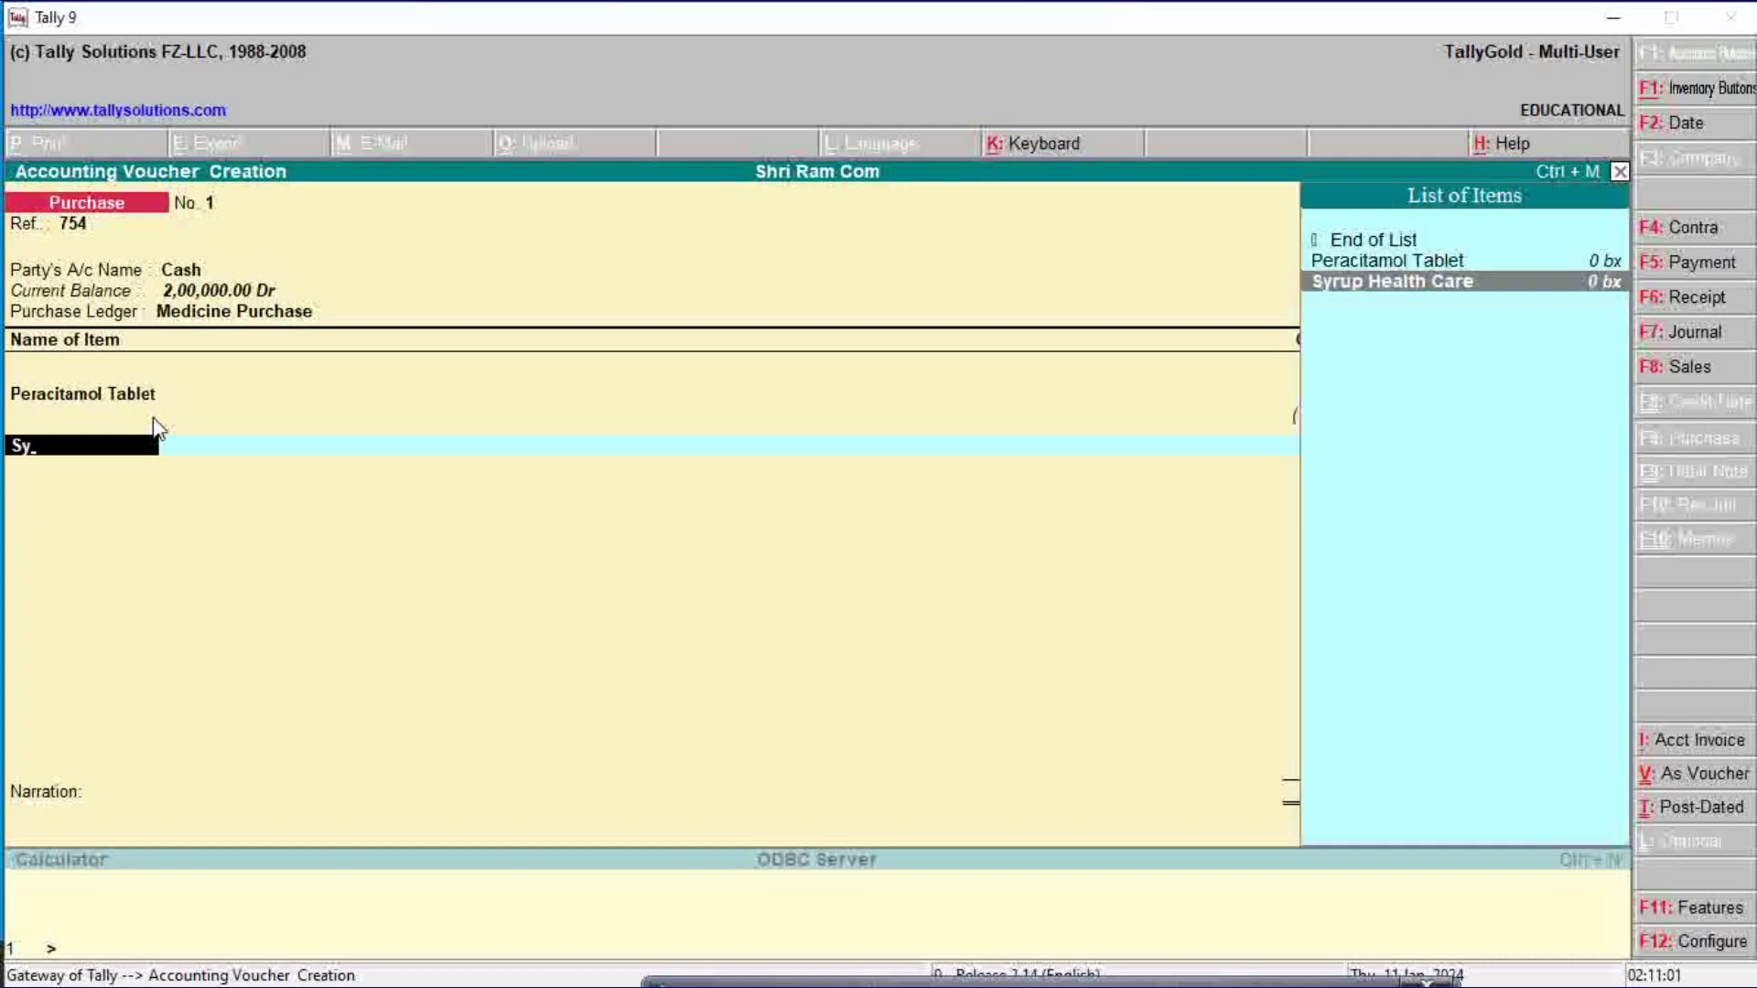
{"action": "key", "text": "Return"}
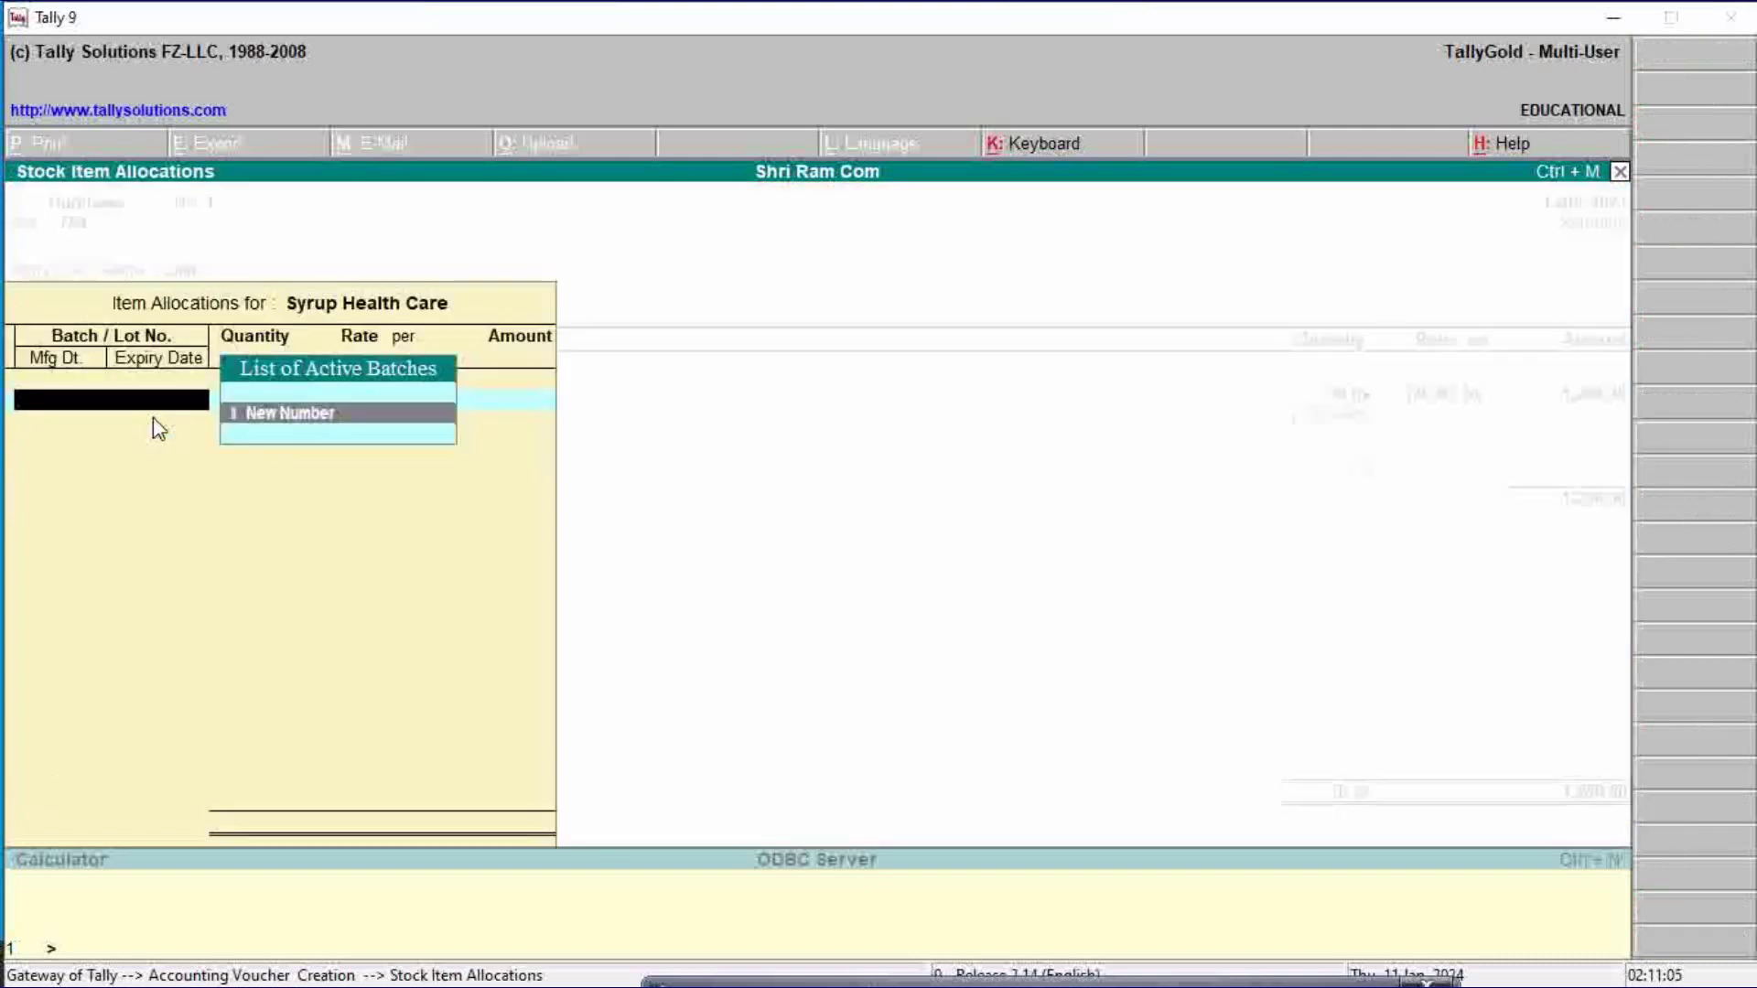
{"action": "key", "text": "Return"}
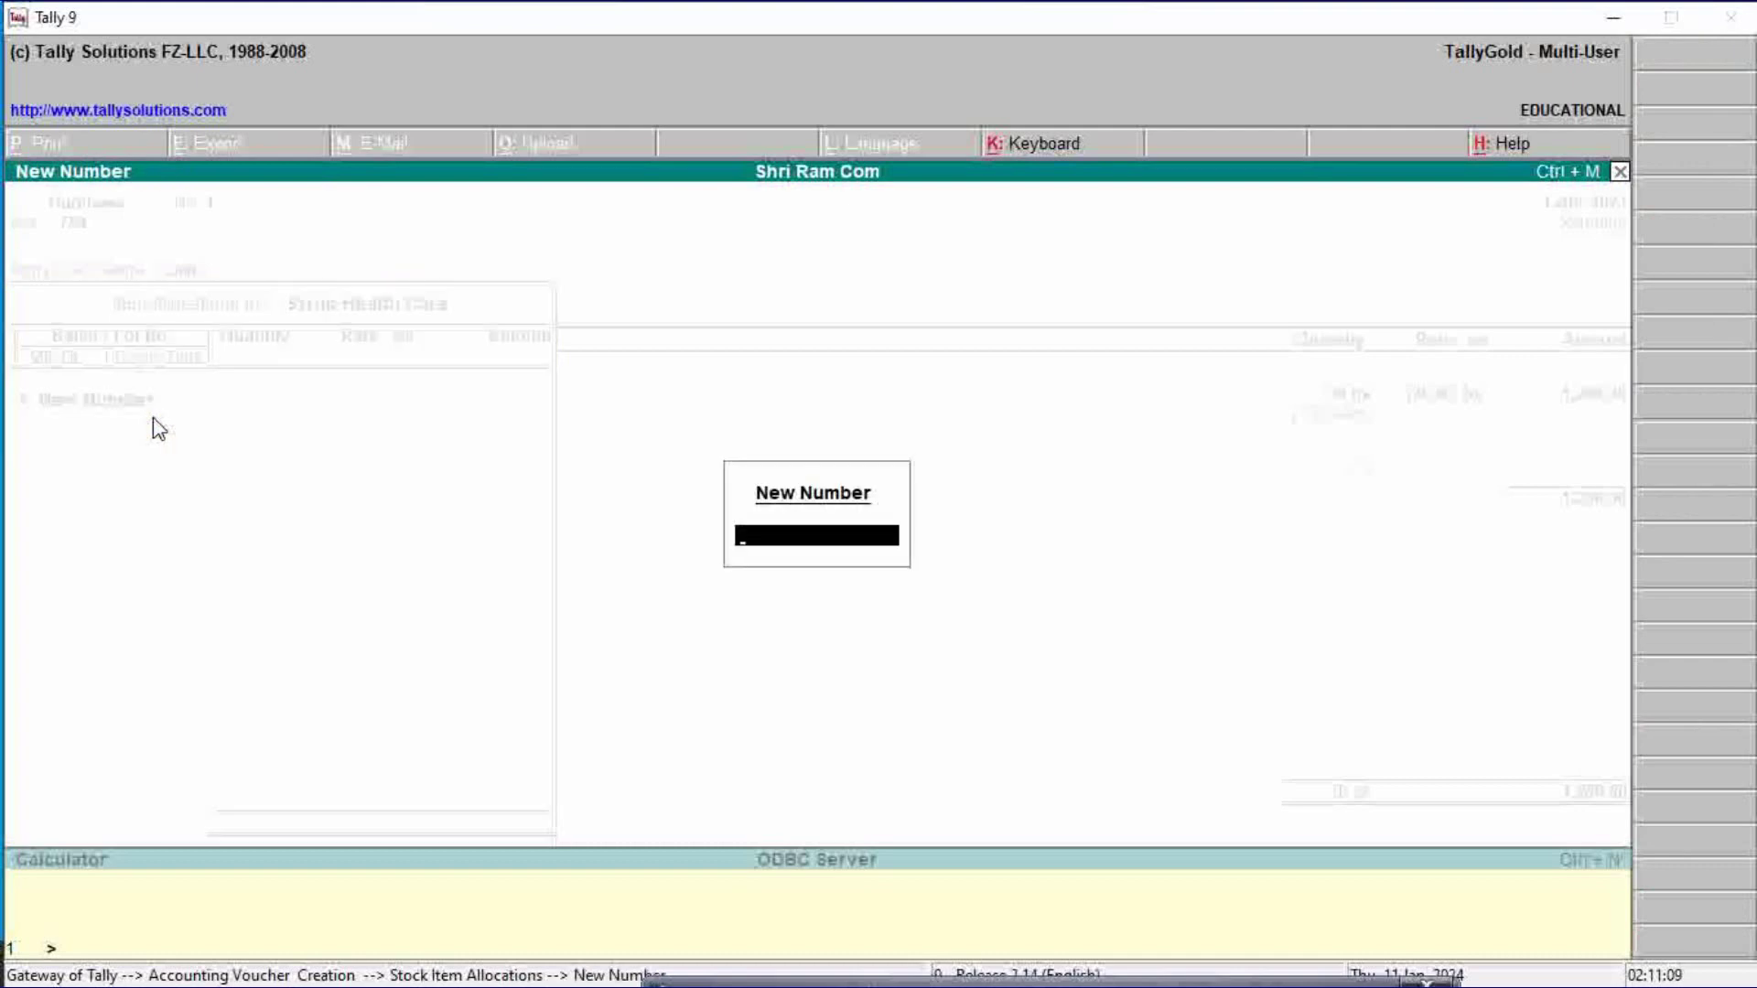
{"action": "type", "text": "47755"}
{"action": "key", "text": "Return"}
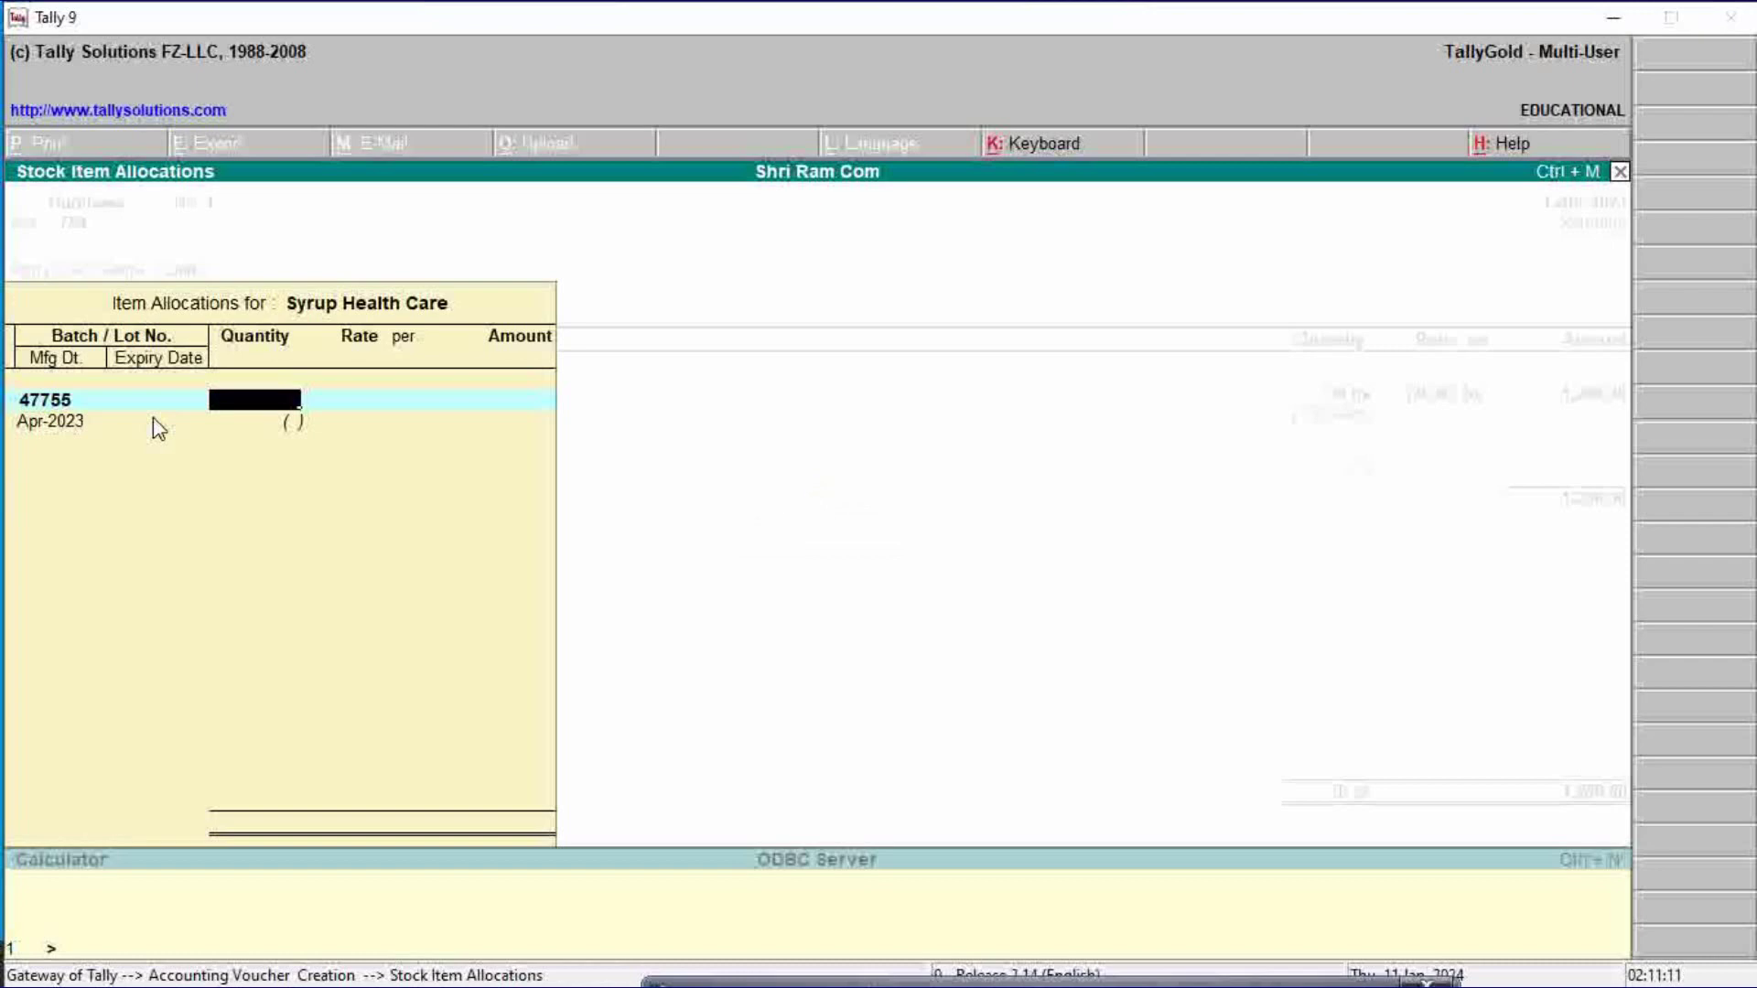
Step: Enter a quantity of 2 bx at a rate of 200 per bx for batch 47755
{"action": "type", "text": "2"}
{"action": "key", "text": "Return"}
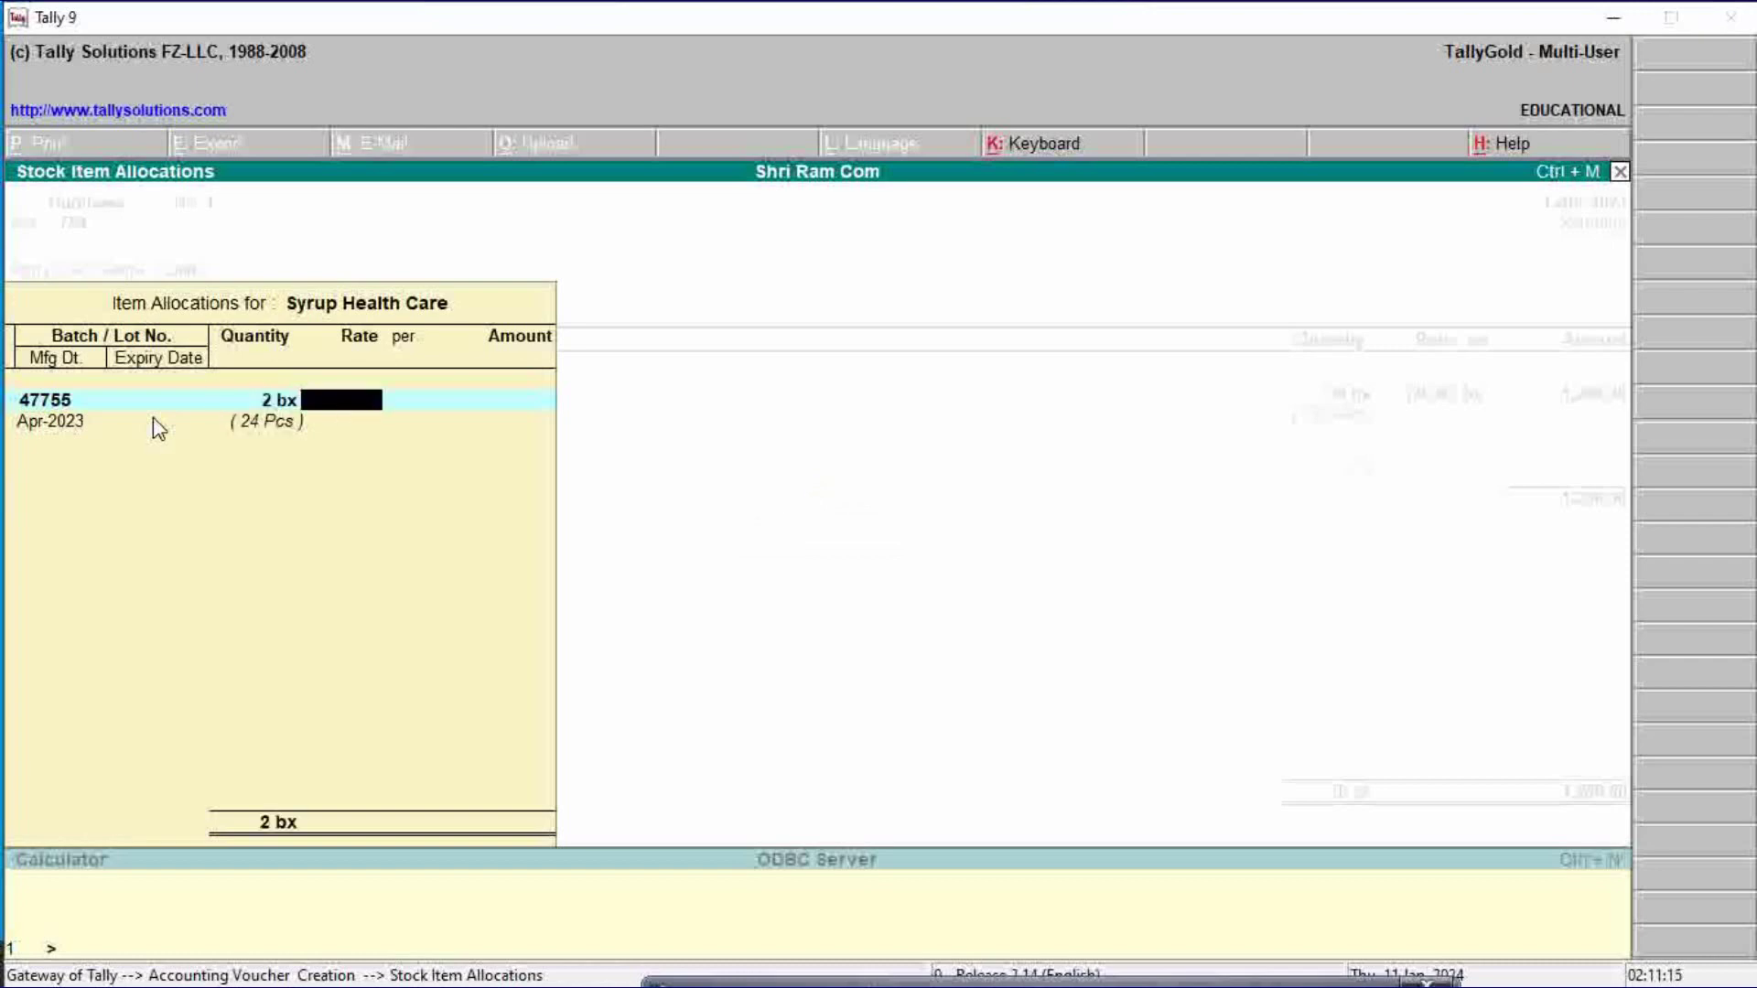
{"action": "type", "text": "200"}
{"action": "key", "text": "Return"}
{"action": "key", "text": "Return"}
{"action": "key", "text": "Return"}
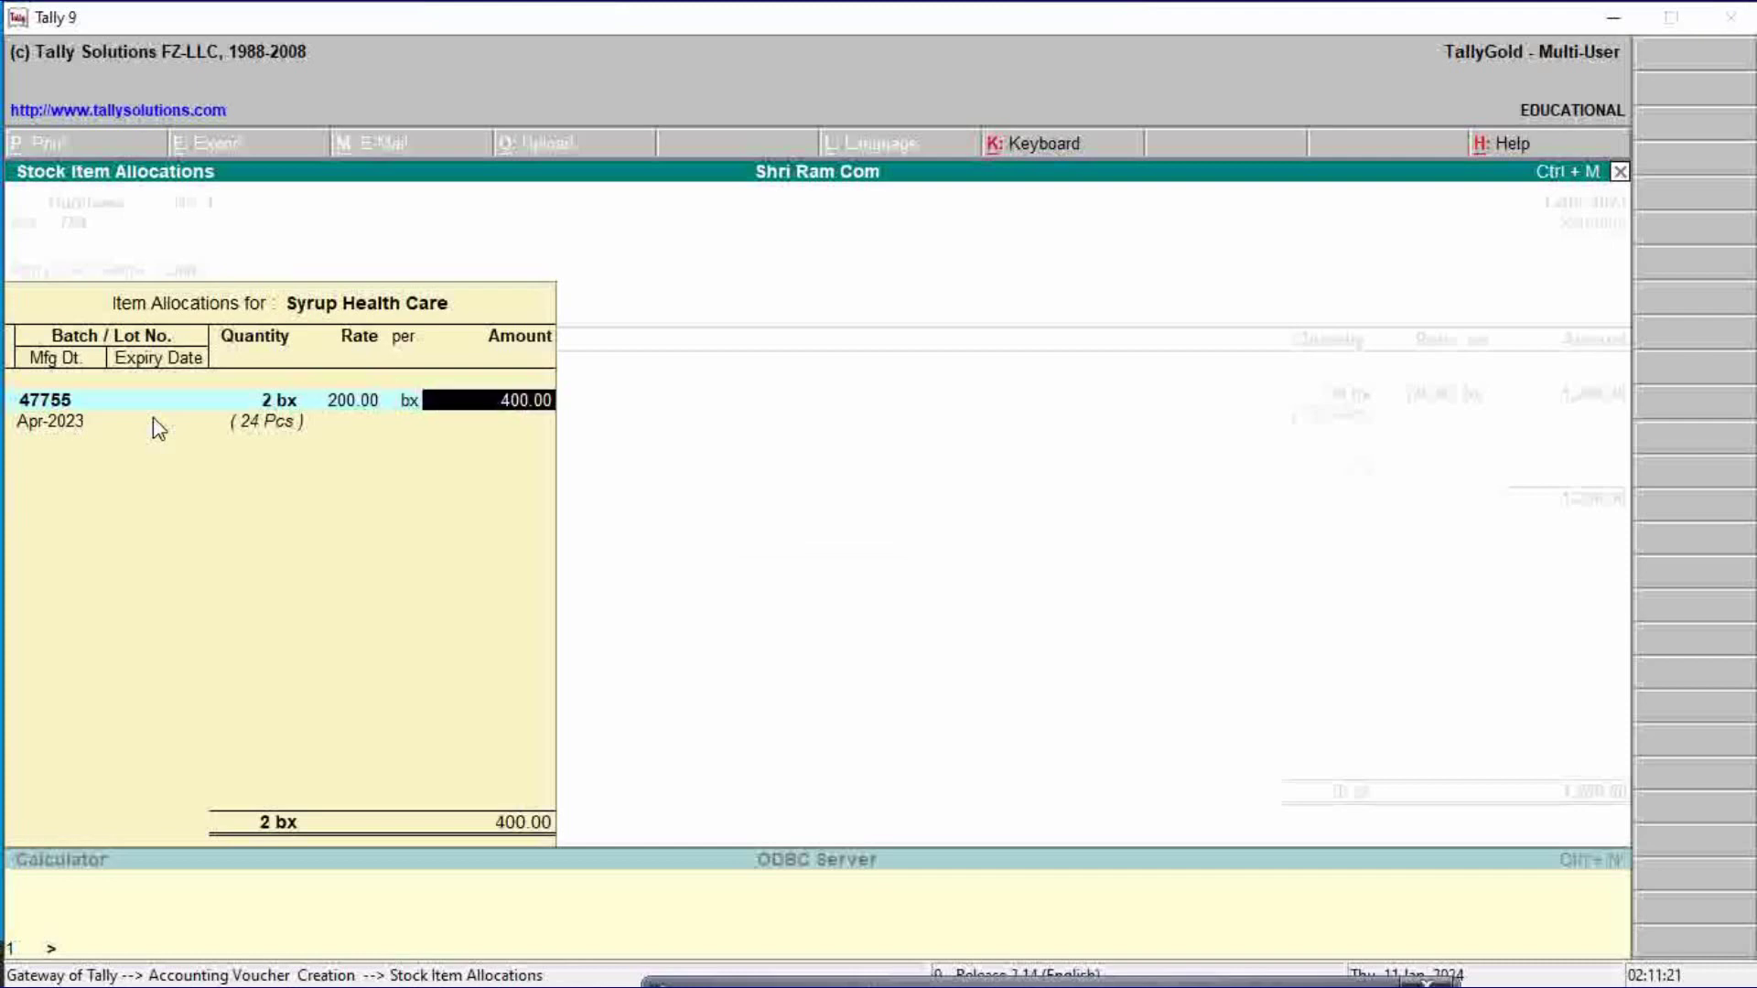
Step: Keep Apr-2023 as batch 47755's manufacturing date and set its expiry date to 1-Mar-2024
{"action": "key", "text": "Return"}
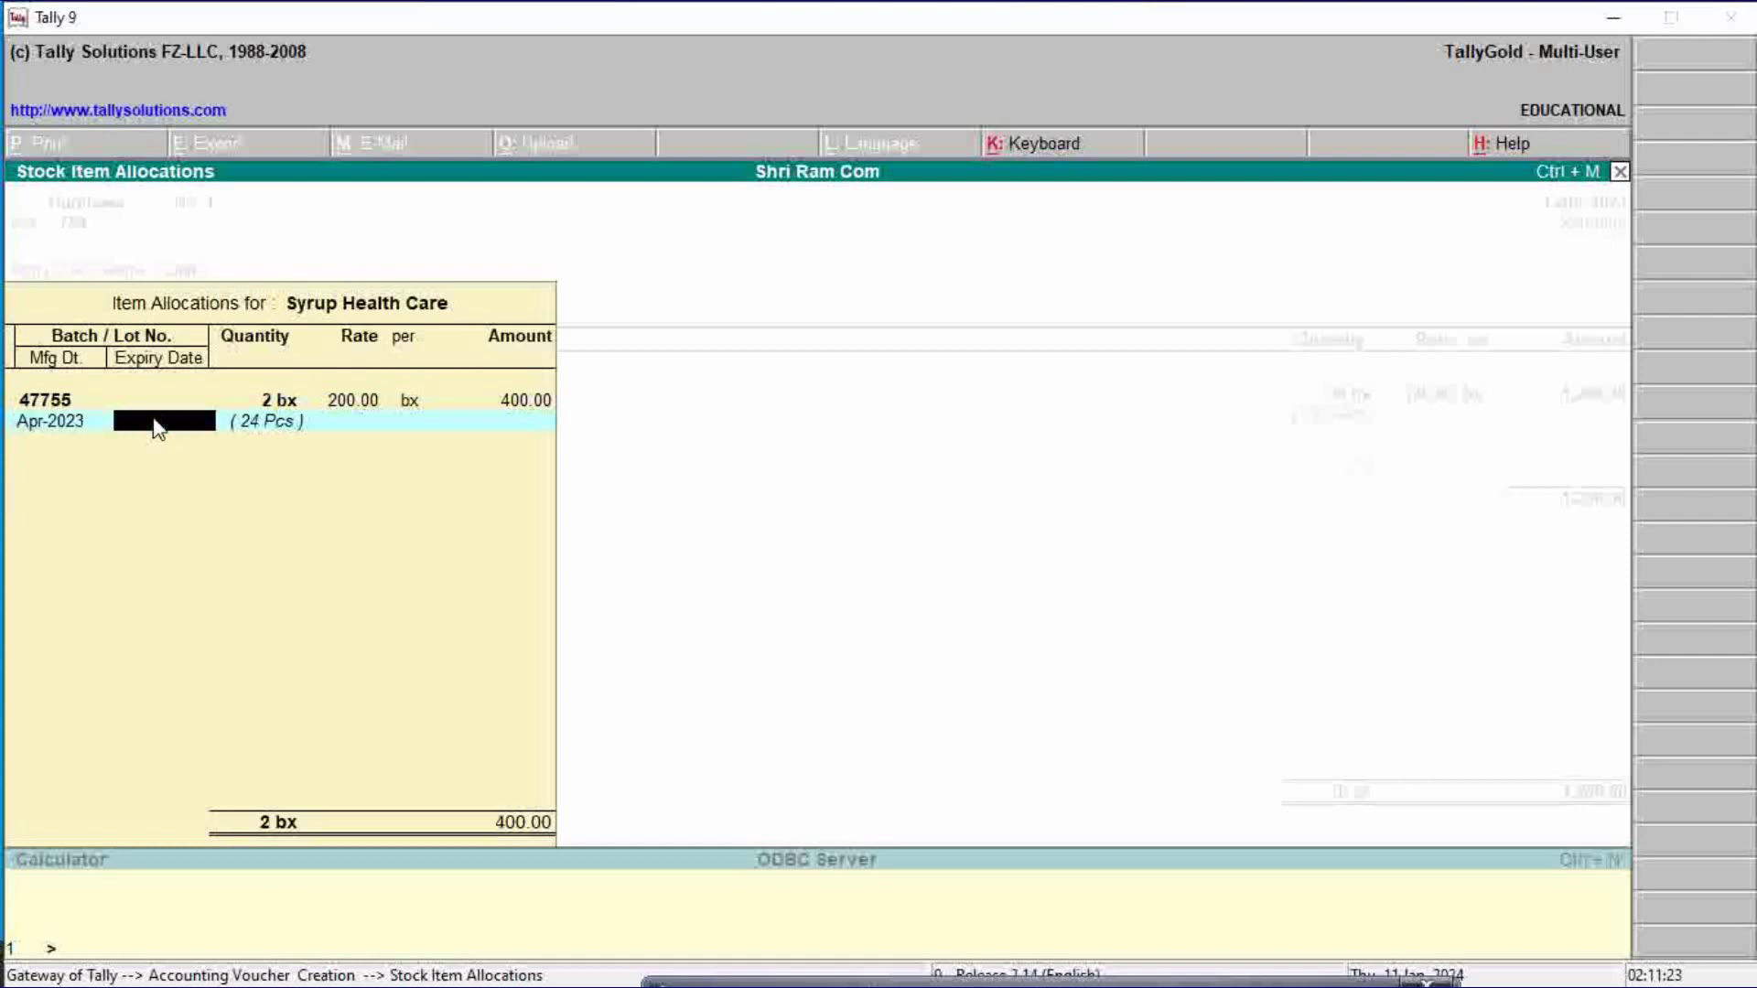
{"action": "type", "text": "1-3"}
{"action": "type", "text": "-"}
{"action": "type", "text": "24"}
{"action": "key", "text": "Return"}
{"action": "key", "text": "Return"}
{"action": "key", "text": "Return"}
{"action": "key", "text": "Return"}
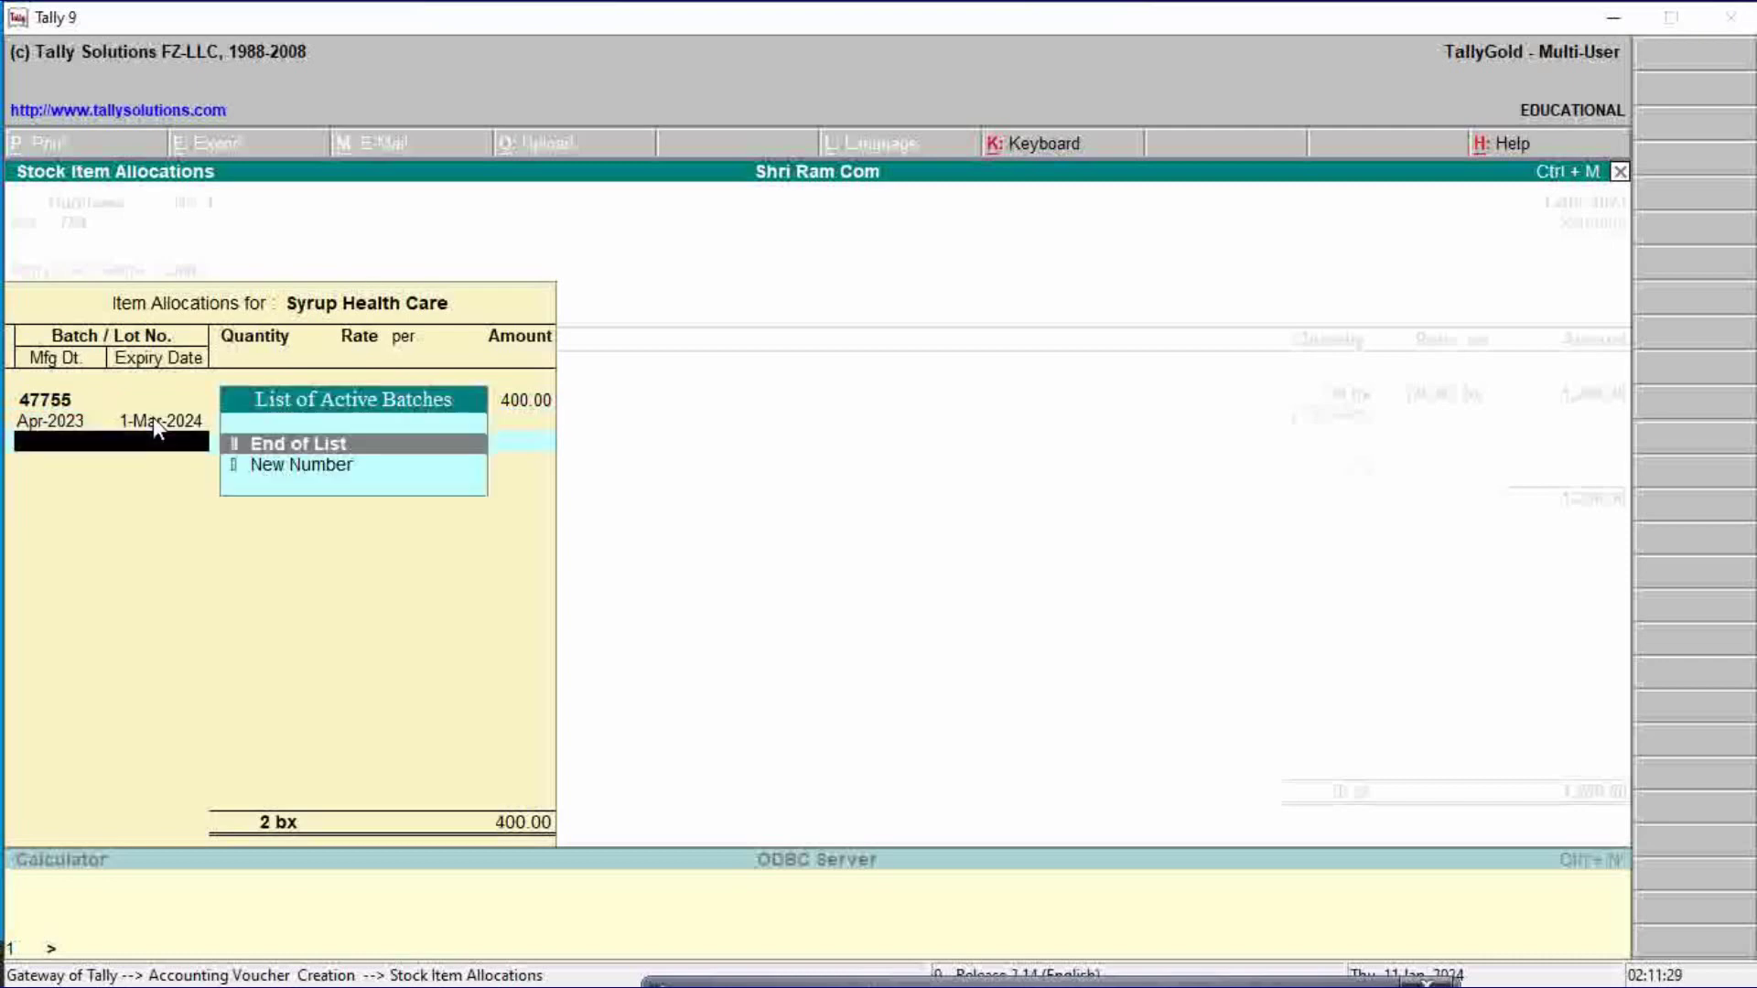
Step: Finish the Syrup Health Care batch allocation and save the purchase voucher without a narration
{"action": "key", "text": "Return"}
{"action": "key", "text": "Return"}
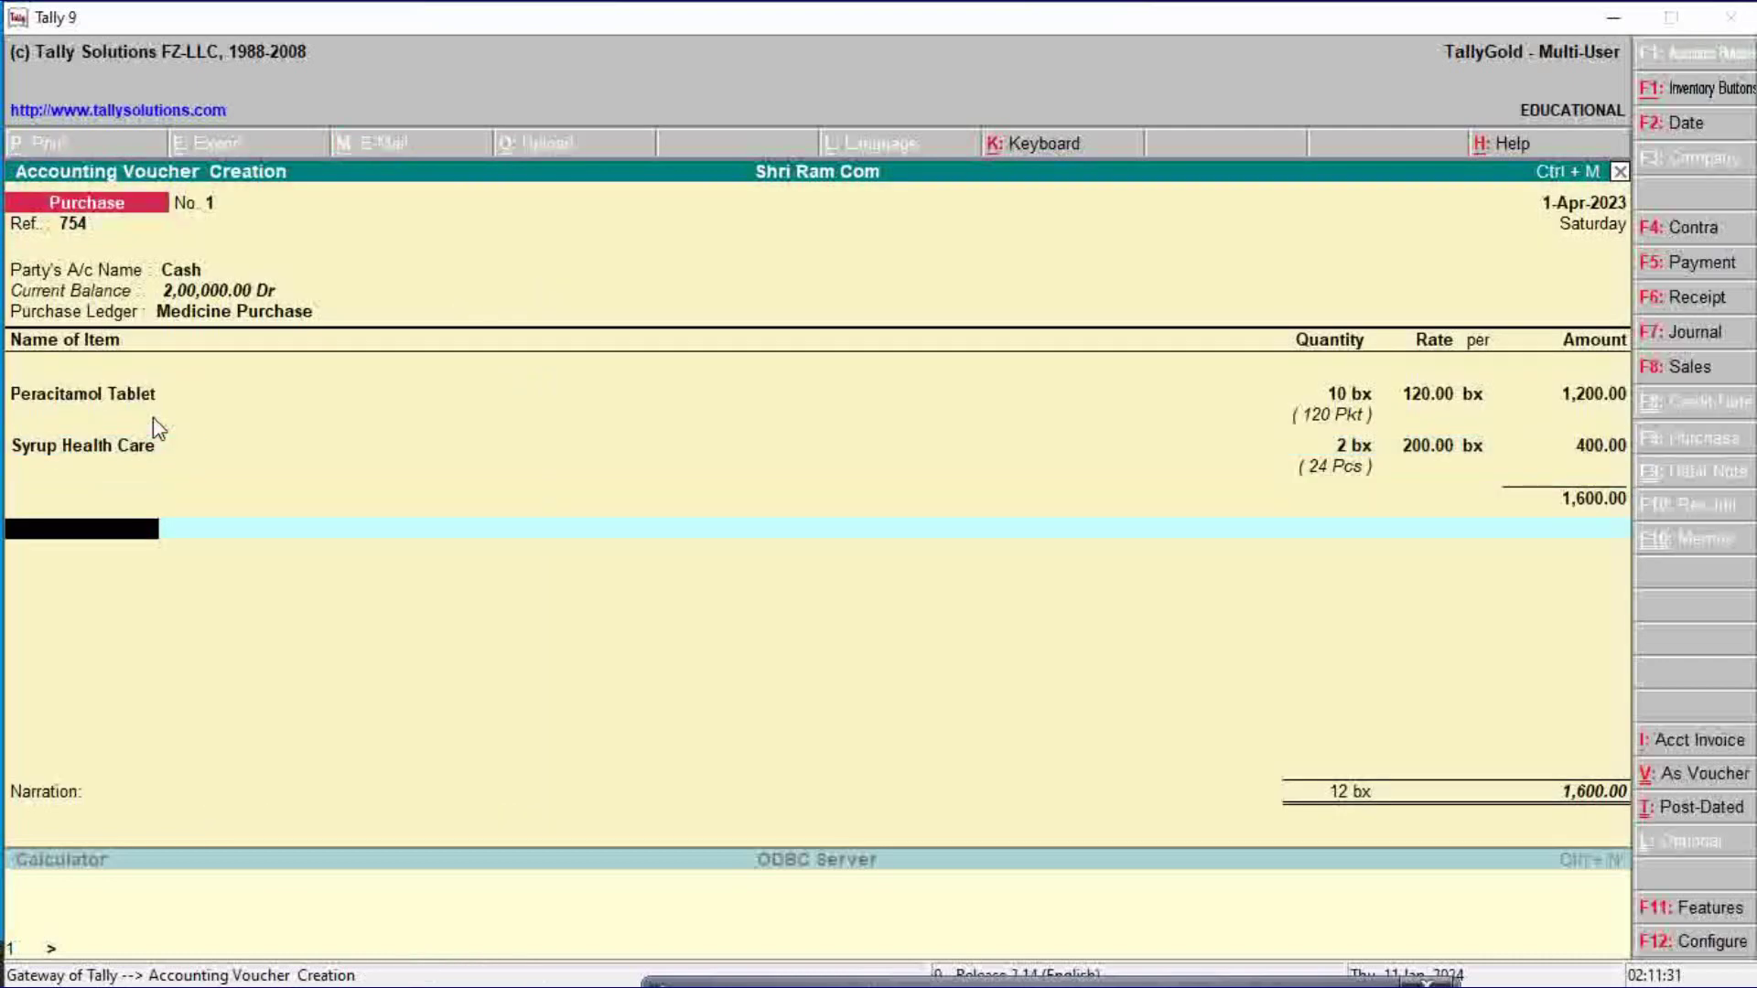
{"action": "key", "text": "Return"}
{"action": "key", "text": "Return"}
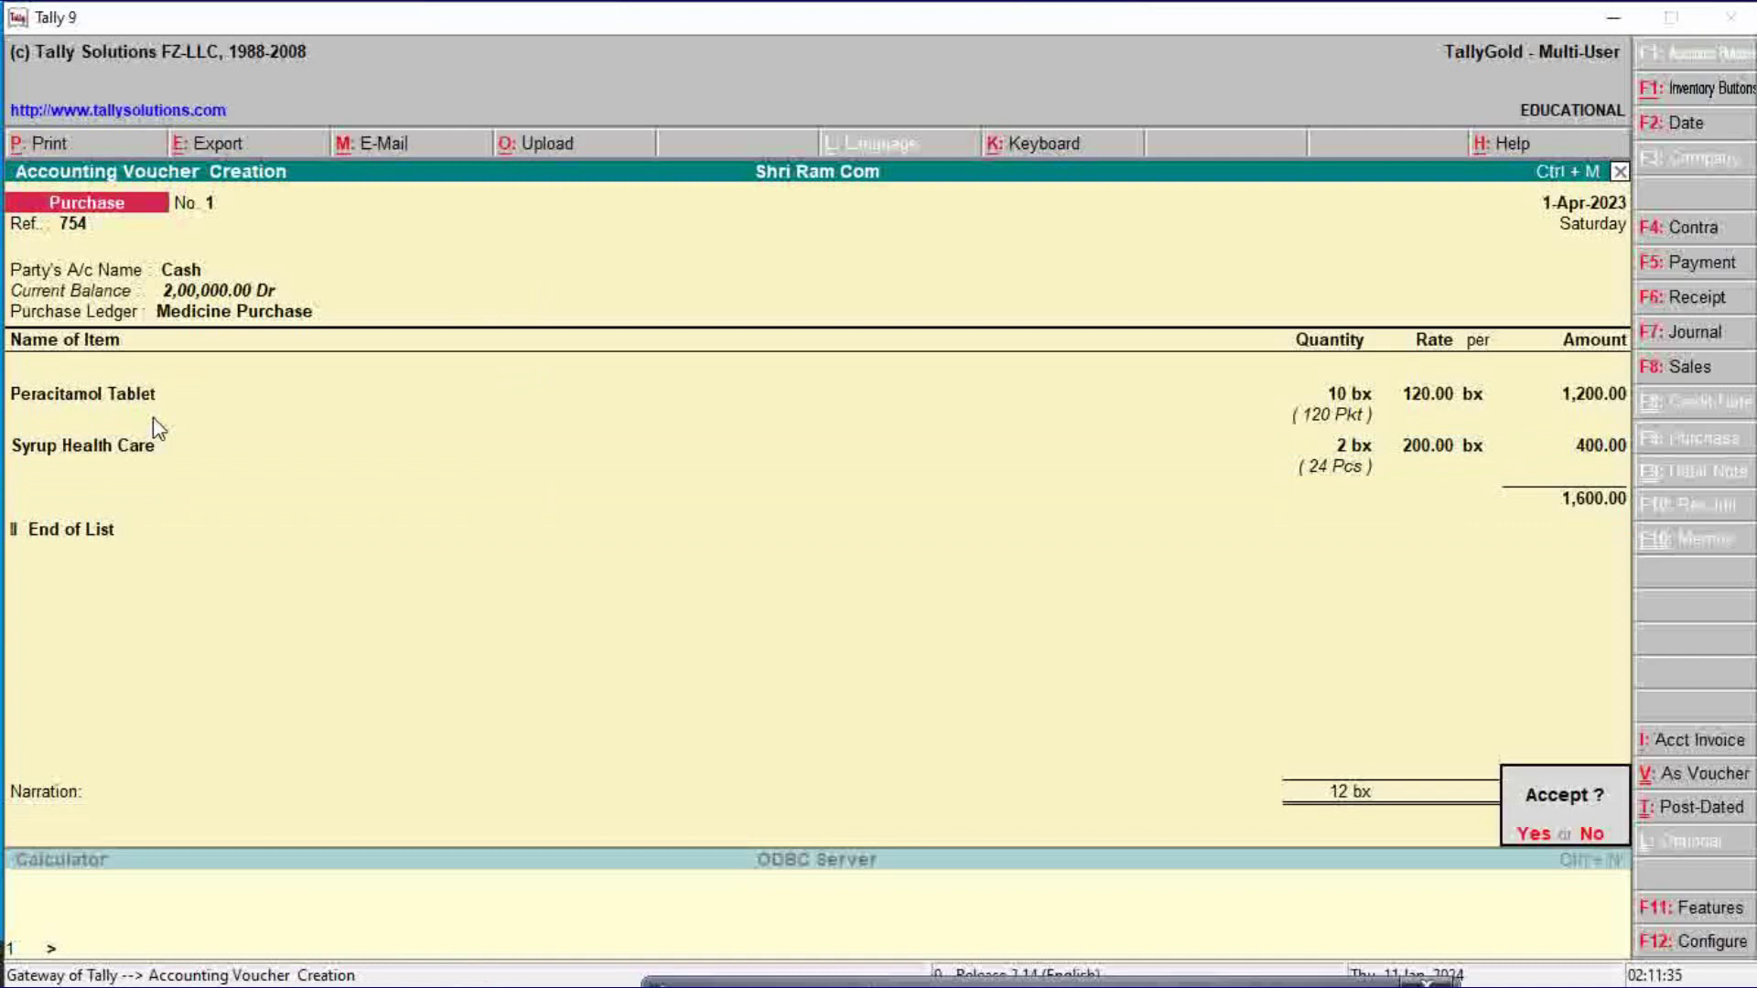
{"action": "key", "text": "y"}
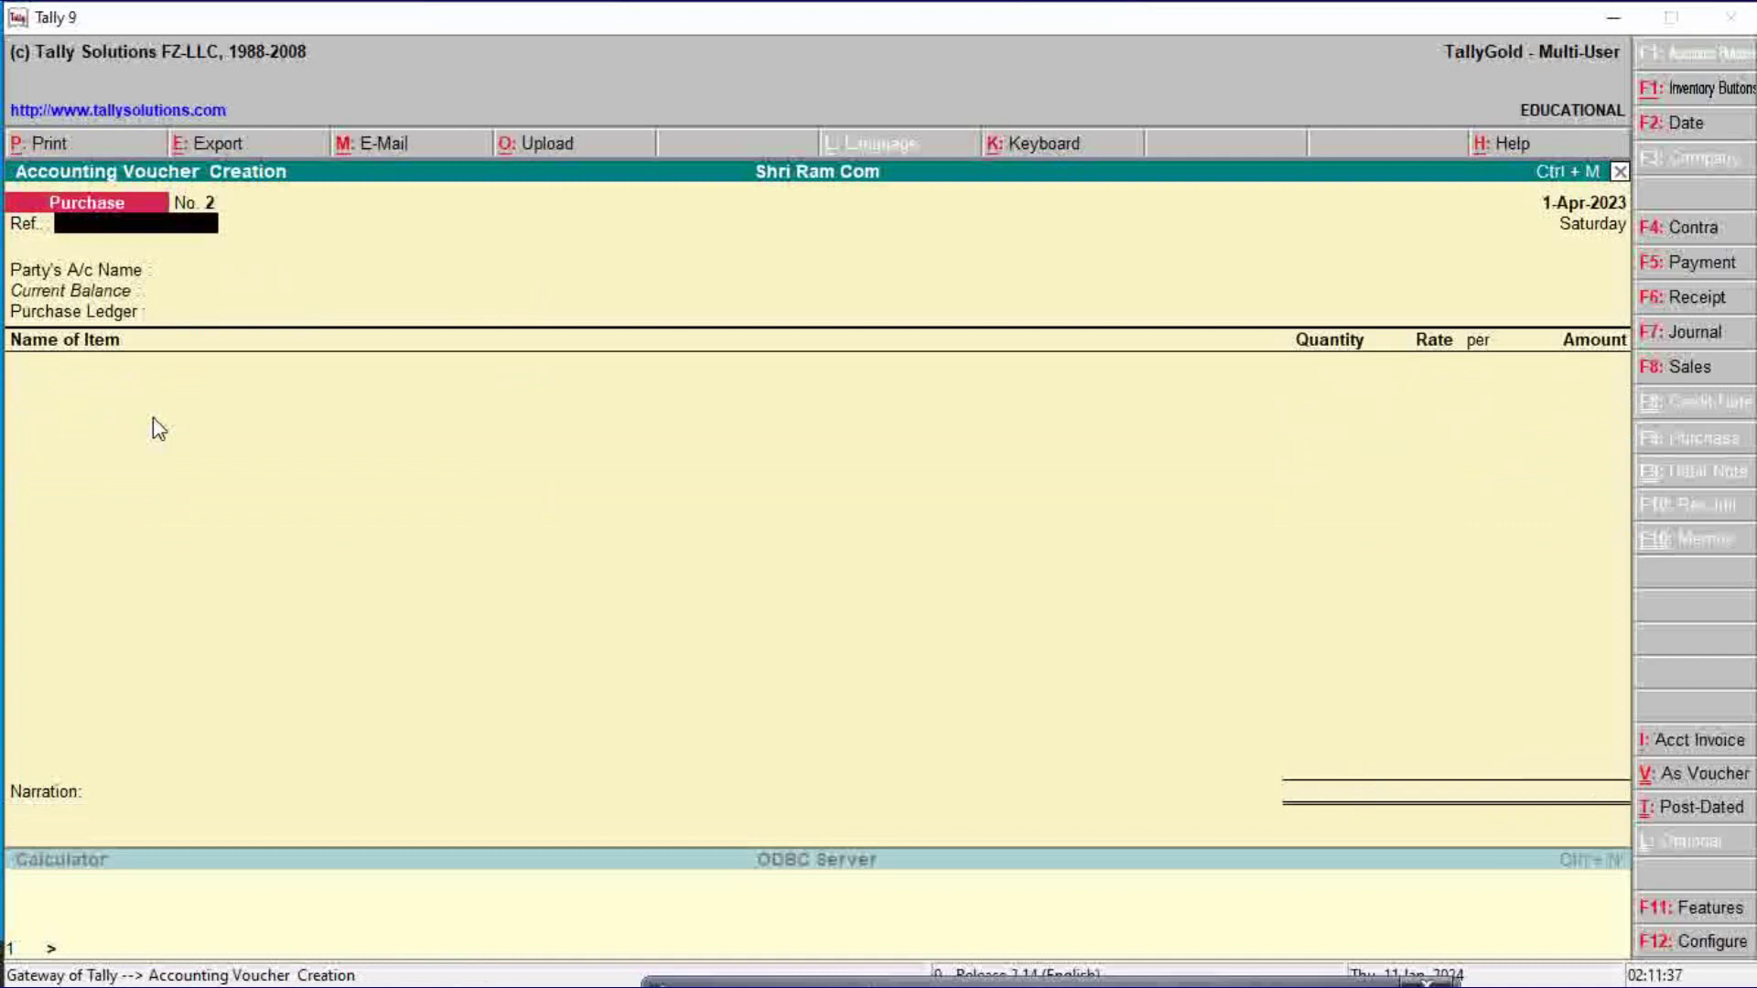
Step: Start a sales voucher with no reference number and choose Cash as the party account
{"action": "key", "text": "F8"}
{"action": "key", "text": "Return"}
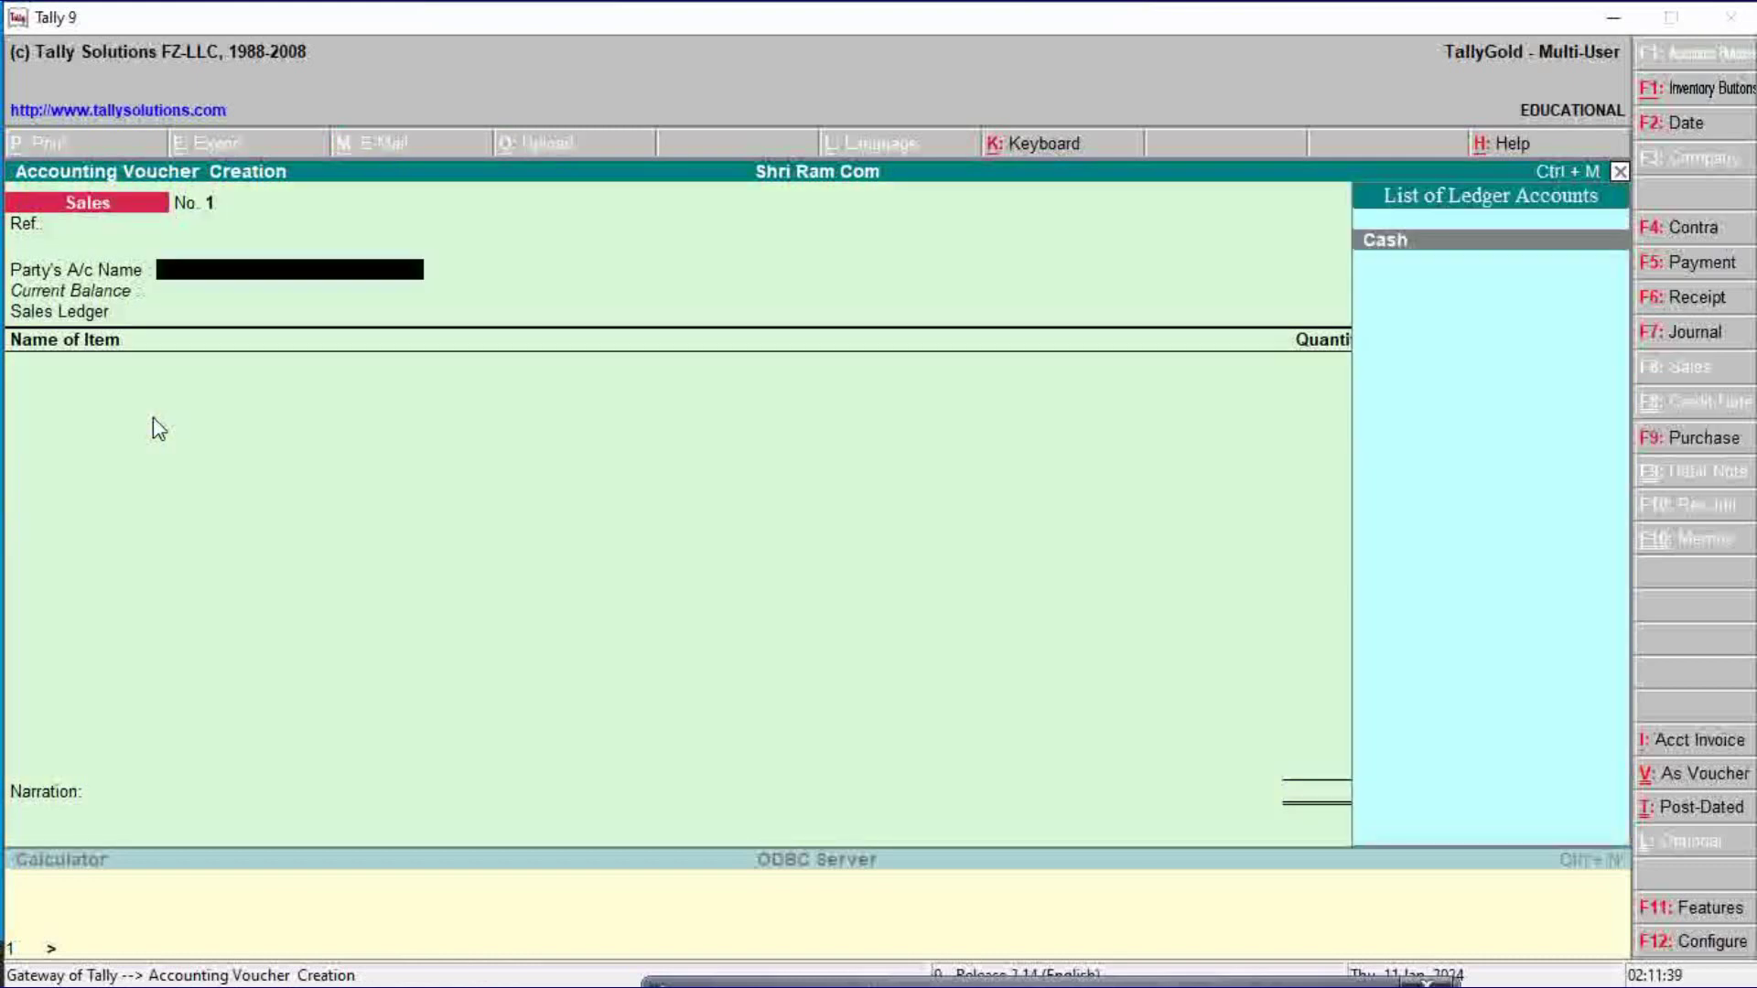
{"action": "key", "text": "Return"}
Step: Leave the despatch and order details blank, keep Cash as the buyer, and accept the party details
{"action": "key", "text": "Return"}
{"action": "key", "text": "Return"}
{"action": "key", "text": "Return"}
{"action": "key", "text": "Return"}
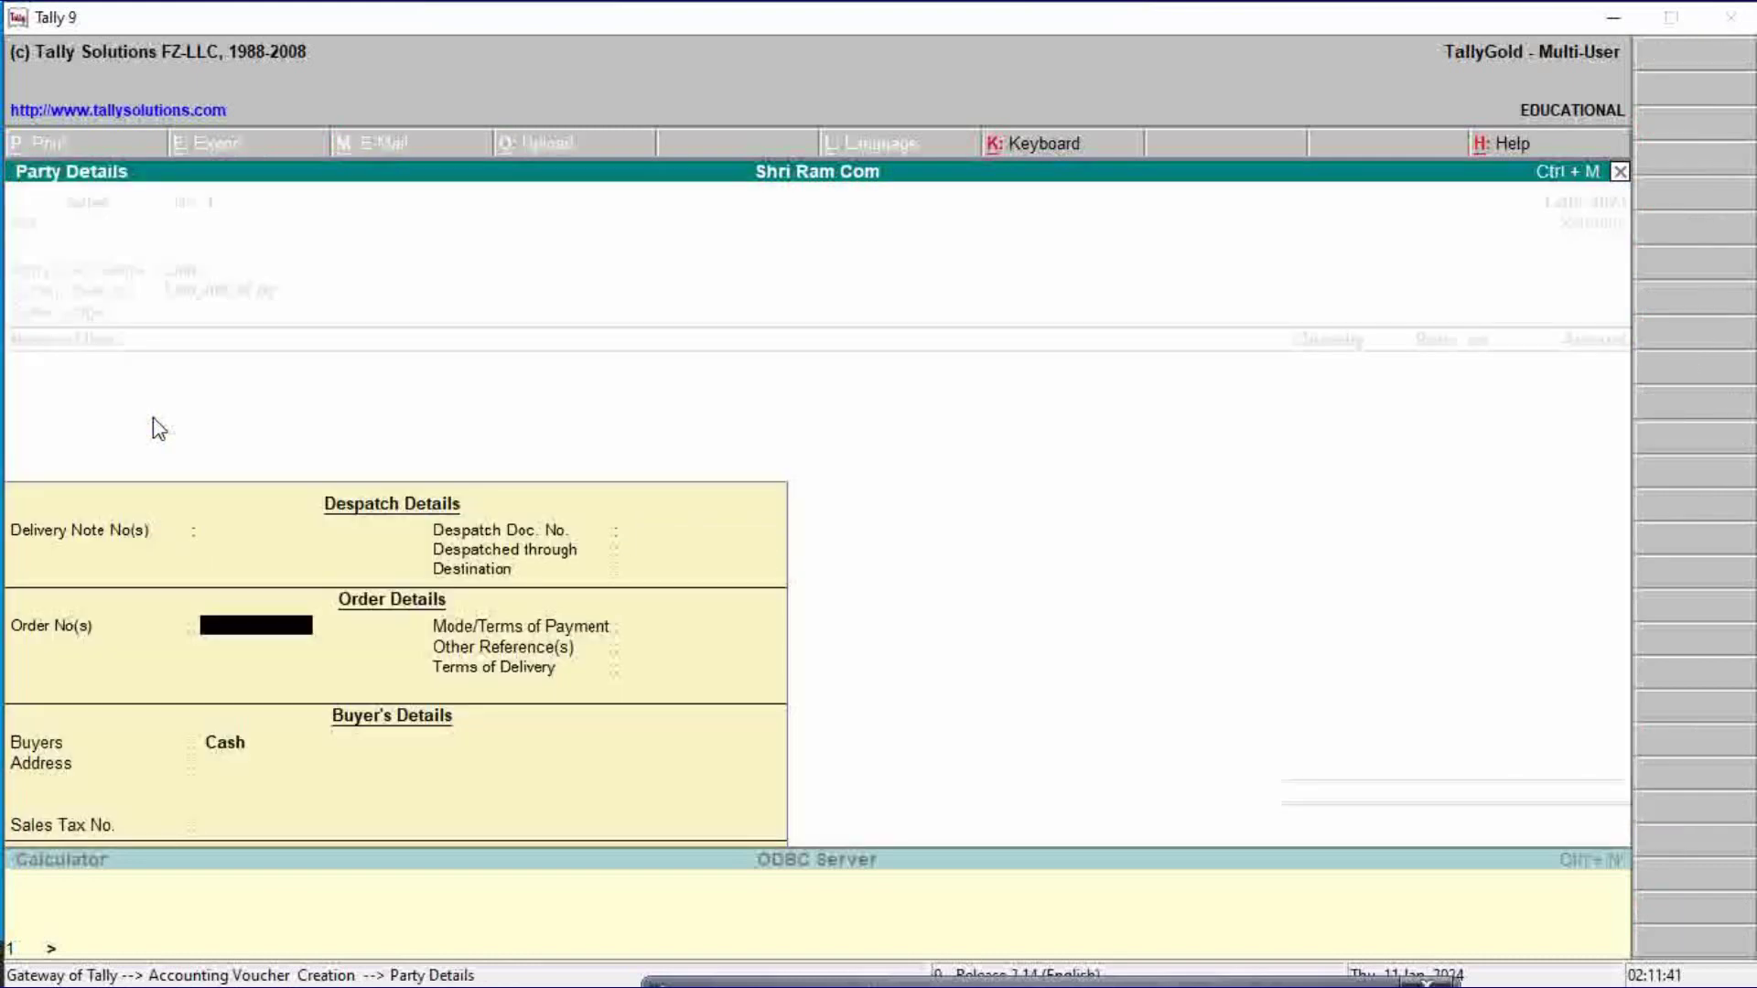
{"action": "key", "text": "Return"}
{"action": "key", "text": "Return"}
{"action": "key", "text": "Return"}
{"action": "key", "text": "Return"}
{"action": "key", "text": "Return"}
{"action": "key", "text": "Return"}
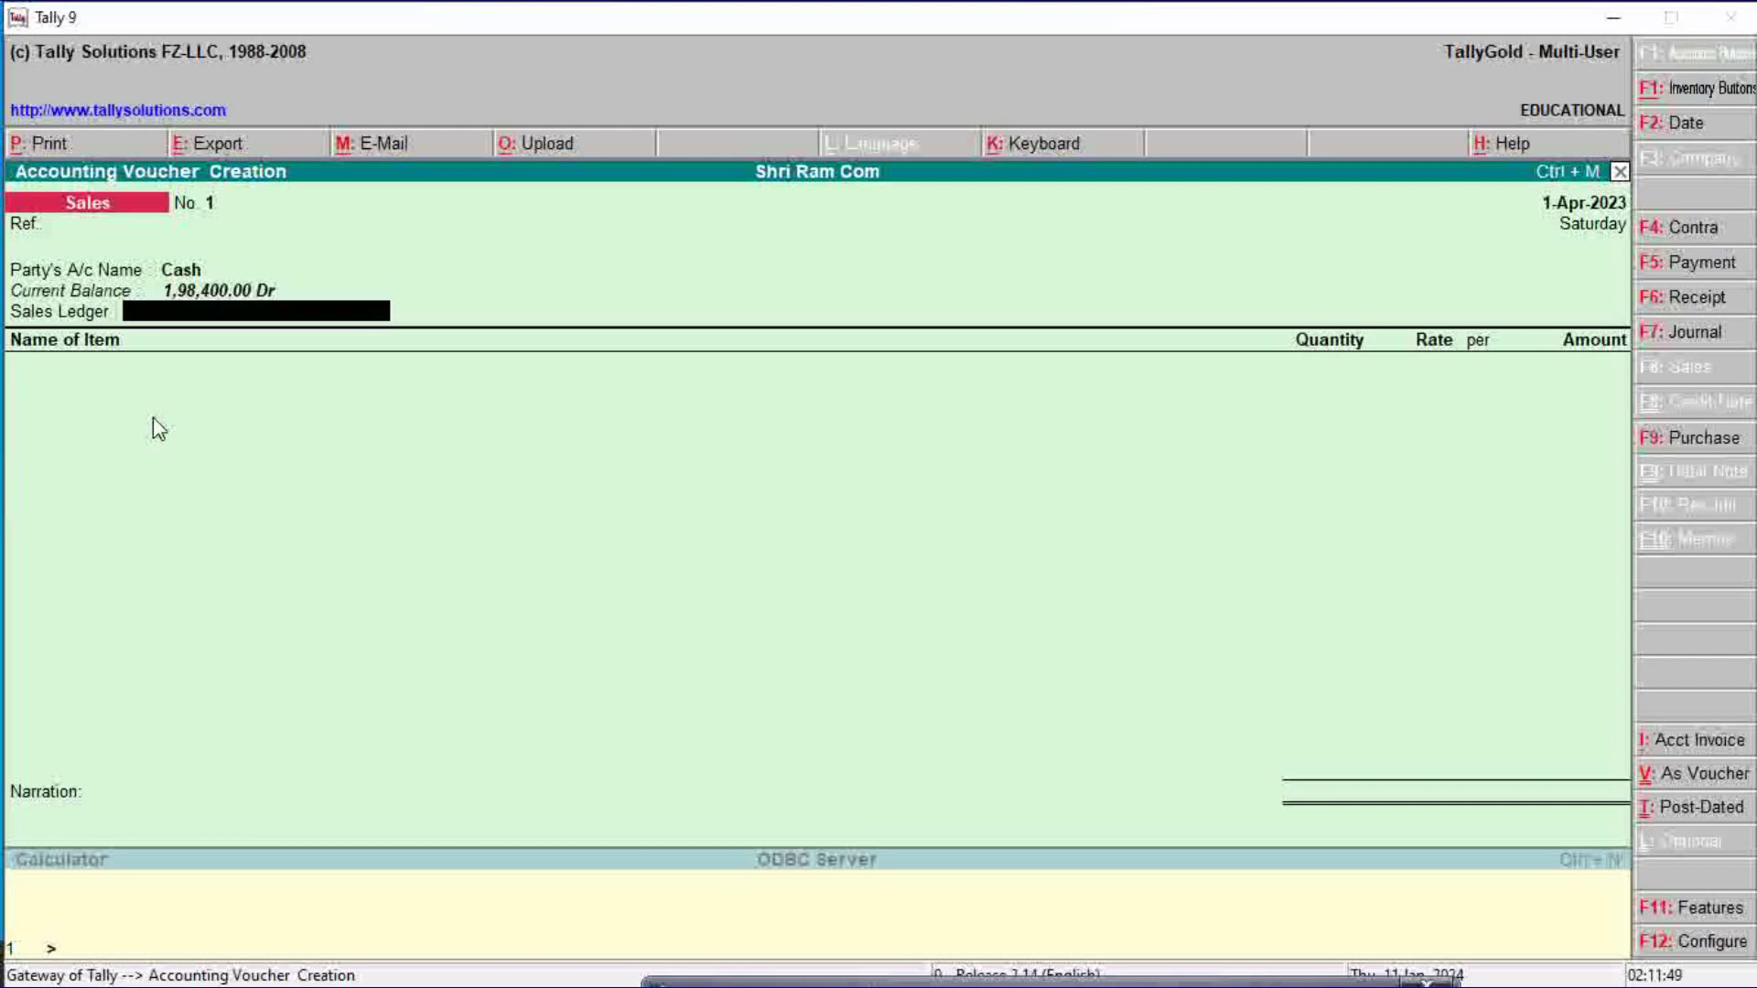
Step: Create the sales ledger Medicine Sale under Sales Accounts with inventory values affected set to Yes
{"action": "key", "text": "alt+c"}
{"action": "type", "text": "Me"}
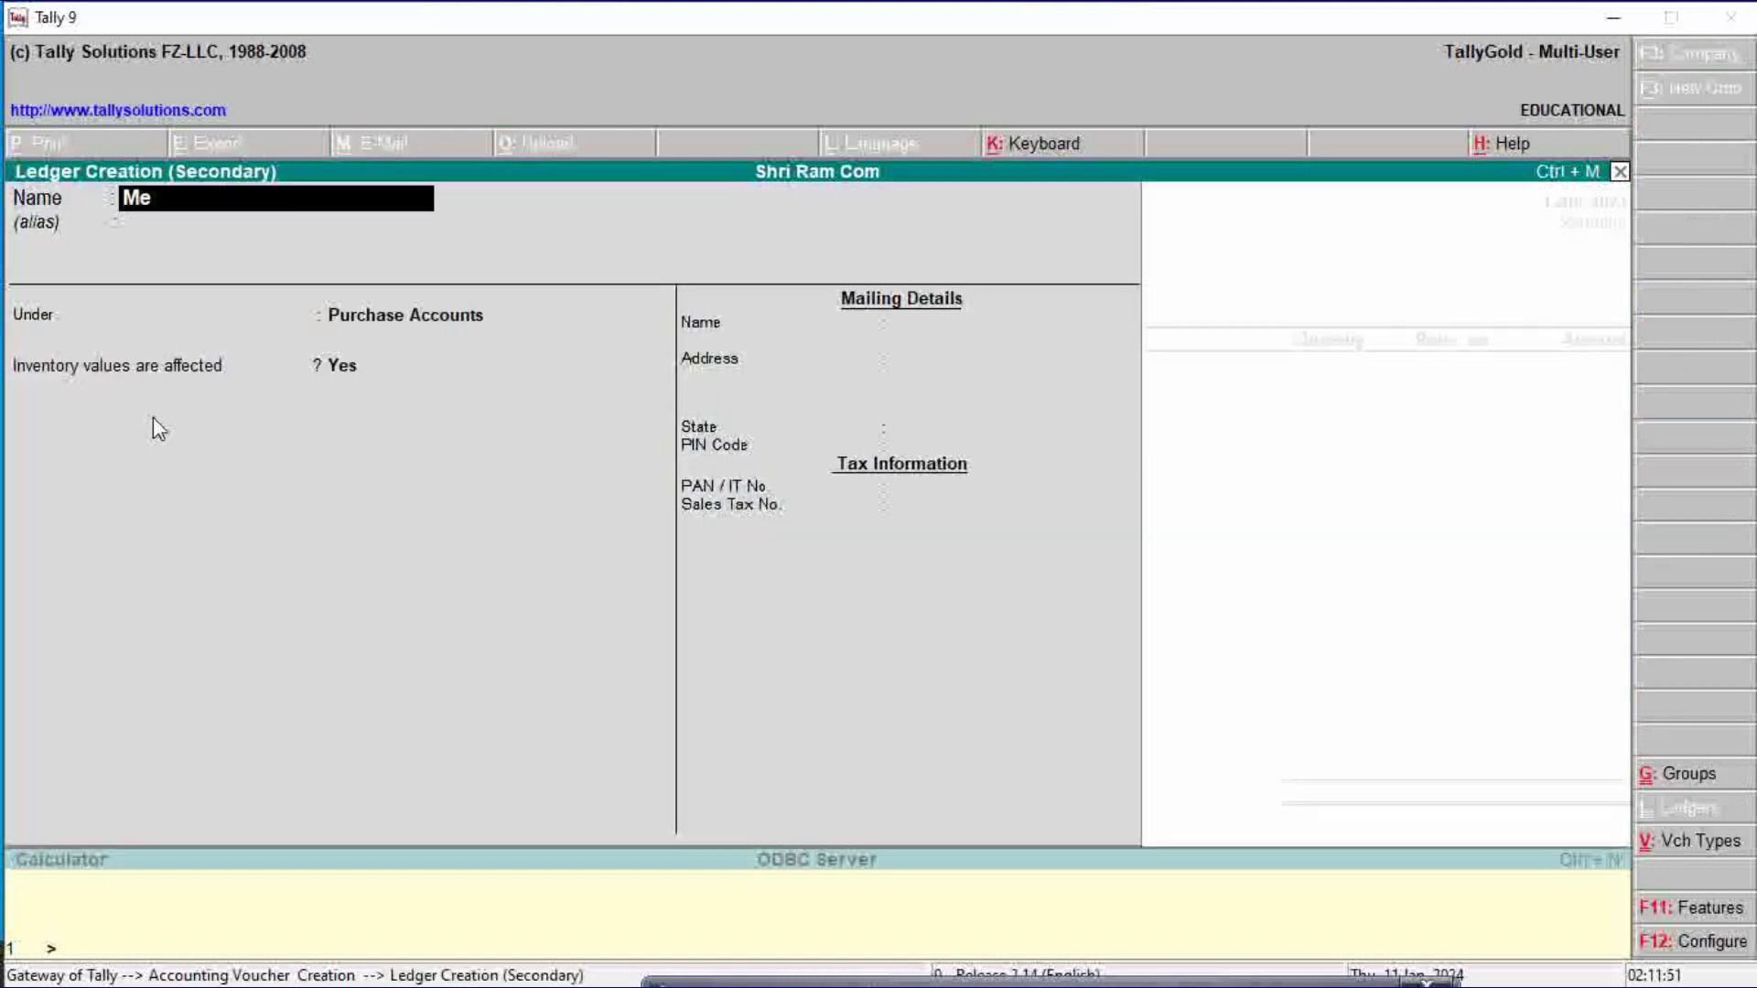
{"action": "type", "text": "dicine Sale"}
{"action": "key", "text": "Return"}
{"action": "key", "text": "Return"}
{"action": "type", "text": "Sa"}
{"action": "key", "text": "Return"}
{"action": "key", "text": "Return"}
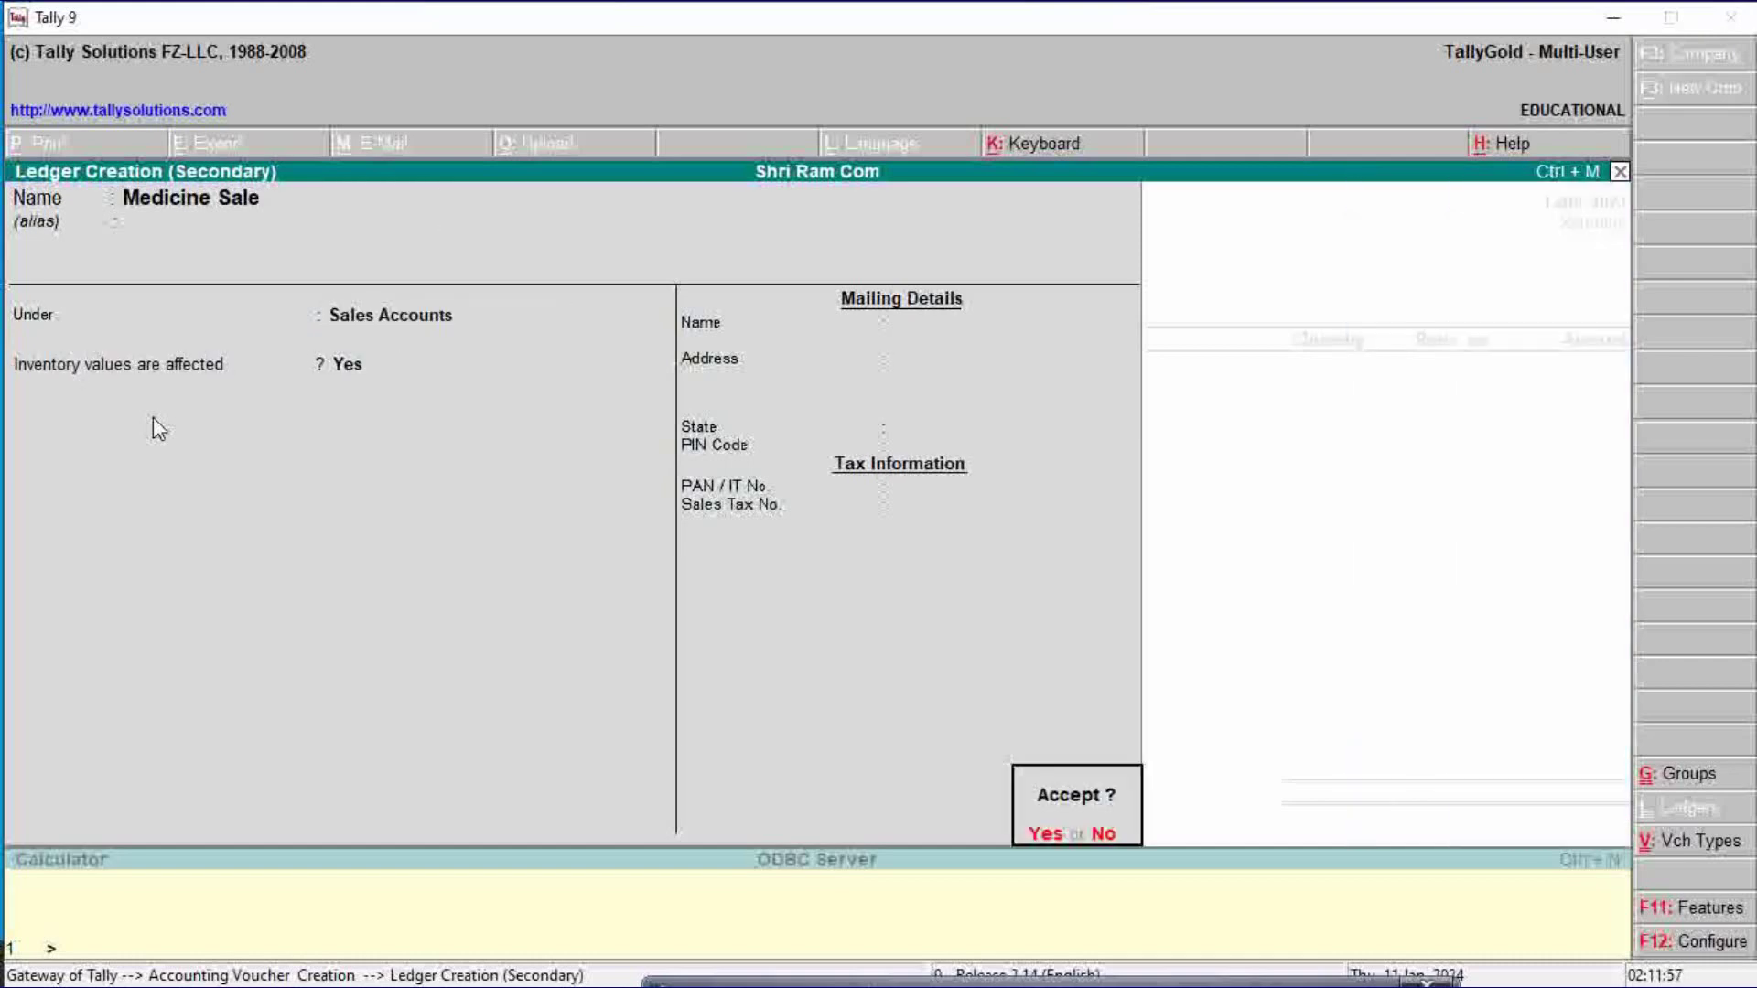
{"action": "key", "text": "Return"}
Step: Add Peracitamol Tablet as the first sale item and allocate it from existing batch 64664
{"action": "type", "text": "S"}
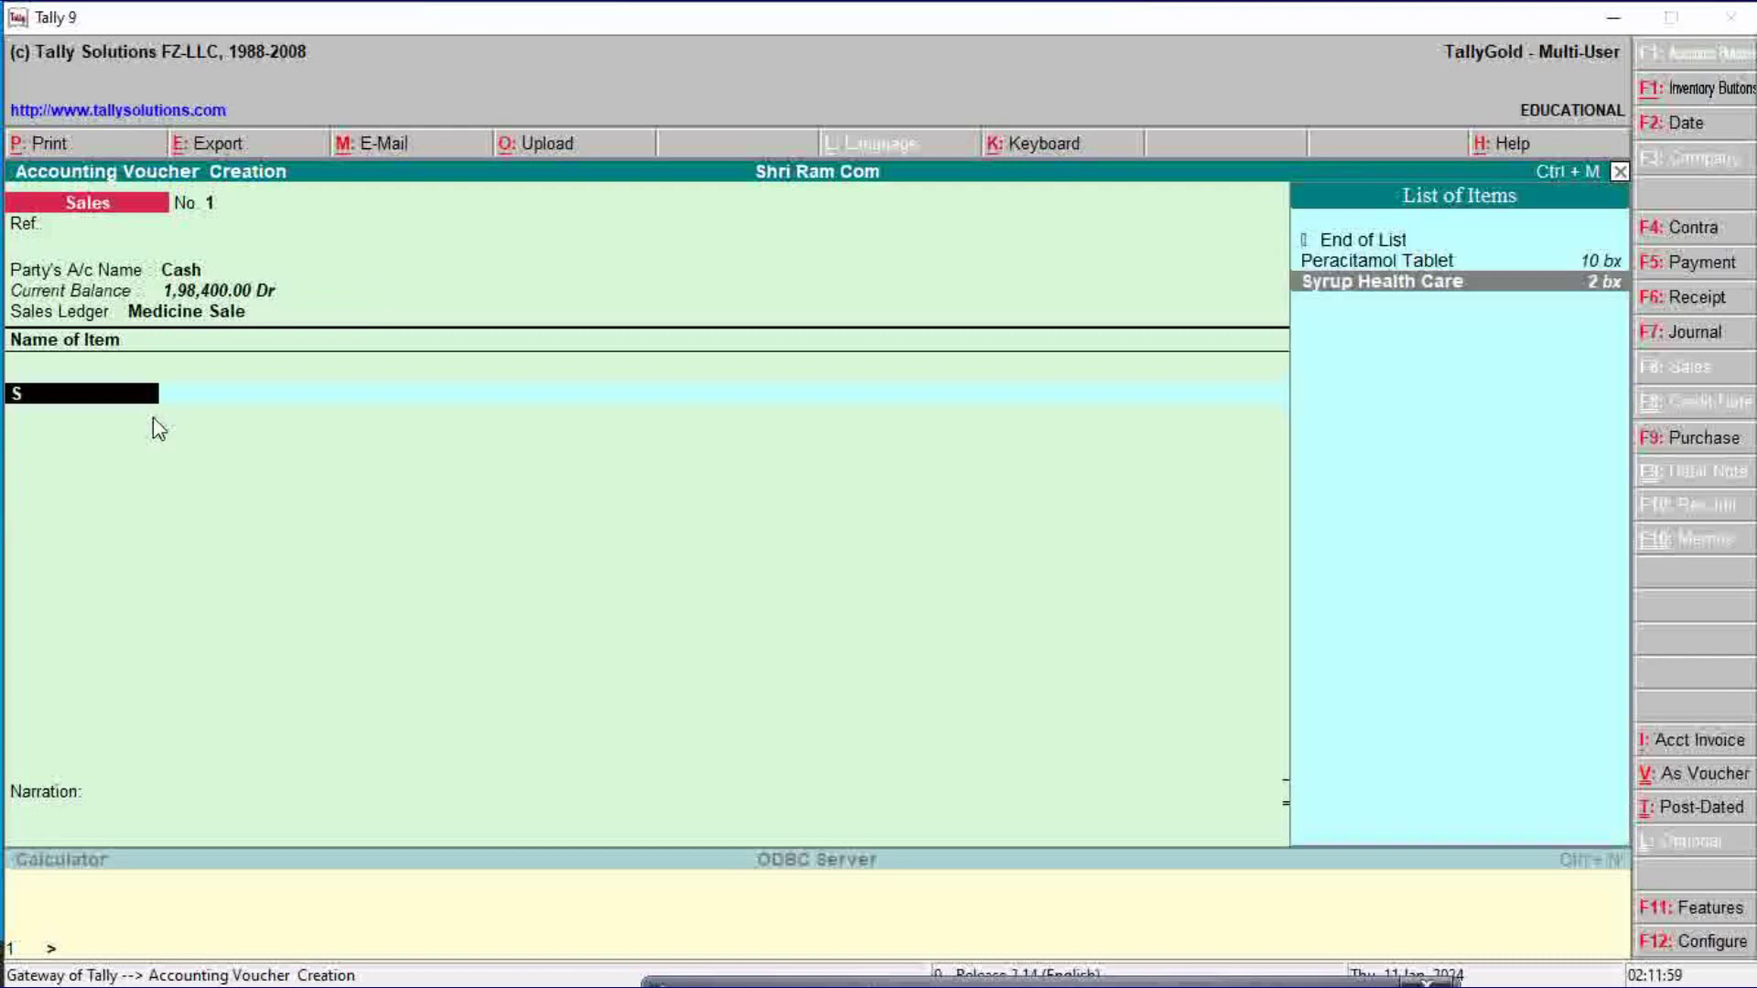
{"action": "key", "text": "Up"}
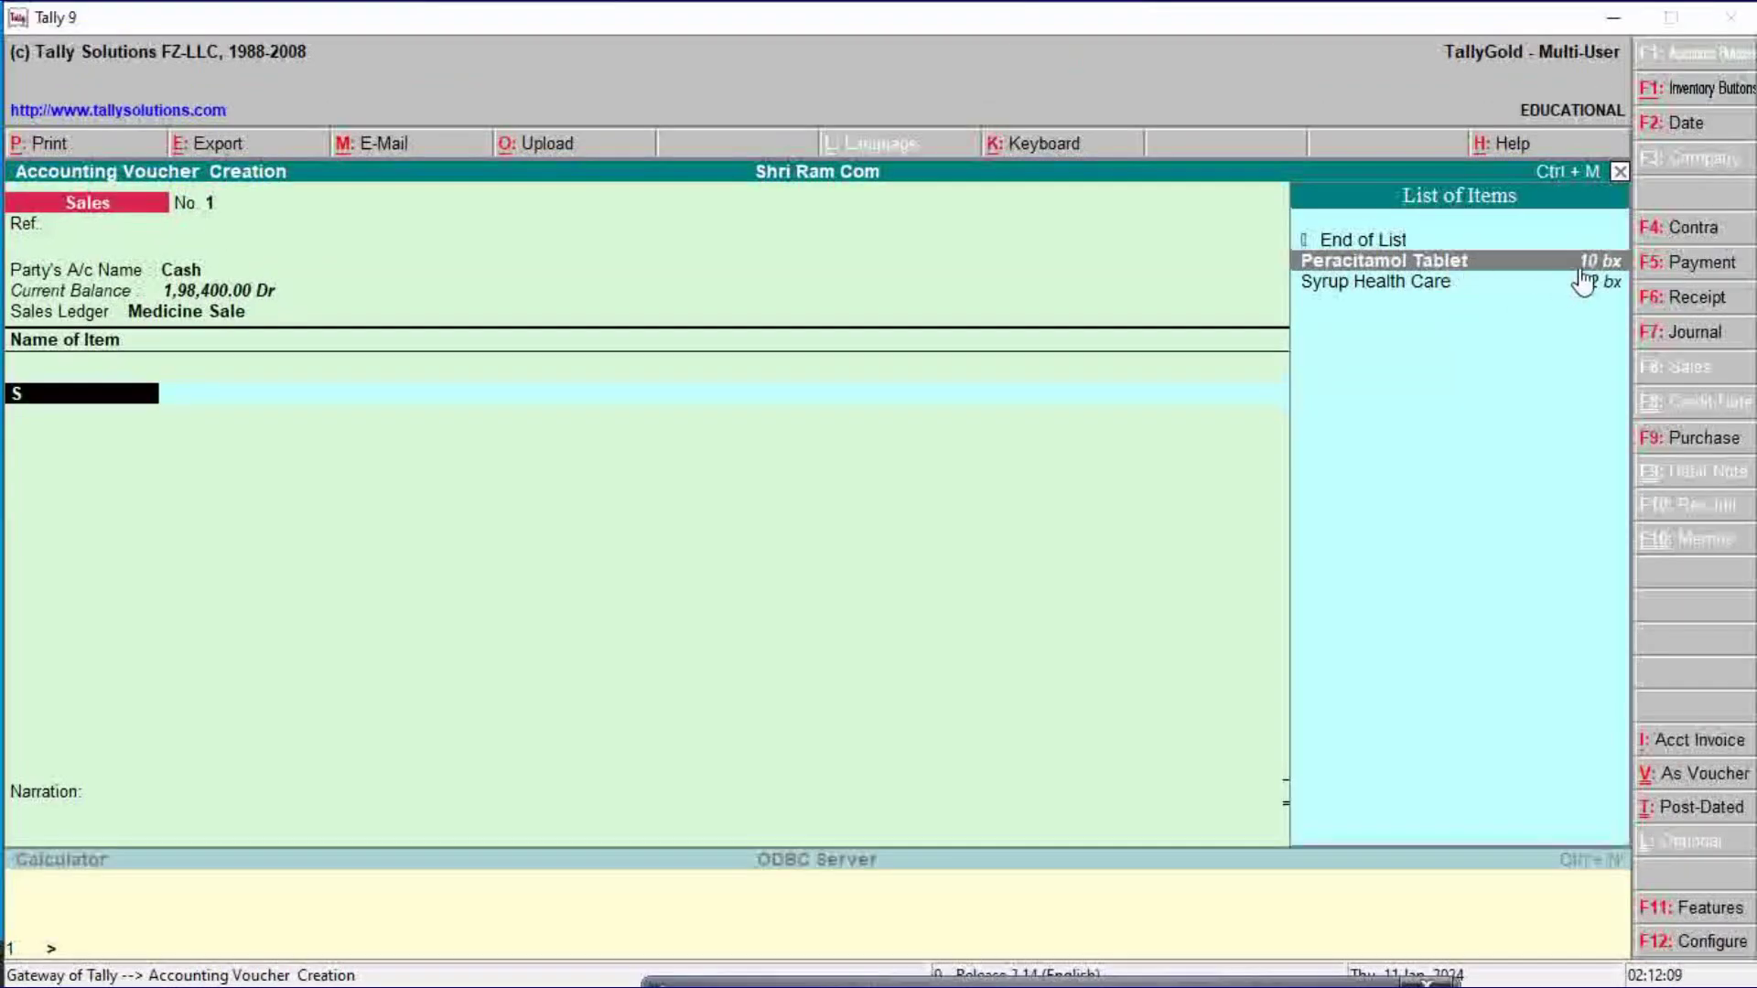
{"action": "key", "text": "Return"}
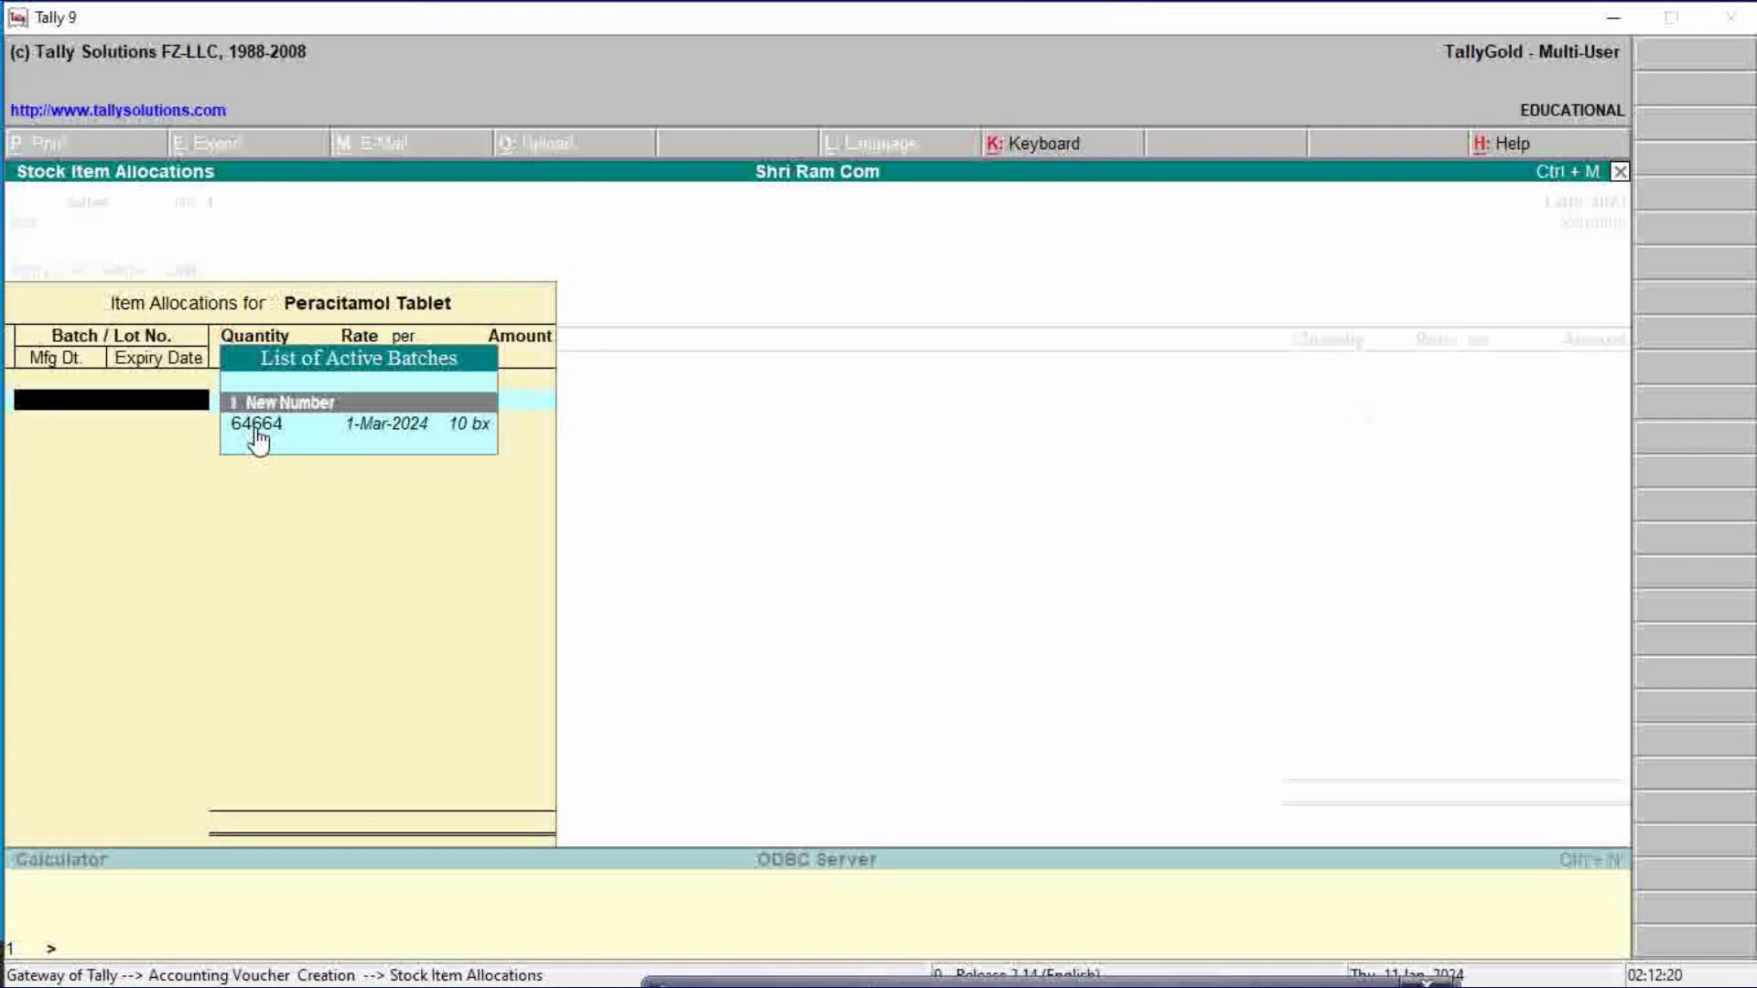
{"action": "left_click", "coordinate": [257, 431]}
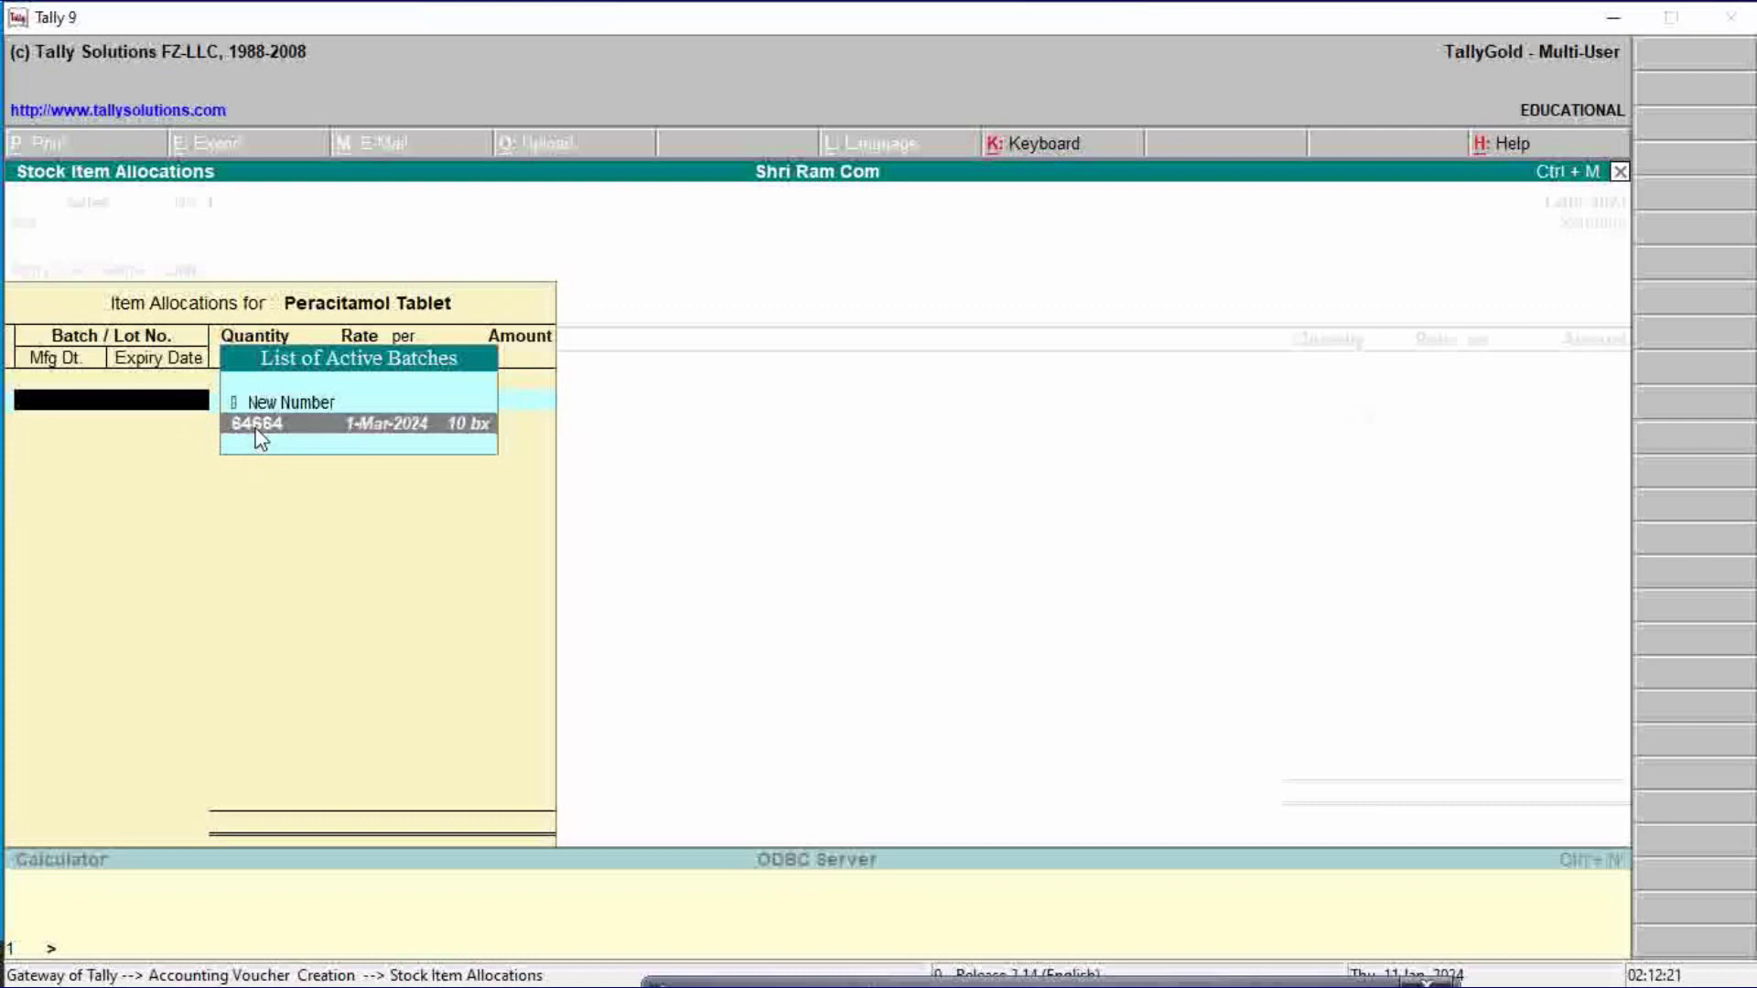
{"action": "key", "text": "Return"}
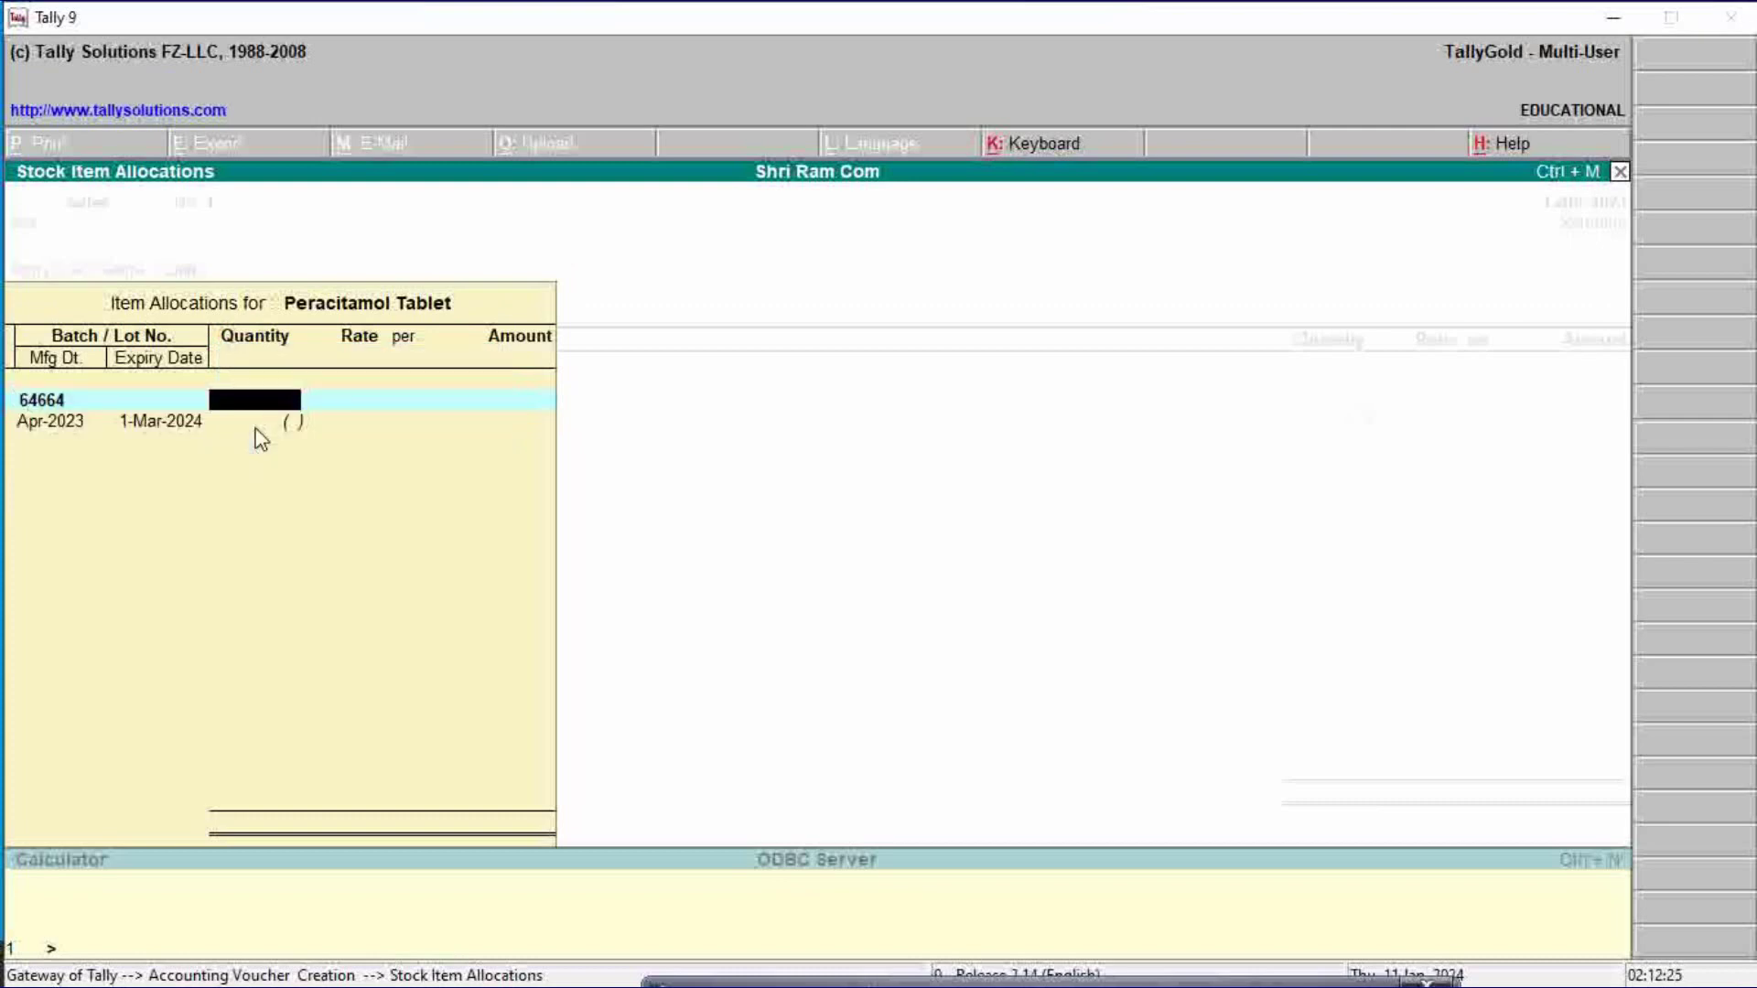
Step: Sell 1 bx of batch 64664 at a rate of 250 per bx, keeping the batch's manufacturing and expiry dates
{"action": "type", "text": "1"}
{"action": "key", "text": "Return"}
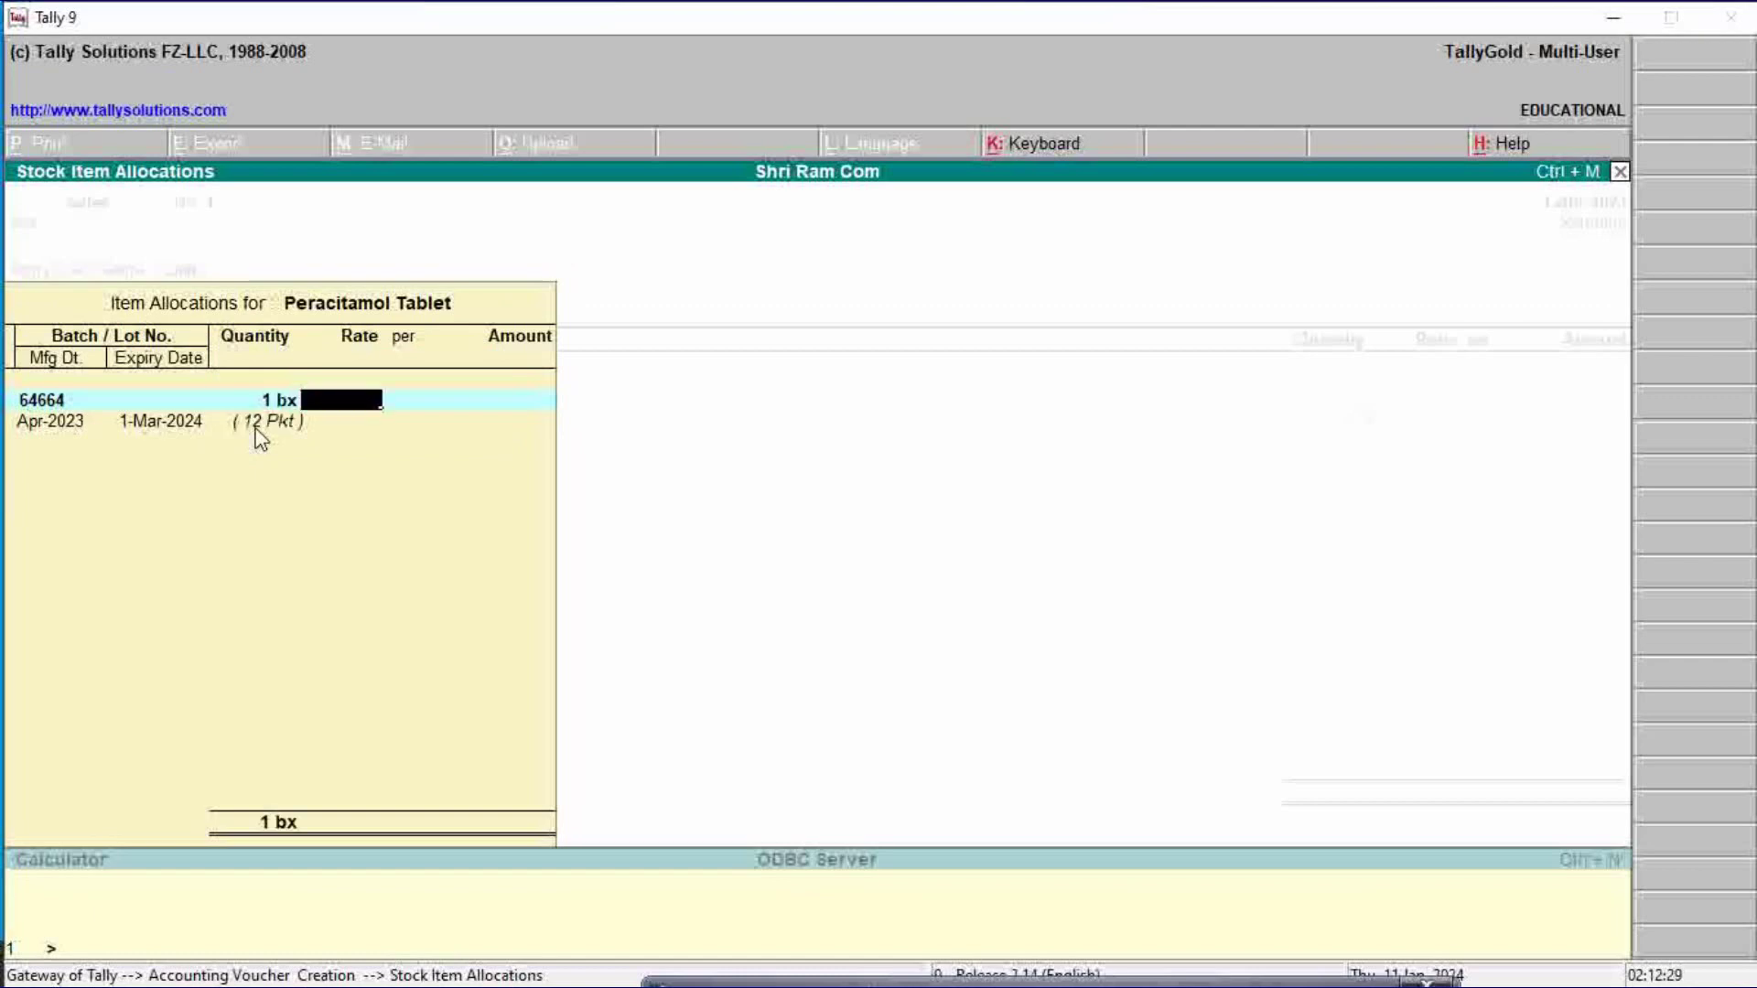
{"action": "type", "text": "250"}
{"action": "key", "text": "Return"}
{"action": "key", "text": "Return"}
{"action": "key", "text": "Return"}
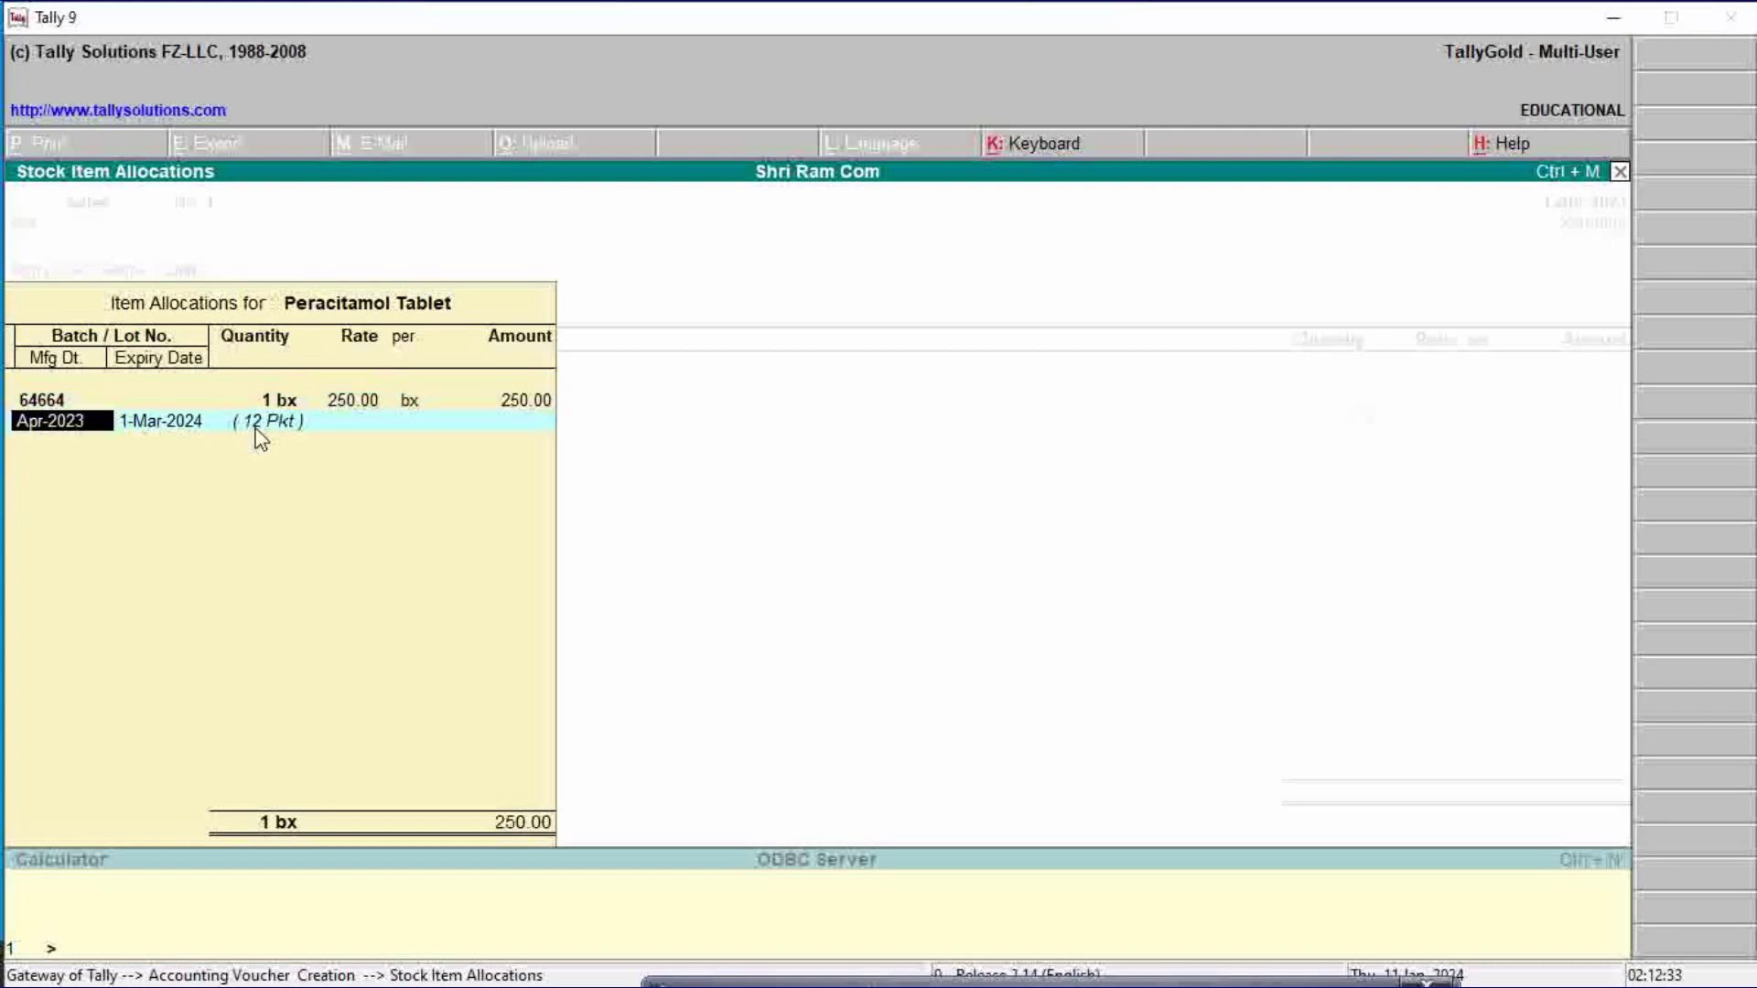
{"action": "key", "text": "Return"}
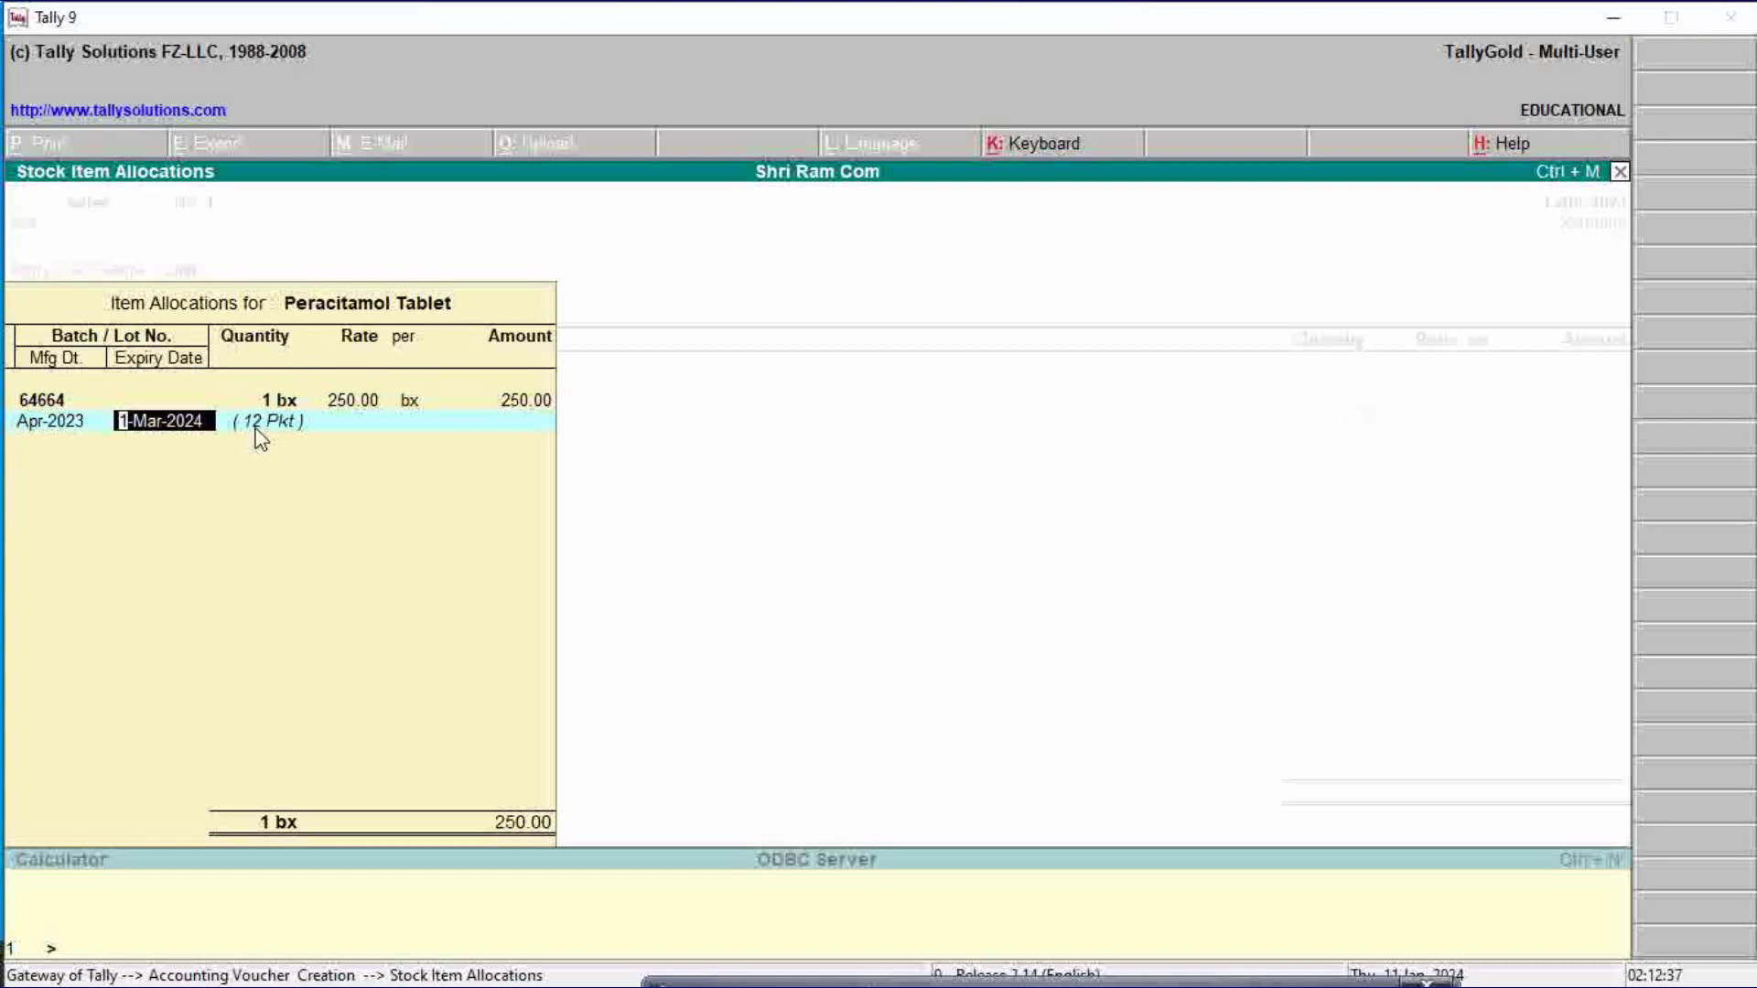
{"action": "key", "text": "Return"}
{"action": "key", "text": "Return"}
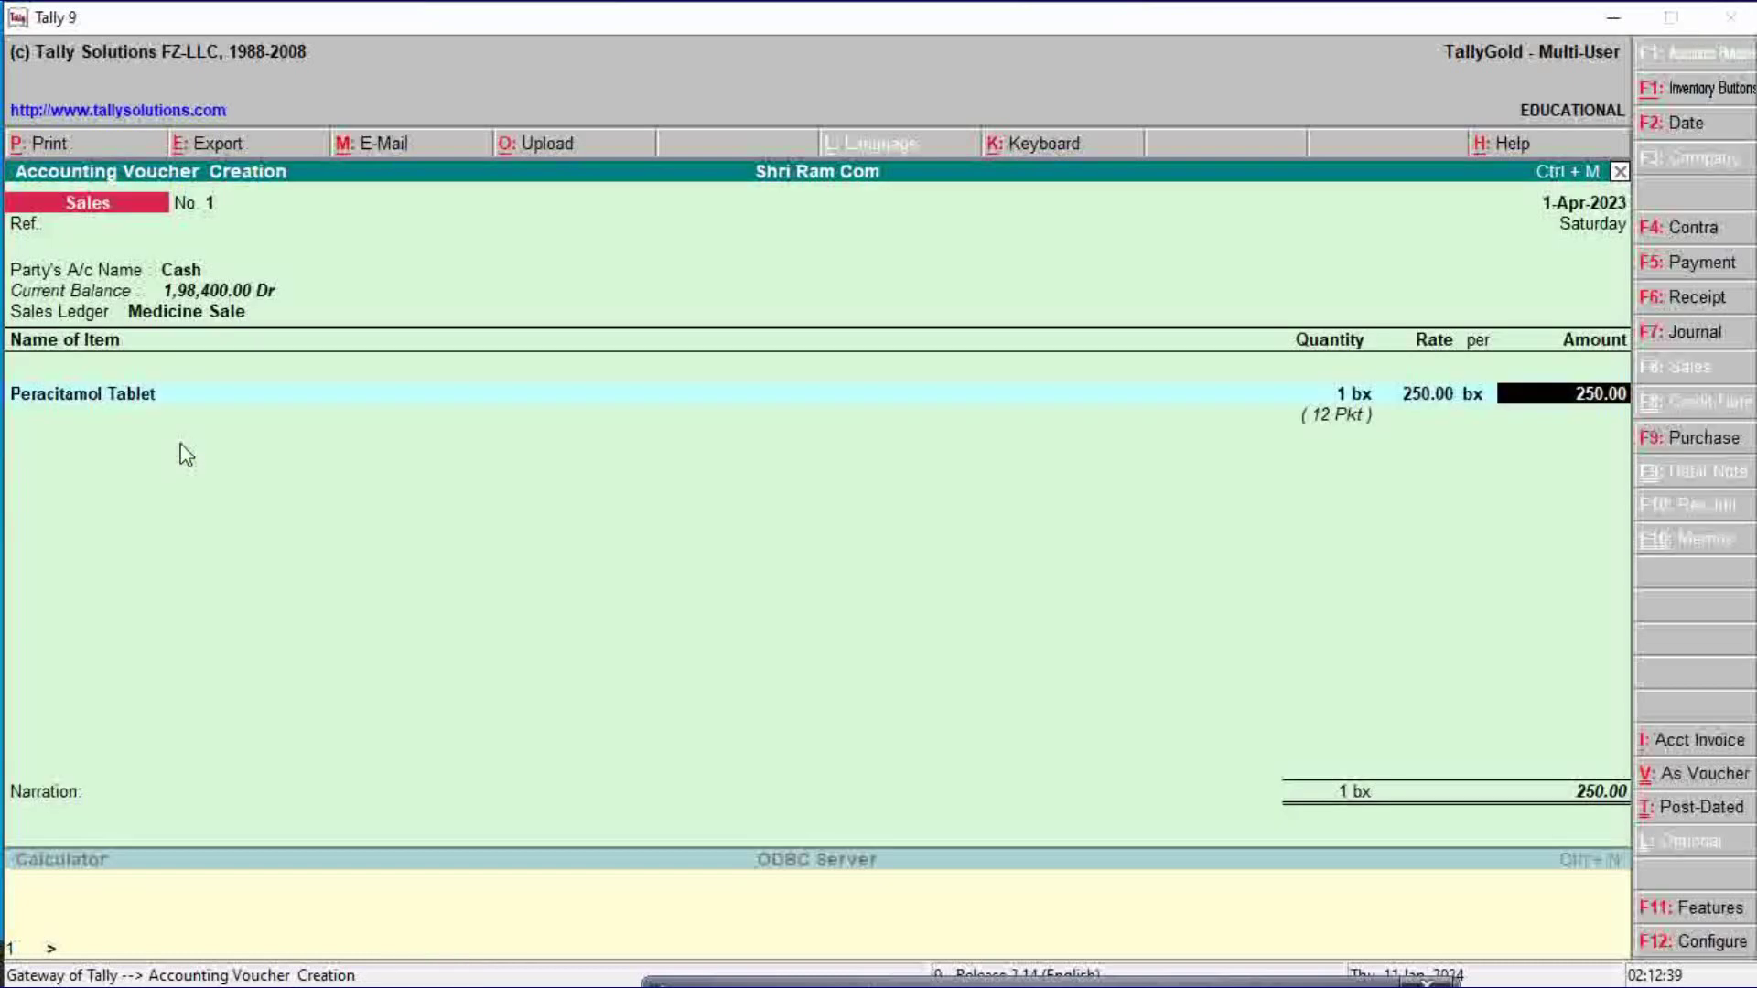
{"action": "key", "text": "Return"}
Step: Add Syrup Health Care as the second sale item and allocate it from existing batch 47755
{"action": "type", "text": "S"}
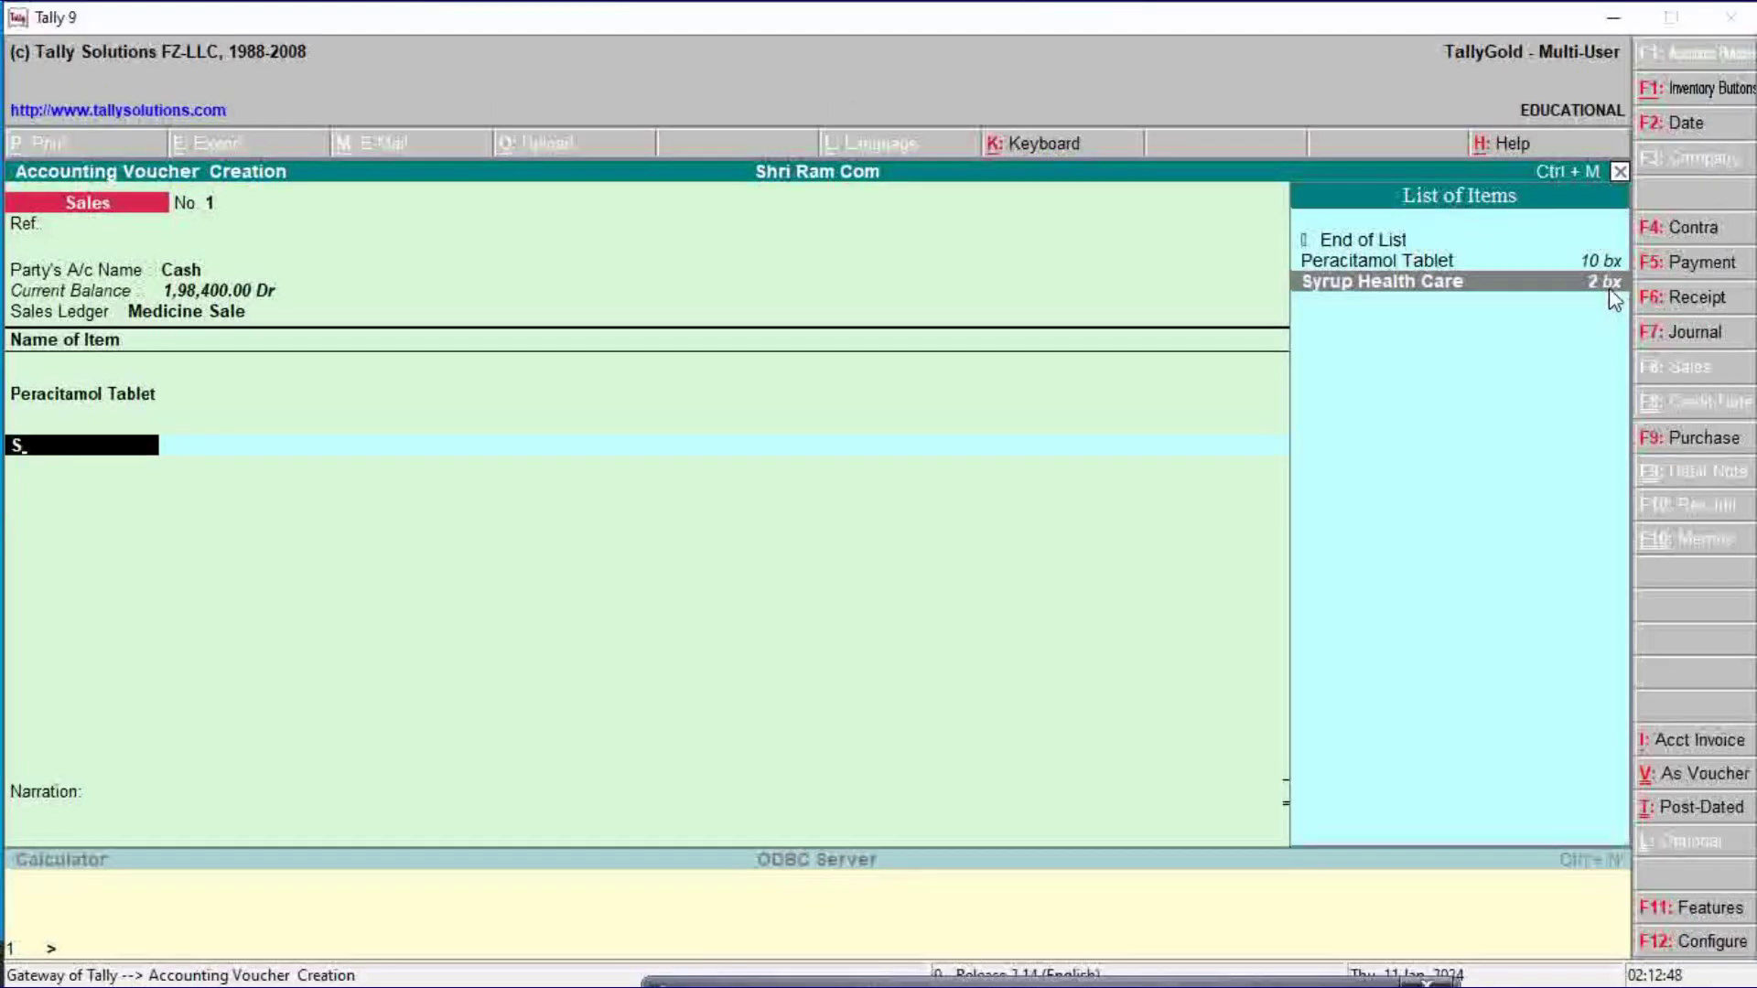
{"action": "left_click", "coordinate": [1609, 285]}
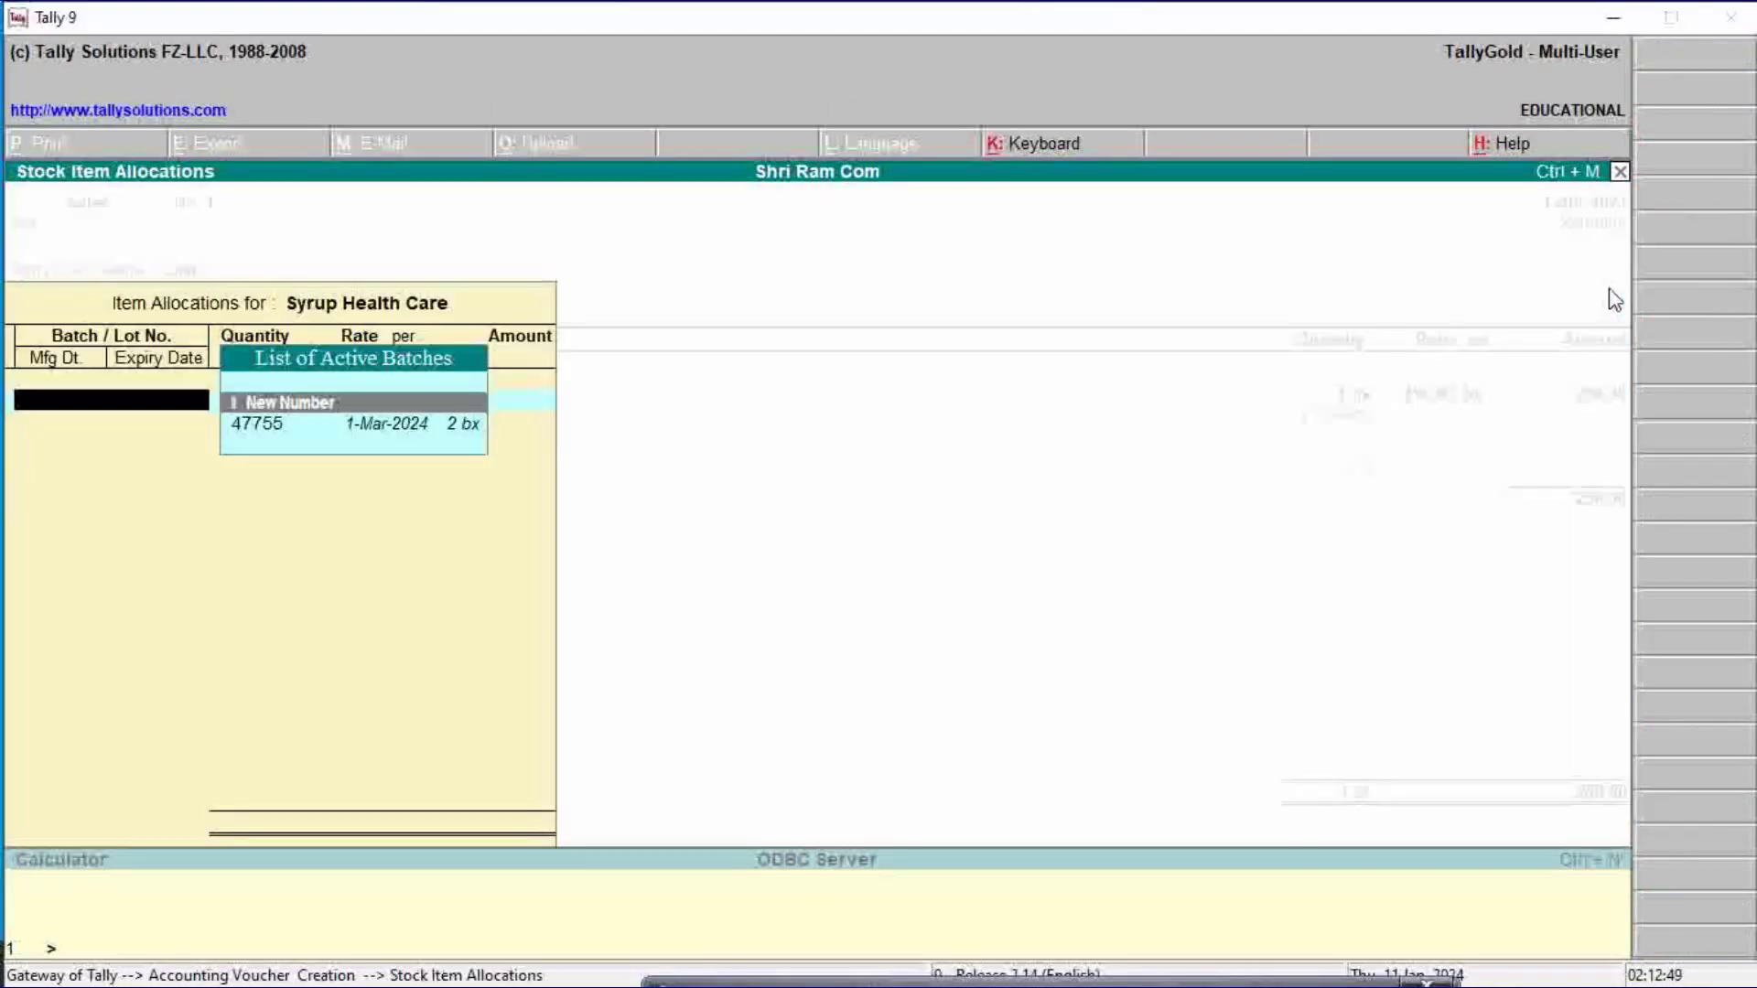
{"action": "key", "text": "Down"}
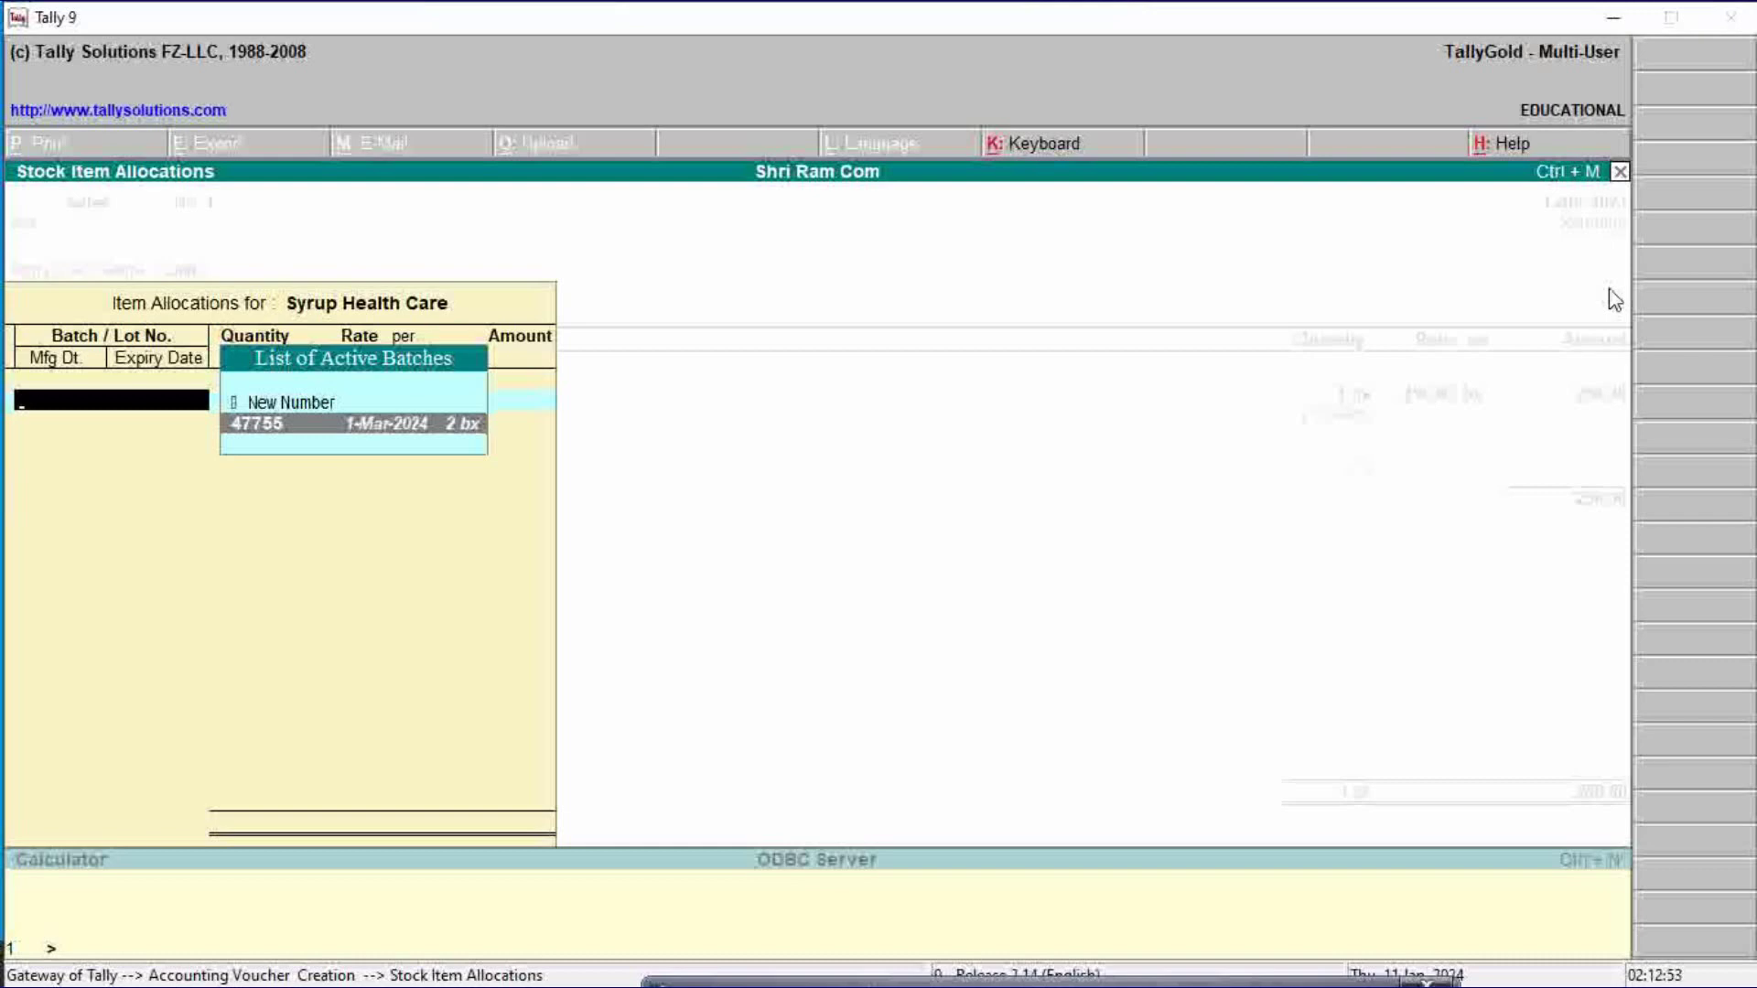
{"action": "key", "text": "Return"}
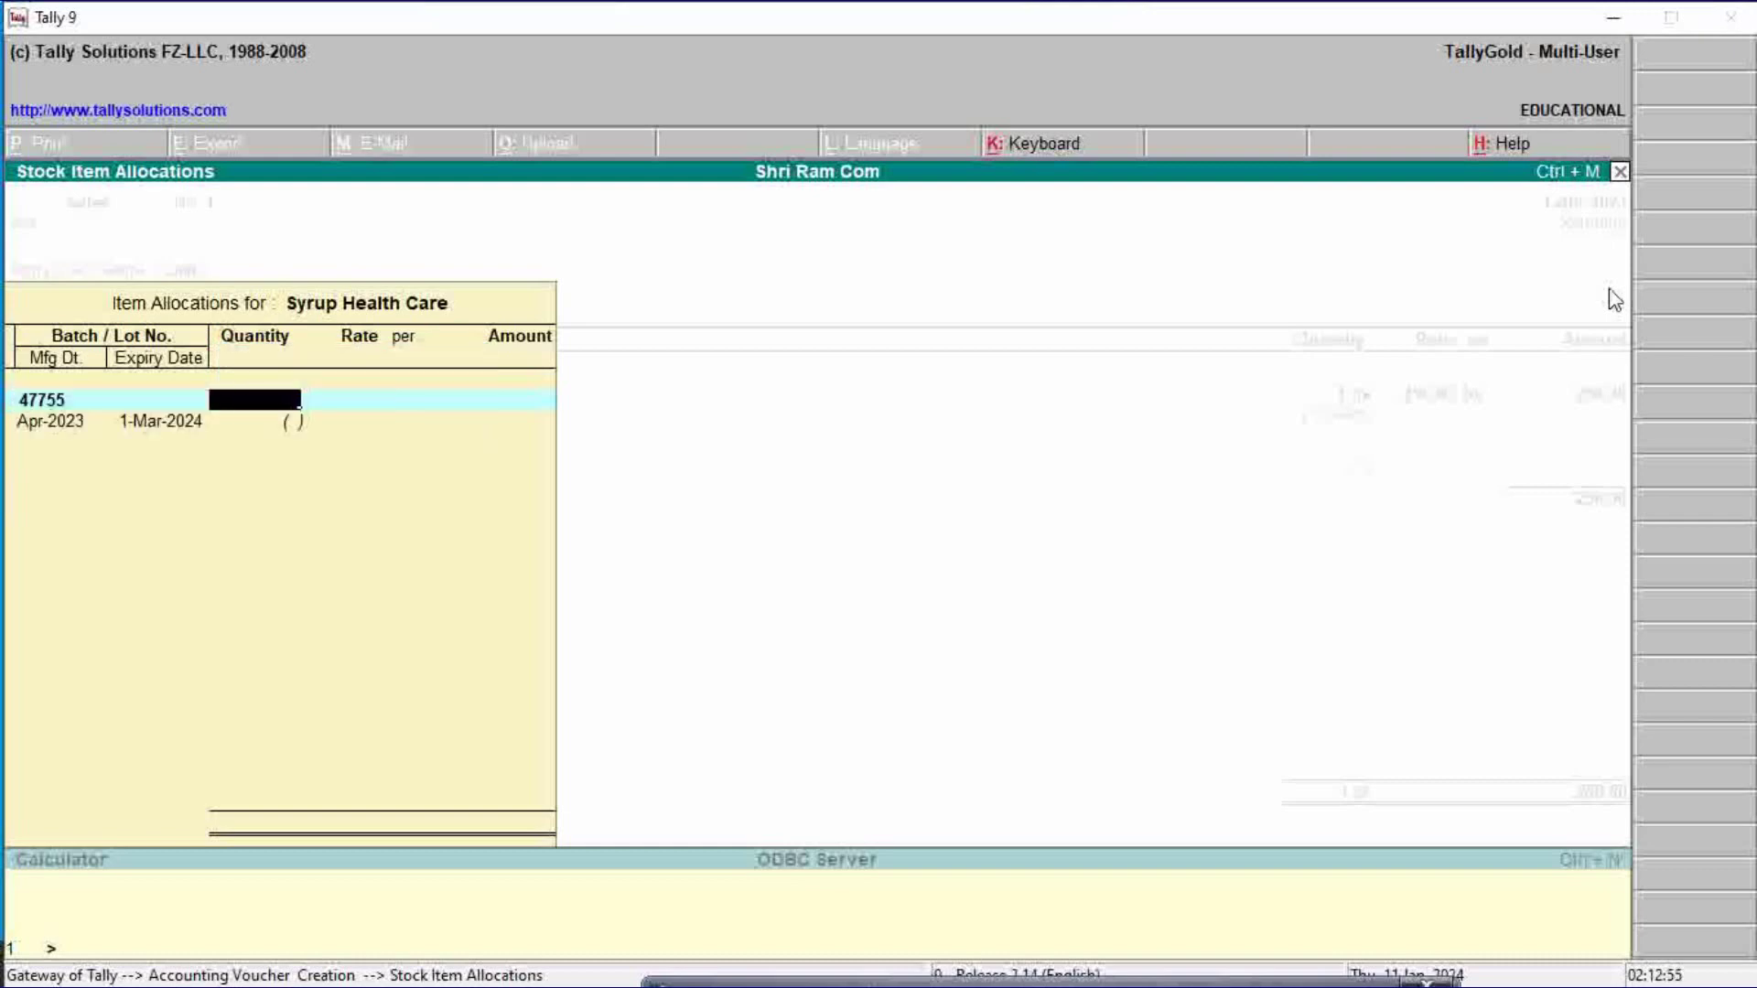
Step: Sell 1 bx of batch 47755 at a rate of 400 per bx, keeping the batch's manufacturing and expiry dates
{"action": "type", "text": "1"}
{"action": "key", "text": "Return"}
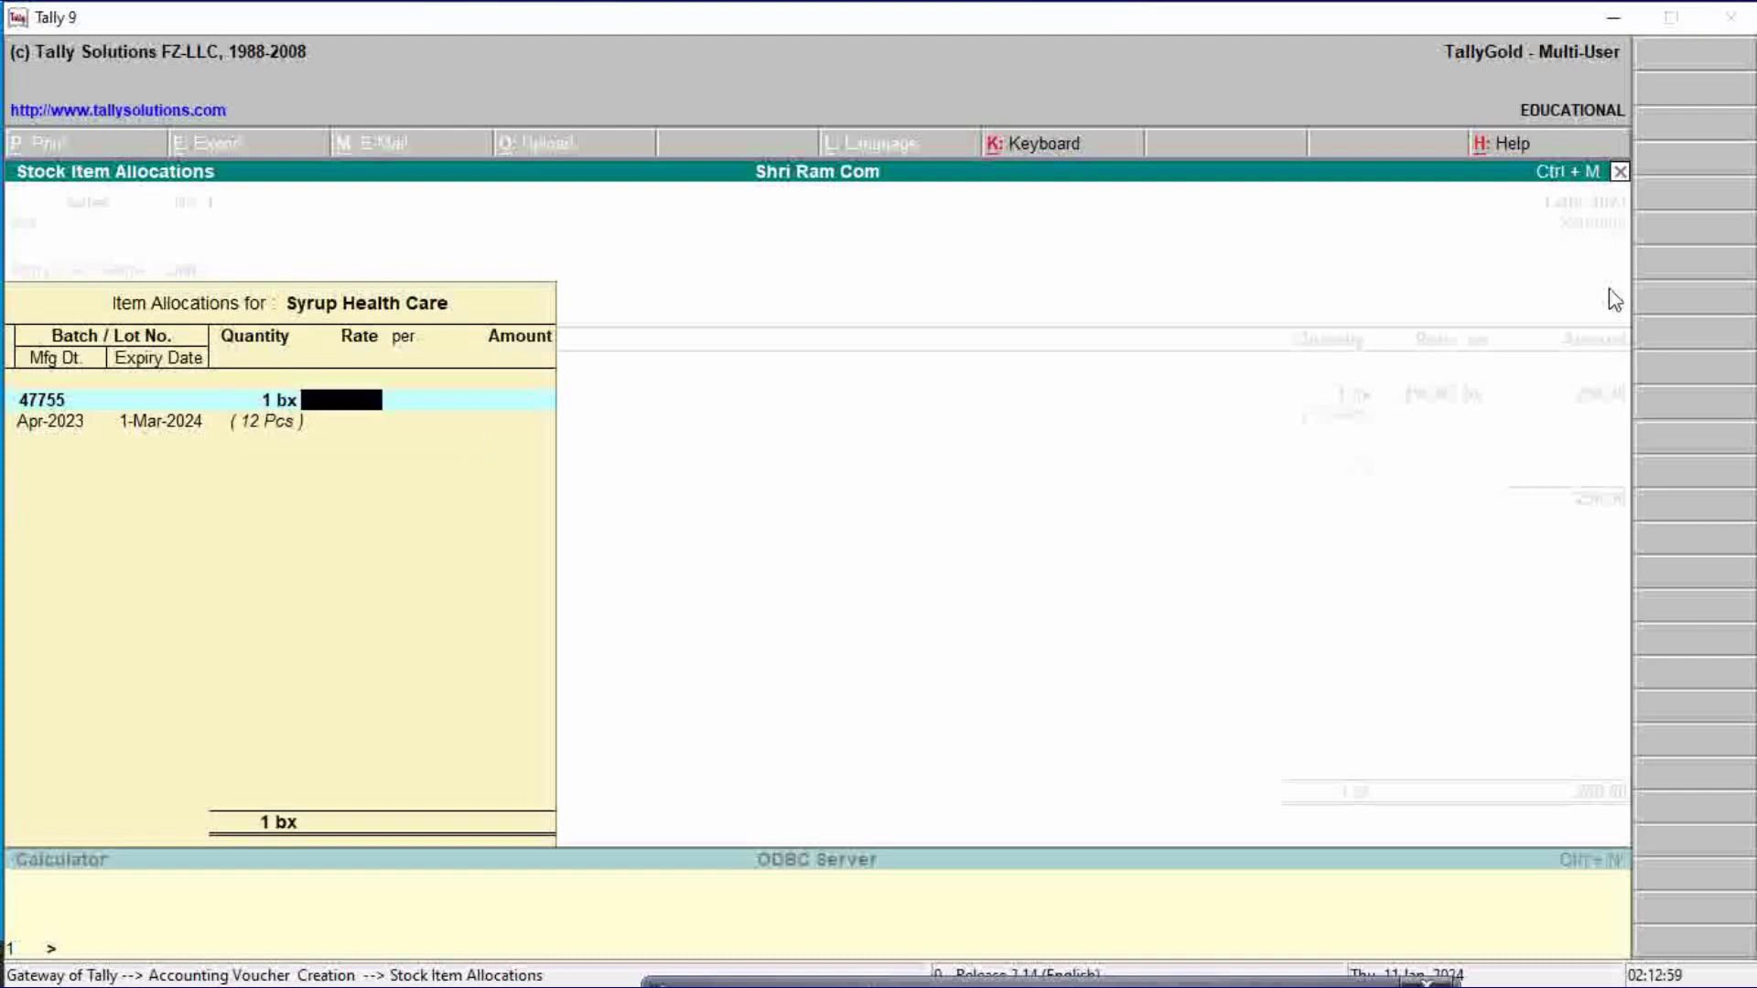
{"action": "type", "text": "400"}
{"action": "key", "text": "Return"}
{"action": "key", "text": "Return"}
{"action": "key", "text": "Return"}
{"action": "key", "text": "Return"}
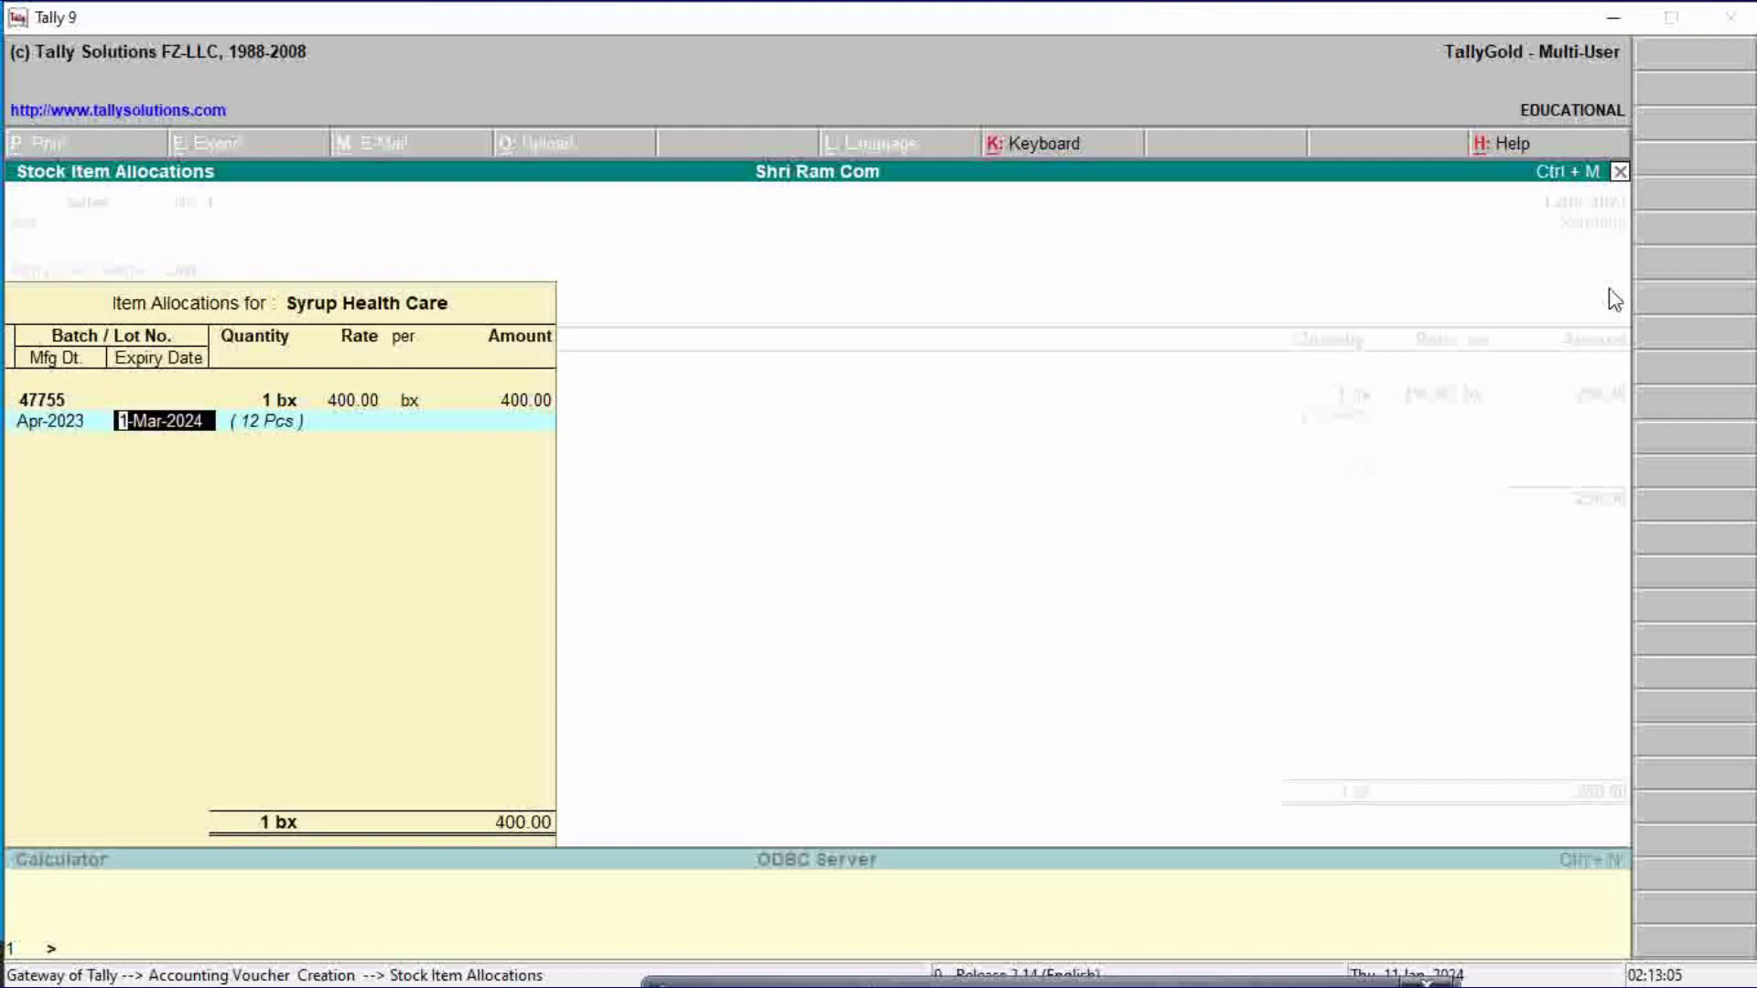
{"action": "key", "text": "Return"}
{"action": "key", "text": "Return"}
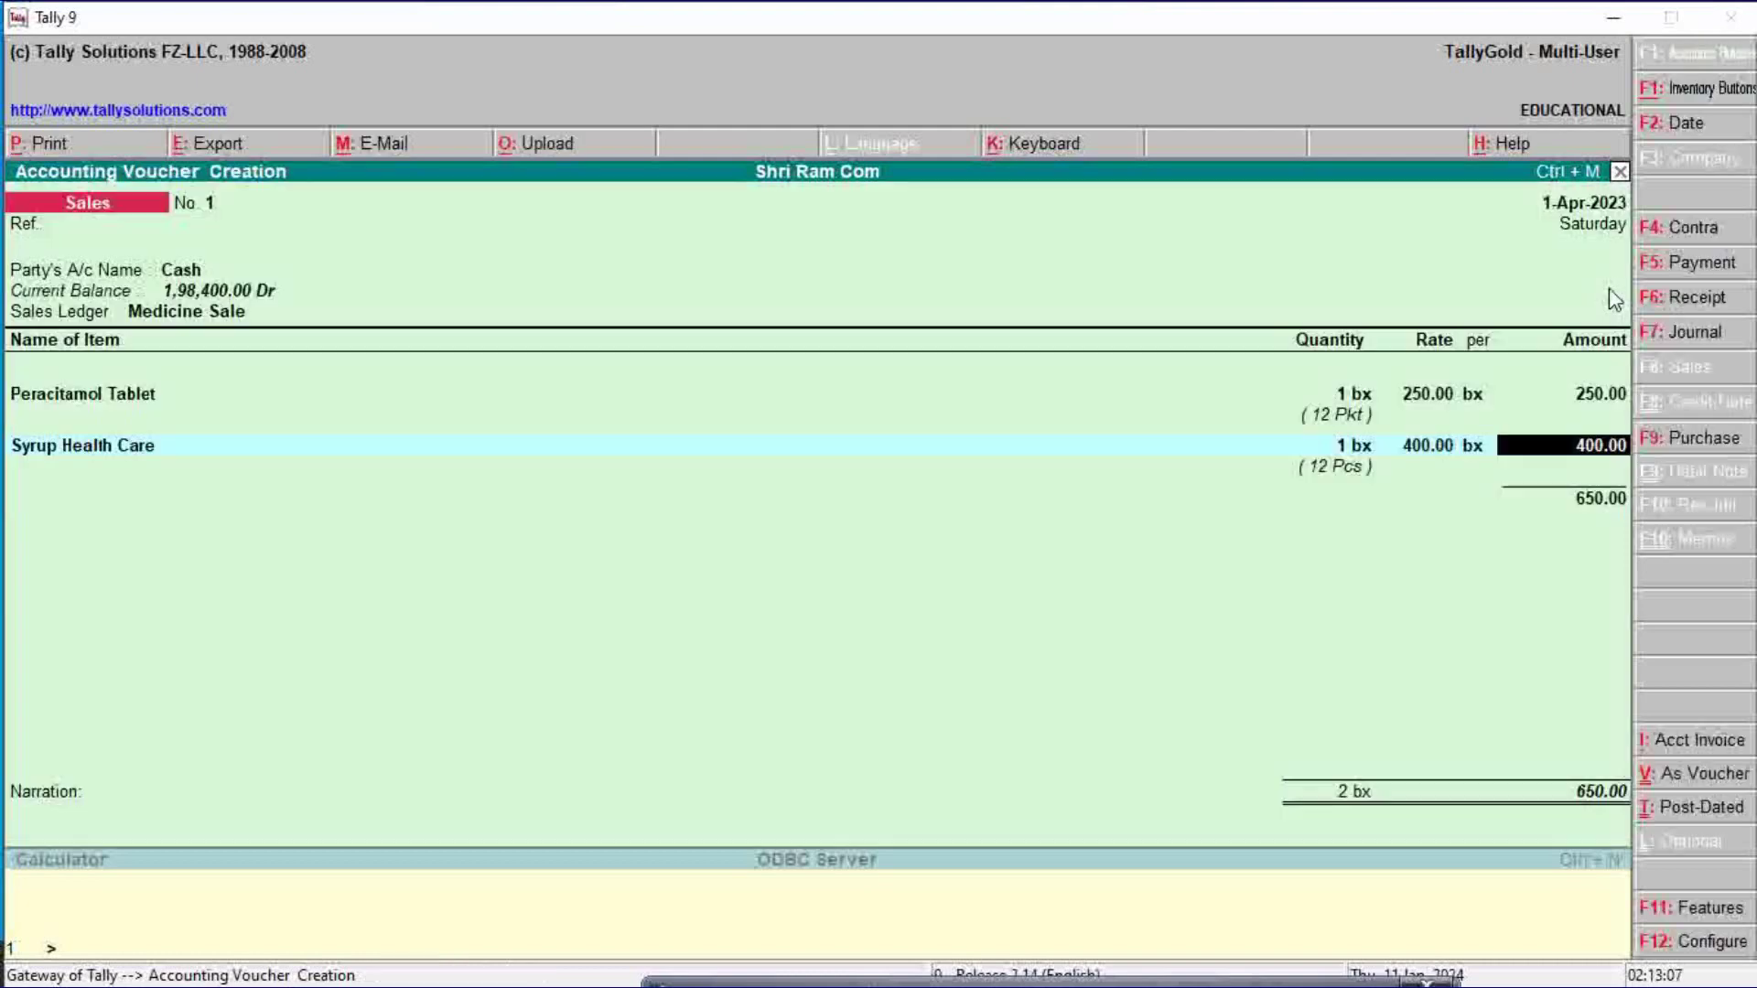
Step: End the item list and save the sales voucher without a narration
{"action": "key", "text": "Return"}
{"action": "key", "text": "Return"}
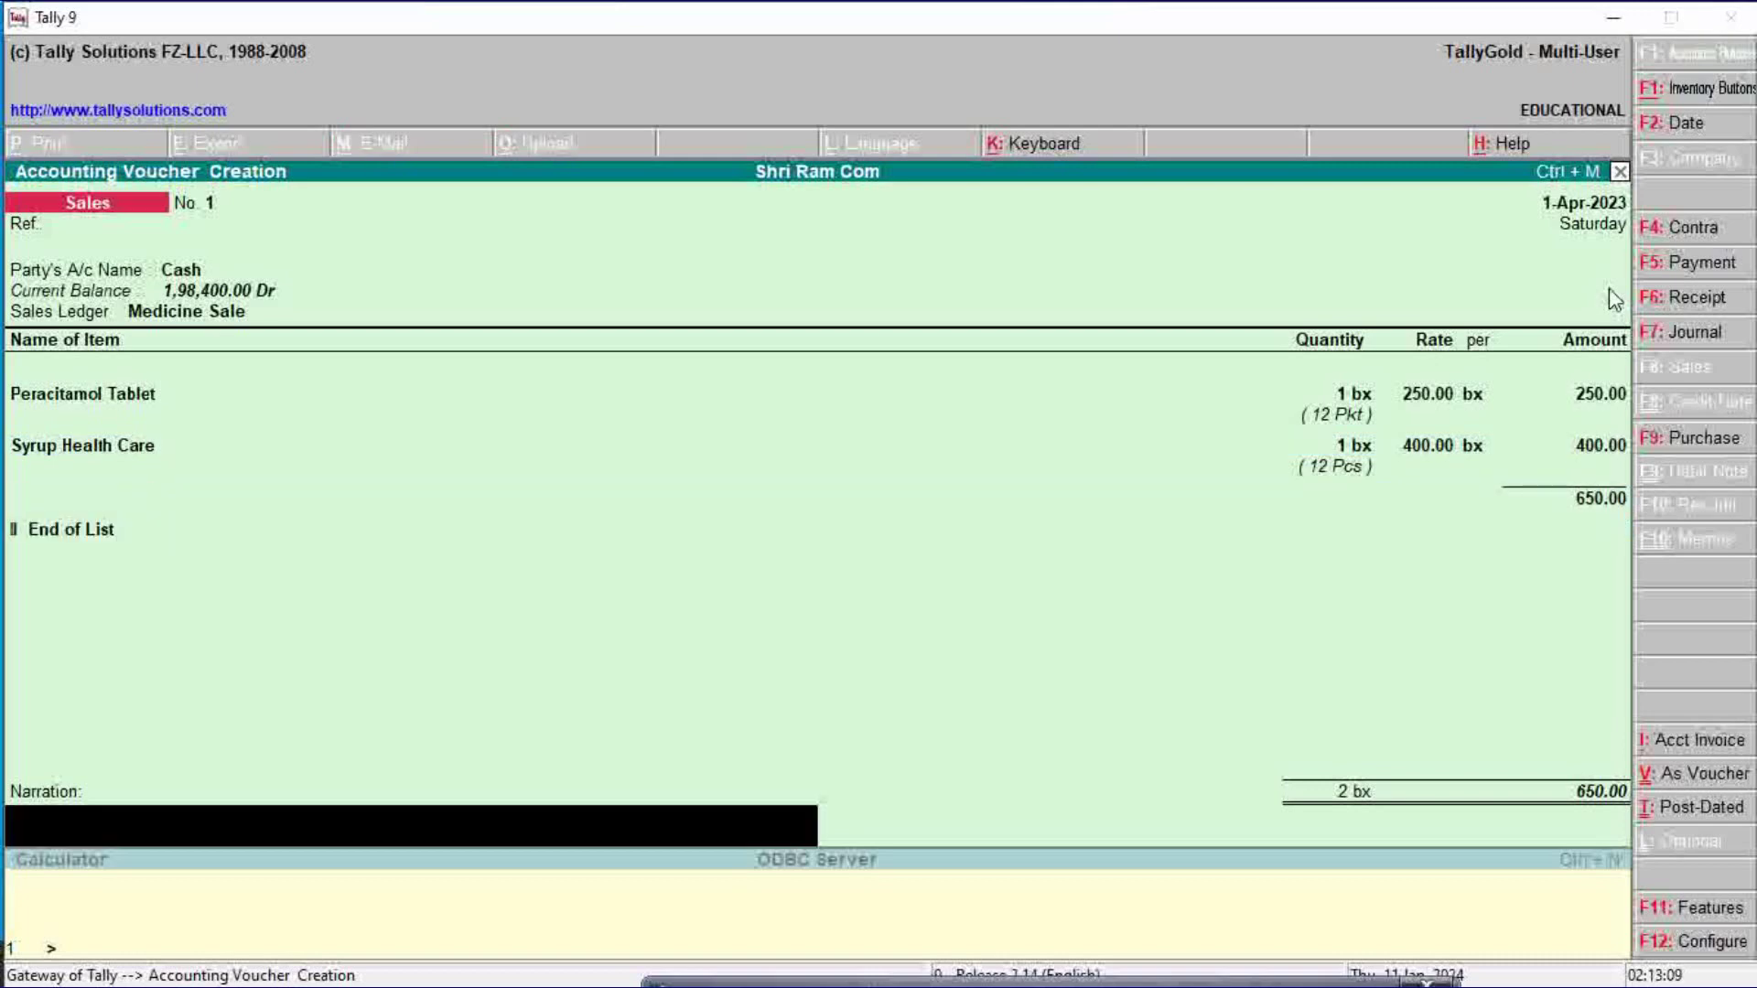
{"action": "key", "text": "Return"}
{"action": "key", "text": "Return"}
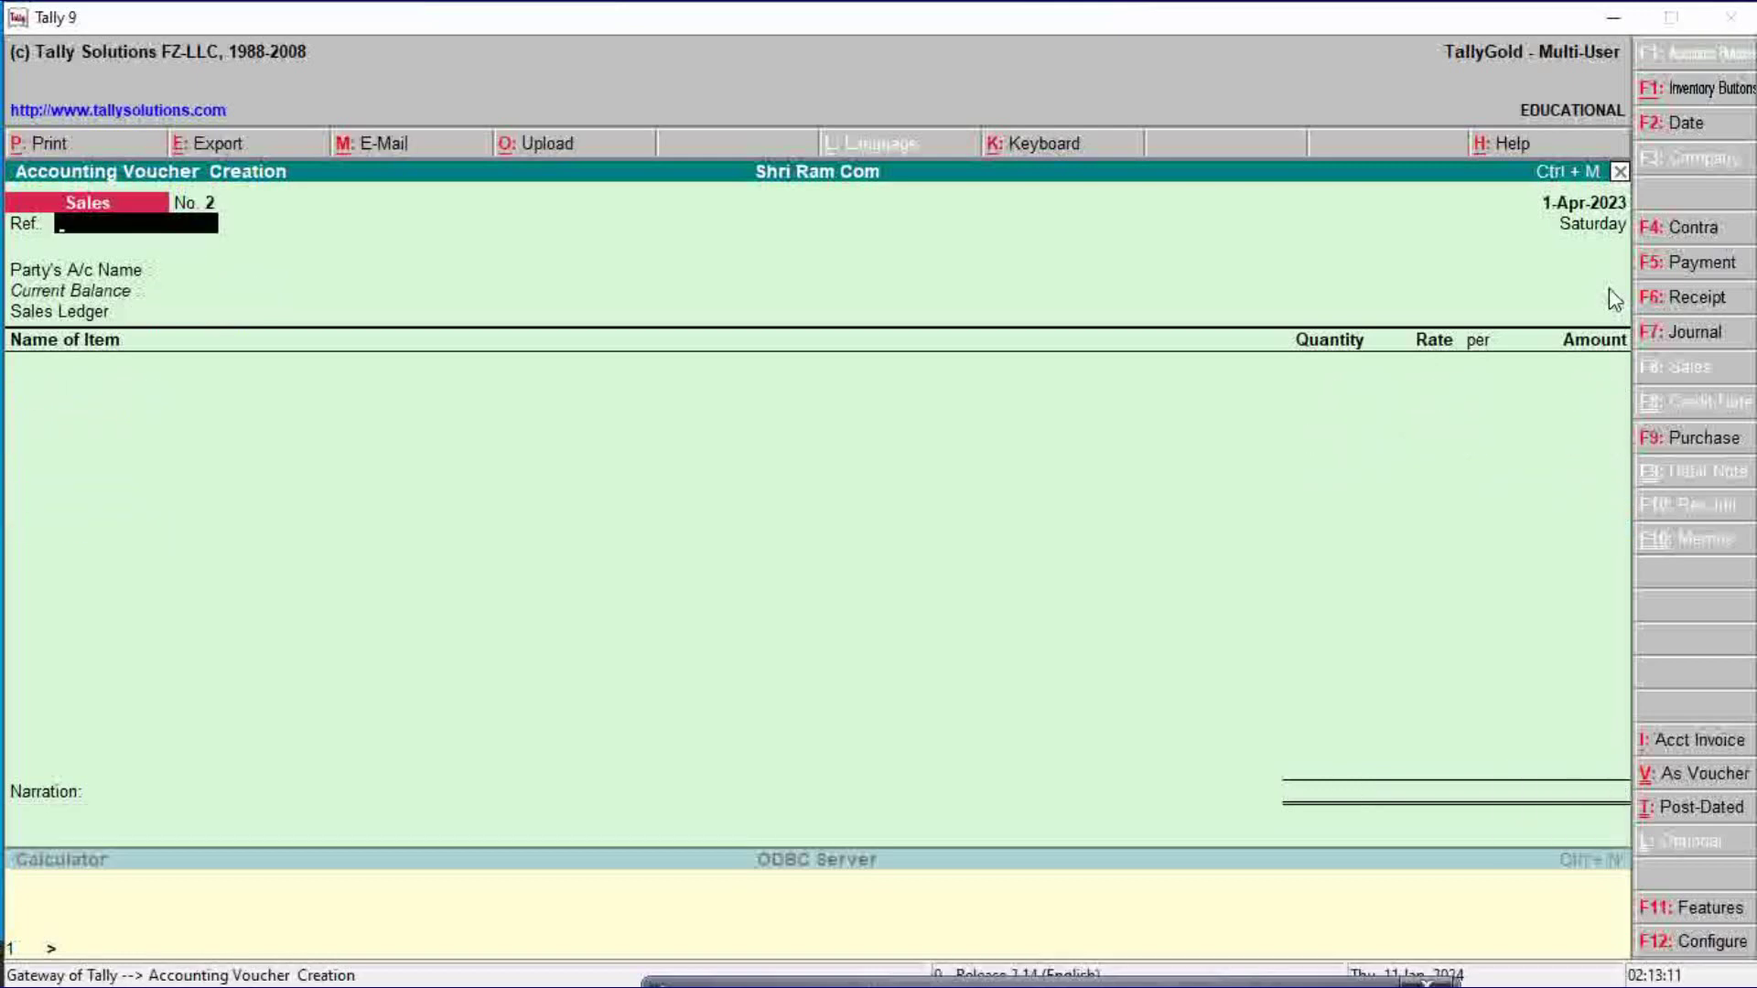